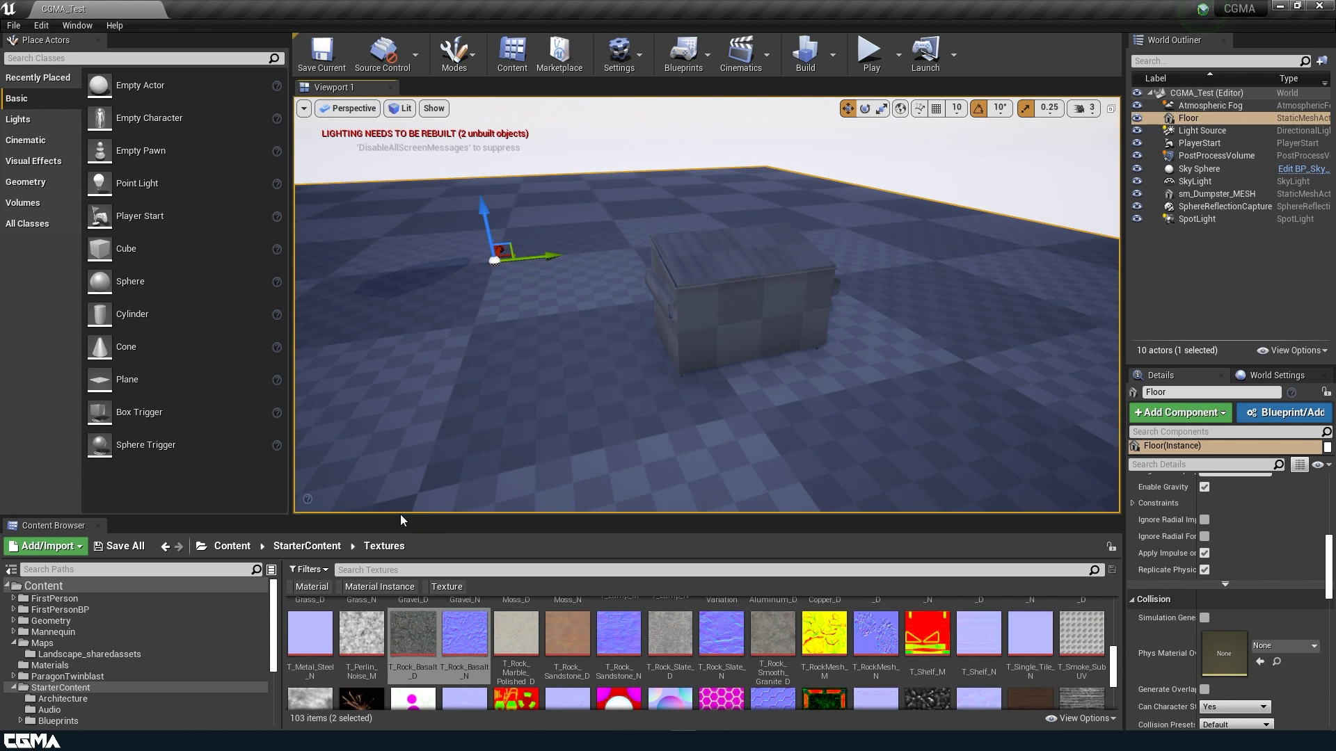
Raise the Content Browser splitter and scroll through the StarterContent texture grid.
{"action": "left_click_drag", "start_coordinate": [395, 519], "coordinate": [394, 401]}
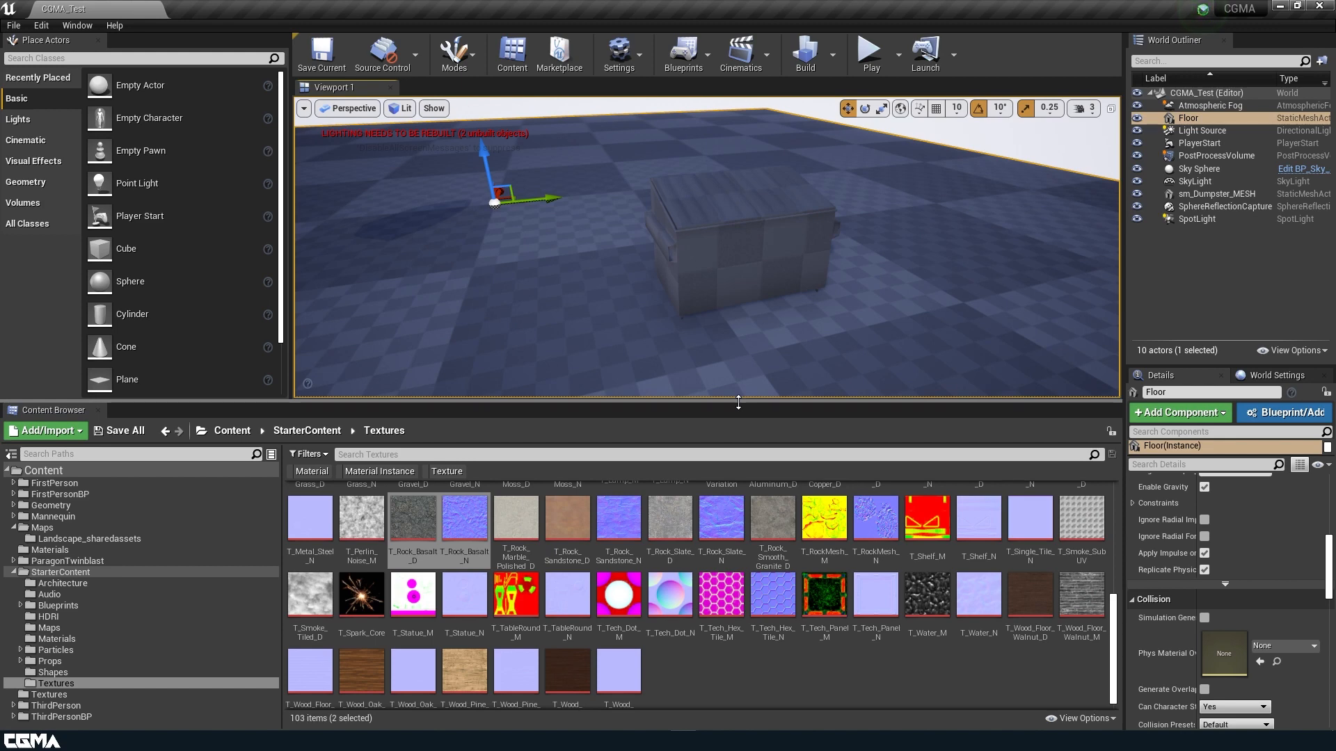
{"action": "scroll", "coordinate": [812, 570], "scroll_direction": "up", "scroll_amount": 5}
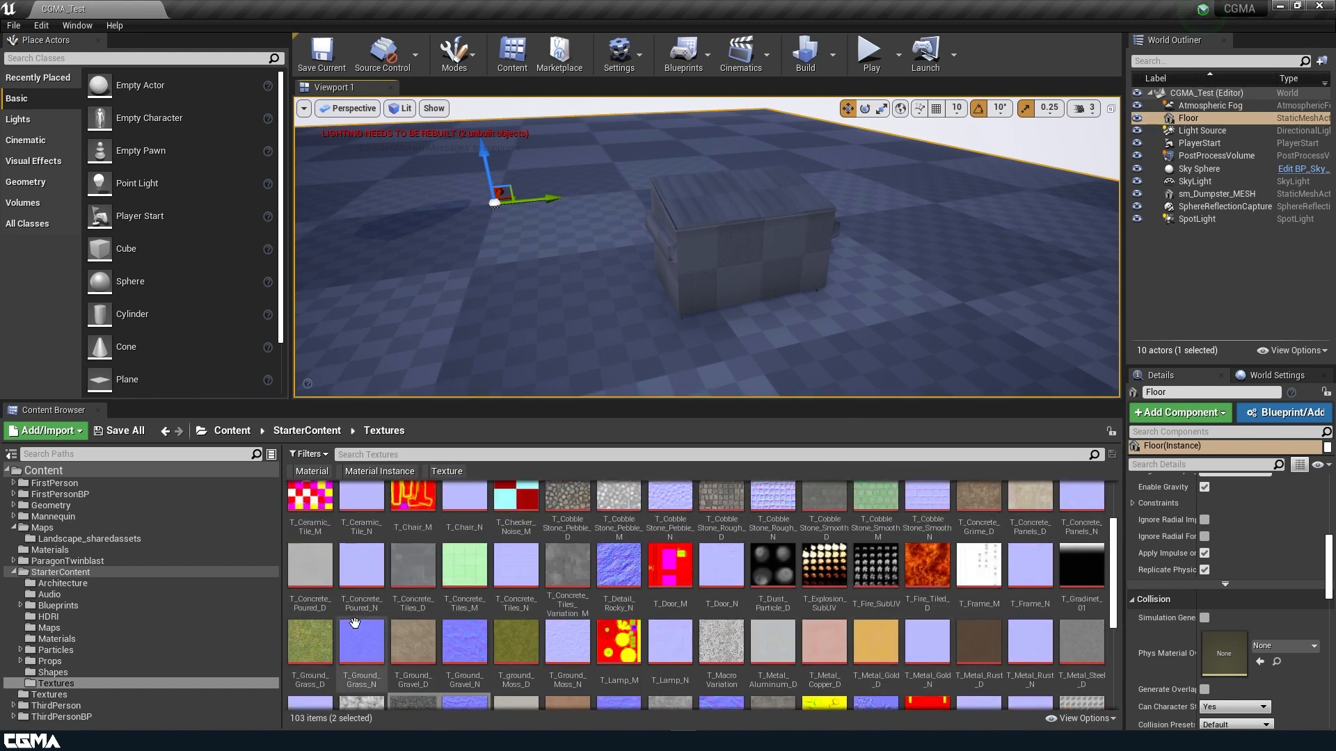
Show the project's own Textures folder and fly the camera toward the dumpster.
{"action": "left_click", "coordinate": [63, 697]}
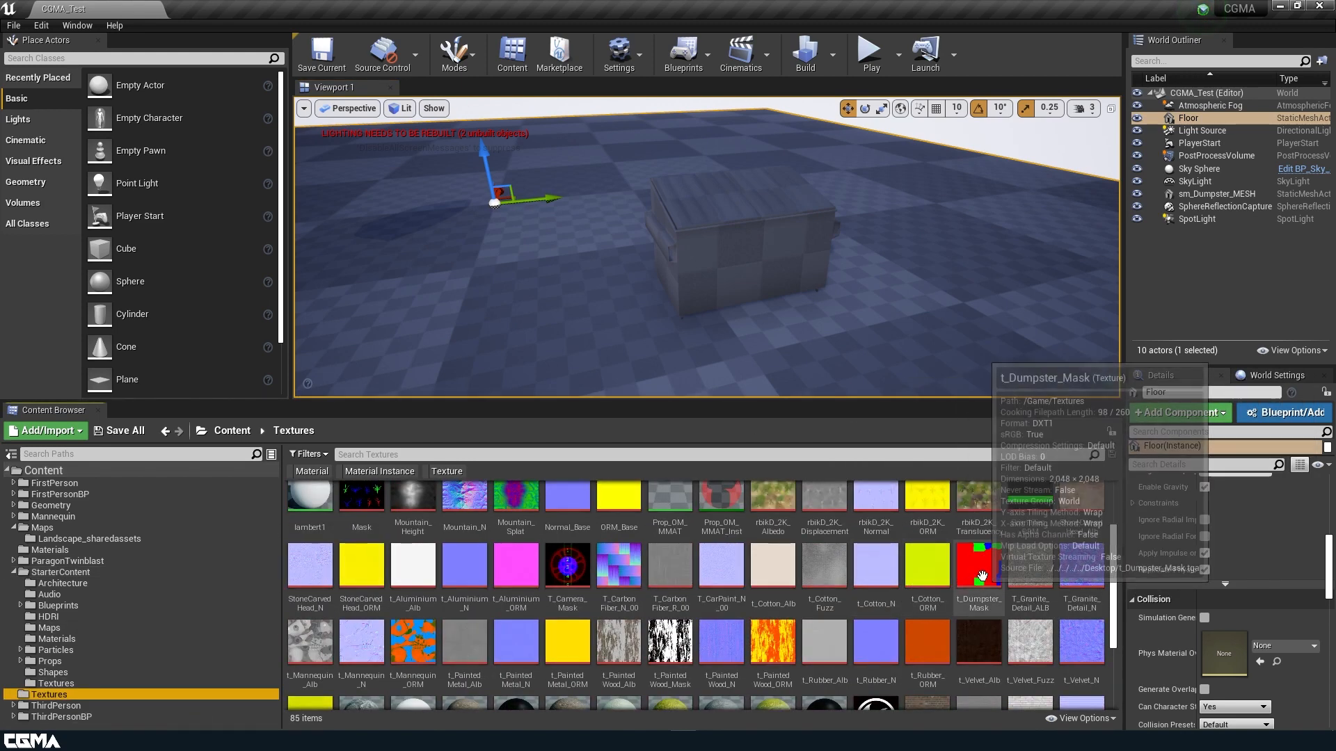
{"action": "right_click_drag", "start_coordinate": [784, 283], "coordinate": [815, 291]}
{"action": "key", "text": "w"}
{"action": "left_click_drag", "start_coordinate": [770, 401], "coordinate": [772, 520]}
Select sm_Dumpster_MESH, focus on it, and orbit over its lid, front and left side.
{"action": "left_click", "coordinate": [720, 297]}
{"action": "key", "text": "f"}
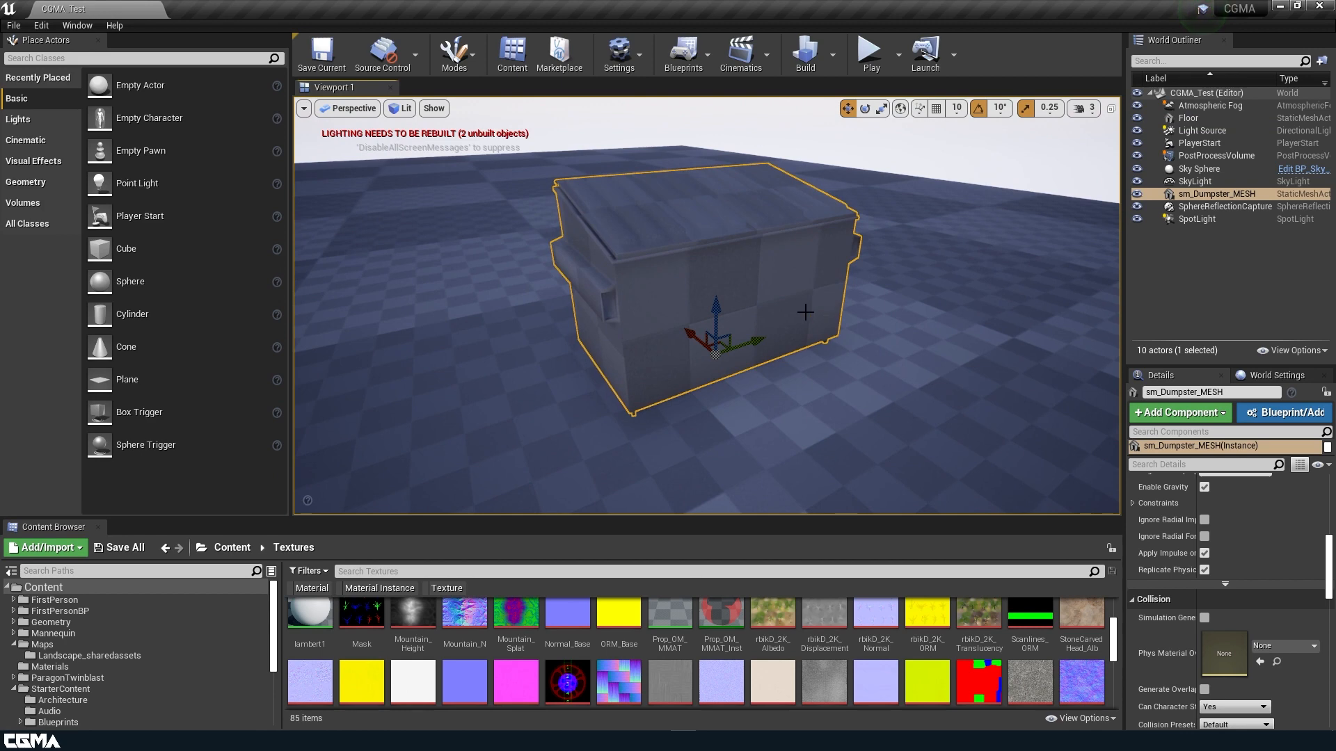
{"action": "key", "text": "d"}
{"action": "key", "text": "w"}
{"action": "right_click_drag", "start_coordinate": [705, 219], "coordinate": [644, 291]}
{"action": "key", "text": "e"}
{"action": "key", "text": "a"}
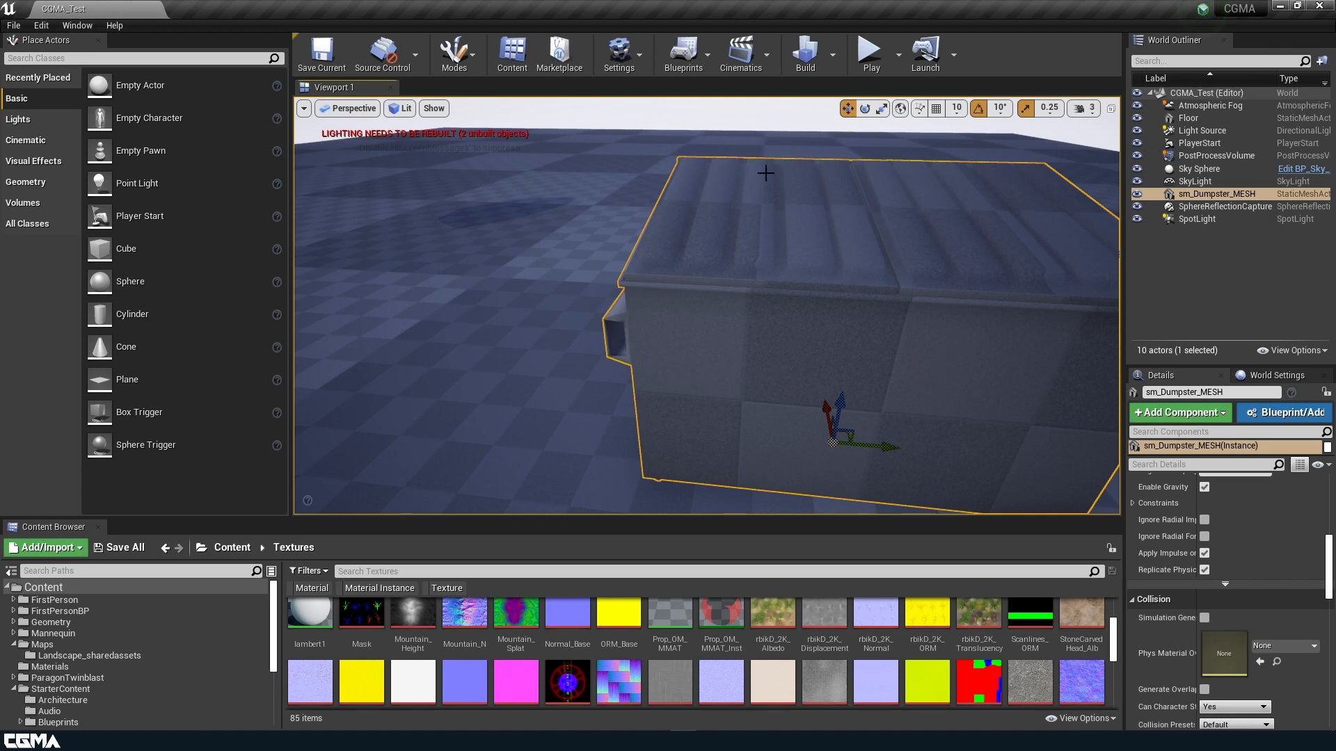
{"action": "left_click_drag", "start_coordinate": [768, 287], "coordinate": [766, 288], "text": "alt"}
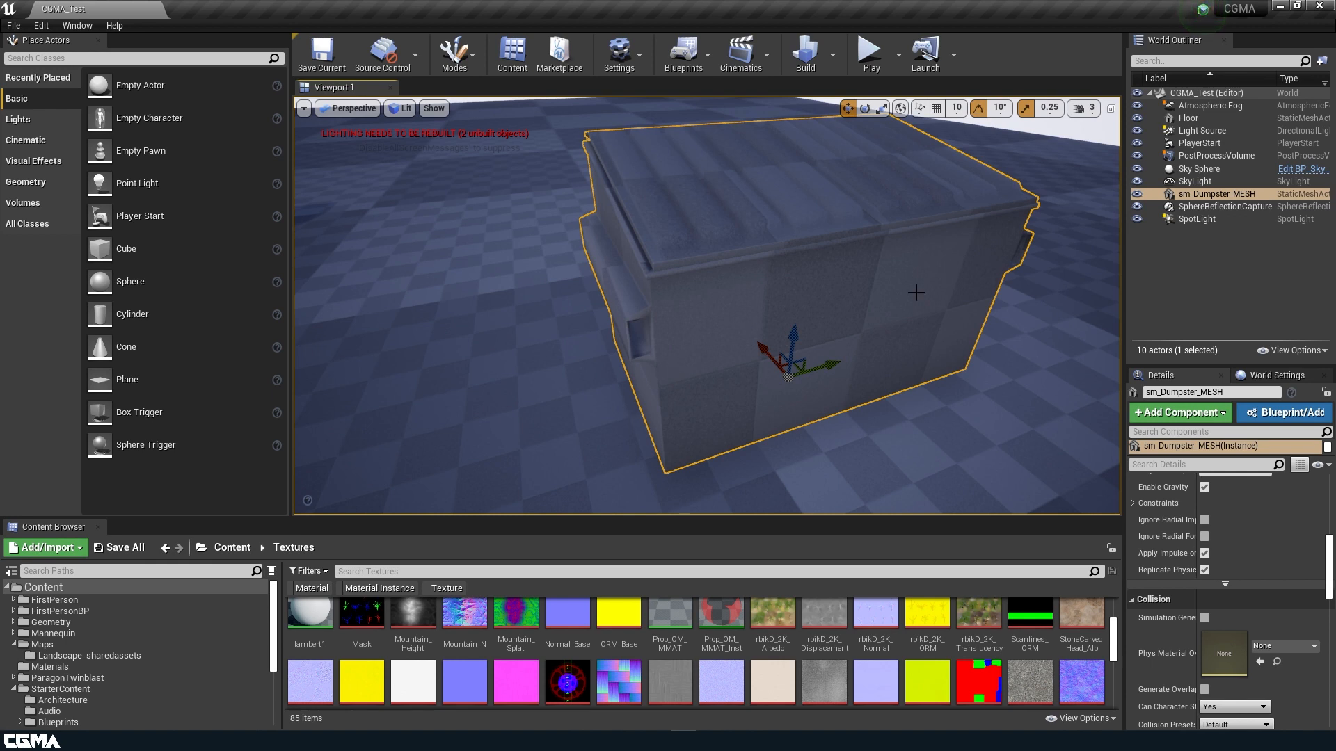
View t_Dumpster_Mask in the Texture Editor, then expand the browser to show all 85 textures.
{"action": "double_click", "coordinate": [978, 668]}
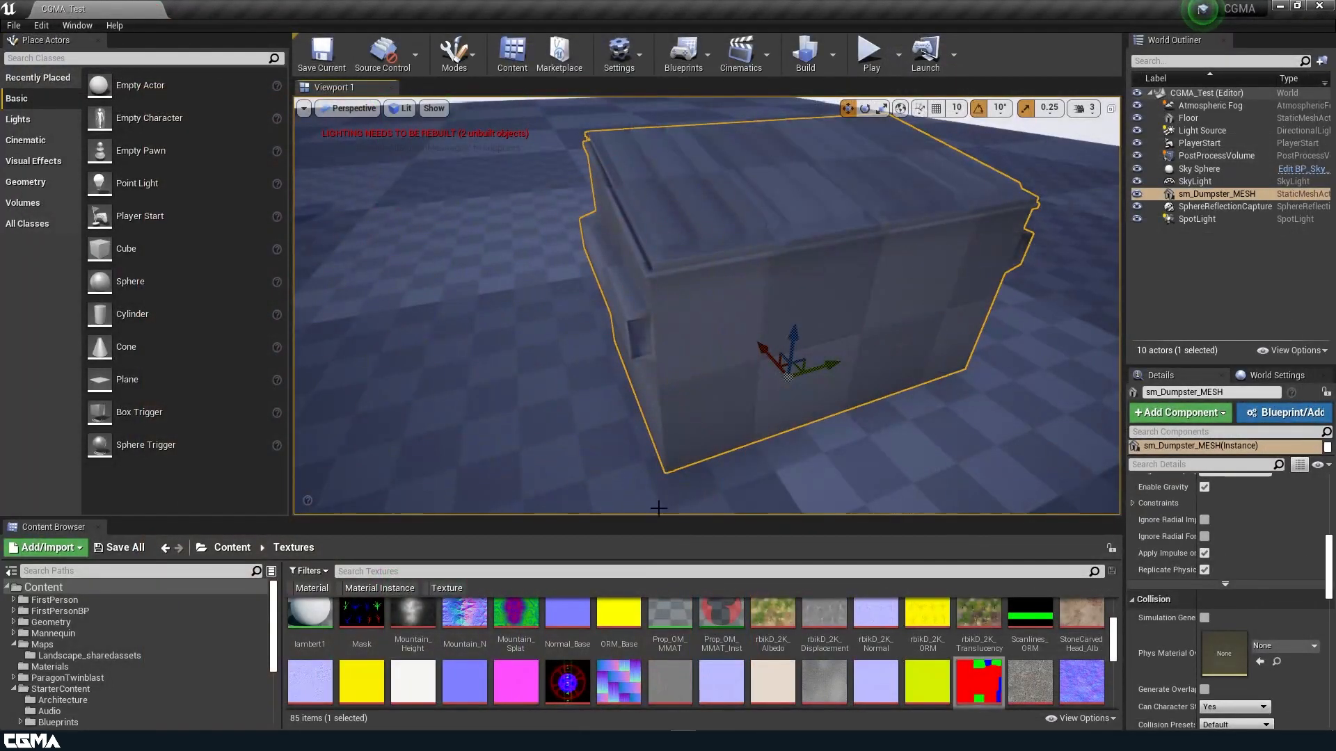
{"action": "left_click_drag", "start_coordinate": [658, 518], "coordinate": [658, 126]}
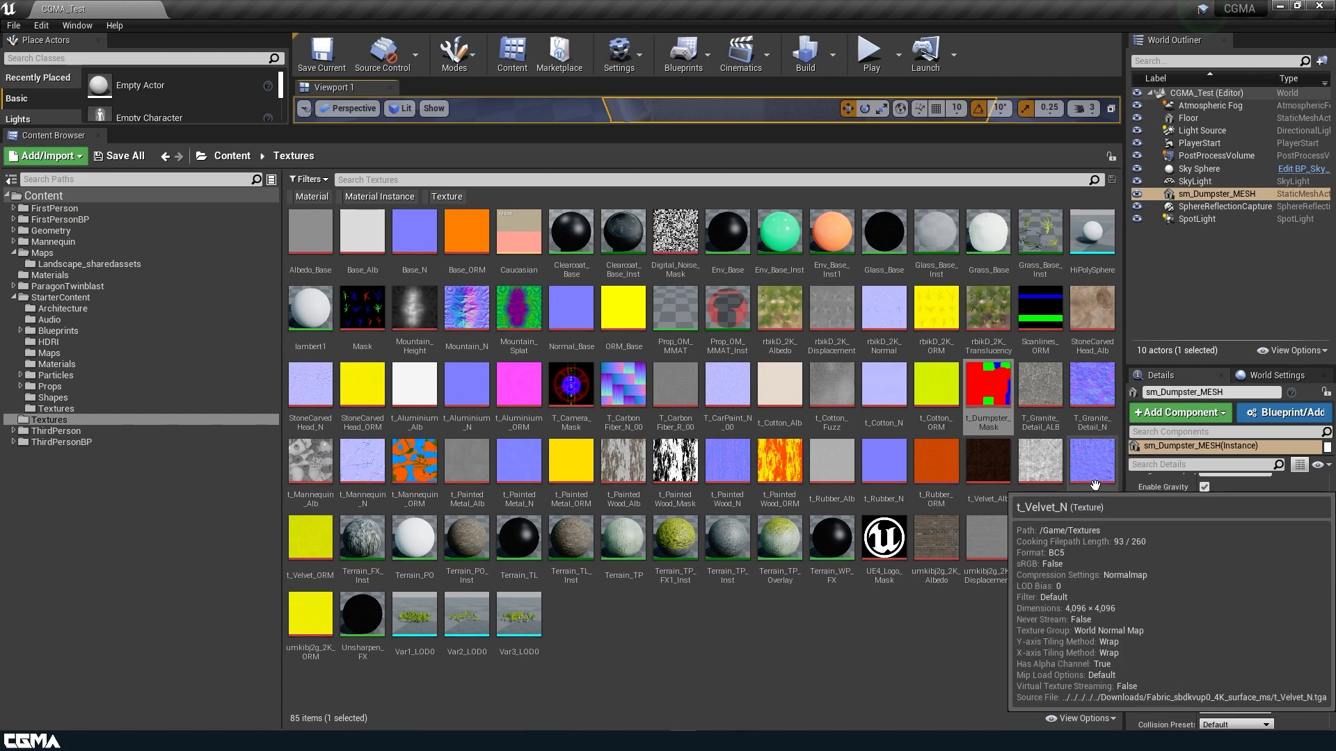
Browse t_Rubber_Alb, t_PaintedMetal_Alb and Terrain_TP, peek into StarterContent Textures, then return.
{"action": "left_click", "coordinate": [832, 473]}
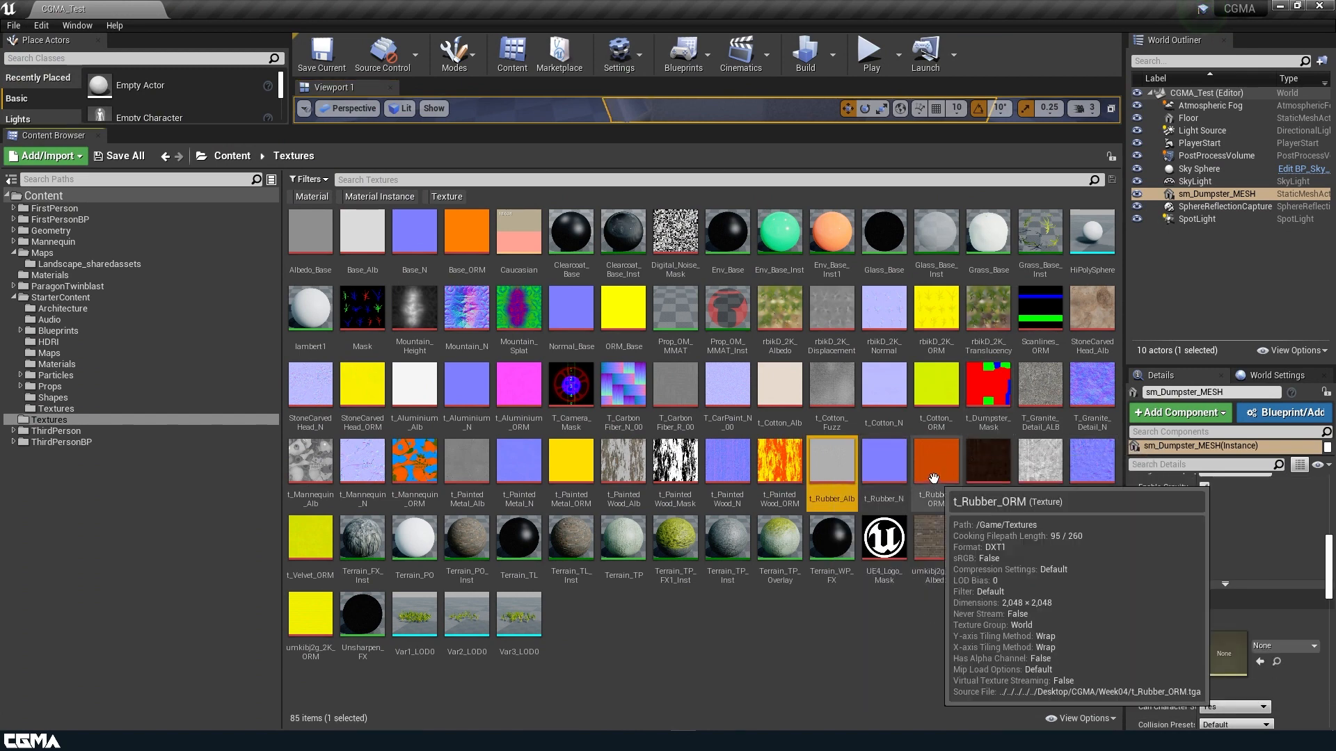
{"action": "left_click", "coordinate": [467, 472]}
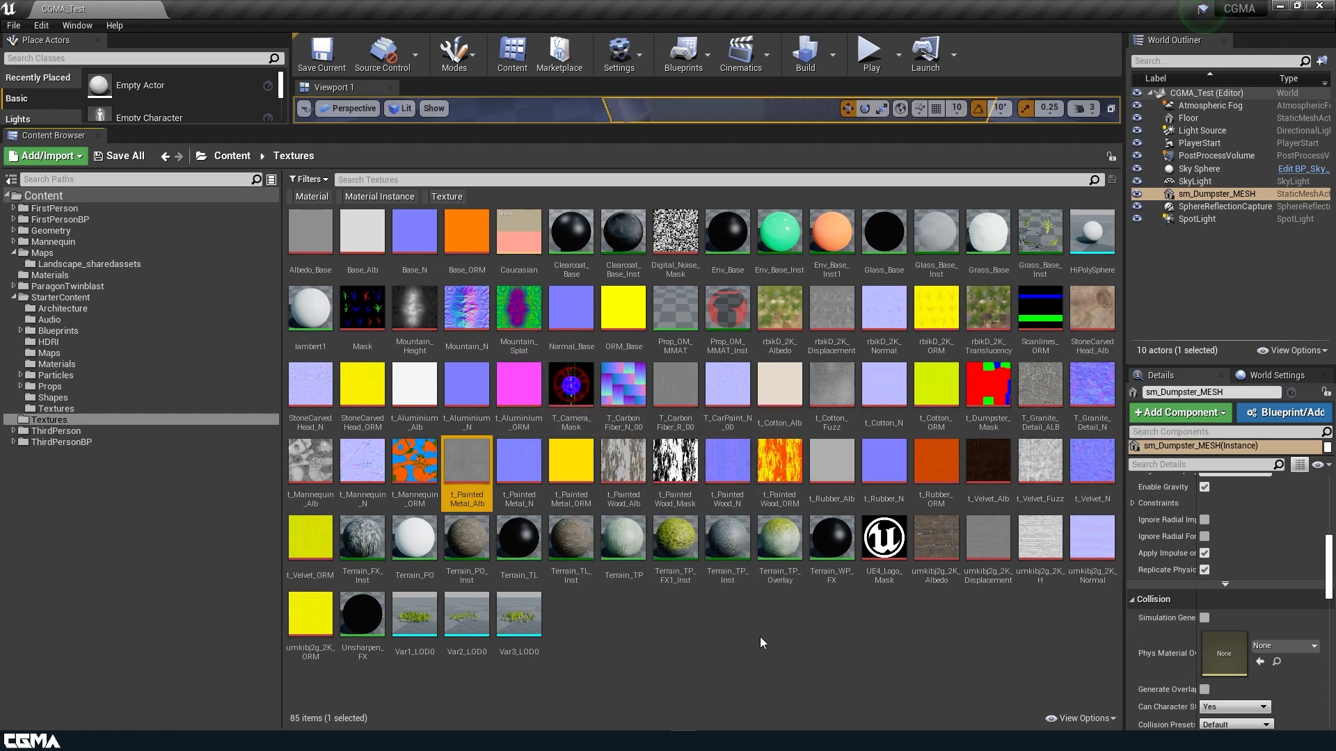
{"action": "left_click", "coordinate": [738, 607]}
{"action": "left_click", "coordinate": [615, 521]}
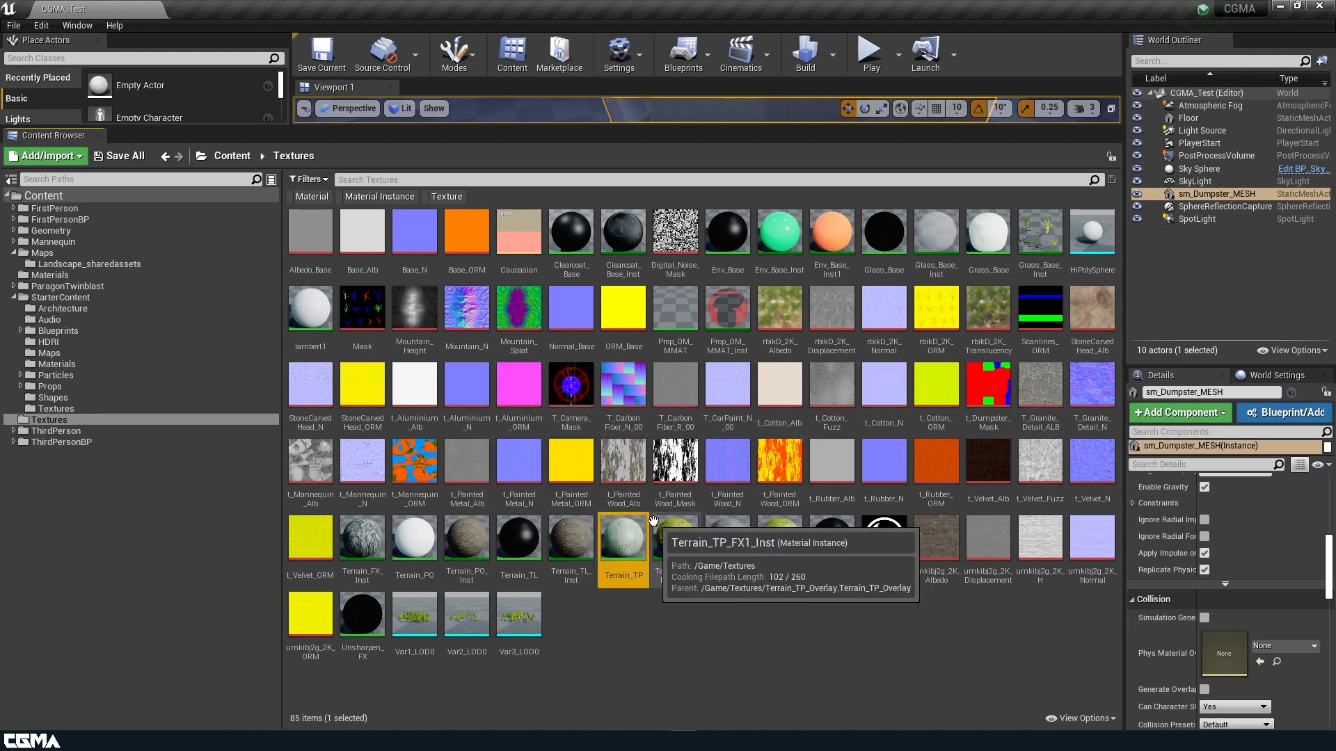
{"action": "left_click", "coordinate": [56, 410]}
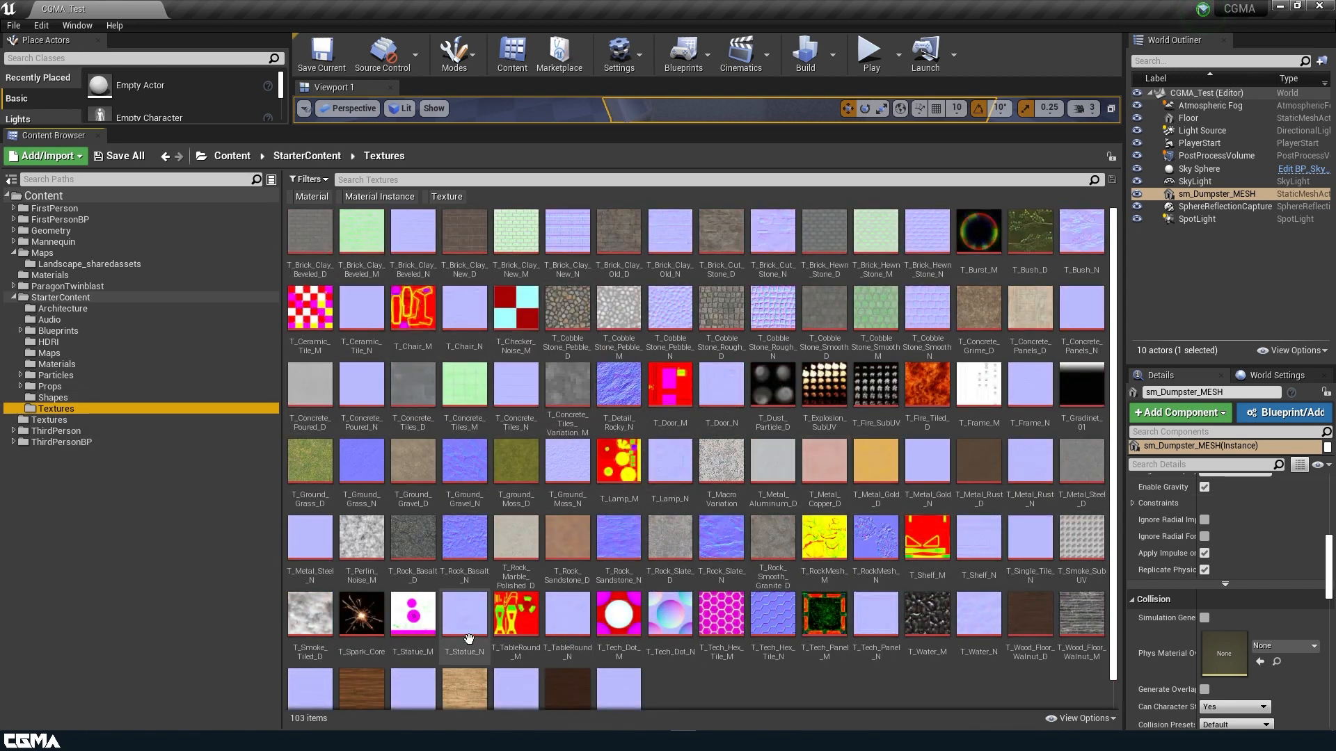
{"action": "left_click", "coordinate": [49, 420]}
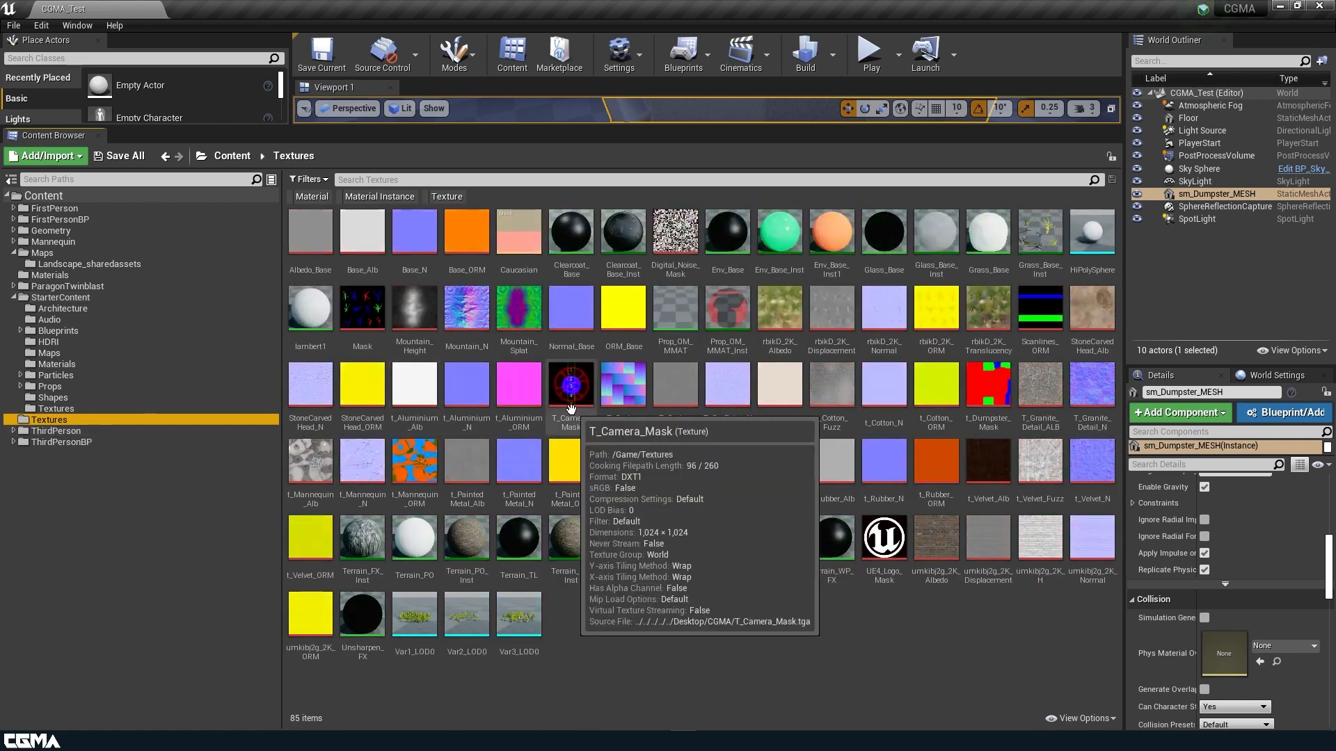
Search textures for 'alum', select t_Aluminium_Alb, then clear the search.
{"action": "left_click", "coordinate": [404, 180]}
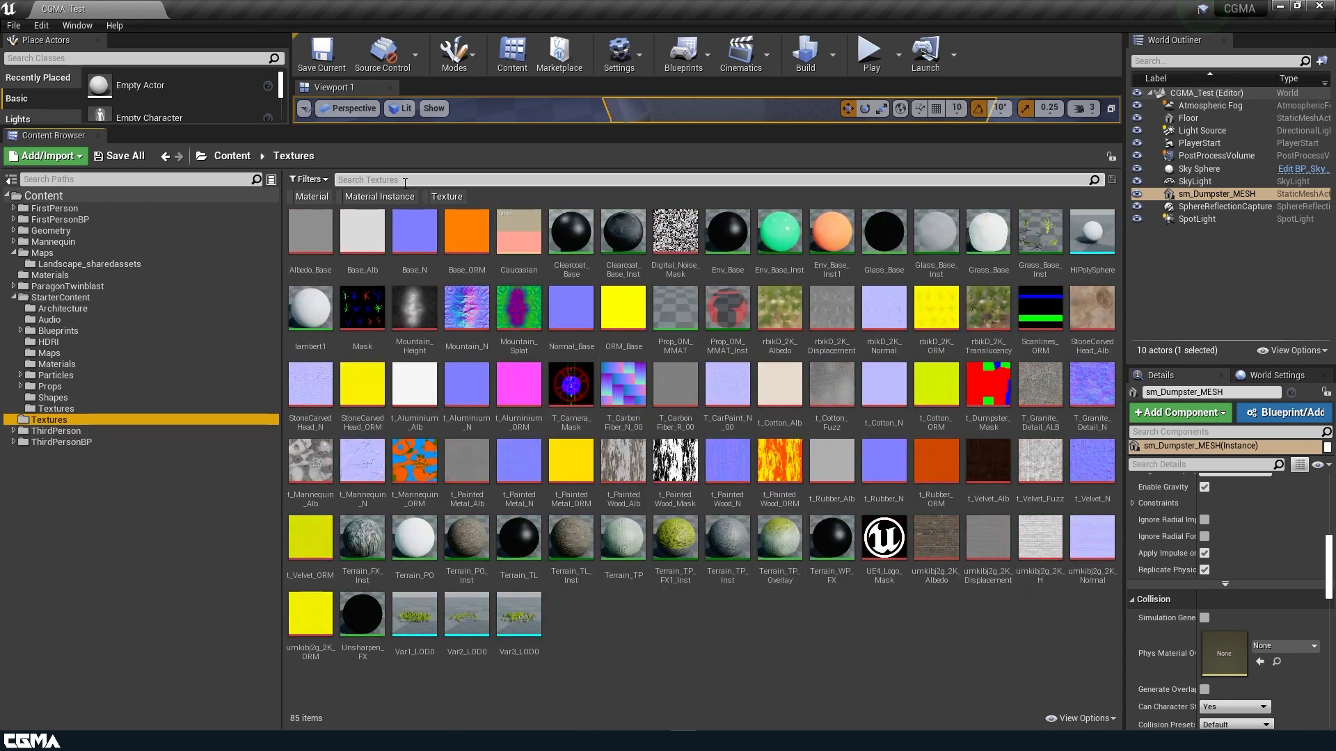
{"action": "type", "text": "alum"}
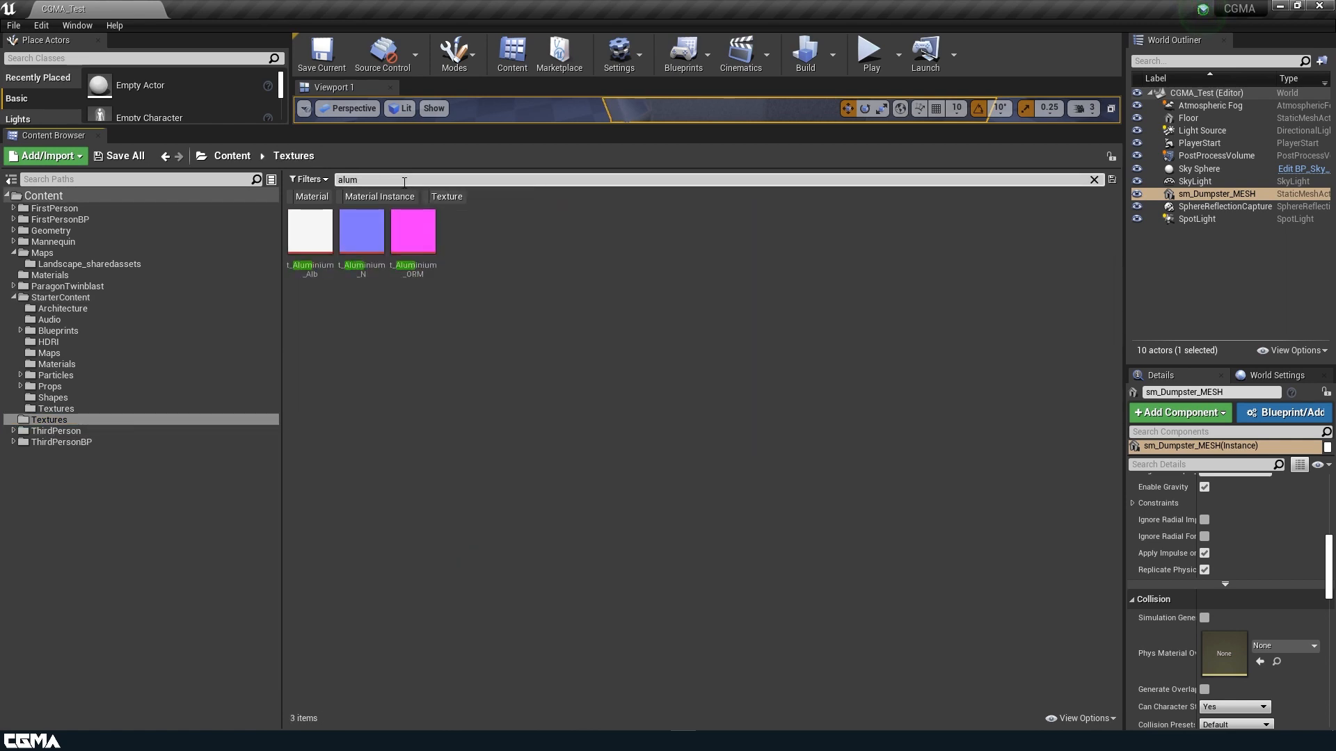
{"action": "left_click", "coordinate": [320, 248]}
{"action": "left_click", "coordinate": [410, 179]}
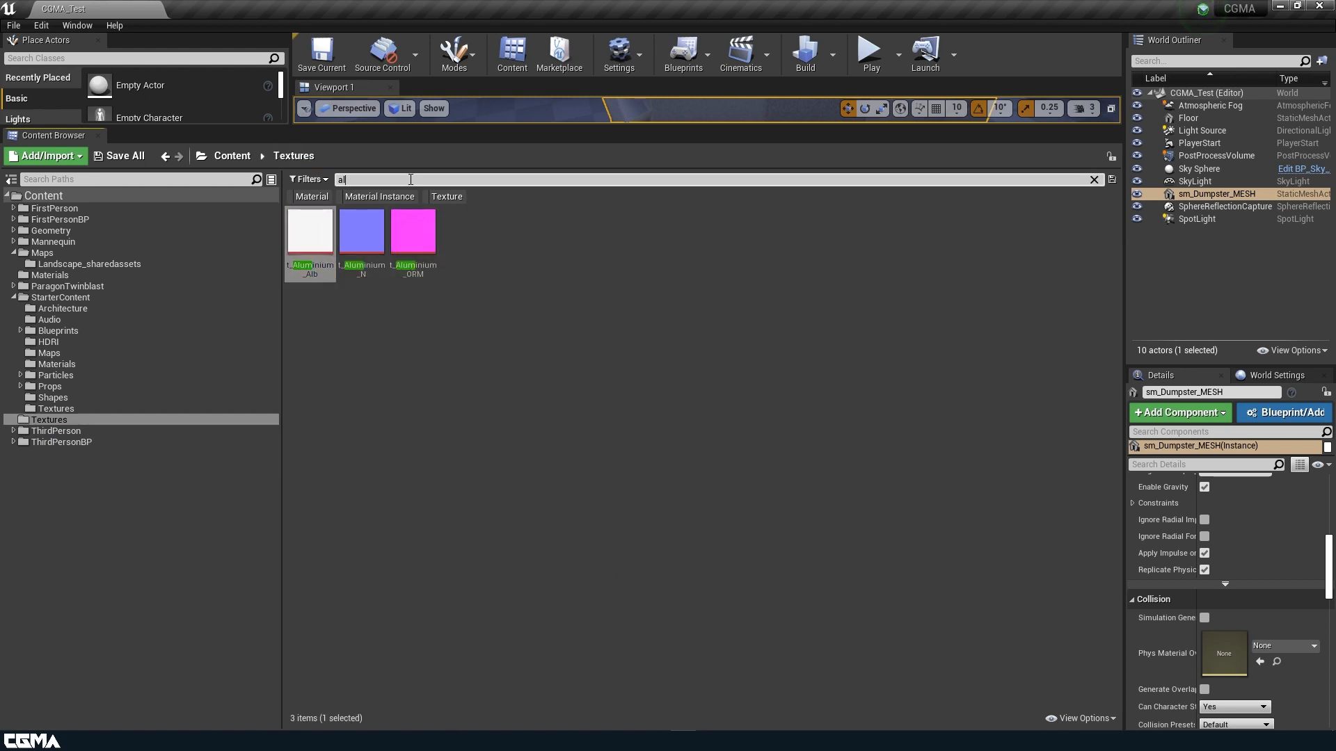
{"action": "key", "text": "BackSpace"}
{"action": "key", "text": "BackSpace"}
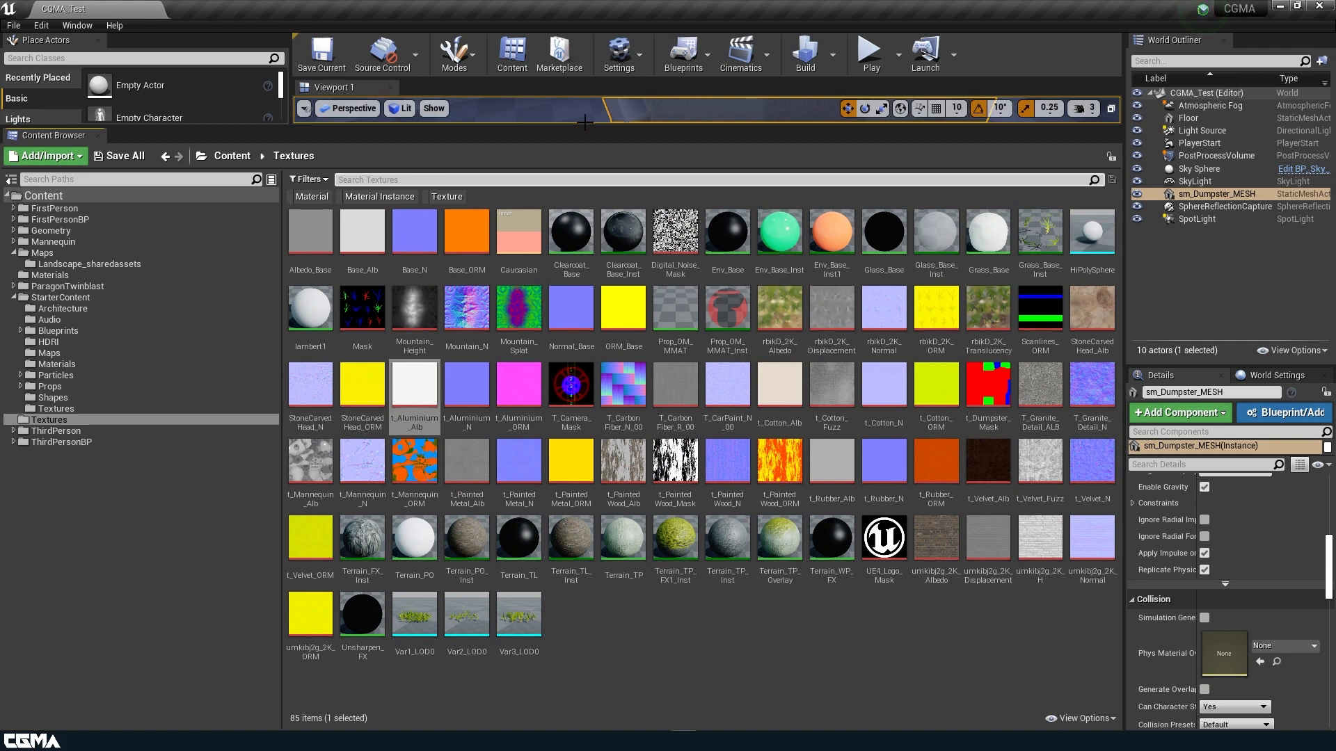
Enlarge the viewport again and pull the camera back around the dumpster.
{"action": "left_click_drag", "start_coordinate": [585, 121], "coordinate": [528, 449]}
{"action": "key", "text": "s"}
{"action": "mouse_move", "coordinate": [542, 297]}
{"action": "right_mouse_down"}
{"action": "mouse_move", "coordinate": [577, 285]}
{"action": "mouse_move", "coordinate": [545, 297]}
{"action": "right_mouse_up"}
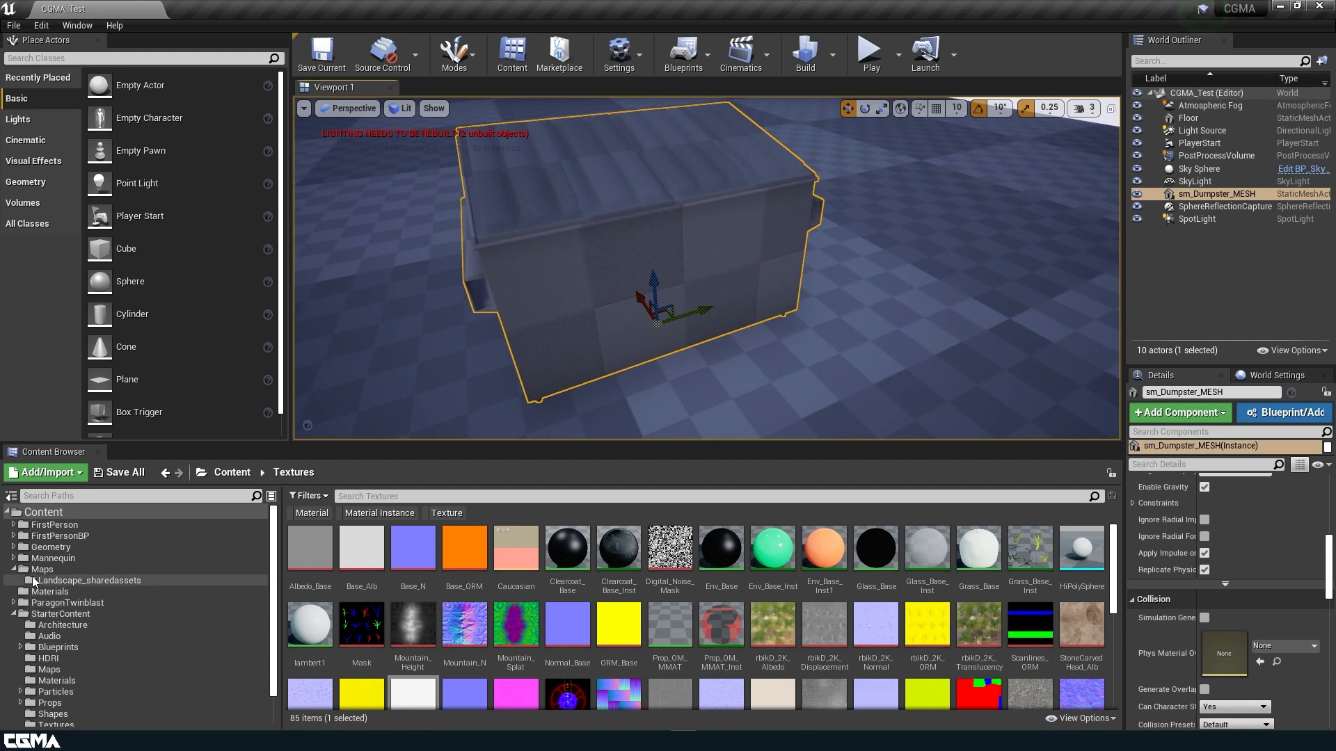
Collapse the folder tree, open the Materials folder, and enlarge the asset area.
{"action": "left_click", "coordinate": [13, 569]}
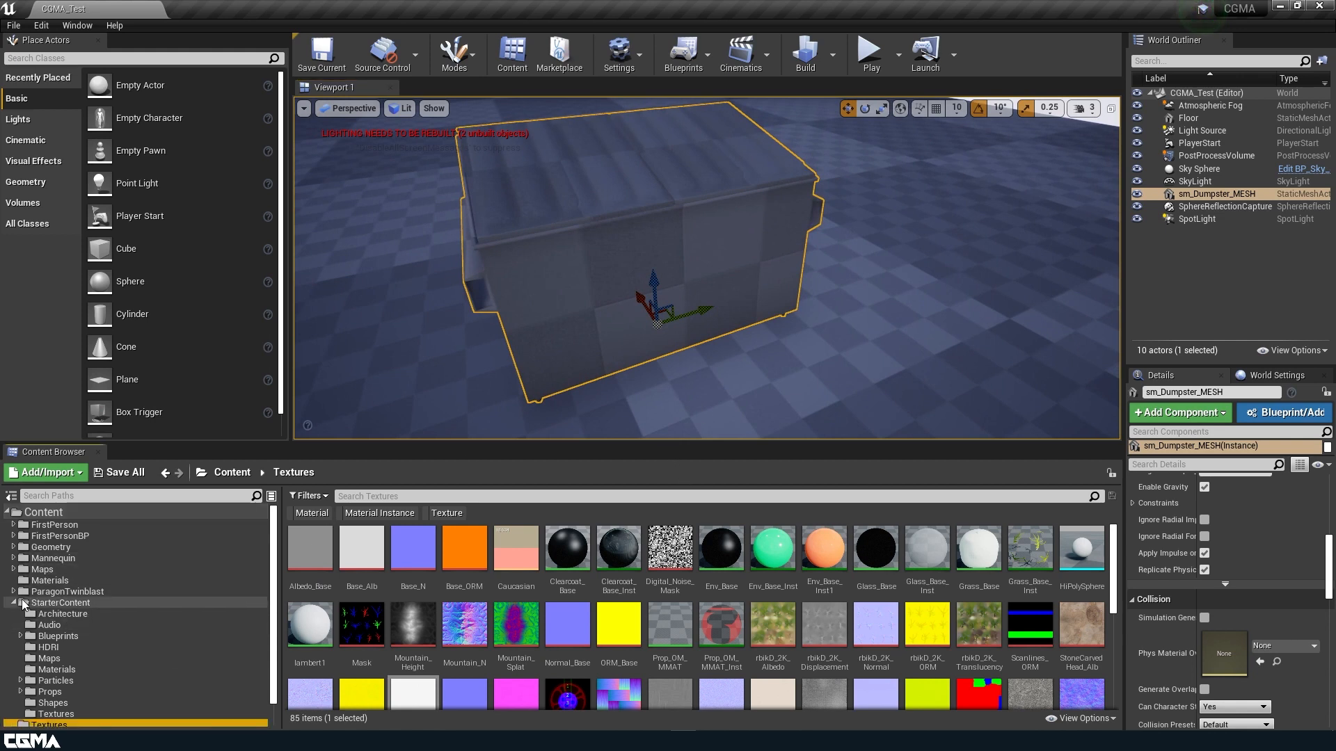
{"action": "left_click", "coordinate": [14, 602]}
{"action": "left_click", "coordinate": [67, 613]}
{"action": "left_click", "coordinate": [49, 580]}
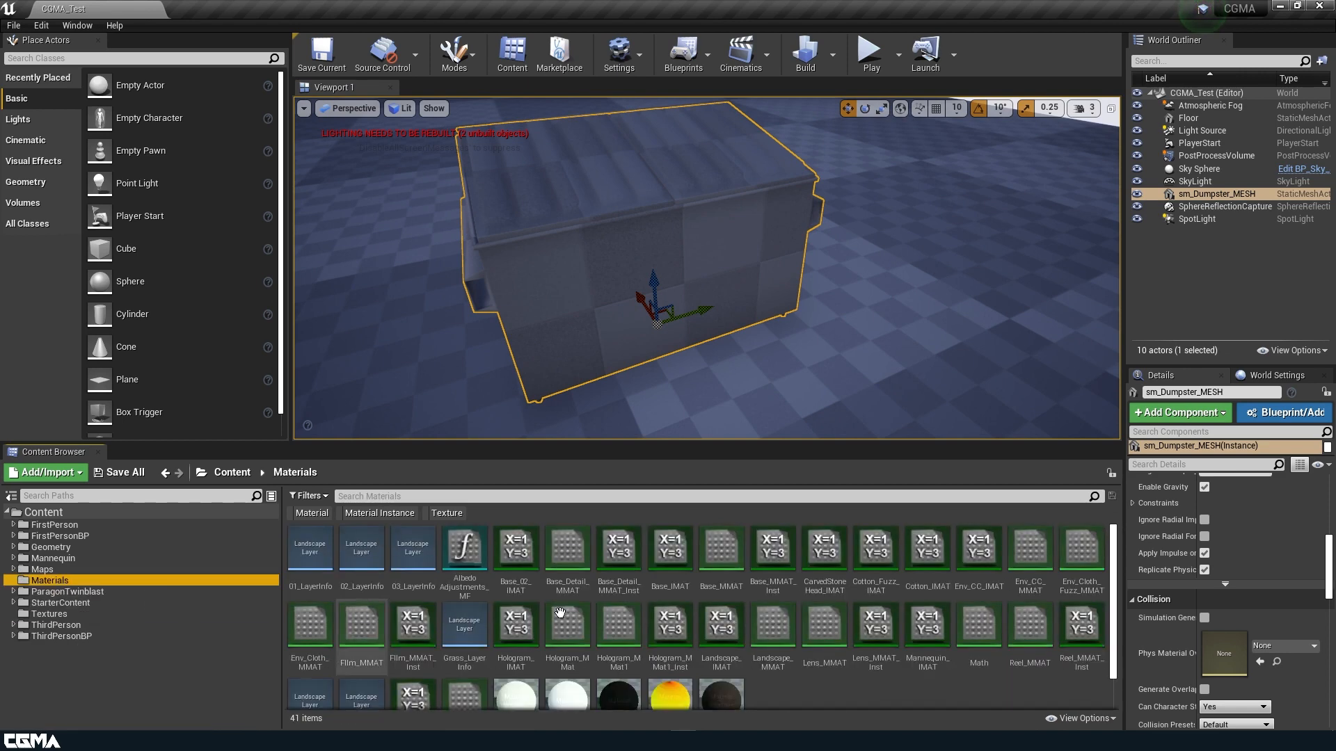
{"action": "left_click_drag", "start_coordinate": [709, 443], "coordinate": [710, 249]}
Create a Material Function named MaterialLayer_MF and open it for editing.
{"action": "right_click", "coordinate": [808, 504]}
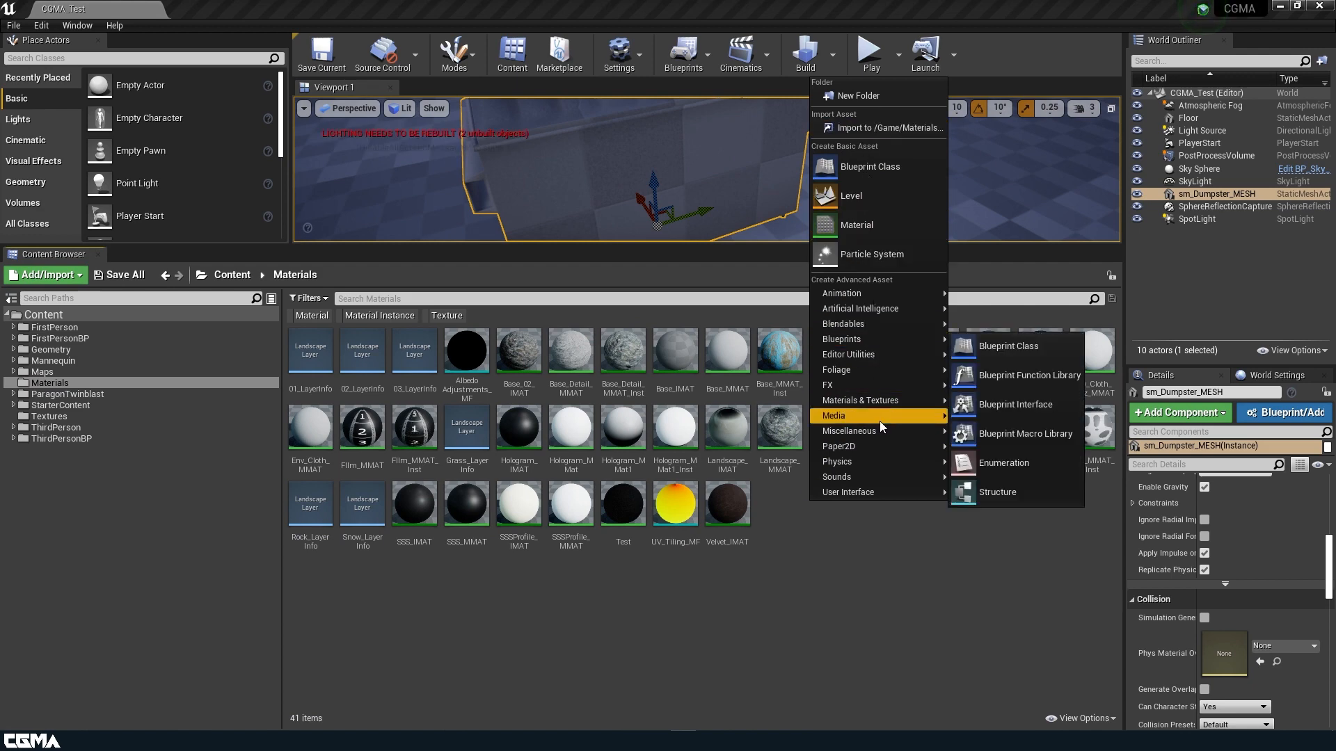
{"action": "mouse_move", "coordinate": [878, 403]}
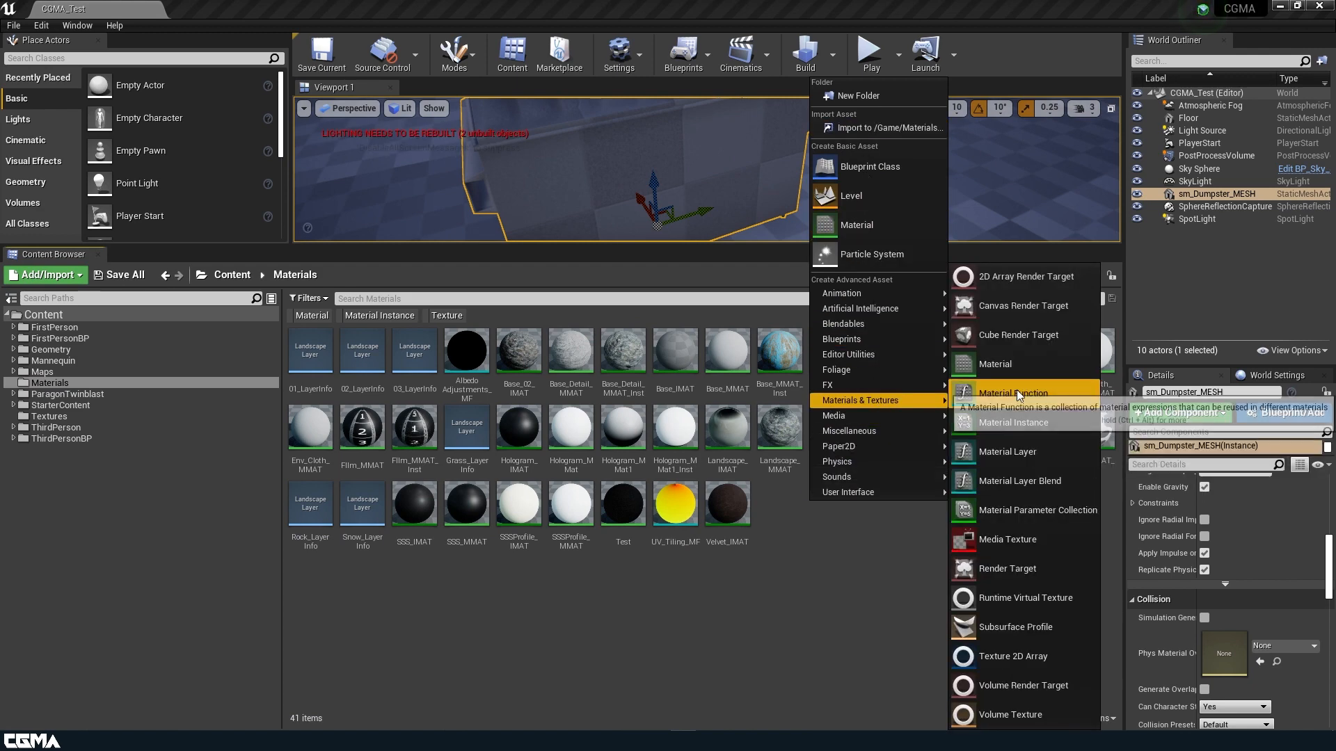
{"action": "left_click", "coordinate": [1009, 393]}
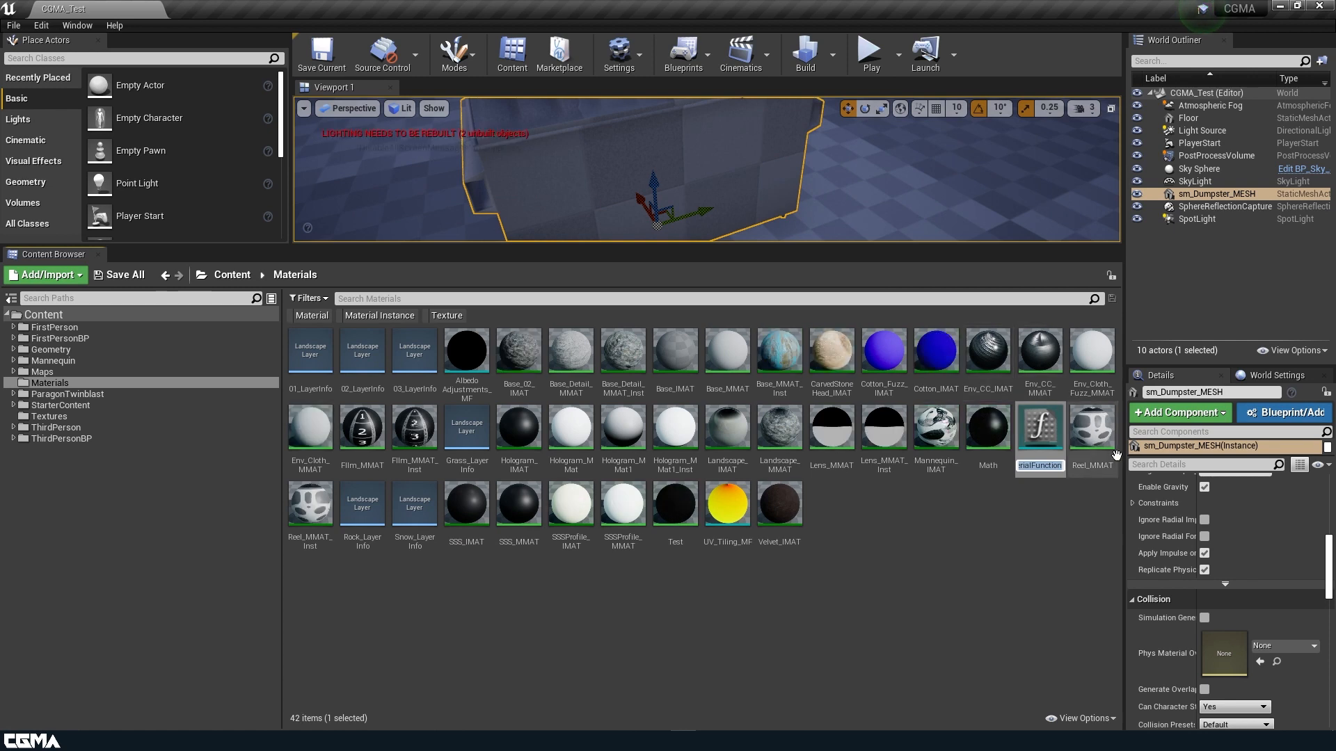
{"action": "type", "text": "Mater"}
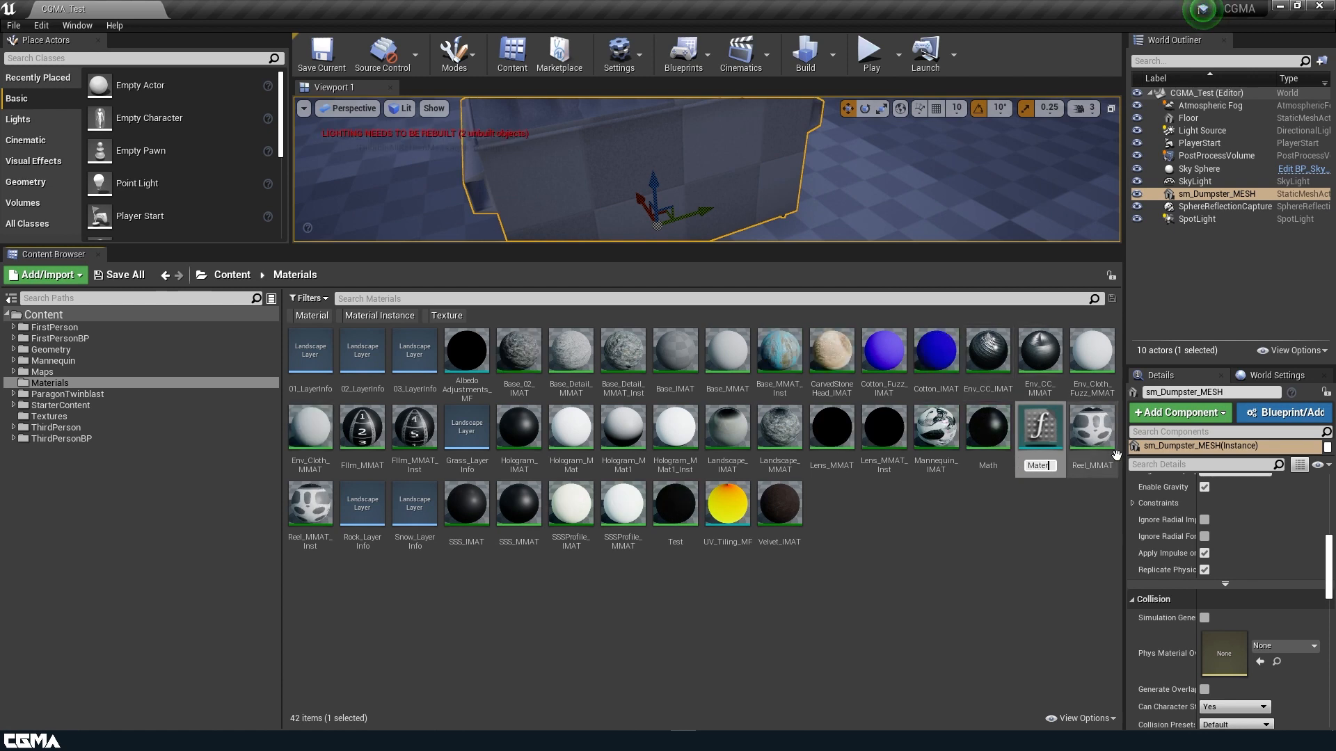
{"action": "type", "text": "ialLayer"}
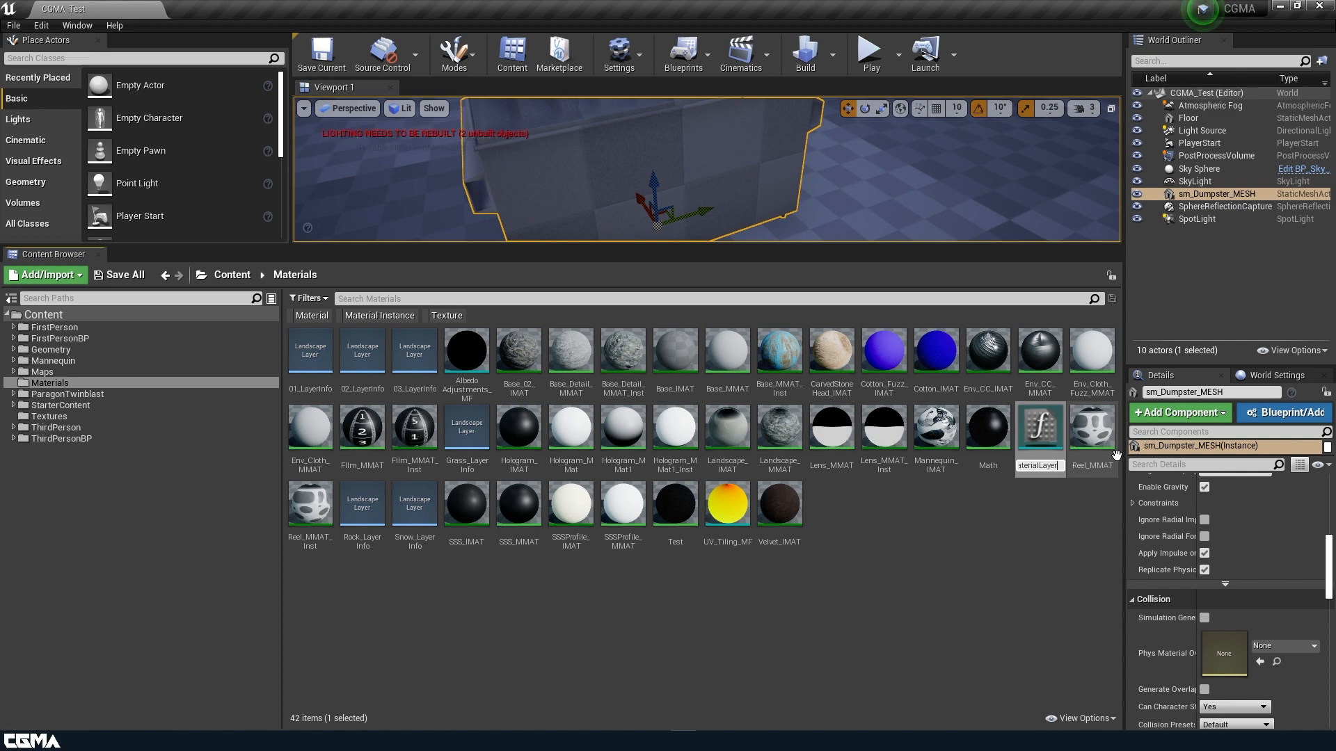
{"action": "type", "text": "_MF"}
{"action": "key", "text": "Return"}
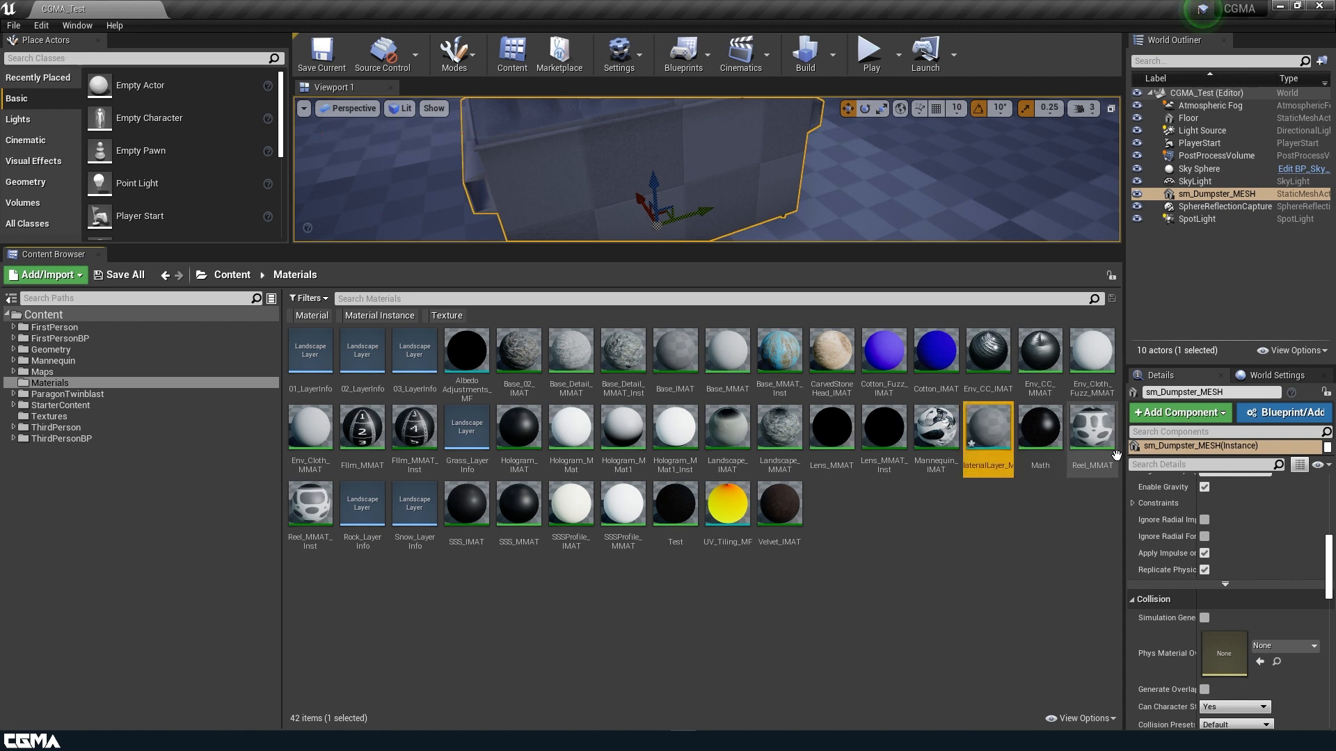
{"action": "double_click", "coordinate": [996, 428]}
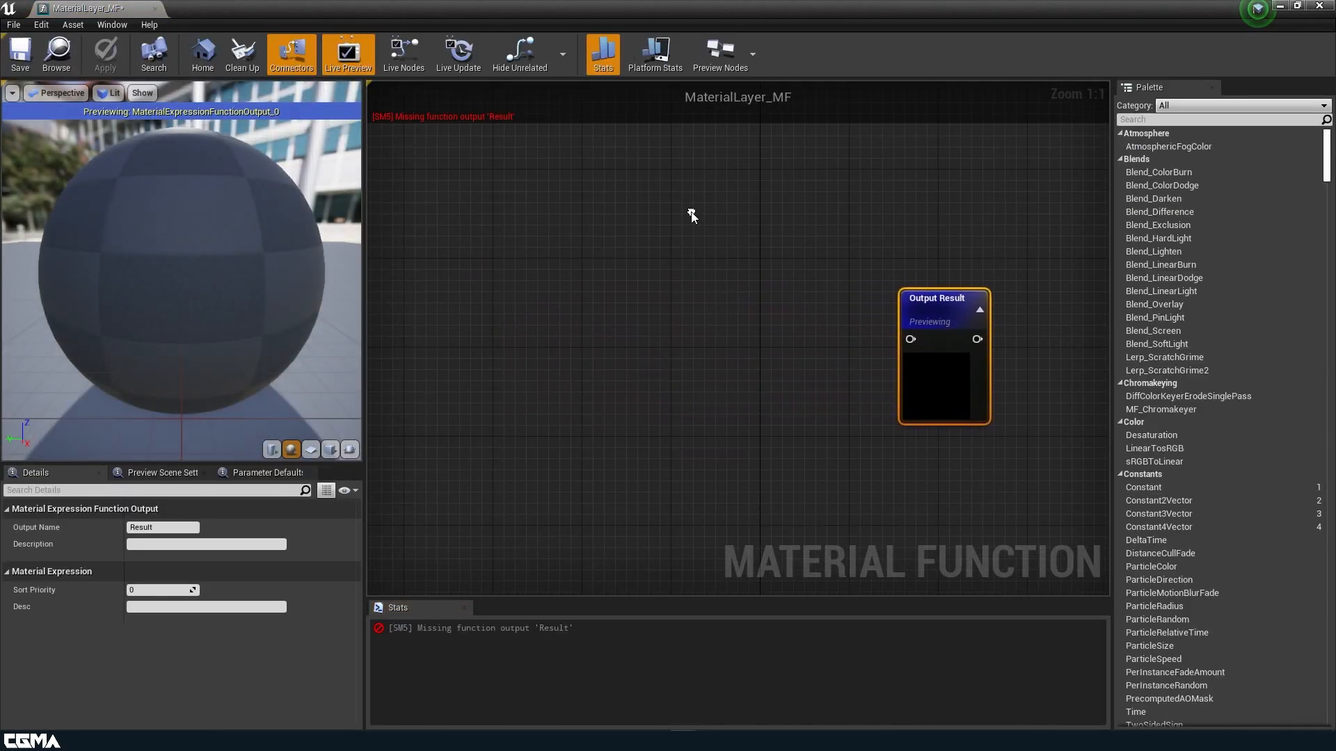
Add a FunctionInput node, set its Input Type to Texture 2D, and begin renaming it.
{"action": "right_click_drag", "start_coordinate": [626, 259], "coordinate": [733, 231]}
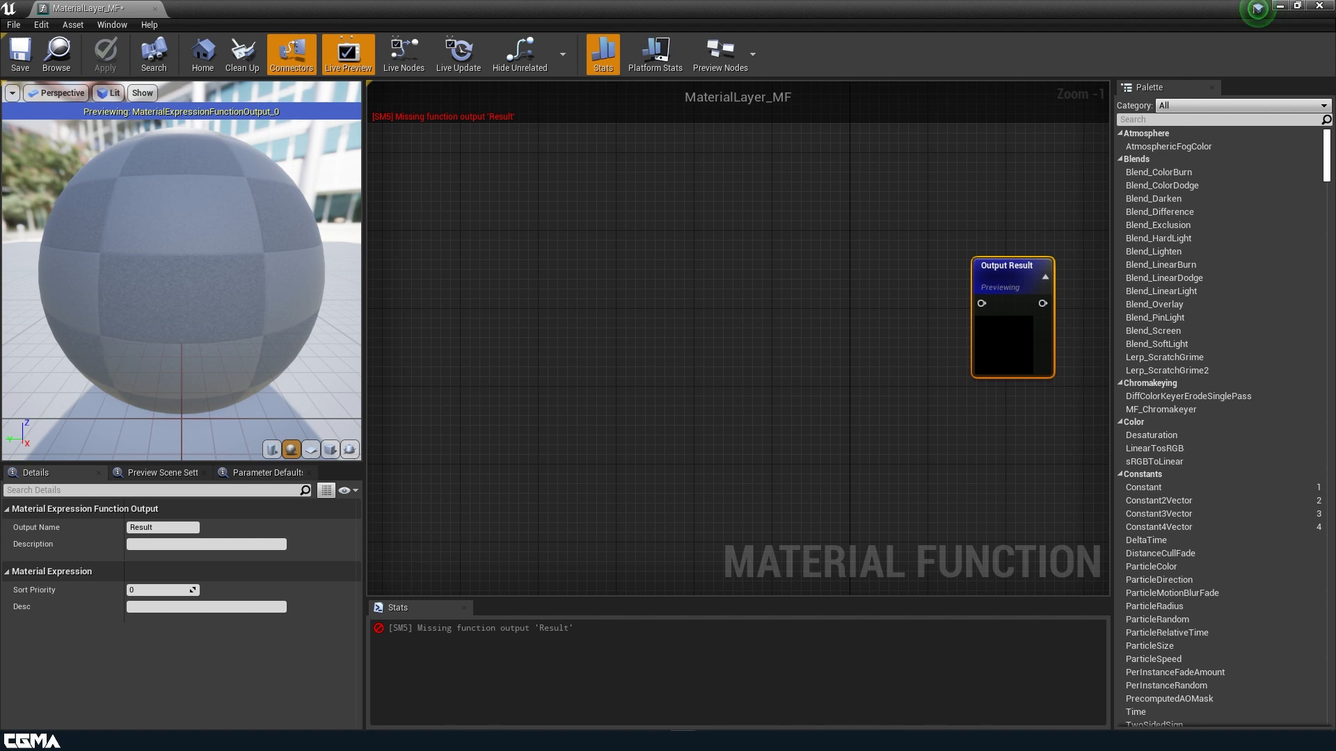
{"action": "right_click_drag", "start_coordinate": [536, 277], "coordinate": [717, 285]}
{"action": "right_click", "coordinate": [473, 211]}
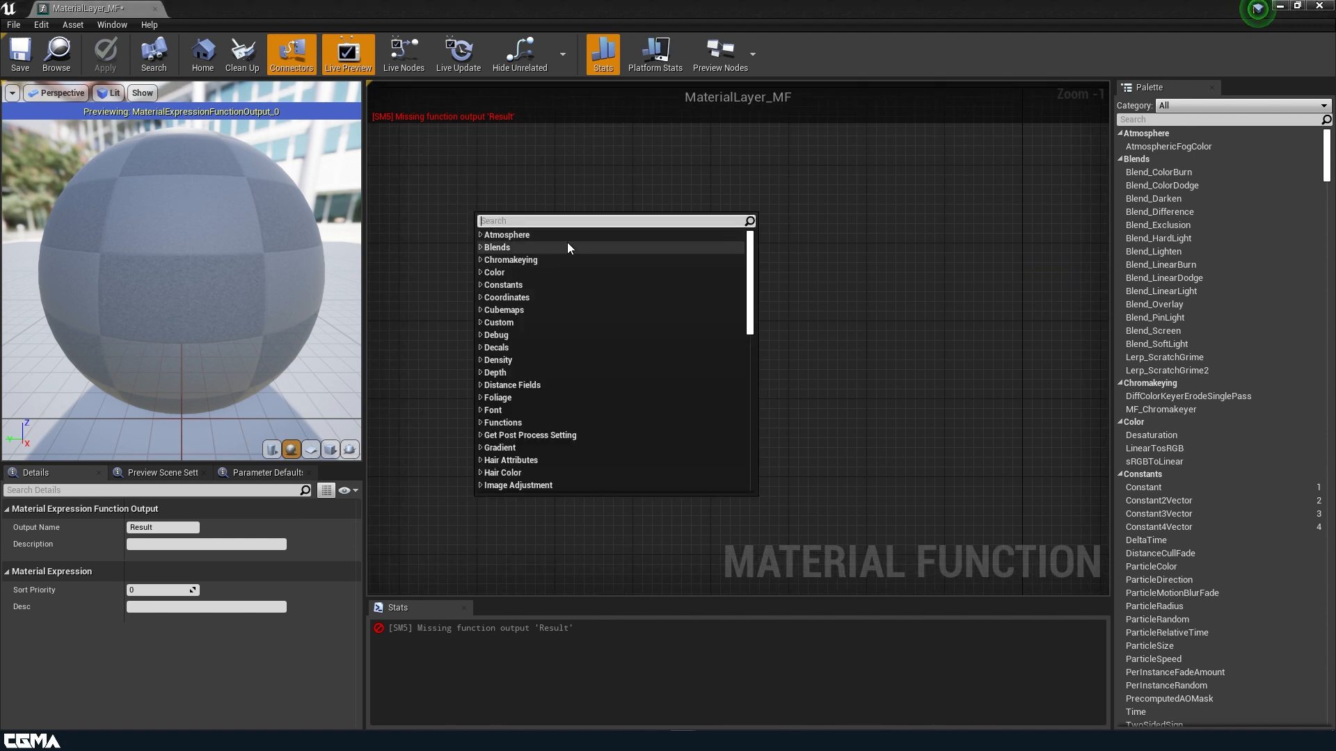
{"action": "type", "text": "input"}
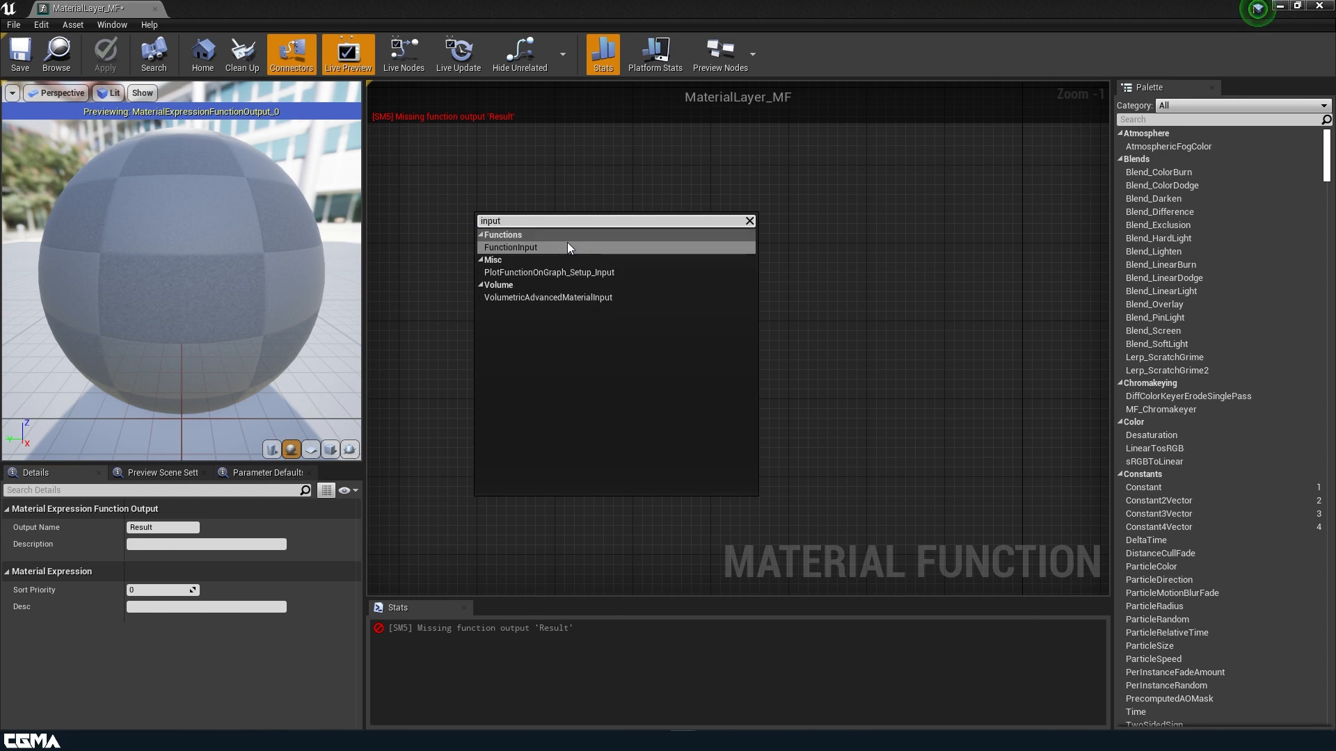
{"action": "left_click", "coordinate": [536, 249]}
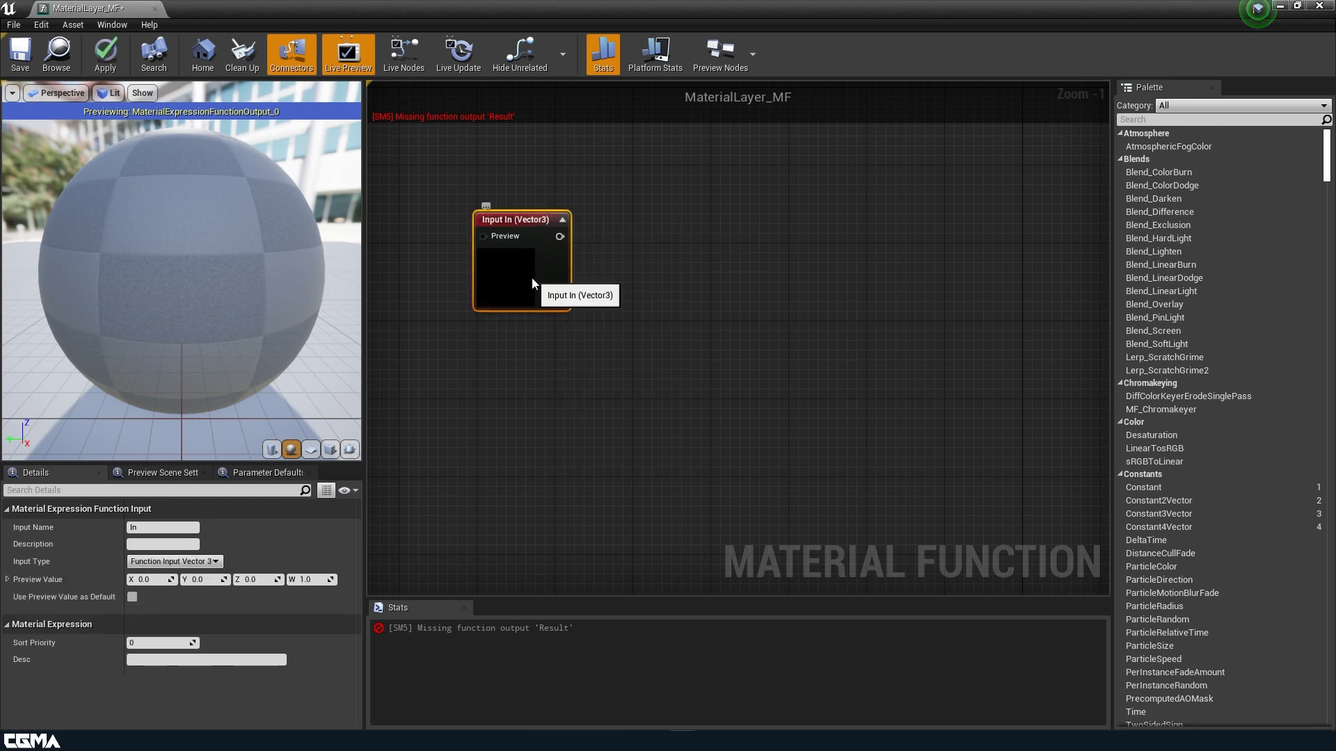
{"action": "left_click", "coordinate": [209, 561]}
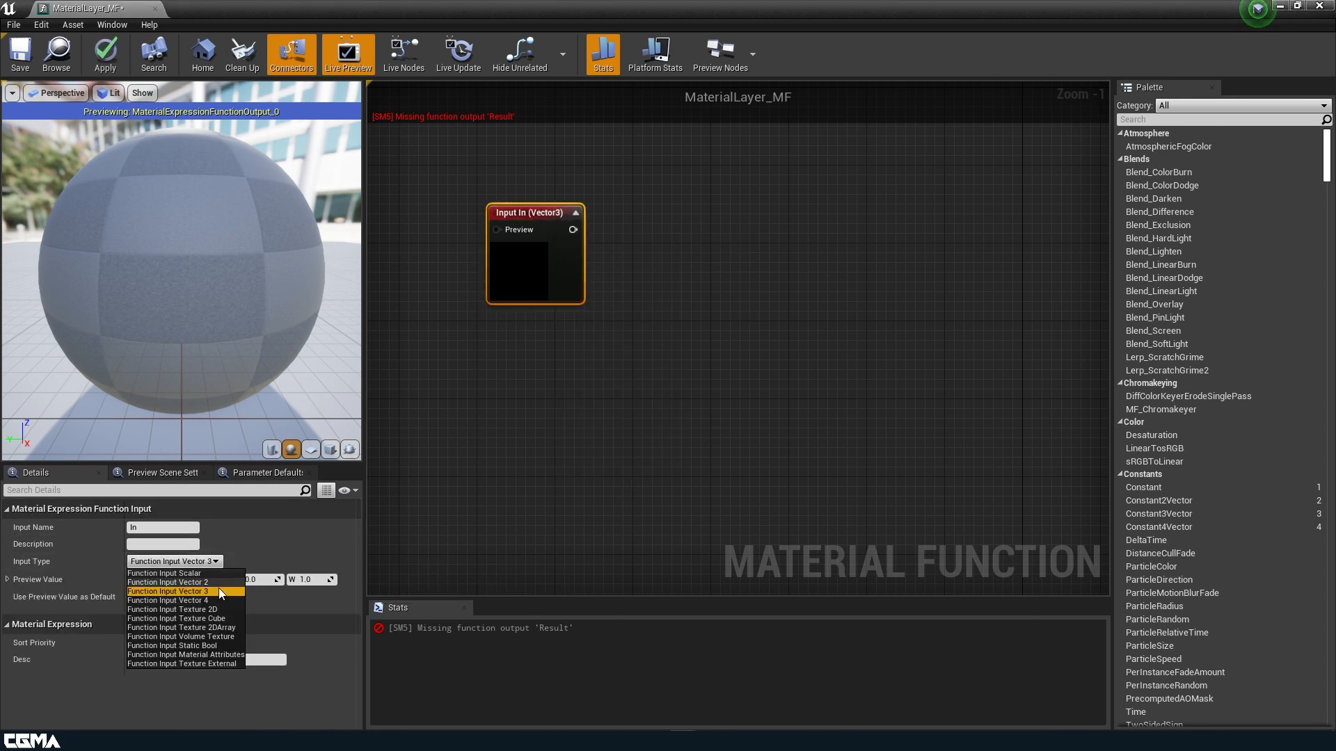
{"action": "left_click", "coordinate": [224, 609]}
{"action": "left_click", "coordinate": [173, 528]}
Name the input Alb and duplicate it into a second input named N below.
{"action": "type", "text": "Alb"}
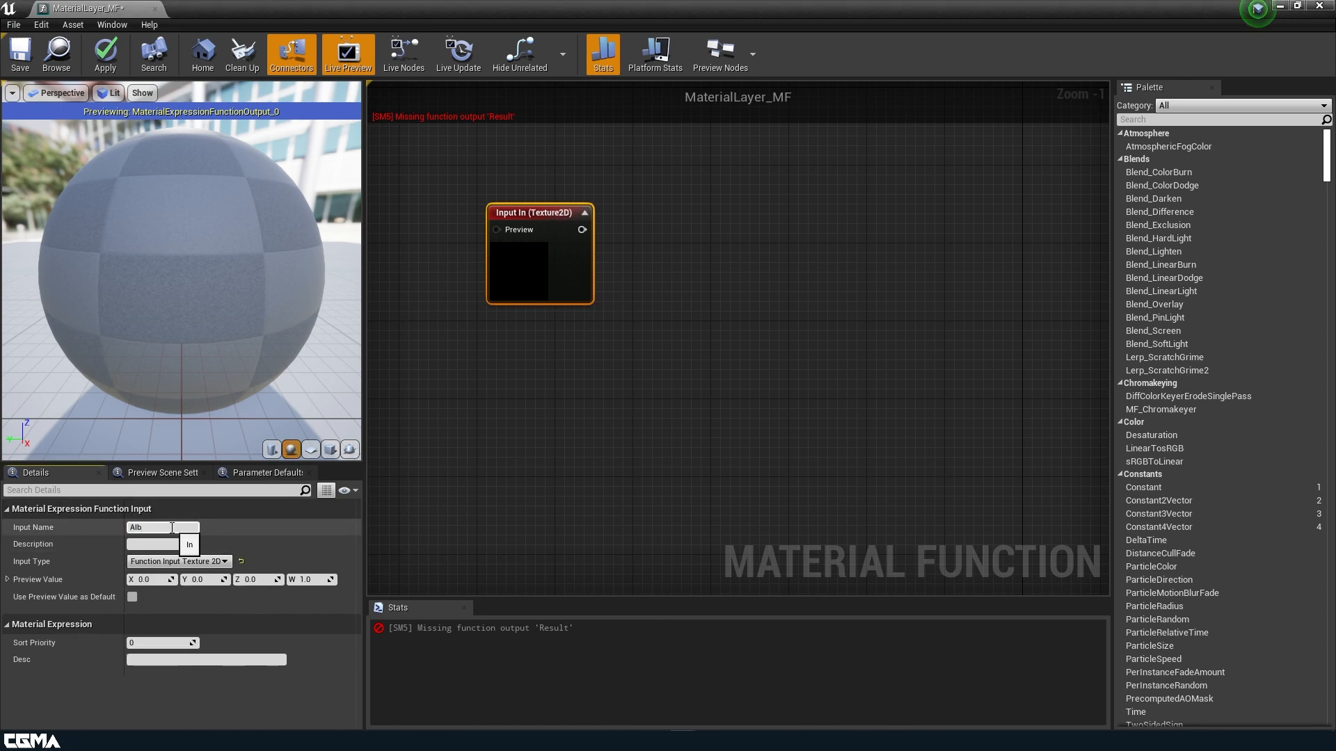
{"action": "key", "text": "Return"}
{"action": "key", "text": "ctrl+w"}
{"action": "left_click_drag", "start_coordinate": [606, 473], "coordinate": [544, 411]}
{"action": "left_click", "coordinate": [163, 528]}
{"action": "type", "text": "N"}
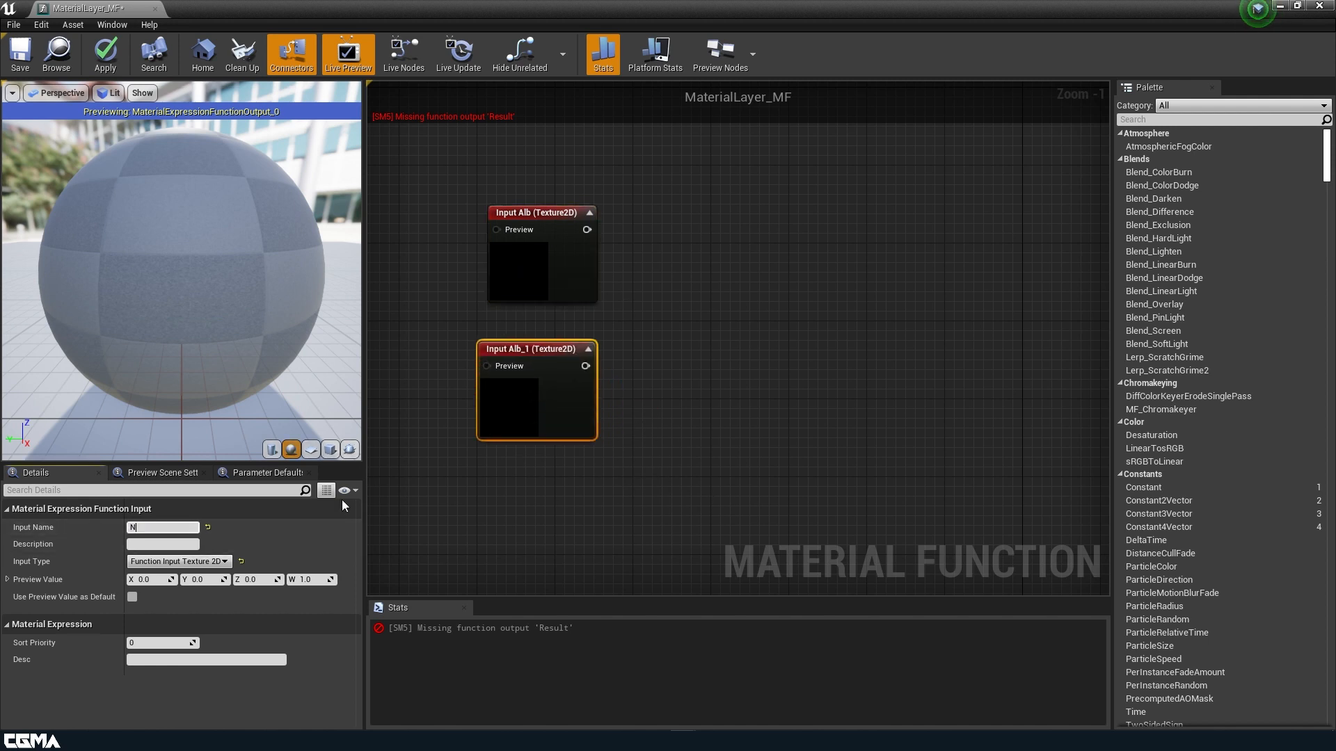
{"action": "left_click", "coordinate": [517, 419]}
Duplicate the N input into a third input named ORM beneath it.
{"action": "key", "text": "ctrl+w"}
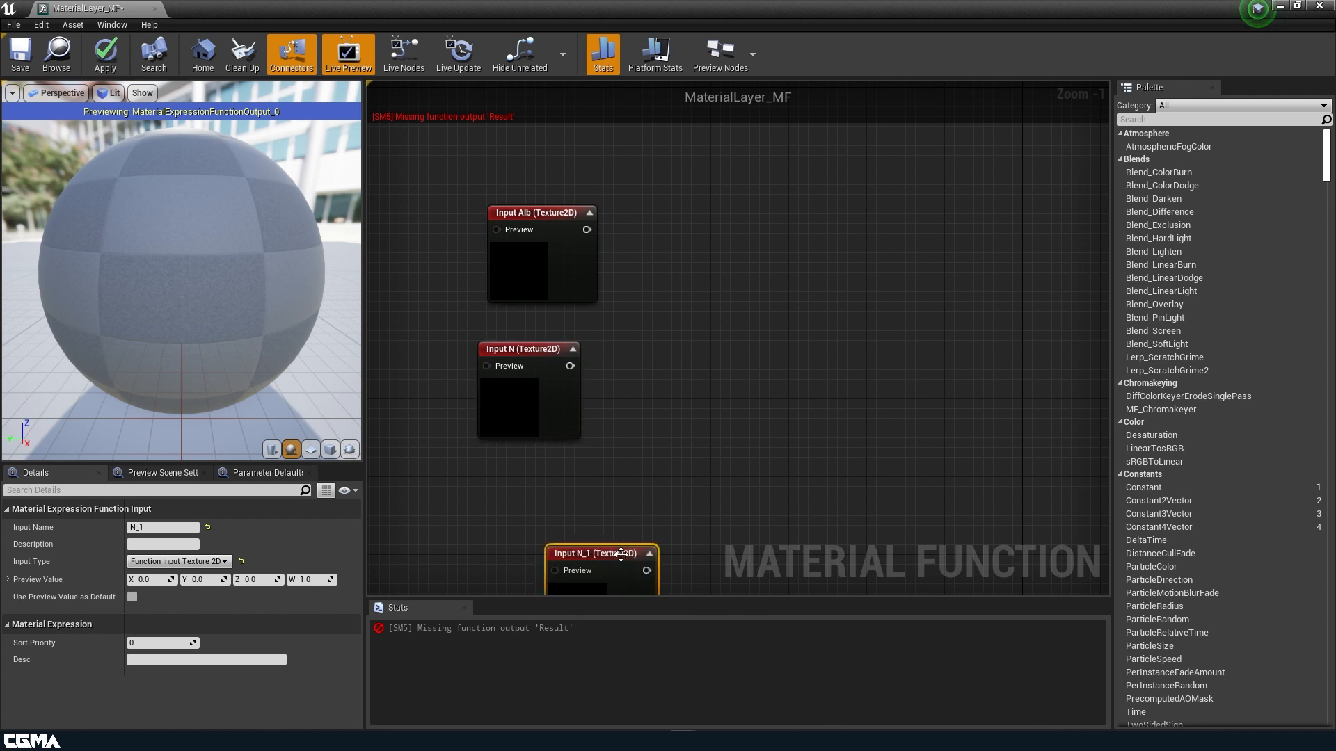
{"action": "left_click_drag", "start_coordinate": [615, 565], "coordinate": [553, 509]}
{"action": "left_click", "coordinate": [182, 529]}
{"action": "key", "text": "ctrl+a"}
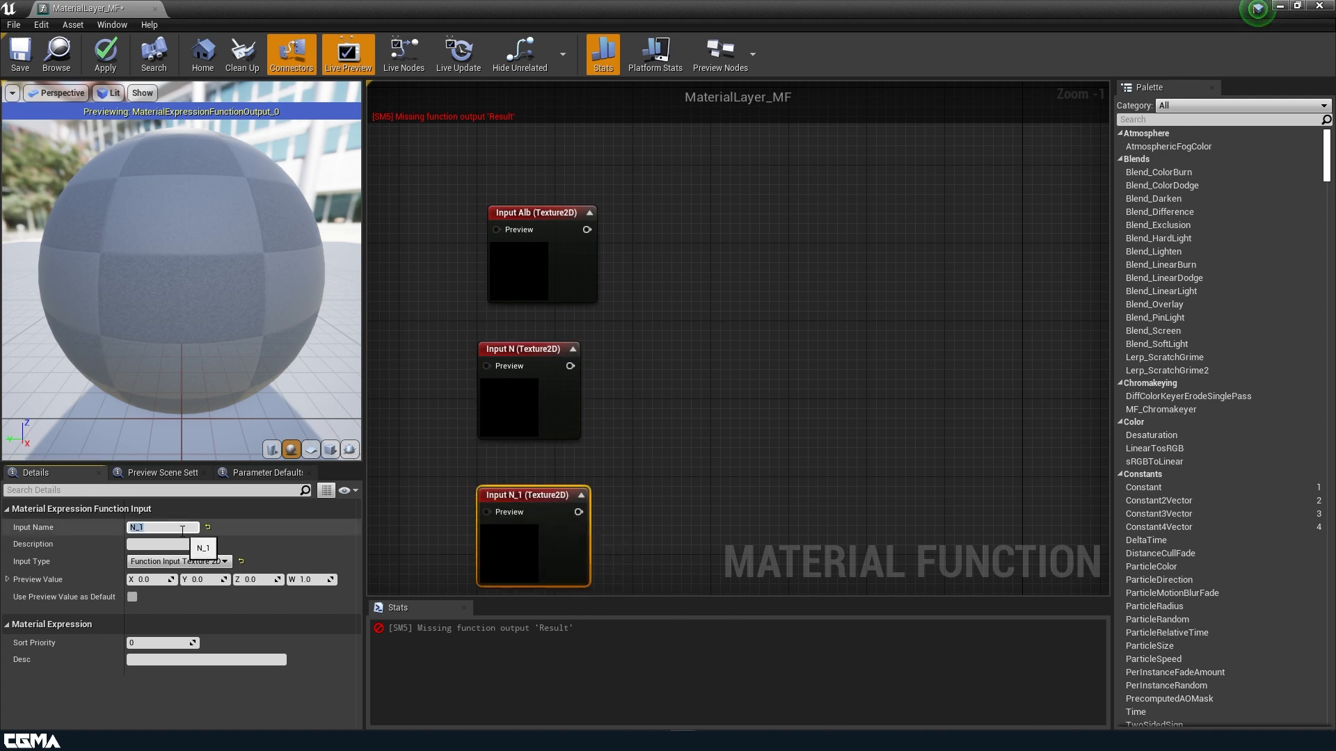
{"action": "type", "text": "ORM"}
{"action": "key", "text": "Return"}
{"action": "right_click_drag", "start_coordinate": [710, 421], "coordinate": [802, 495]}
Duplicate Alb into a Vector 3 input named Tint placed between Alb and N.
{"action": "left_click", "coordinate": [648, 339]}
{"action": "key", "text": "ctrl+w"}
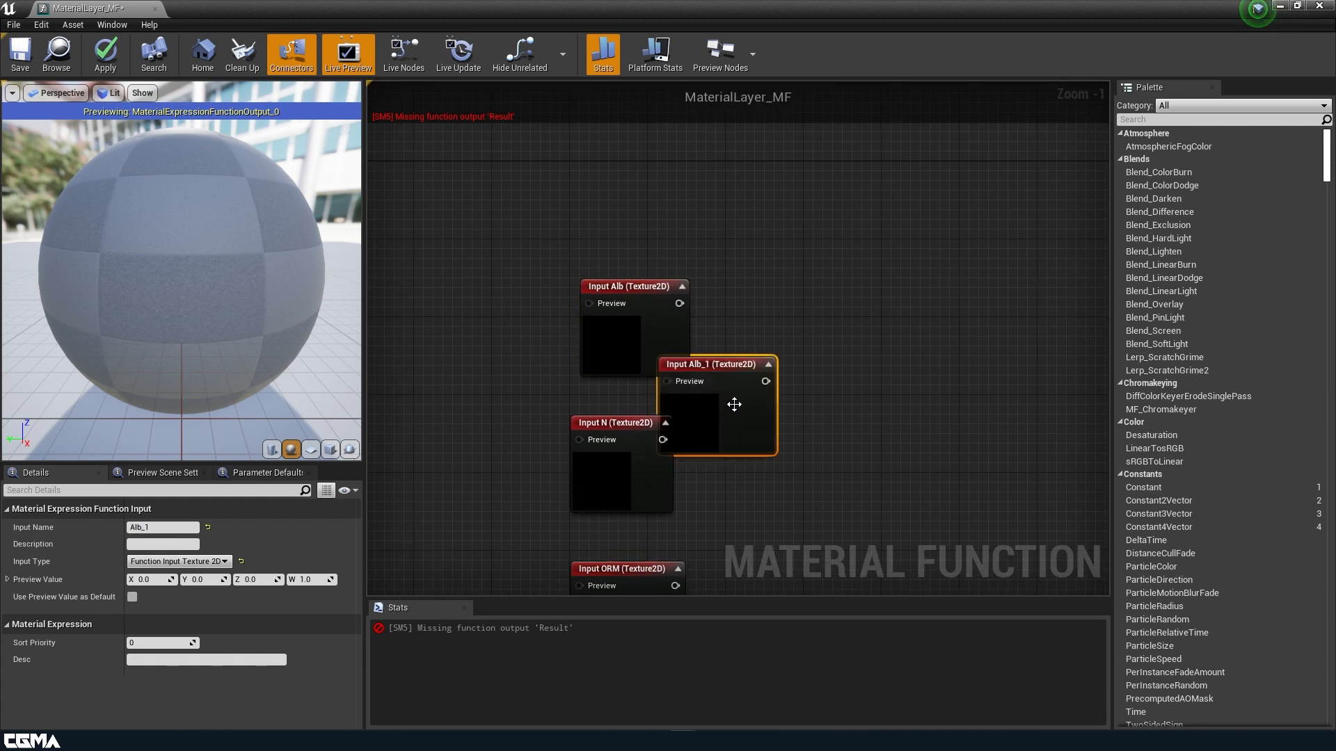
{"action": "left_click_drag", "start_coordinate": [738, 413], "coordinate": [794, 346]}
{"action": "left_click_drag", "start_coordinate": [639, 339], "coordinate": [629, 183]}
{"action": "left_click_drag", "start_coordinate": [779, 364], "coordinate": [611, 335]}
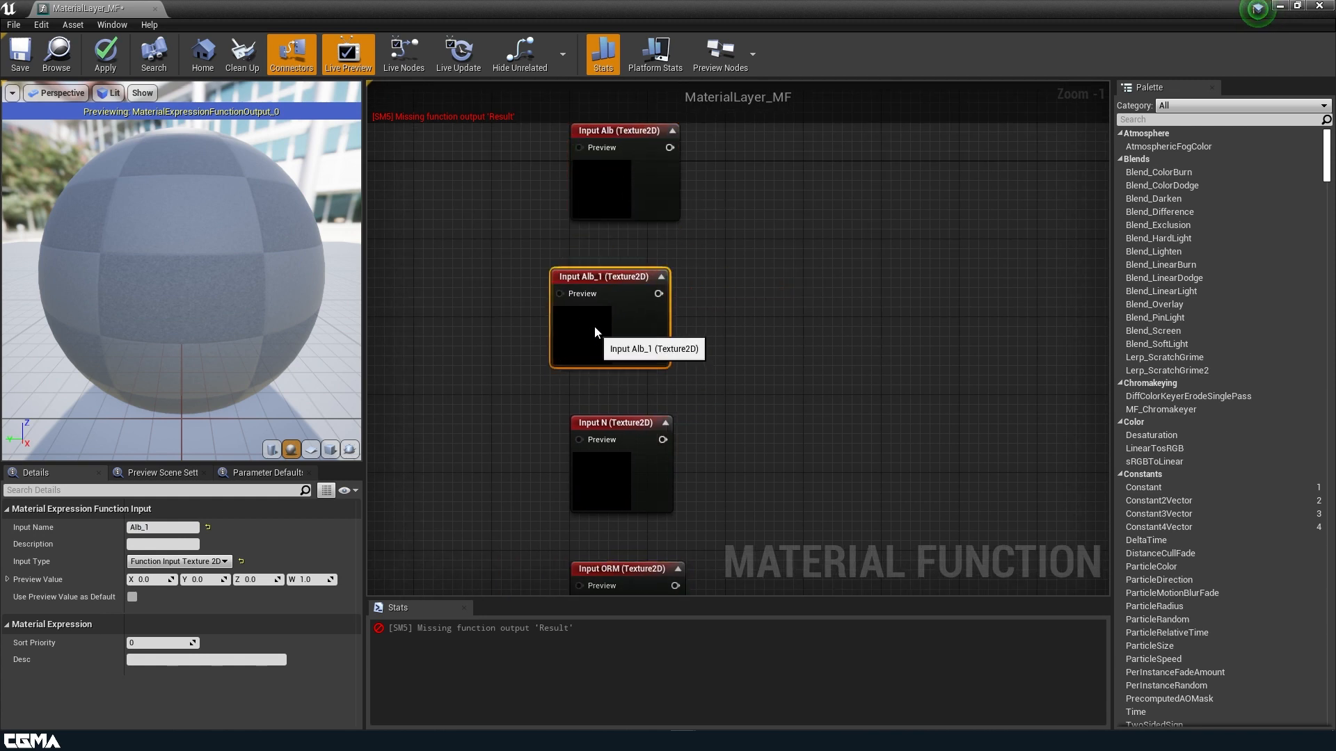
{"action": "left_click", "coordinate": [173, 528]}
{"action": "type", "text": "Albedo"}
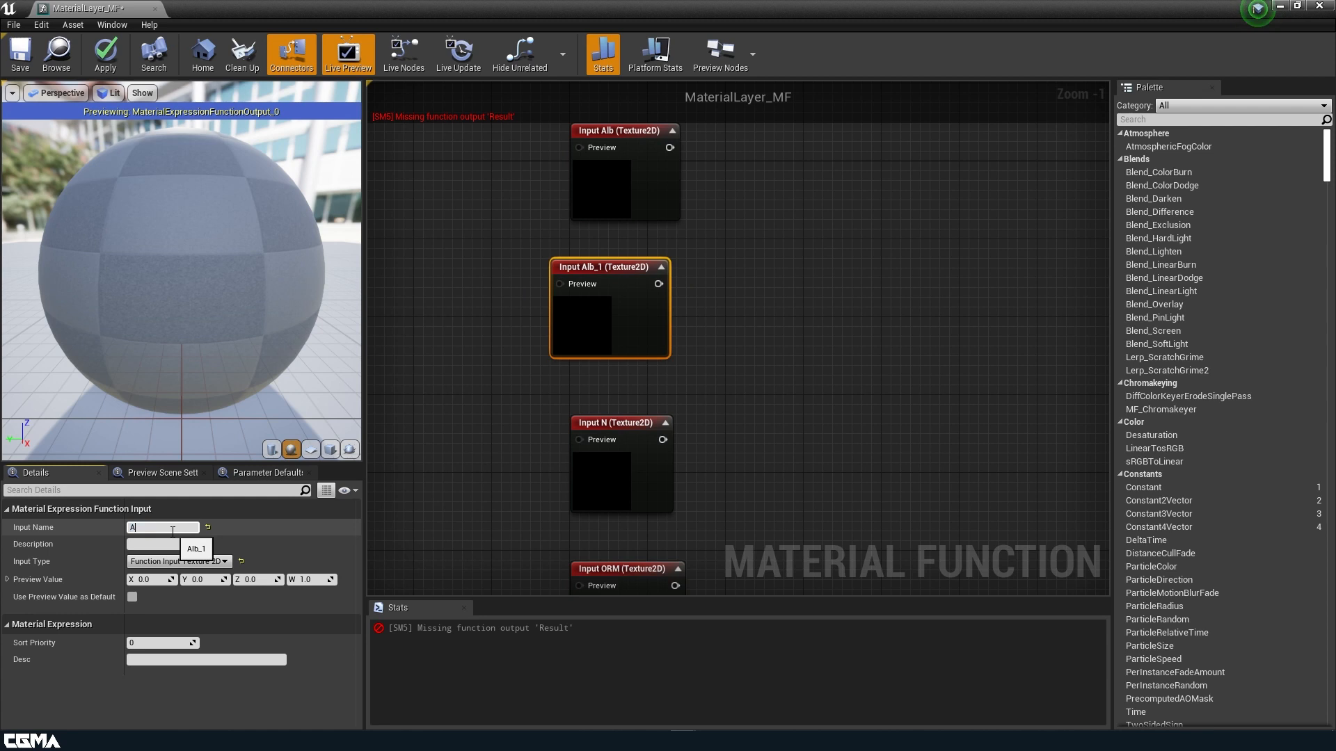
{"action": "key", "text": "BackSpace"}
{"action": "key", "text": "BackSpace"}
{"action": "key", "text": "BackSpace"}
{"action": "key", "text": "BackSpace"}
{"action": "key", "text": "BackSpace"}
{"action": "key", "text": "BackSpace"}
{"action": "type", "text": "Tint"}
{"action": "key", "text": "Return"}
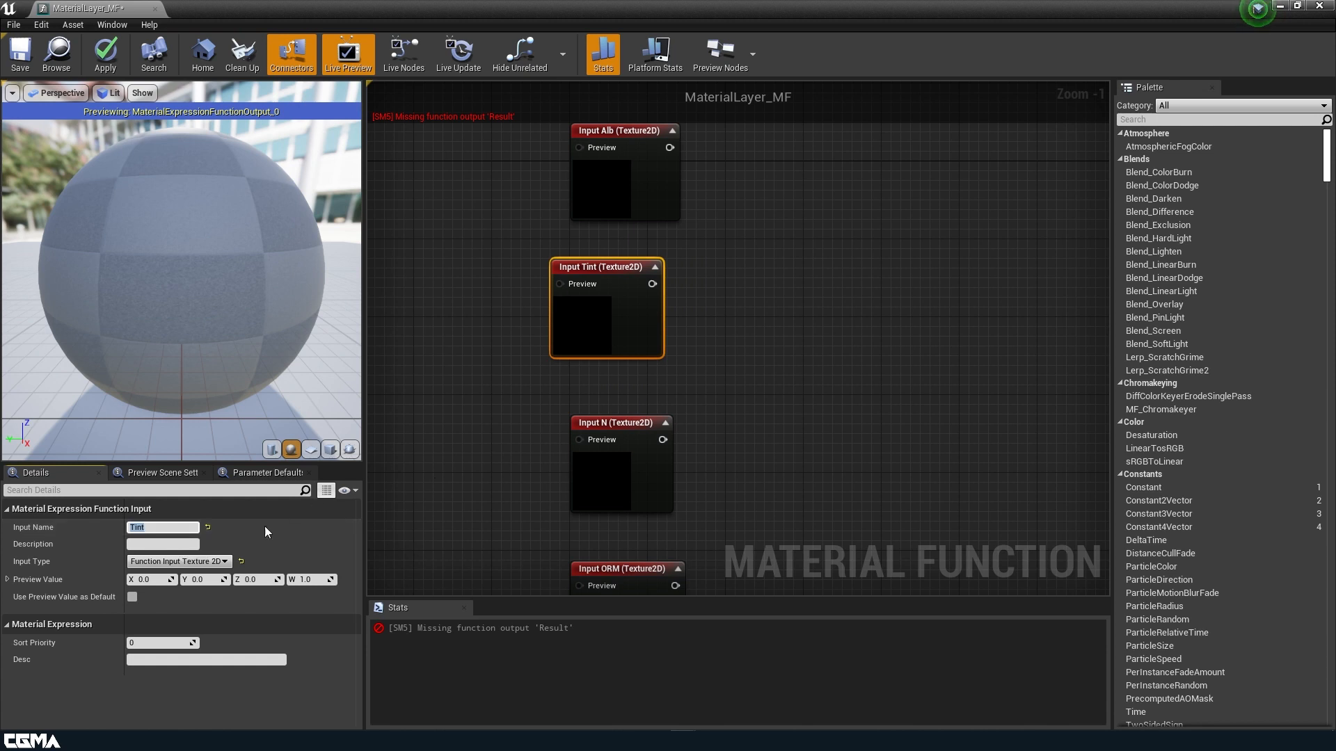
{"action": "left_click", "coordinate": [228, 562]}
{"action": "left_click", "coordinate": [206, 590]}
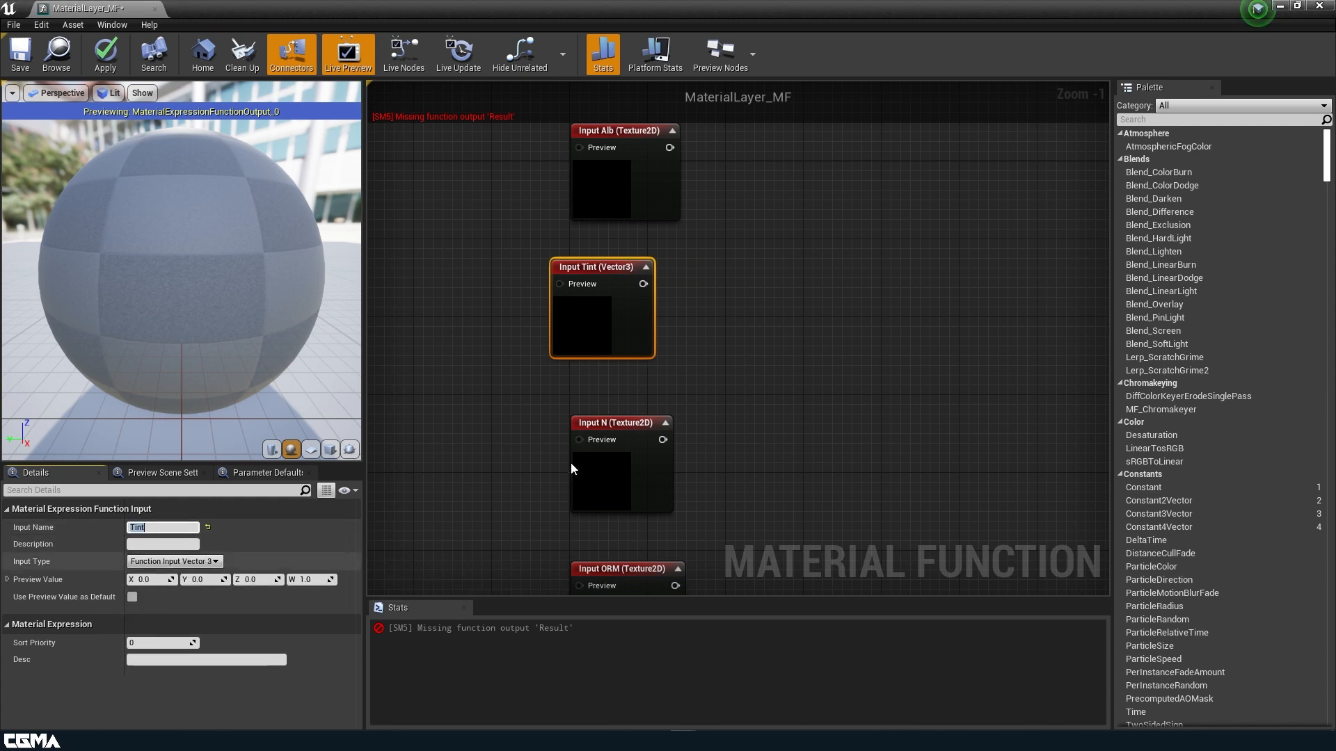
Line up the Tint, N and ORM inputs into a neat column.
{"action": "left_click_drag", "start_coordinate": [605, 343], "coordinate": [625, 343]}
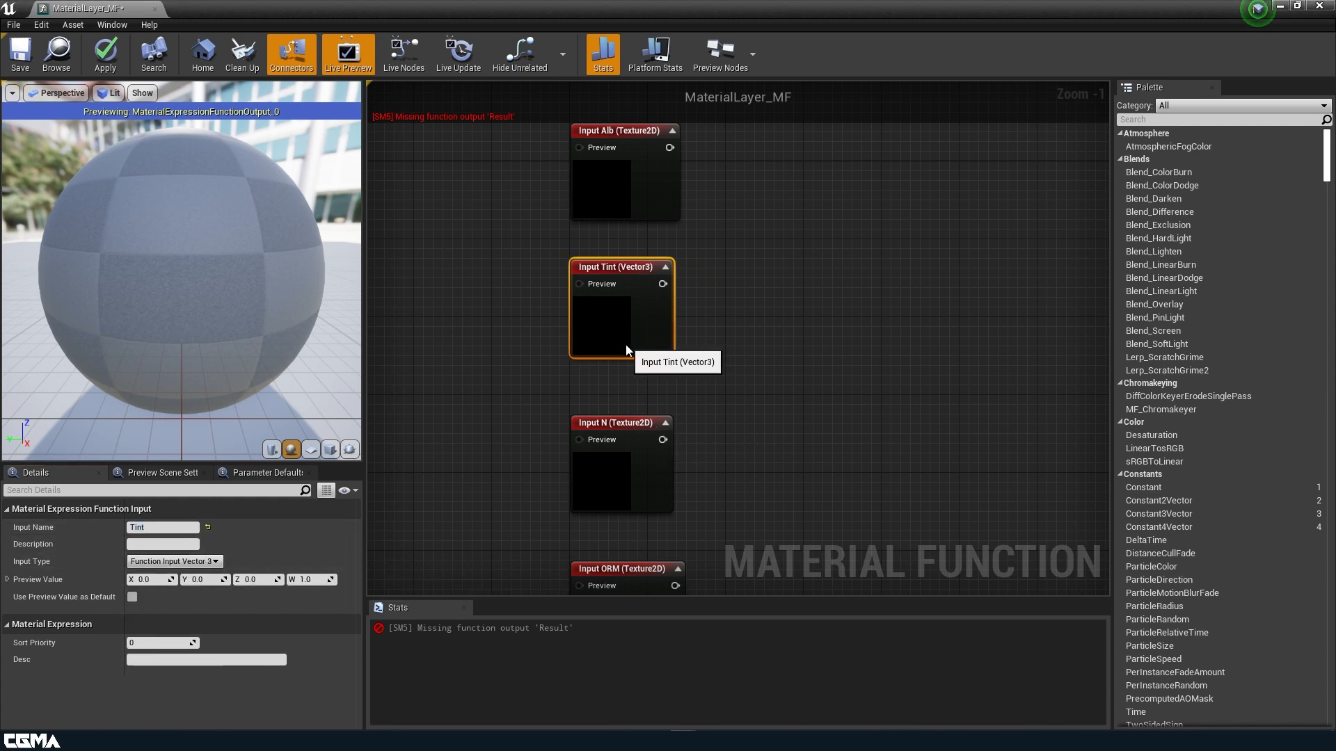
{"action": "left_click_drag", "start_coordinate": [628, 486], "coordinate": [629, 470]}
{"action": "right_click_drag", "start_coordinate": [750, 524], "coordinate": [775, 405]}
{"action": "left_click_drag", "start_coordinate": [654, 489], "coordinate": [644, 466]}
{"action": "right_click_drag", "start_coordinate": [774, 456], "coordinate": [778, 317]}
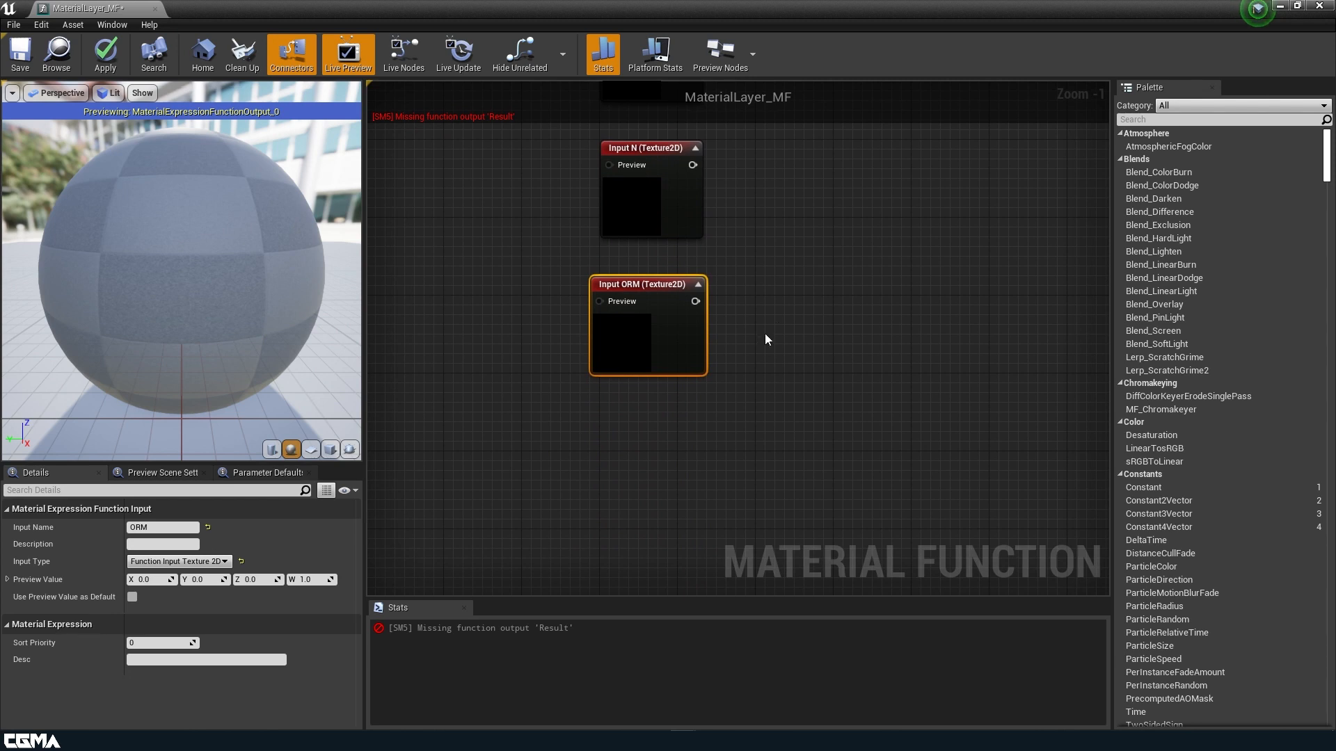
Duplicate ORM into a Vector 2 input named UV aligned under ORM.
{"action": "key", "text": "ctrl+w"}
{"action": "left_click_drag", "start_coordinate": [757, 430], "coordinate": [636, 459]}
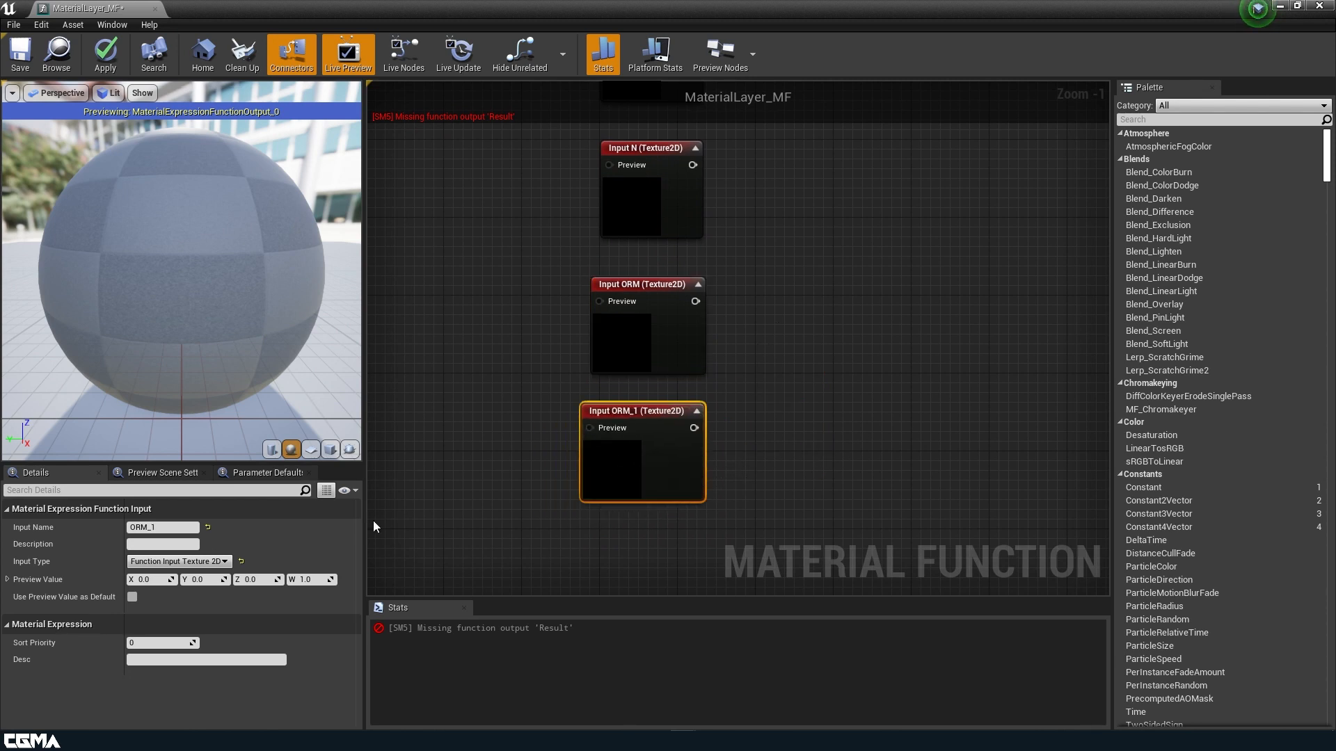
{"action": "left_click", "coordinate": [192, 529]}
{"action": "type", "text": "UV"}
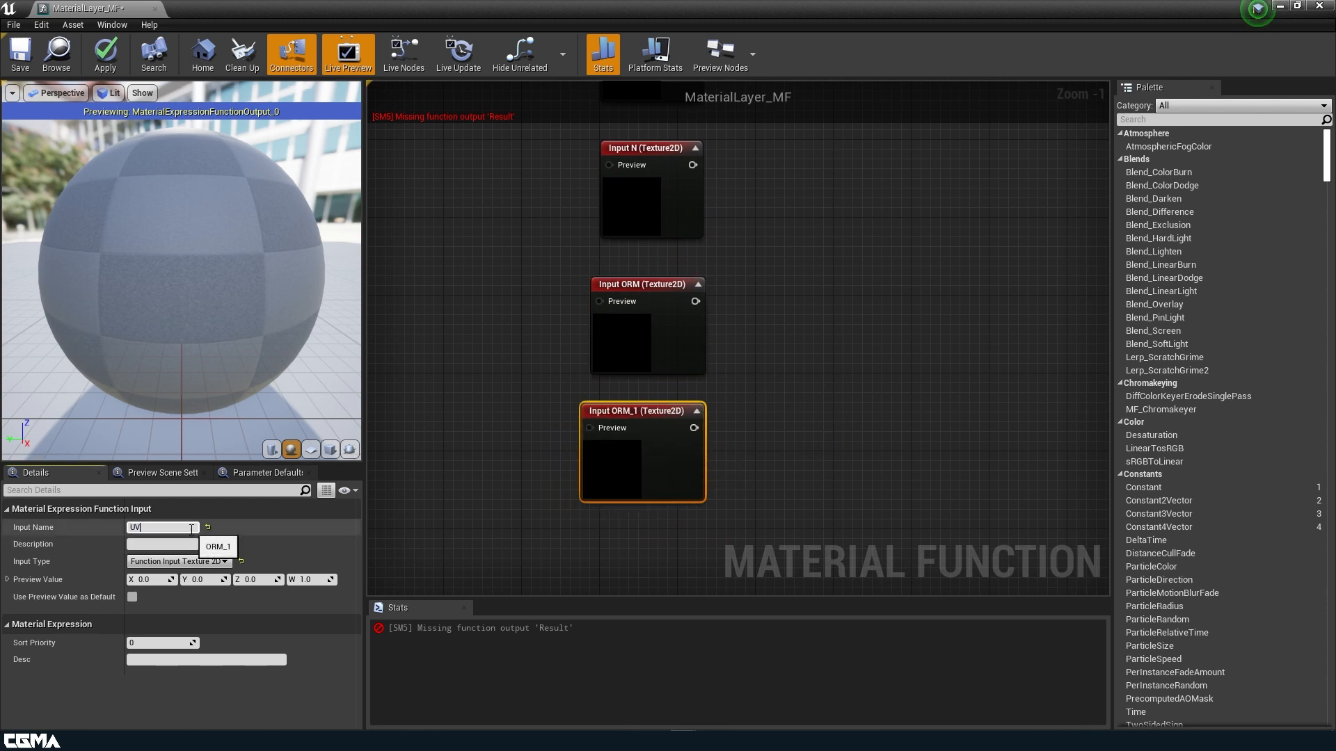
{"action": "left_click", "coordinate": [179, 561]}
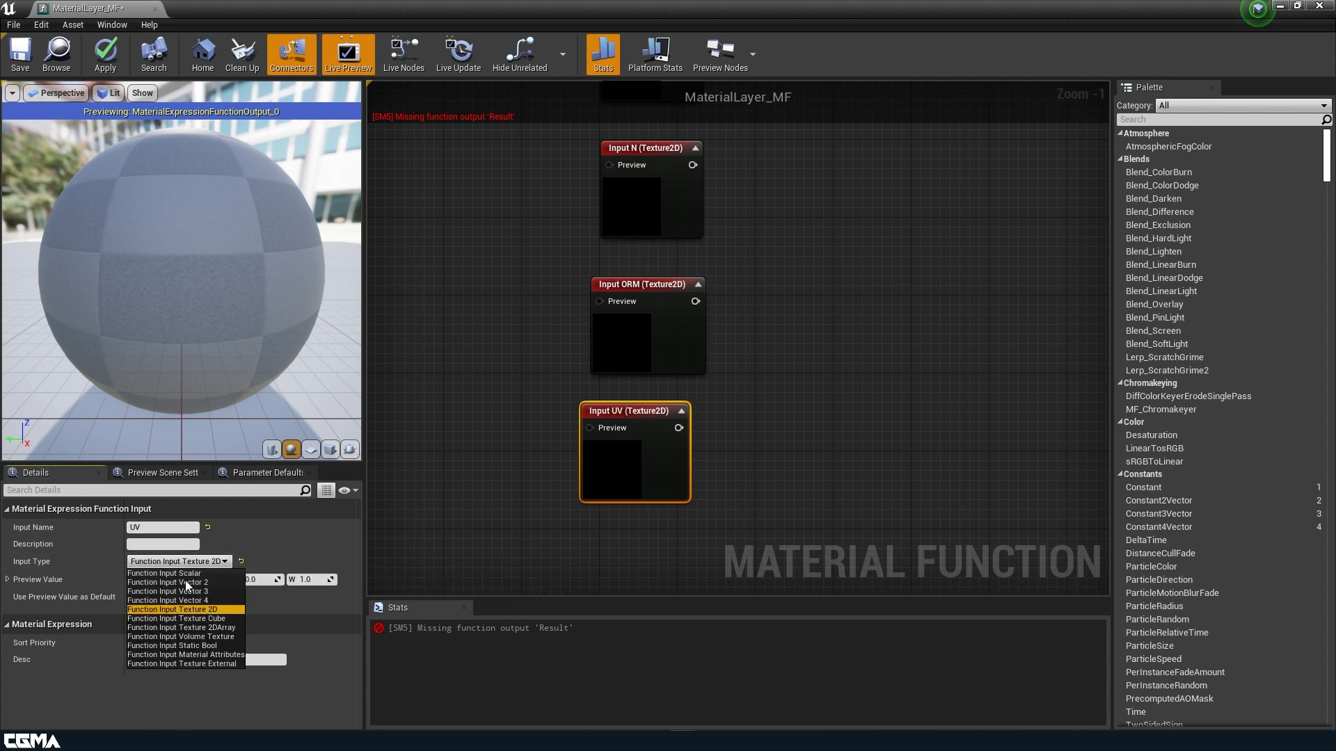
{"action": "left_click", "coordinate": [181, 585]}
{"action": "left_click", "coordinate": [744, 411]}
{"action": "right_click_drag", "start_coordinate": [743, 397], "coordinate": [711, 471]}
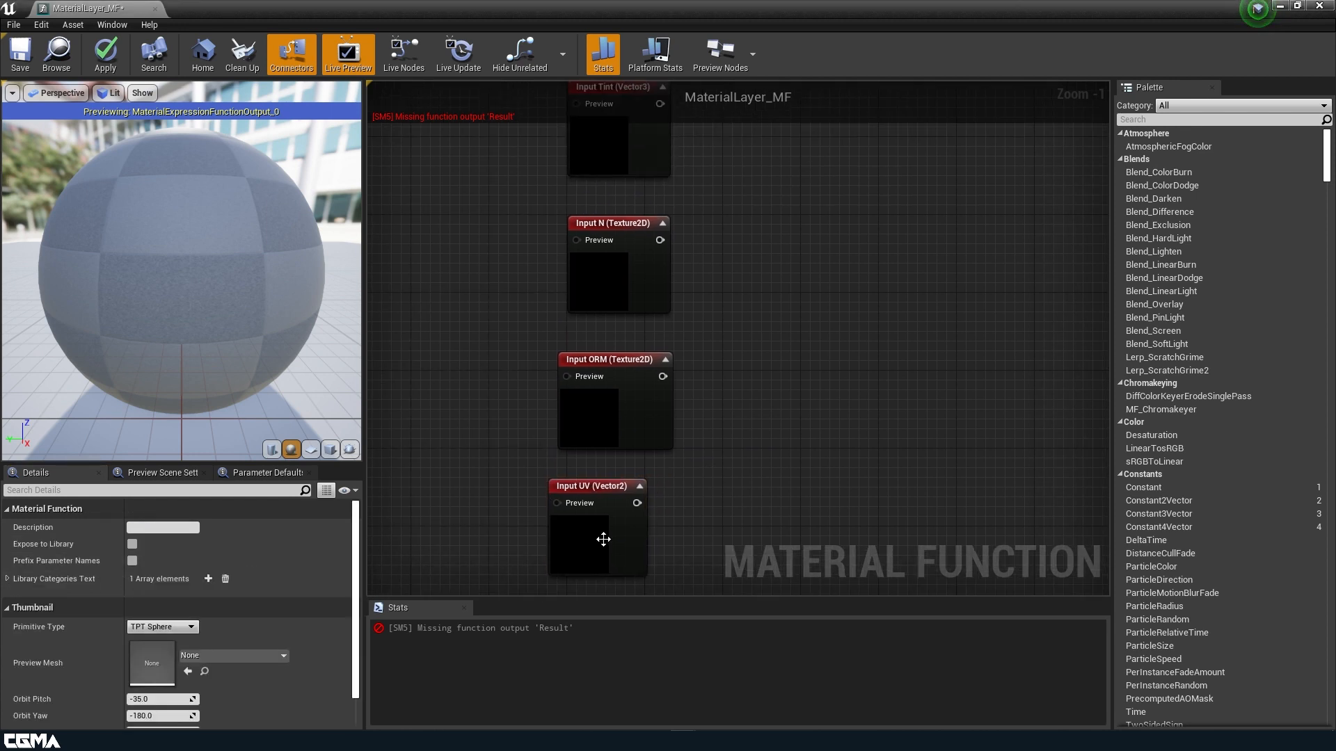
{"action": "left_click_drag", "start_coordinate": [602, 538], "coordinate": [622, 534]}
{"action": "scroll", "coordinate": [742, 367], "scroll_direction": "down", "scroll_amount": 2}
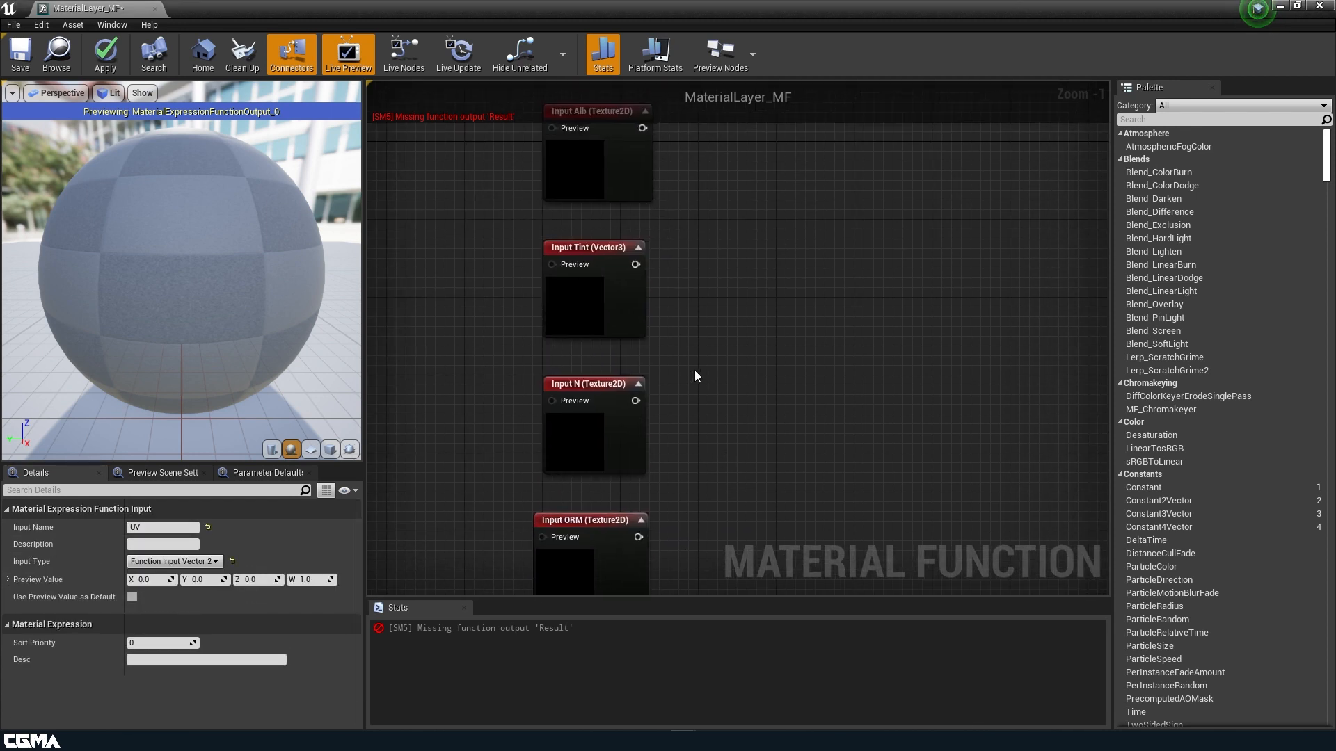
{"action": "right_click_drag", "start_coordinate": [749, 356], "coordinate": [707, 342]}
{"action": "scroll", "coordinate": [696, 254], "scroll_direction": "down", "scroll_amount": 1}
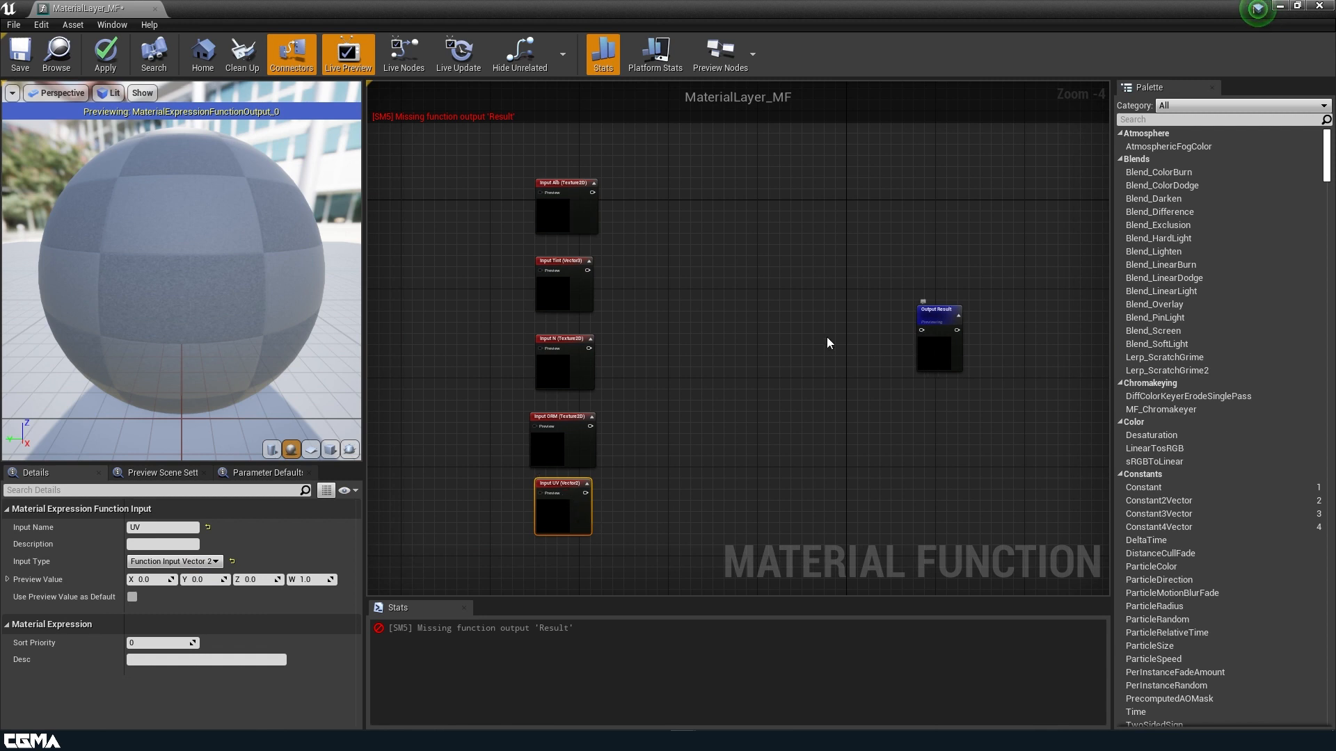
Add a TextureSample, copy it twice, stack all three beside the inputs, and wire Alb to the top one.
{"action": "left_click", "coordinate": [562, 219]}
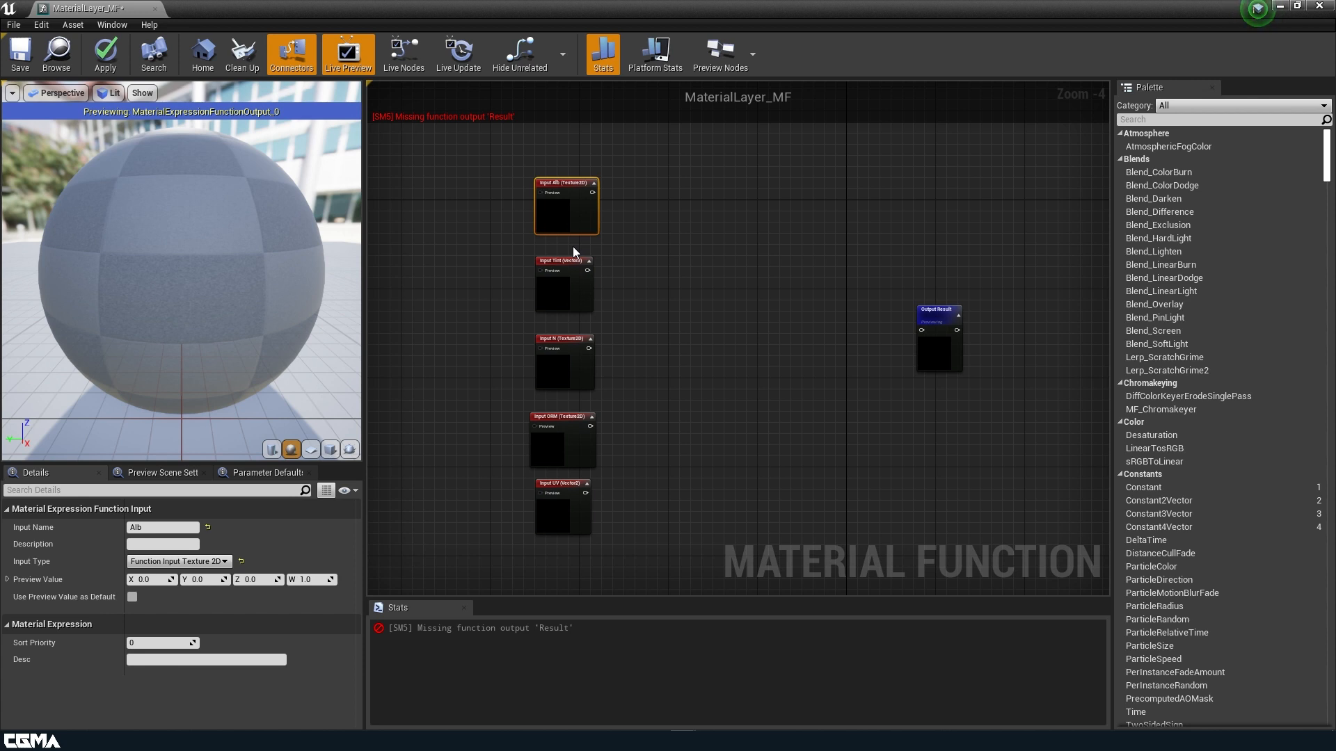
{"action": "right_click", "coordinate": [660, 213]}
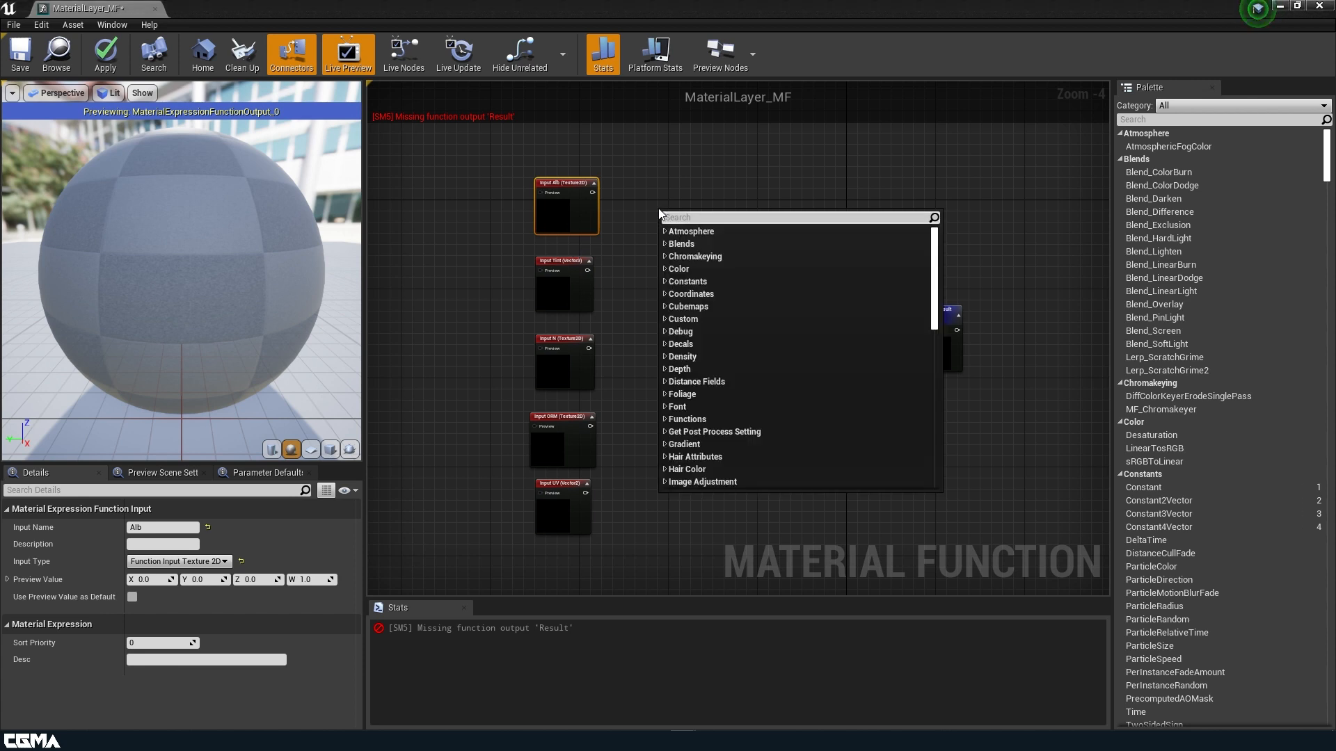
{"action": "type", "text": "texture"}
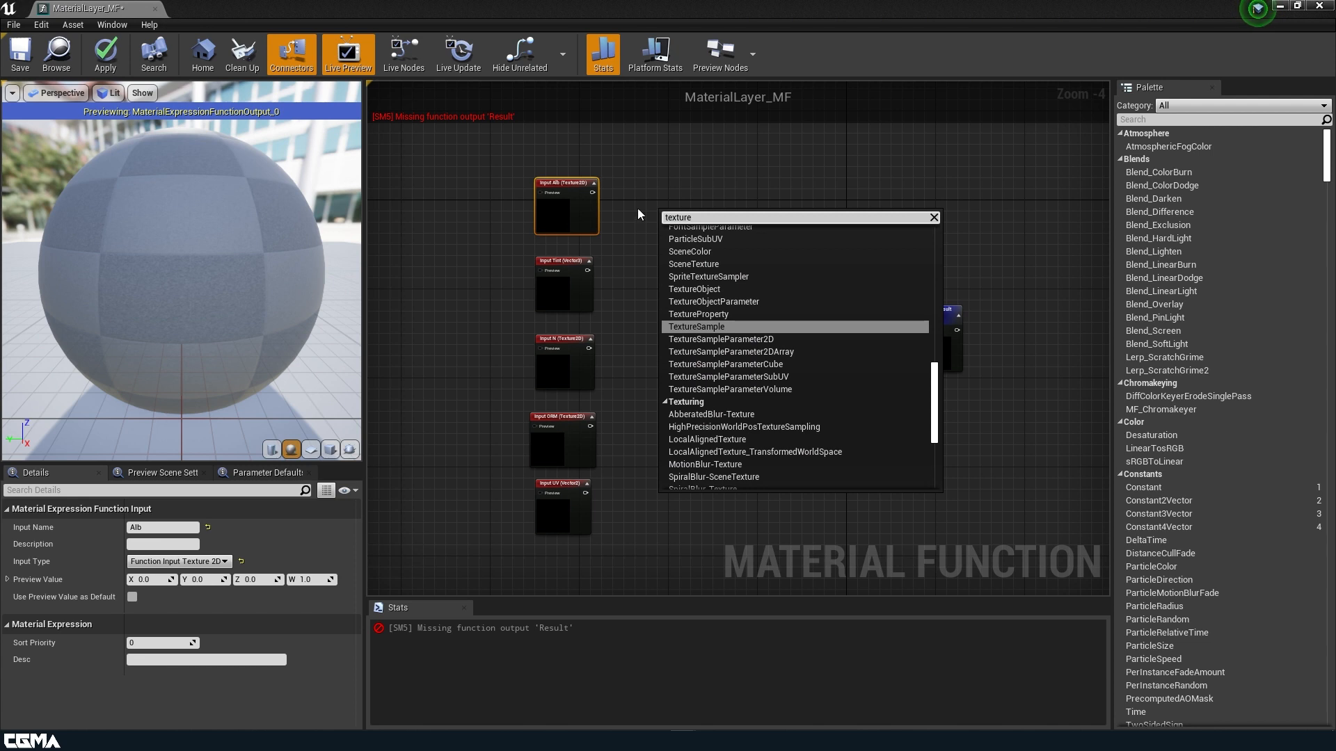
{"action": "left_click", "coordinate": [708, 330]}
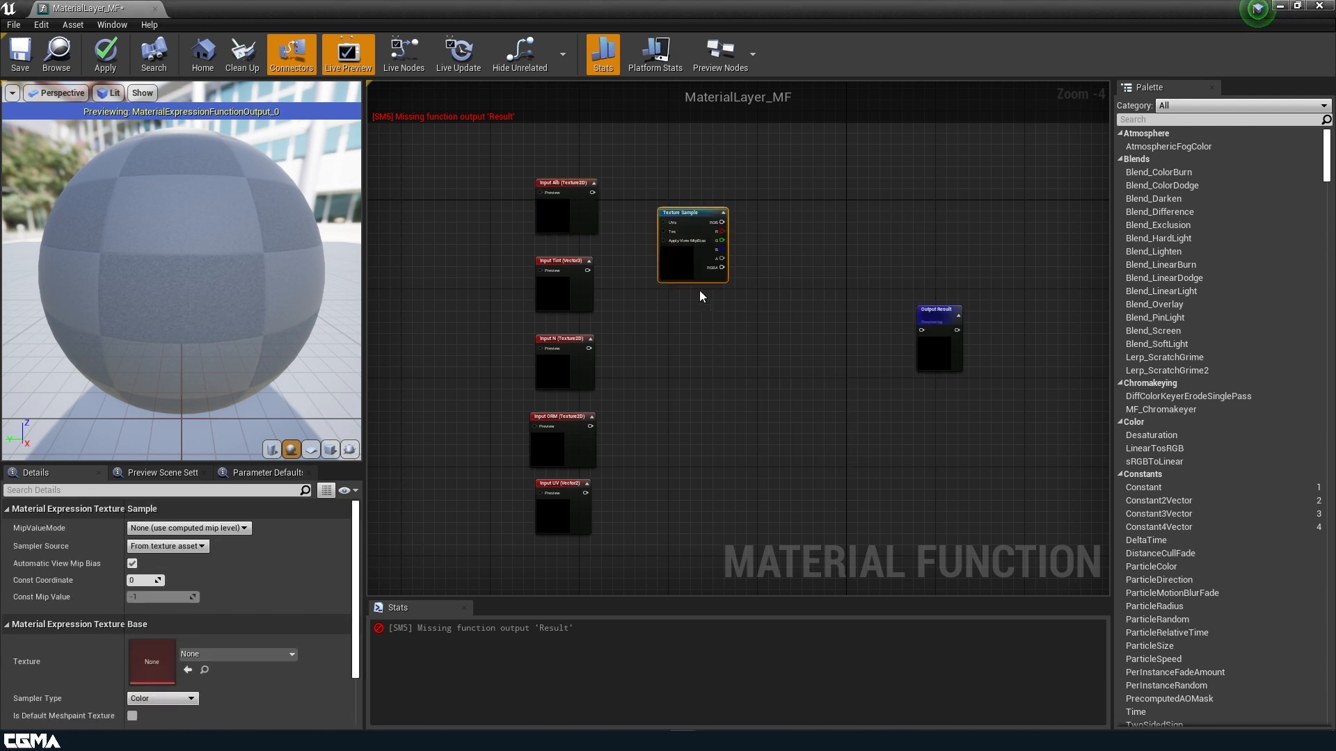
{"action": "left_click_drag", "start_coordinate": [716, 229], "coordinate": [705, 185]}
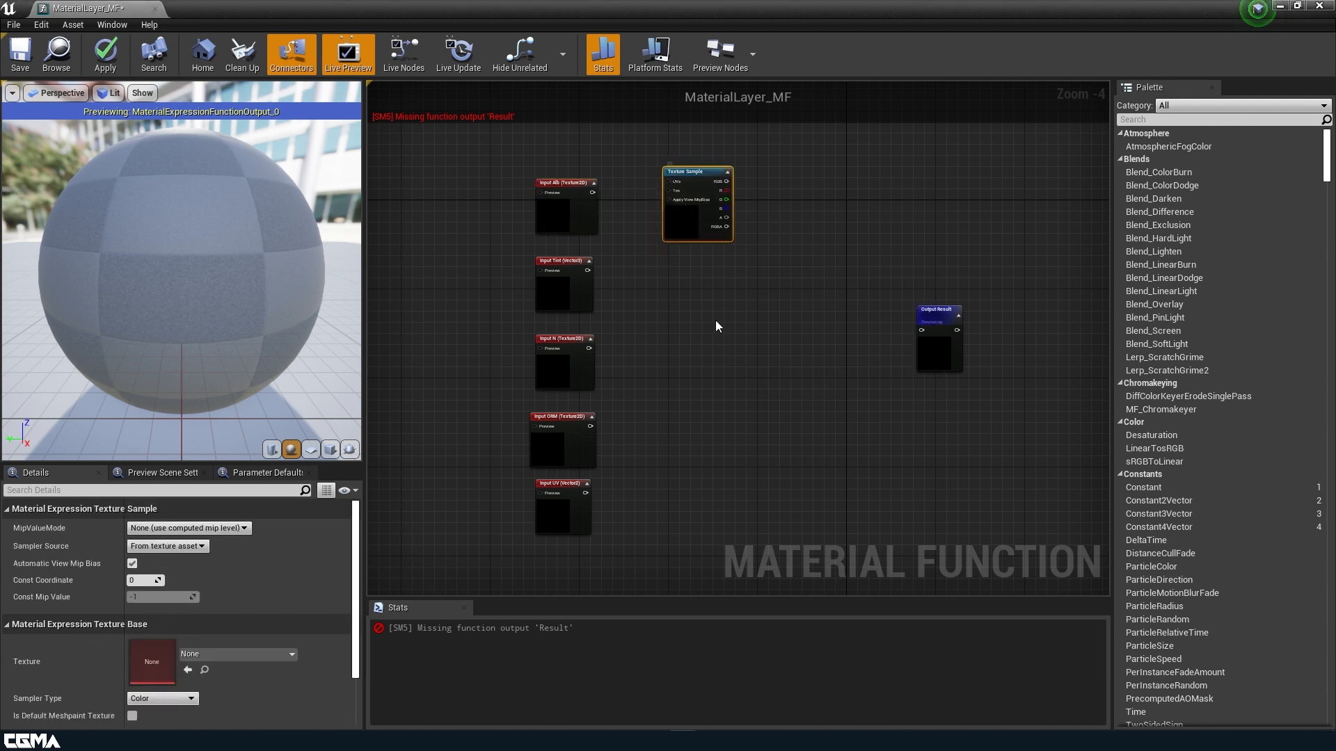
{"action": "key", "text": "ctrl+v"}
{"action": "key", "text": "ctrl+v"}
{"action": "left_click_drag", "start_coordinate": [729, 386], "coordinate": [684, 325]}
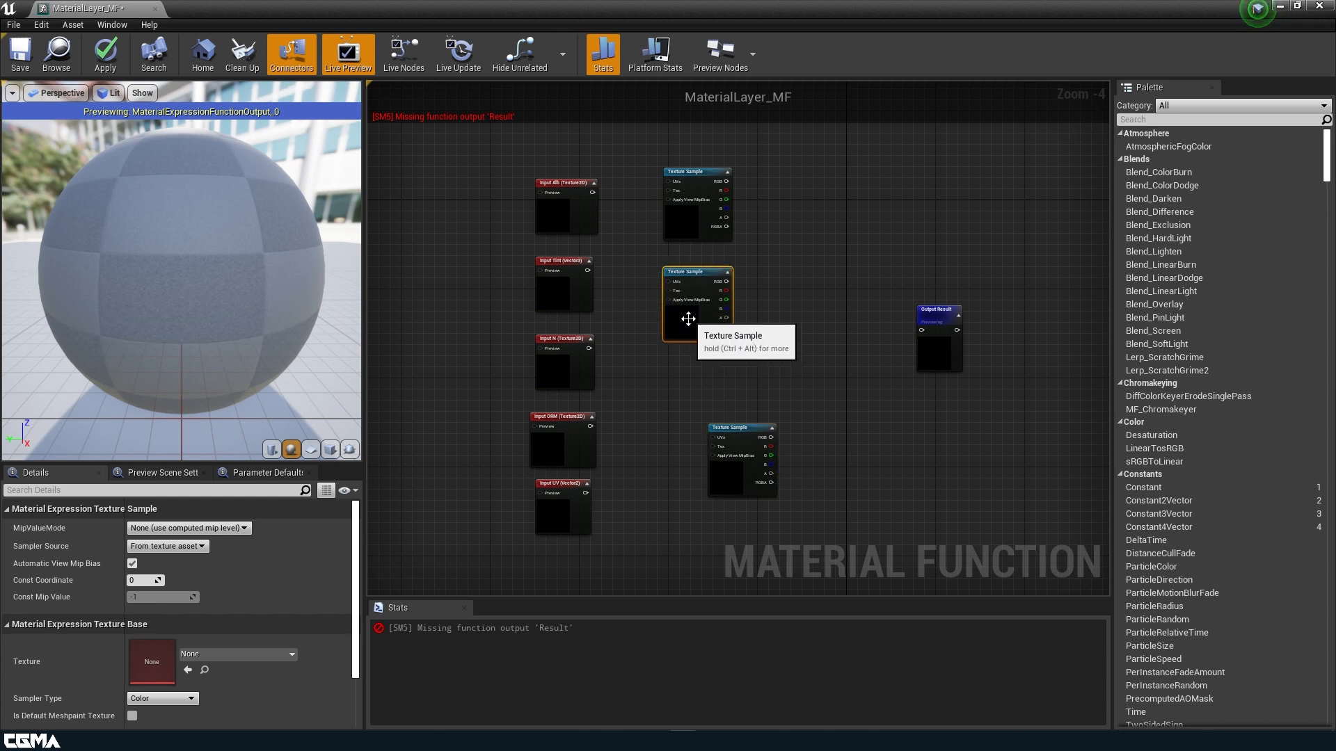
{"action": "left_click_drag", "start_coordinate": [729, 467], "coordinate": [696, 413]}
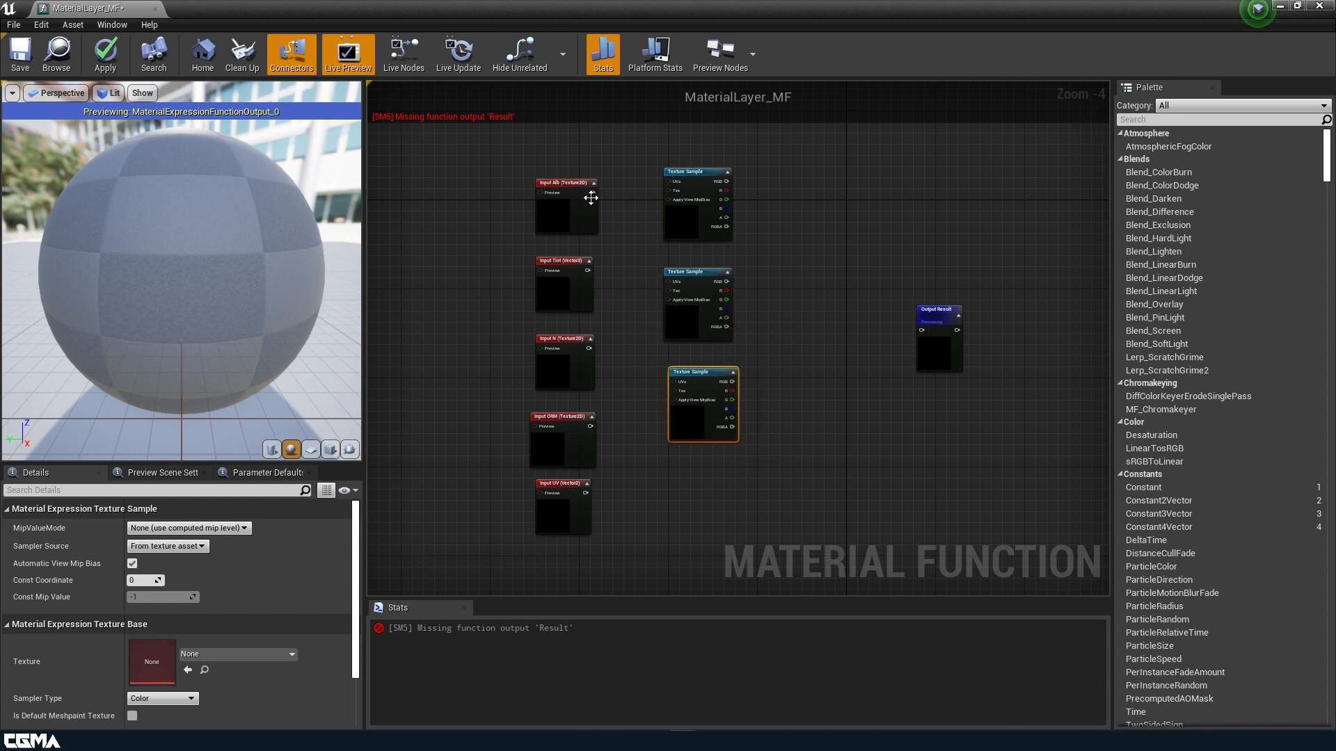
{"action": "left_click_drag", "start_coordinate": [594, 193], "coordinate": [670, 190]}
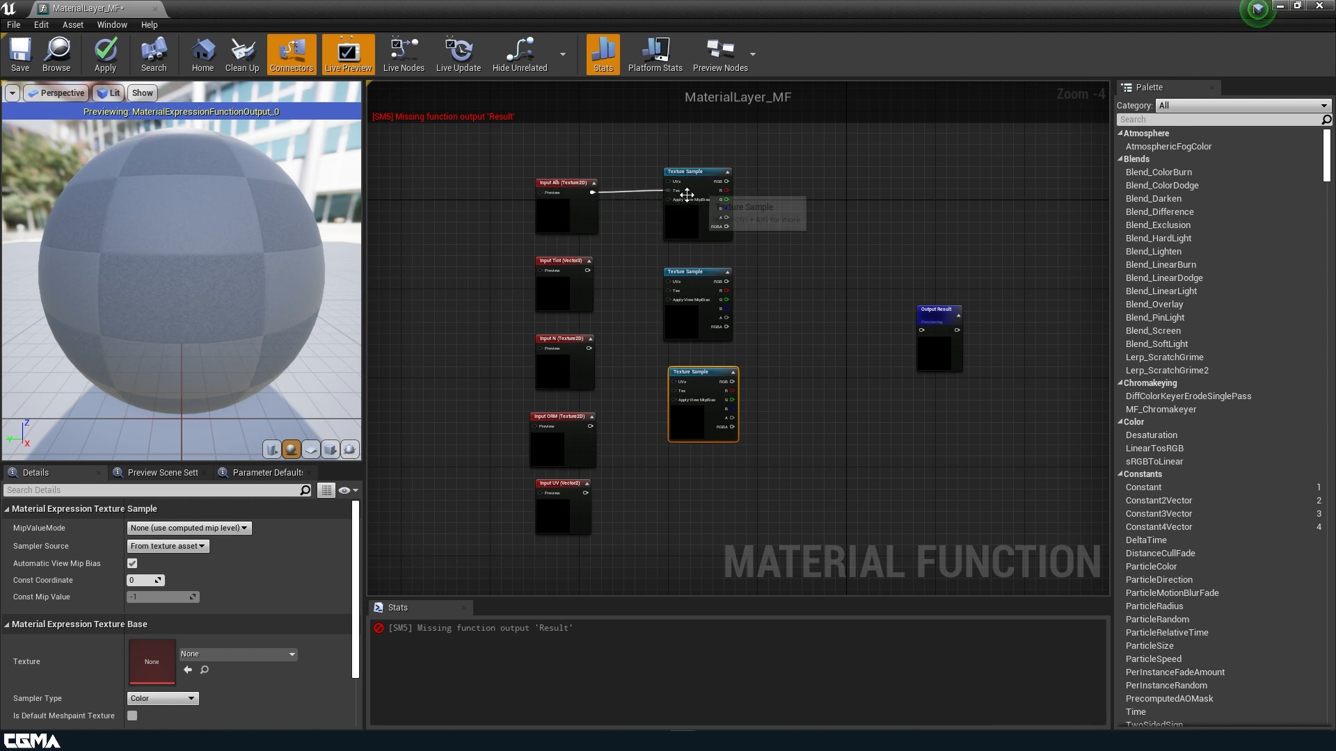
Connect Input UV to the samples' UVs, N to the middle Tex, and ORM to the bottom Tex.
{"action": "left_click_drag", "start_coordinate": [685, 179], "coordinate": [674, 180]}
{"action": "left_click_drag", "start_coordinate": [585, 493], "coordinate": [657, 182]}
{"action": "left_click_drag", "start_coordinate": [584, 492], "coordinate": [673, 381]}
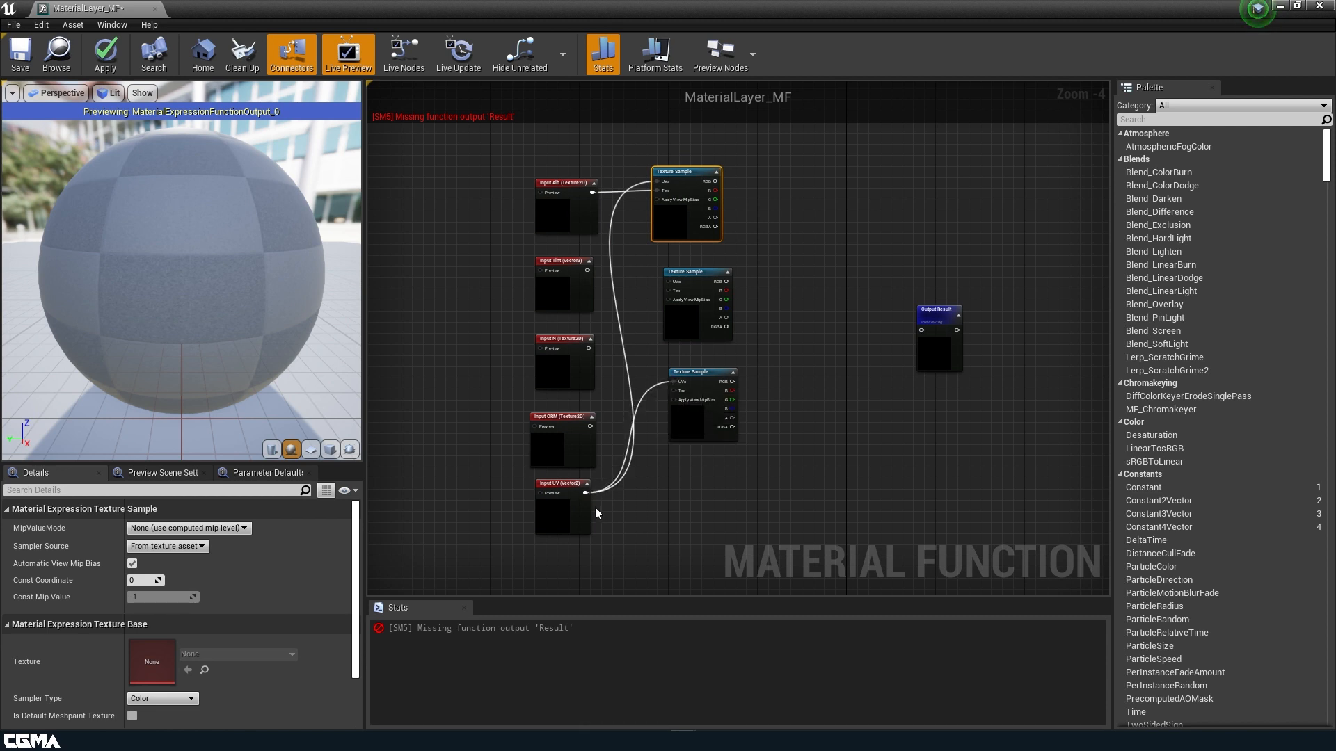
{"action": "left_click_drag", "start_coordinate": [585, 493], "coordinate": [668, 282]}
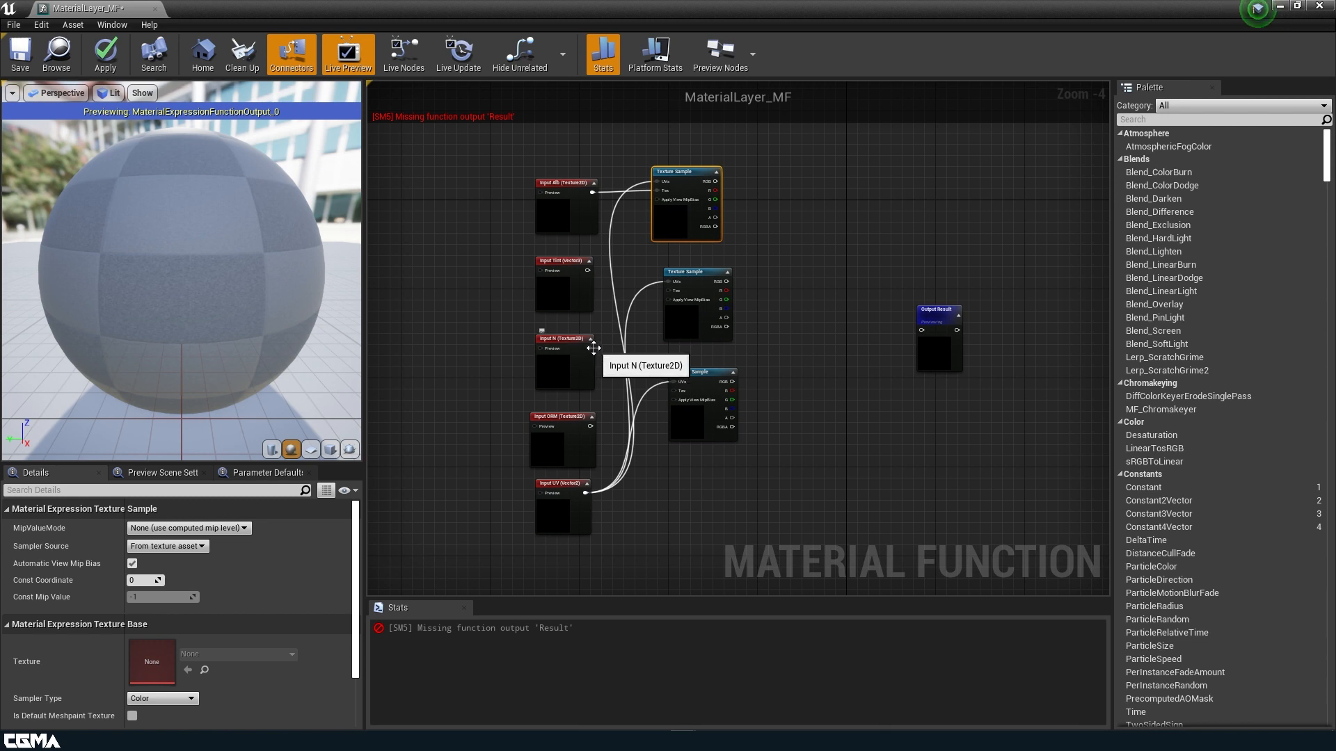
{"action": "left_click_drag", "start_coordinate": [589, 348], "coordinate": [667, 289]}
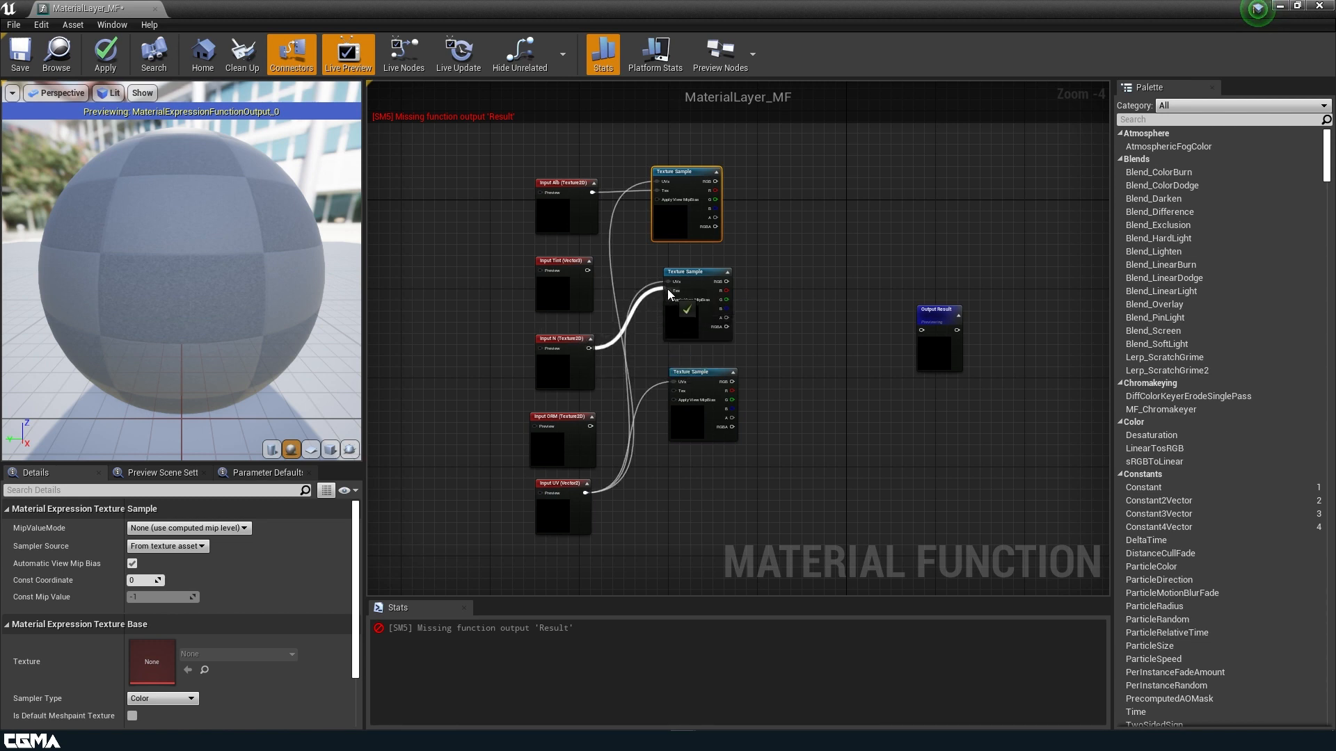
{"action": "left_click_drag", "start_coordinate": [590, 426], "coordinate": [673, 390]}
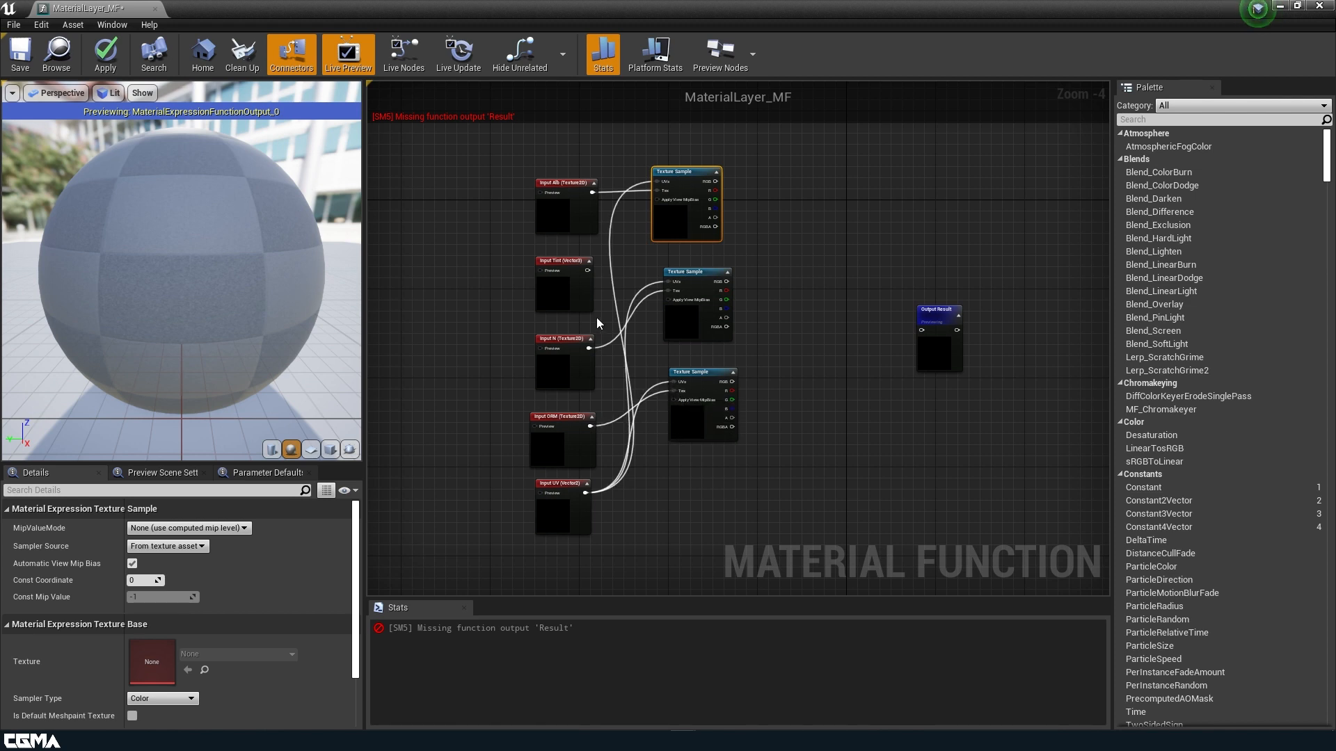
Add a Multiply with top sample RGB in A and Input Tint in B, then reposition Output Result.
{"action": "left_click", "coordinate": [772, 195]}
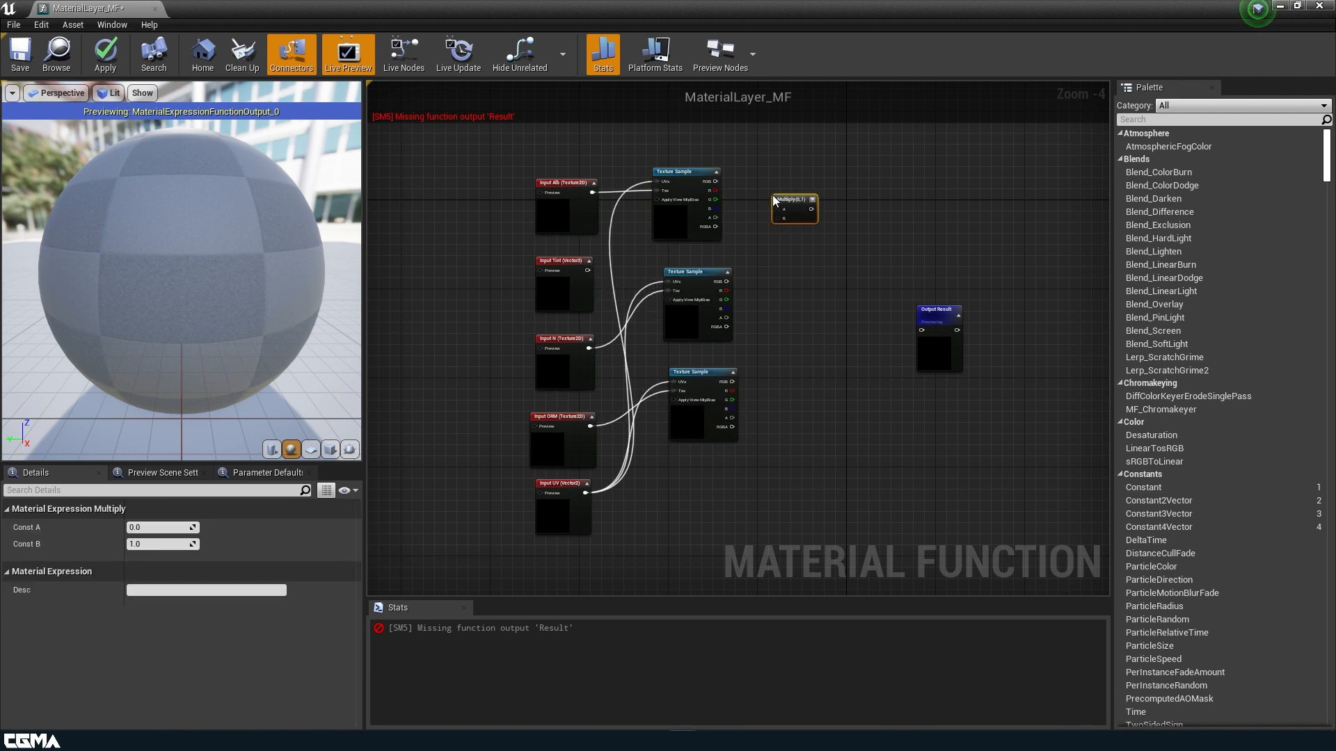
{"action": "left_click_drag", "start_coordinate": [588, 269], "coordinate": [780, 219]}
{"action": "left_click_drag", "start_coordinate": [712, 180], "coordinate": [779, 209]}
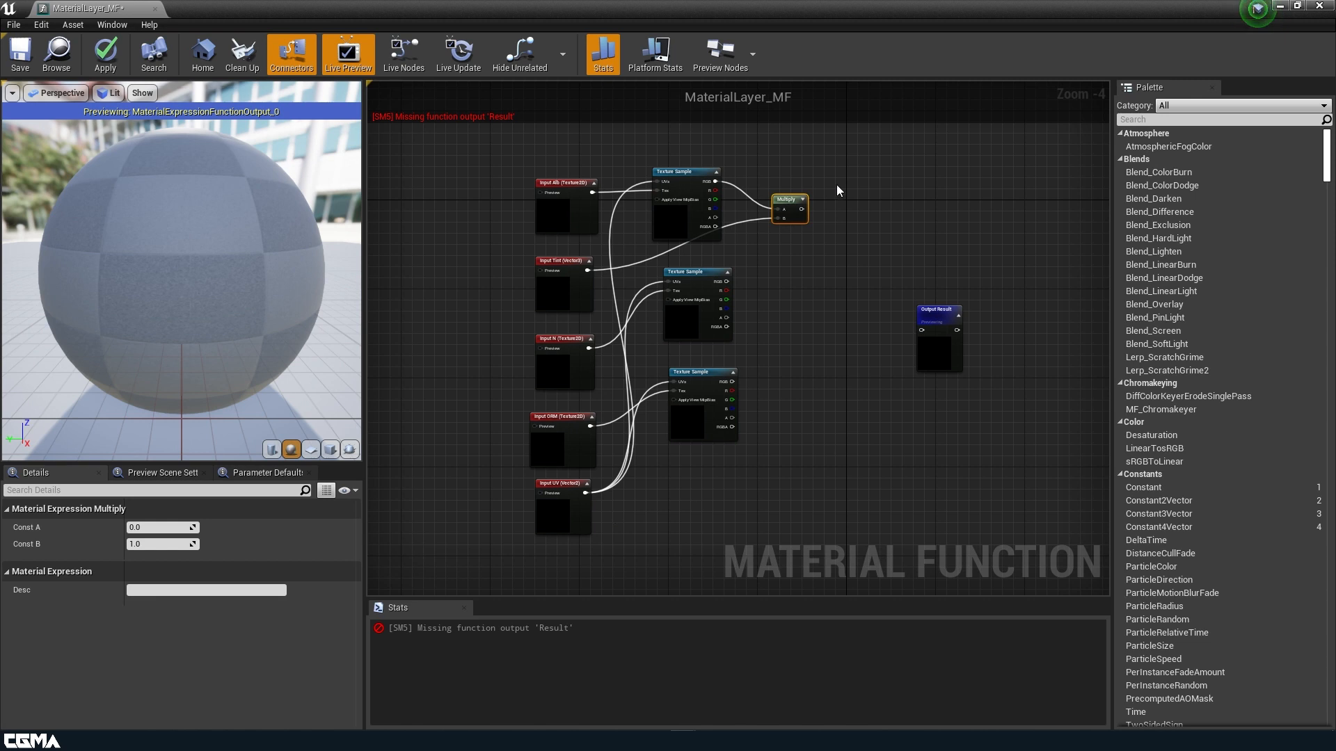
{"action": "left_click", "coordinate": [953, 339]}
{"action": "left_click_drag", "start_coordinate": [953, 339], "coordinate": [1006, 319]}
{"action": "right_click_drag", "start_coordinate": [898, 401], "coordinate": [790, 434]}
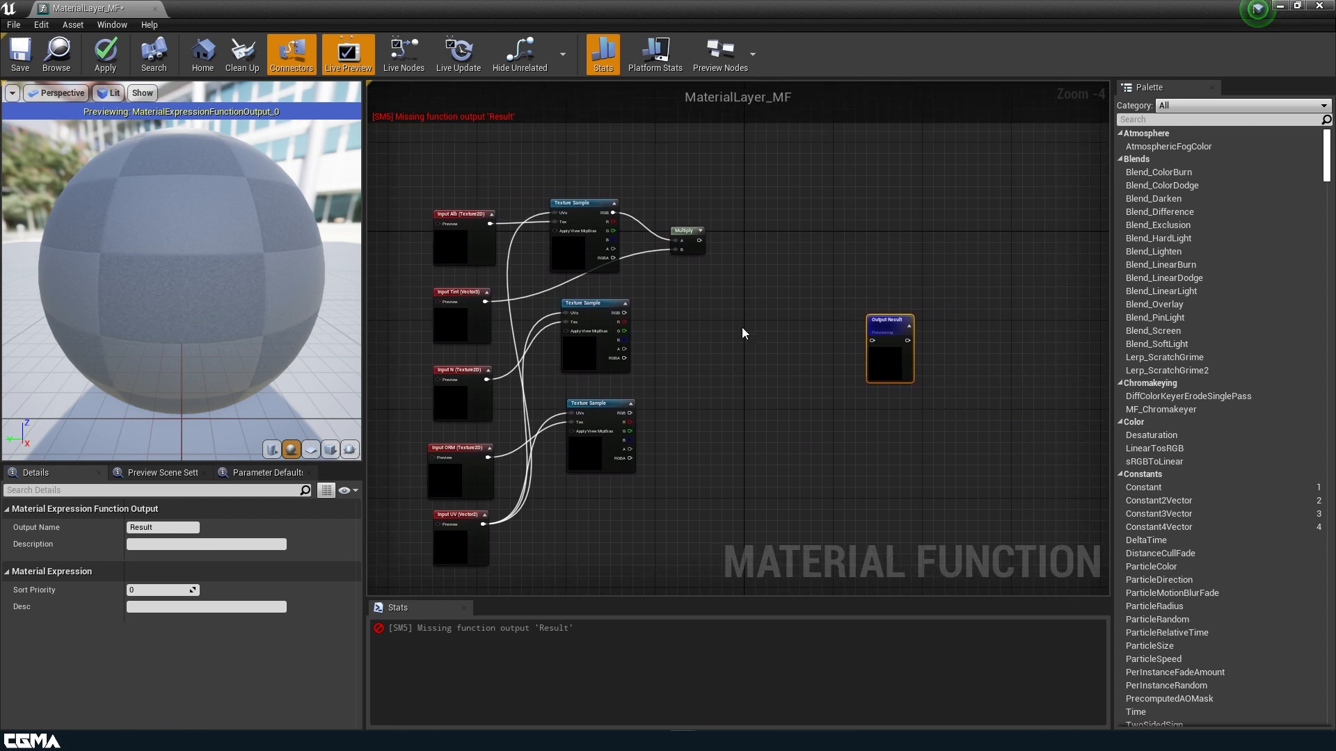
Add a MakeMaterialAttributes node and place it between the Multiply and Output Result nodes.
{"action": "right_click", "coordinate": [744, 352]}
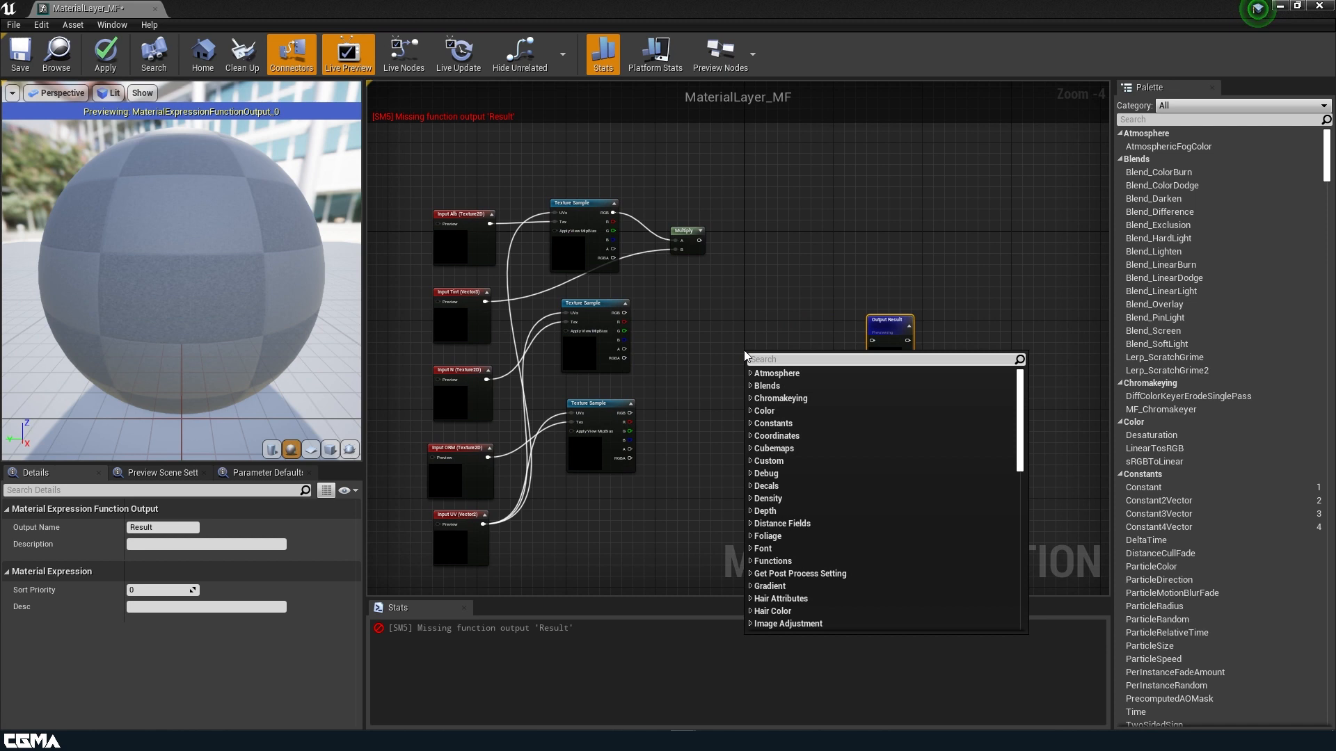
{"action": "type", "text": "make"}
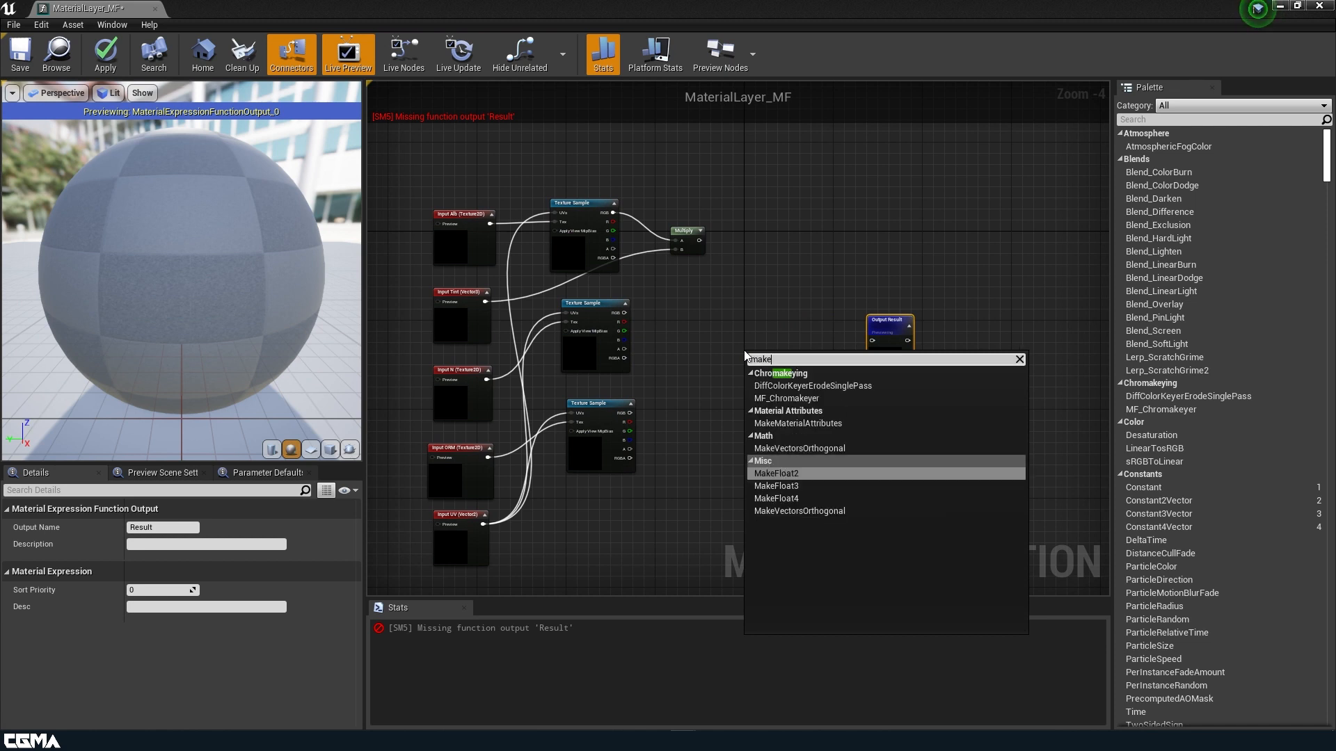
{"action": "left_click", "coordinate": [824, 424]}
{"action": "left_click_drag", "start_coordinate": [811, 432], "coordinate": [817, 298]}
{"action": "scroll", "coordinate": [817, 298], "scroll_direction": "up", "scroll_amount": 3}
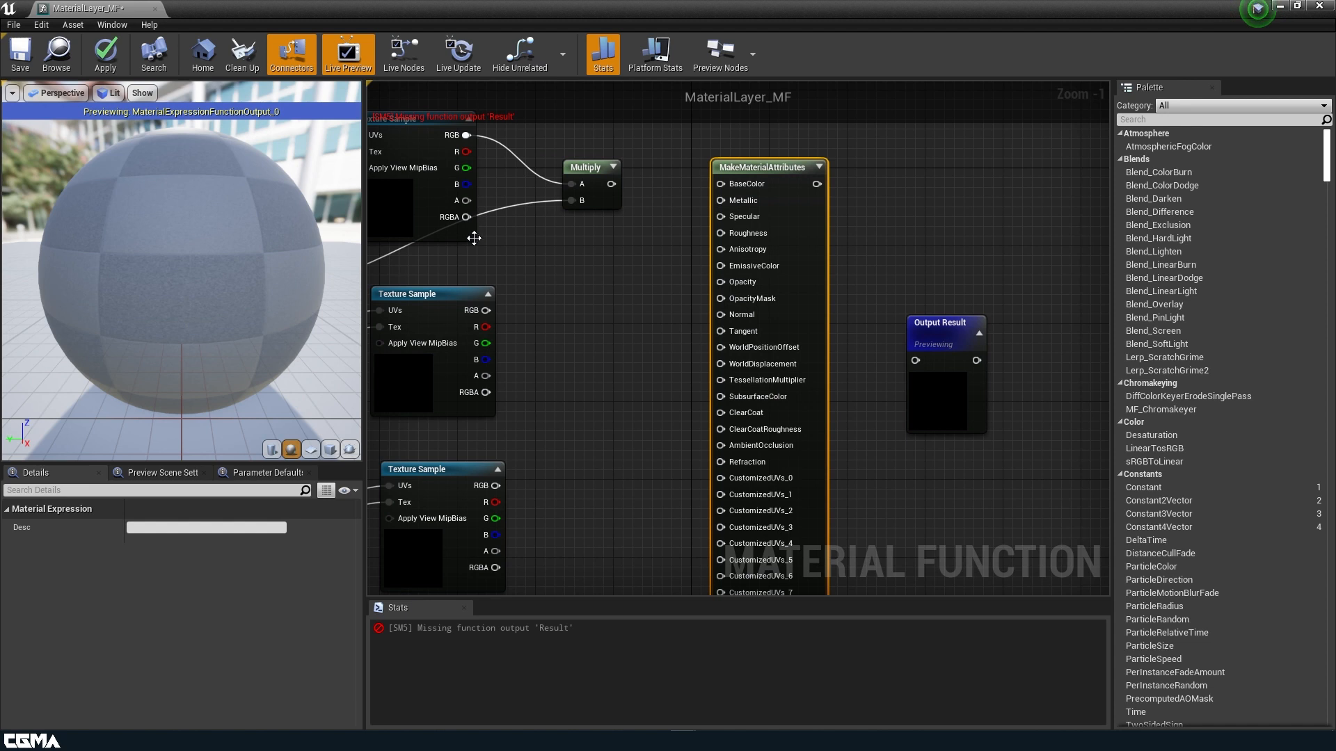
Wire Multiply to BaseColor, the middle sample's RGB to Normal, and the lower sample's R to AmbientOcclusion.
{"action": "left_click_drag", "start_coordinate": [612, 183], "coordinate": [721, 184]}
{"action": "left_click_drag", "start_coordinate": [486, 311], "coordinate": [719, 315]}
{"action": "right_click_drag", "start_coordinate": [653, 362], "coordinate": [711, 231]}
{"action": "left_click_drag", "start_coordinate": [554, 371], "coordinate": [779, 315]}
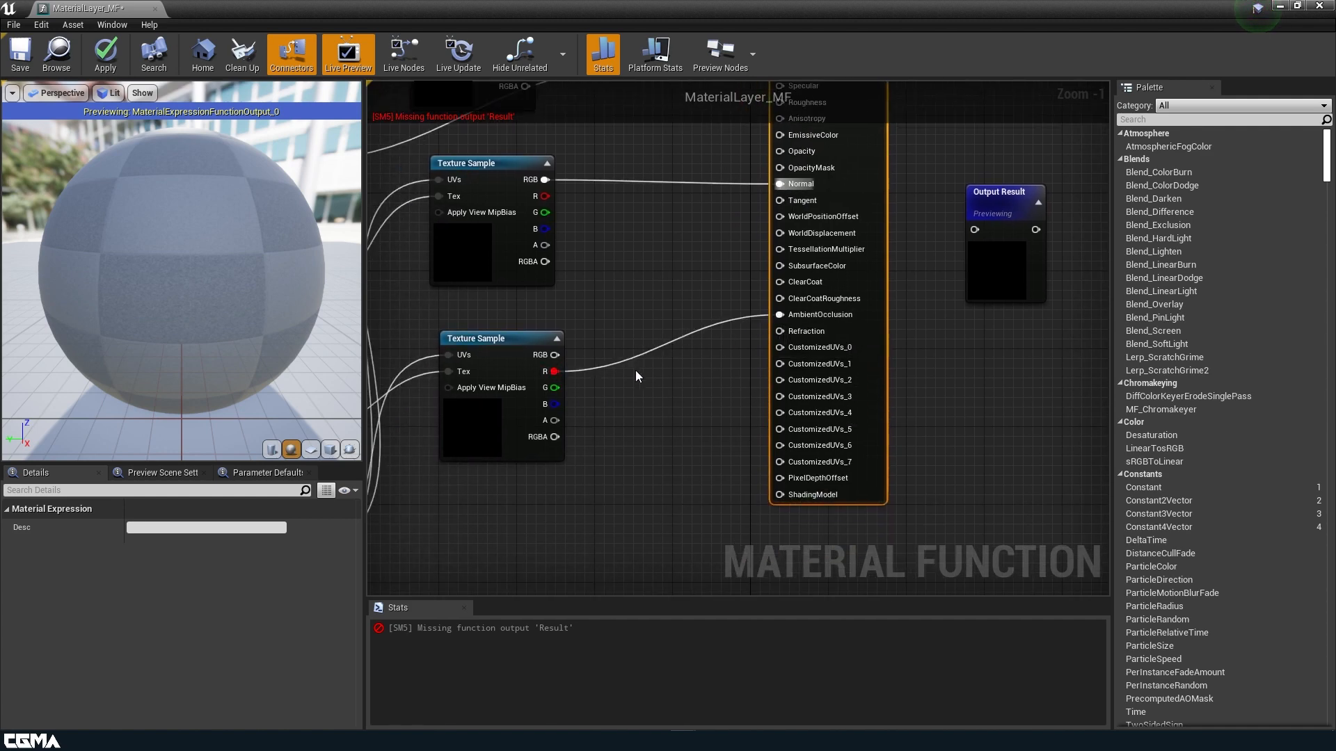
Set the lower sample's sampler type to Linear Color and the normal sample's to Normal.
{"action": "left_click", "coordinate": [539, 410]}
{"action": "left_click", "coordinate": [160, 698]}
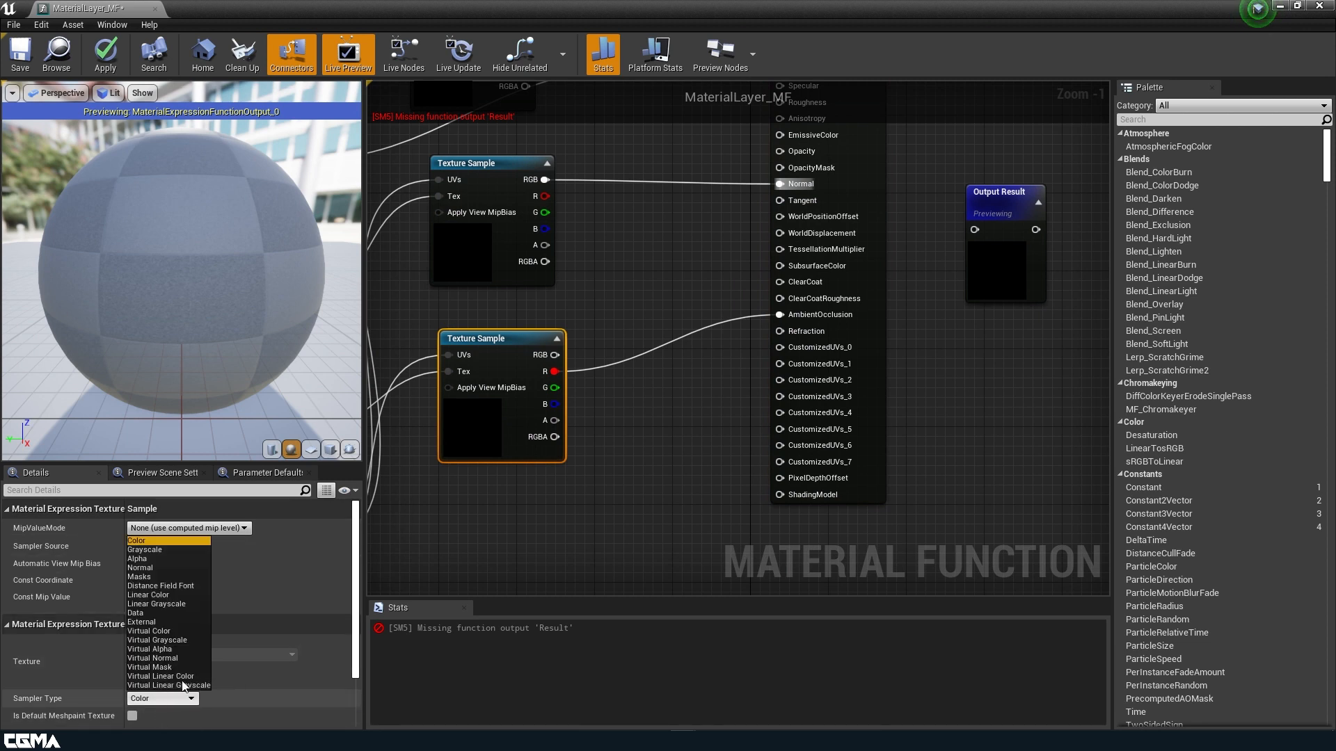
{"action": "left_click", "coordinate": [156, 595]}
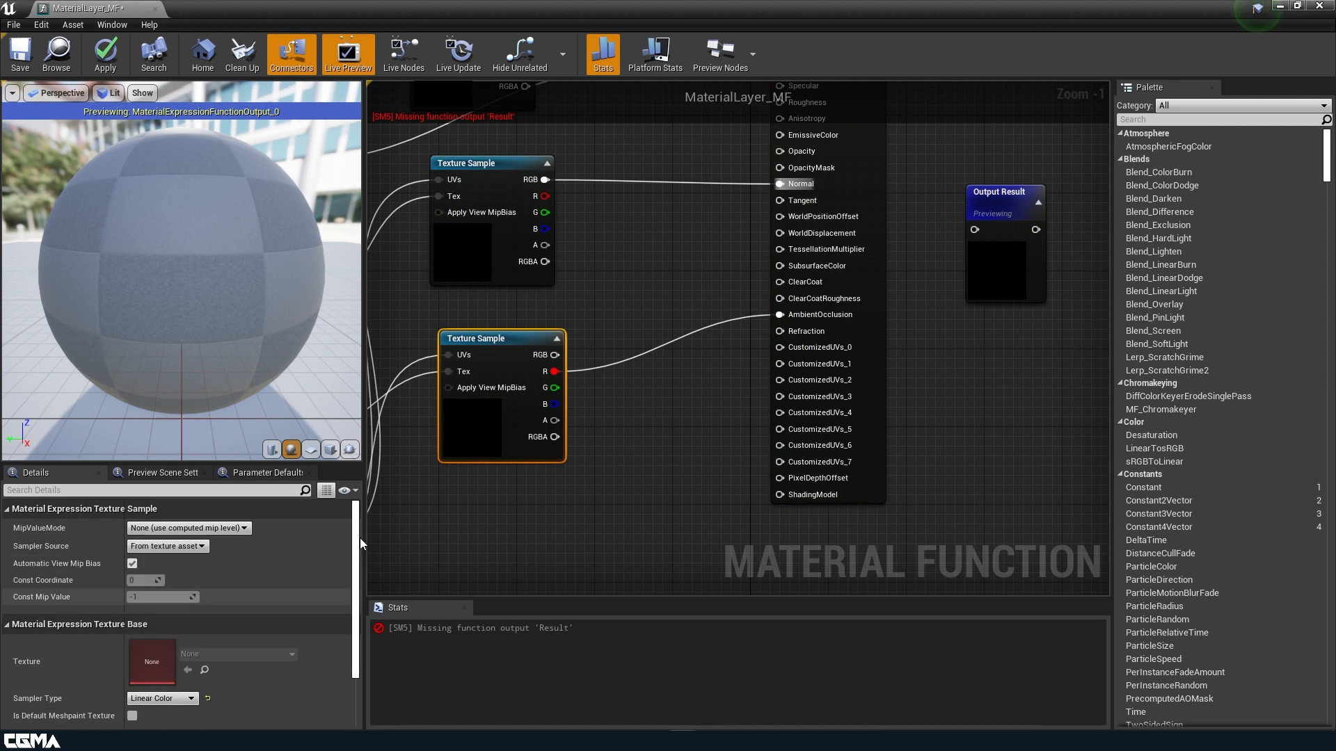
{"action": "left_click", "coordinate": [160, 699]}
{"action": "left_click", "coordinate": [144, 568]}
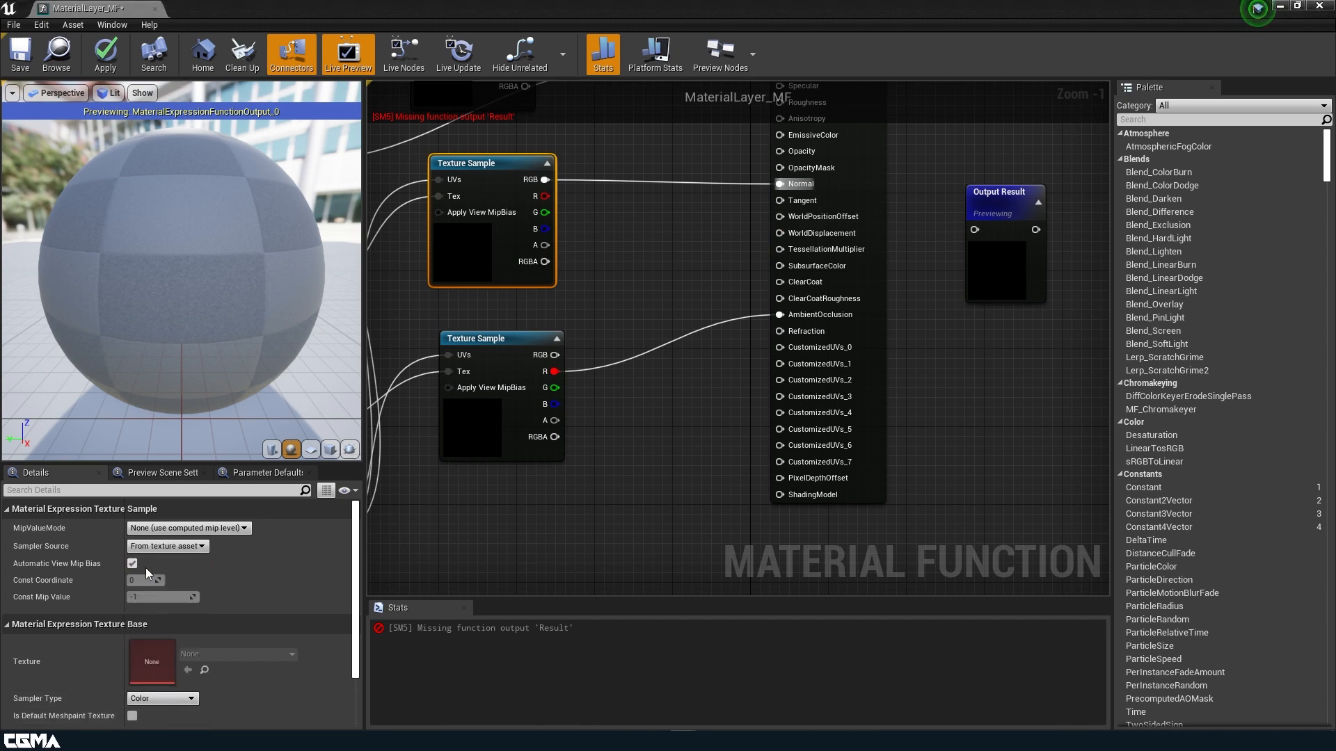
Connect the lower sample's G to Roughness and B to Metallic, and feed MakeMaterialAttributes into Output Result.
{"action": "right_click_drag", "start_coordinate": [683, 436], "coordinate": [766, 568]}
{"action": "left_click_drag", "start_coordinate": [605, 525], "coordinate": [833, 239]}
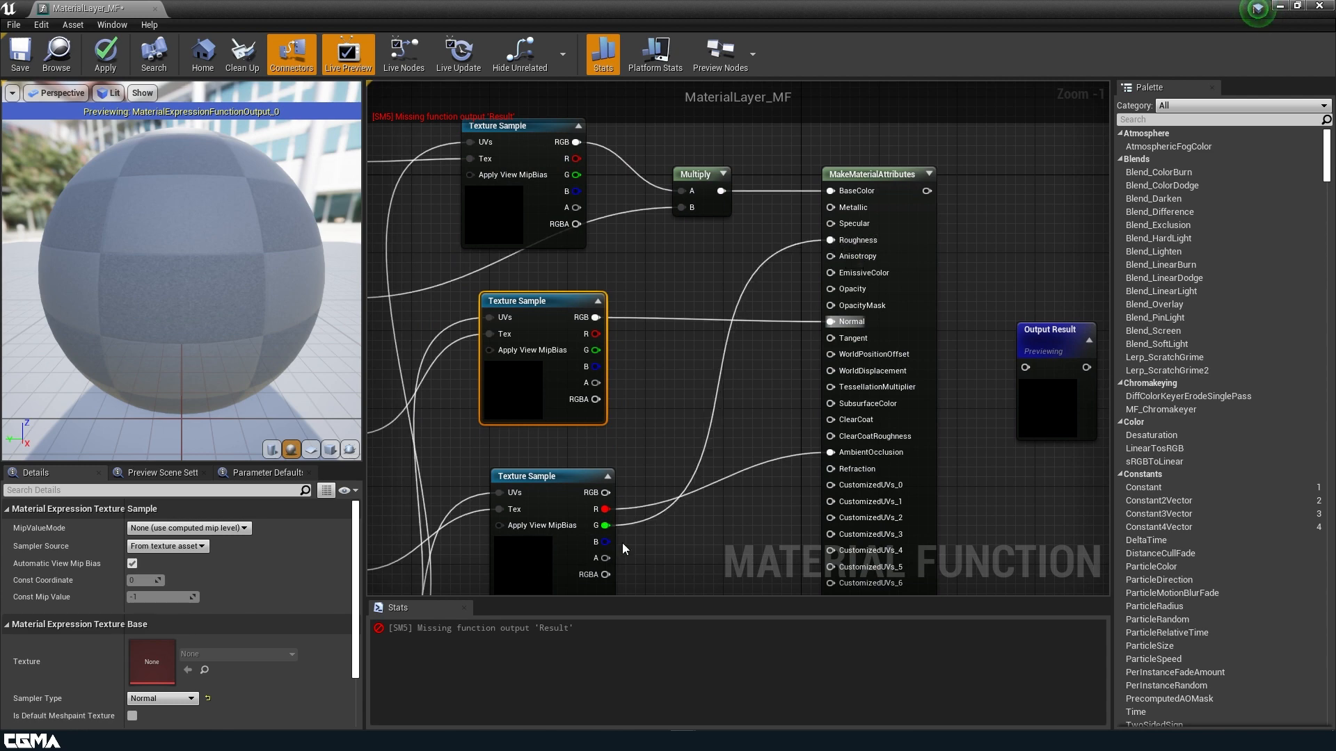
{"action": "left_click_drag", "start_coordinate": [605, 542], "coordinate": [830, 207]}
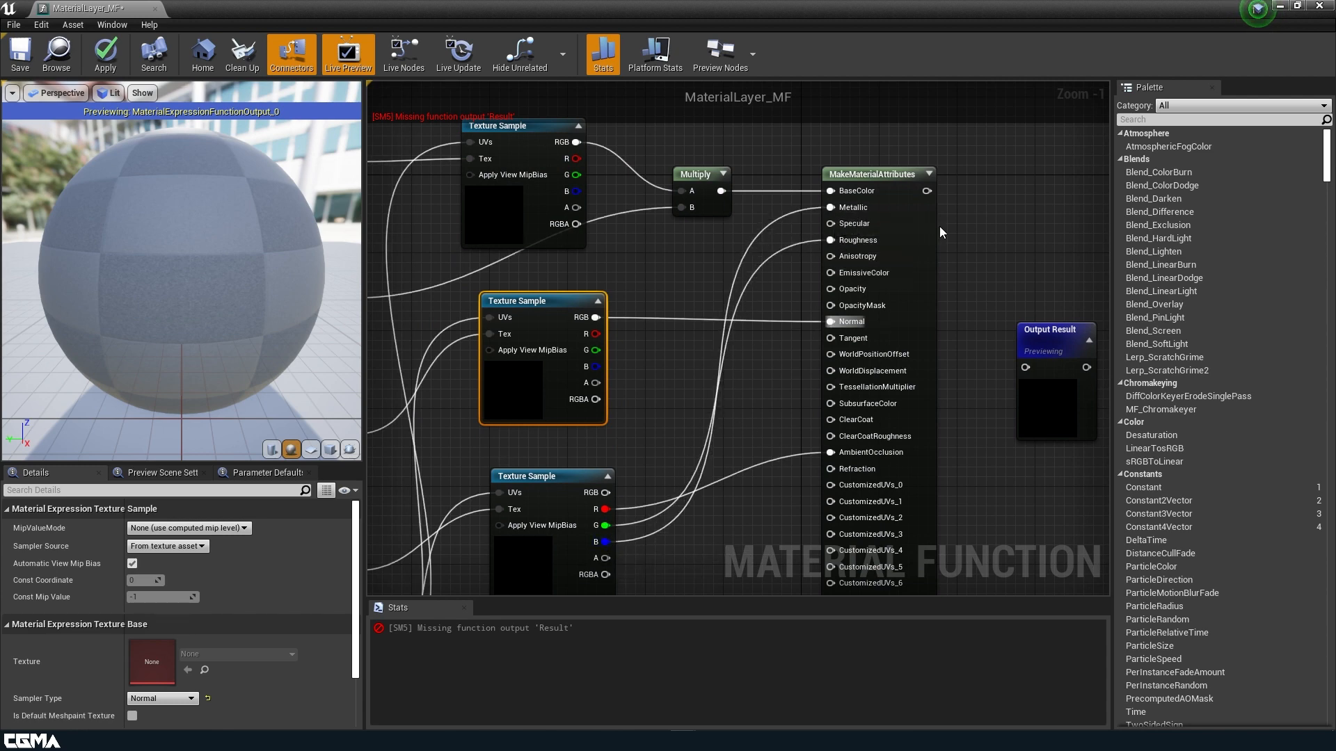
{"action": "left_click_drag", "start_coordinate": [927, 190], "coordinate": [1025, 366]}
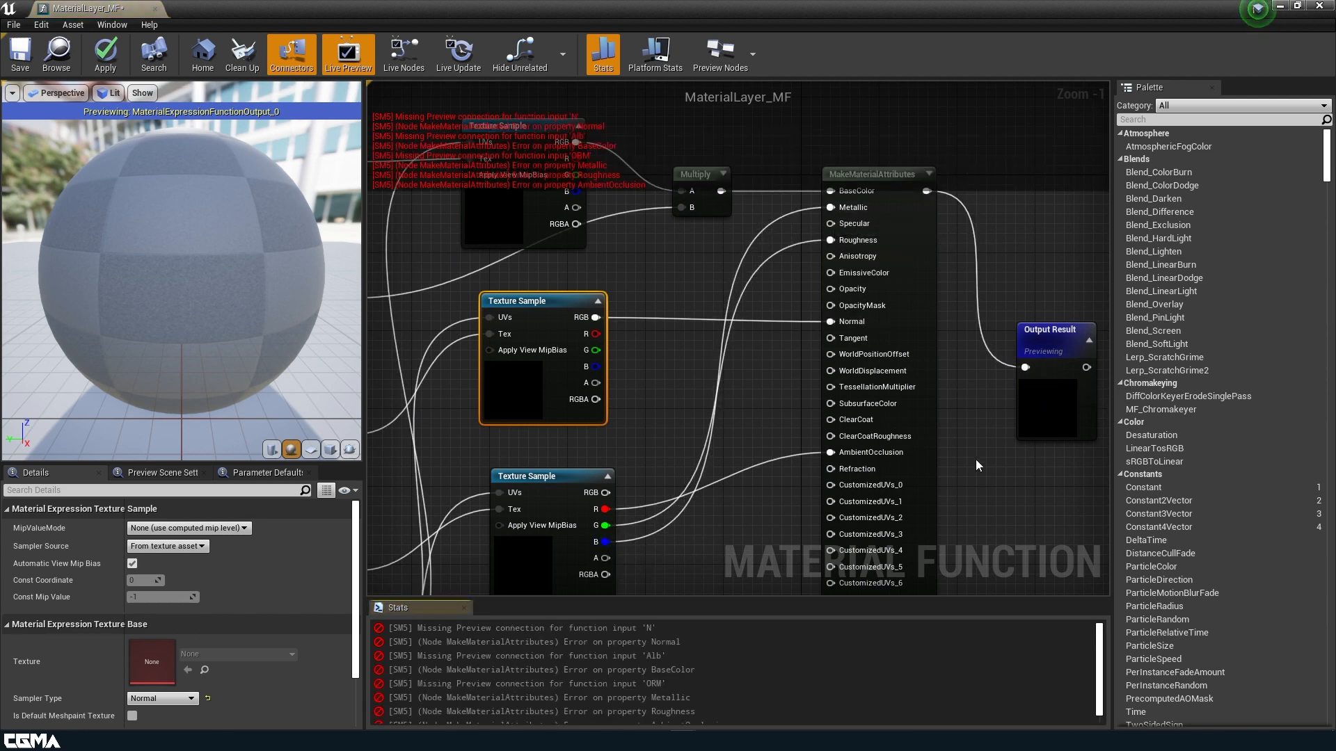
{"action": "right_click_drag", "start_coordinate": [973, 461], "coordinate": [916, 388]}
{"action": "scroll", "coordinate": [772, 382], "scroll_direction": "down", "scroll_amount": 2}
{"action": "right_click_drag", "start_coordinate": [715, 356], "coordinate": [878, 388]}
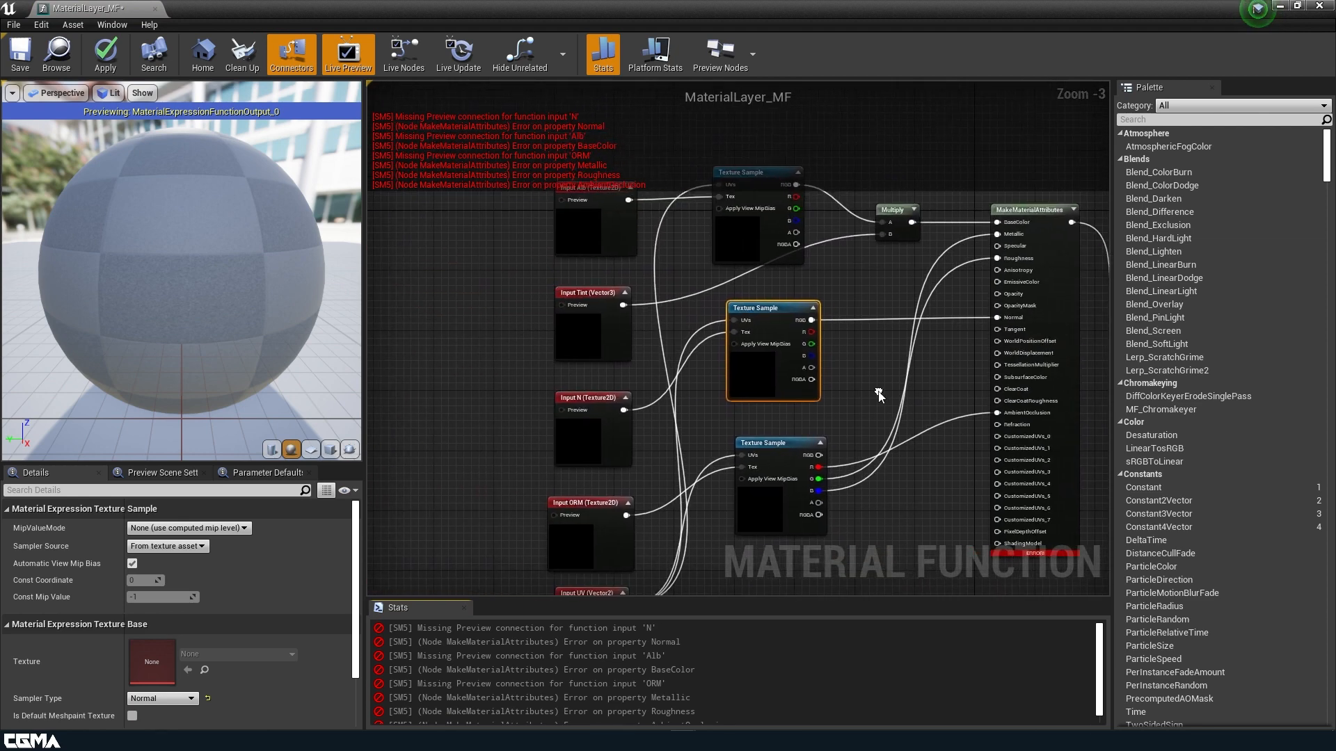
{"action": "scroll", "coordinate": [862, 391], "scroll_direction": "down", "scroll_amount": 1}
{"action": "right_click_drag", "start_coordinate": [555, 331], "coordinate": [629, 340]}
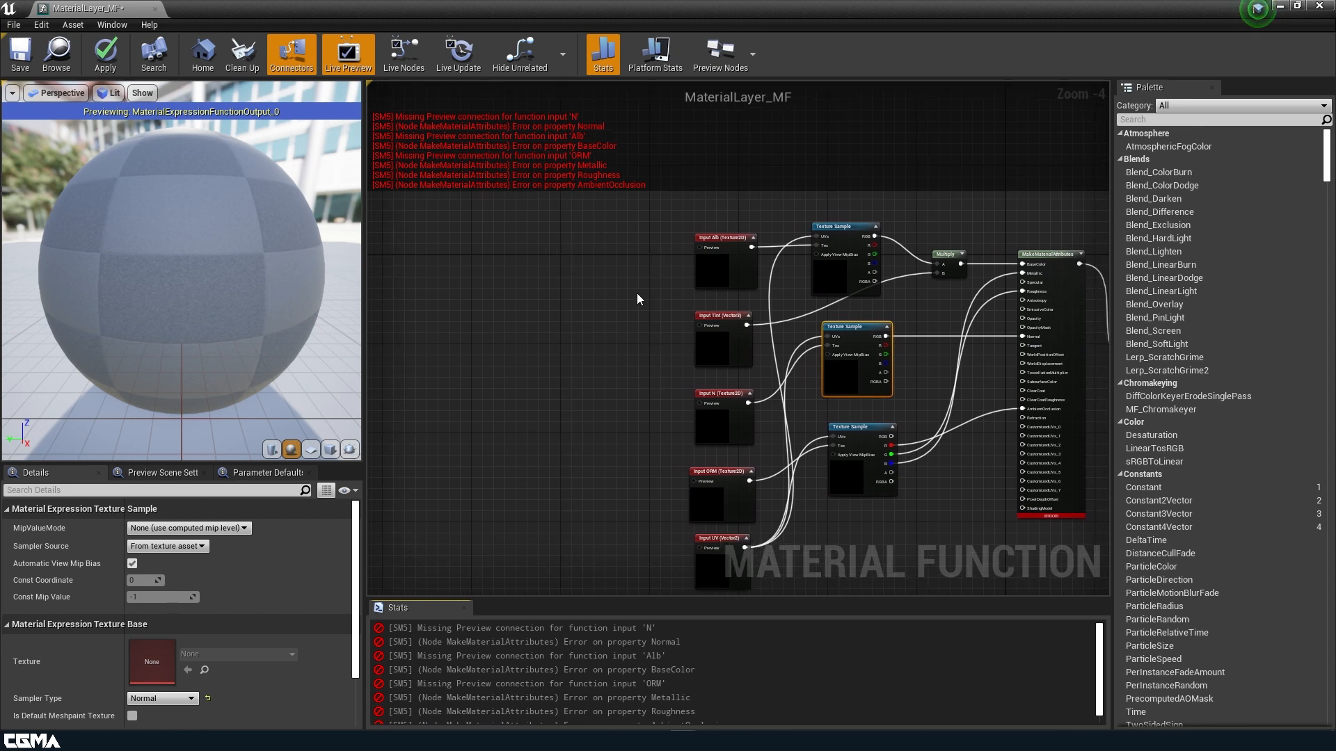
{"action": "right_click_drag", "start_coordinate": [638, 294], "coordinate": [621, 286]}
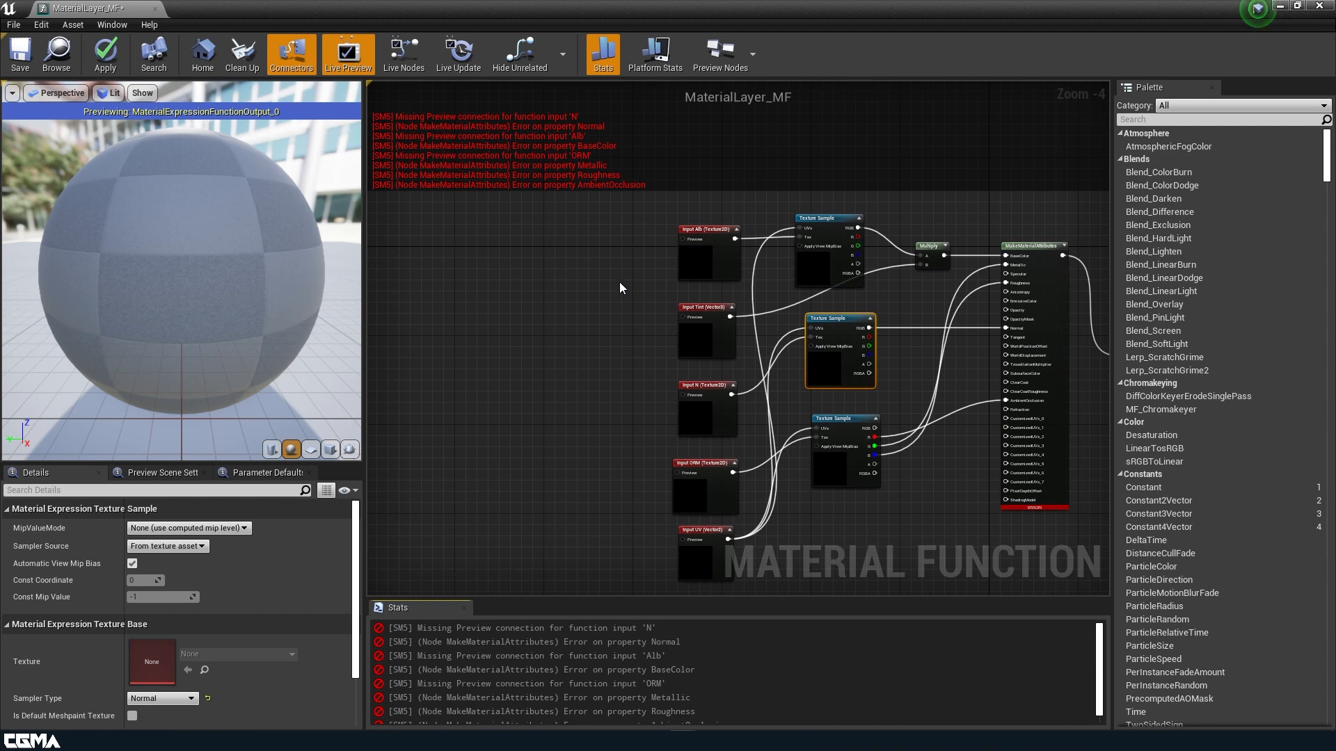
{"action": "left_click", "coordinate": [599, 238]}
Add a Texture Object node and paste copies of it.
{"action": "right_click", "coordinate": [598, 238]}
{"action": "type", "text": "tex"}
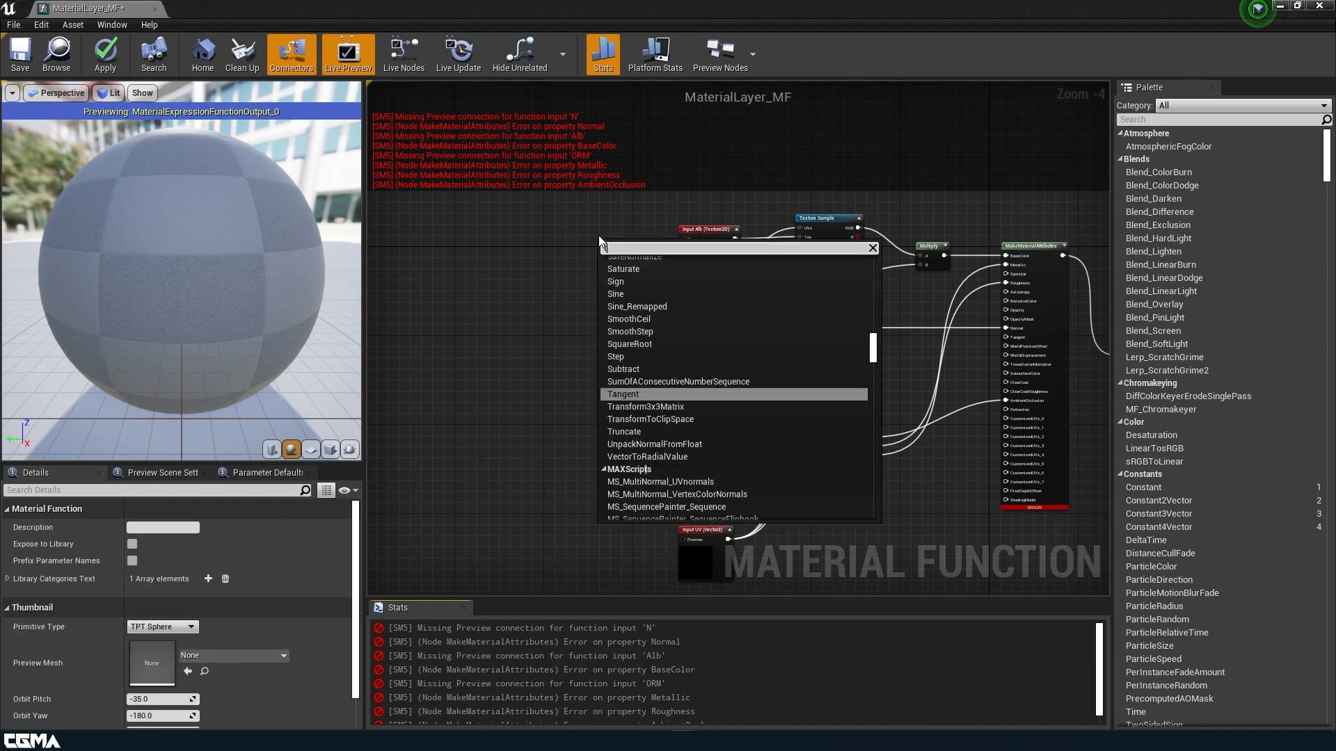
{"action": "type", "text": "ture"}
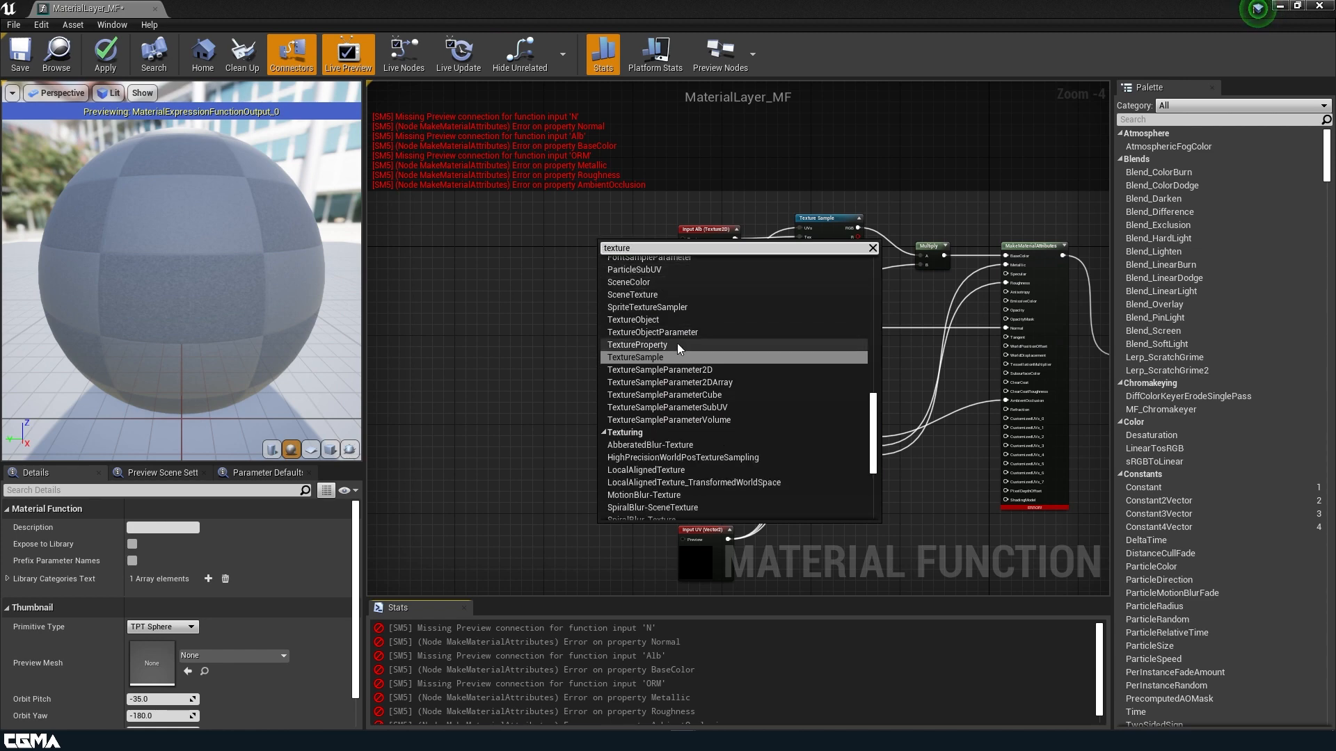
{"action": "left_click", "coordinate": [645, 323]}
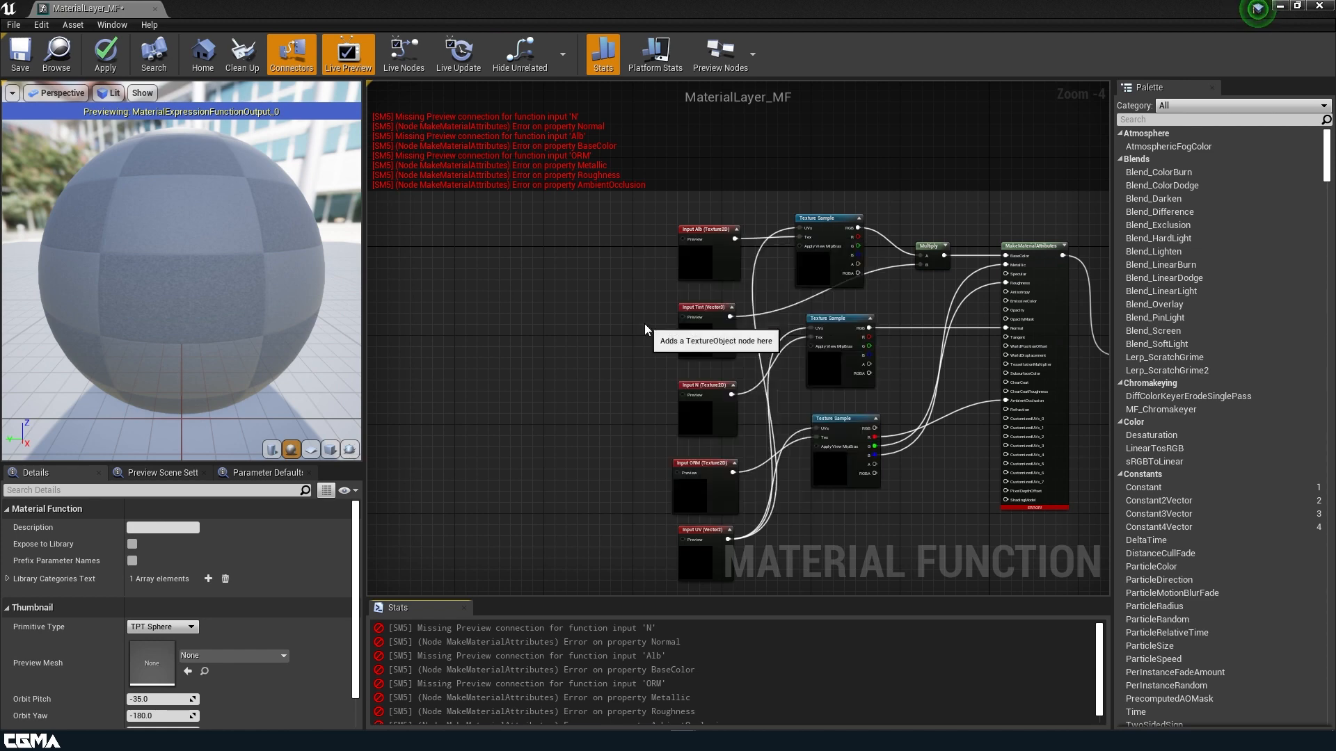
{"action": "left_click_drag", "start_coordinate": [614, 277], "coordinate": [617, 269]}
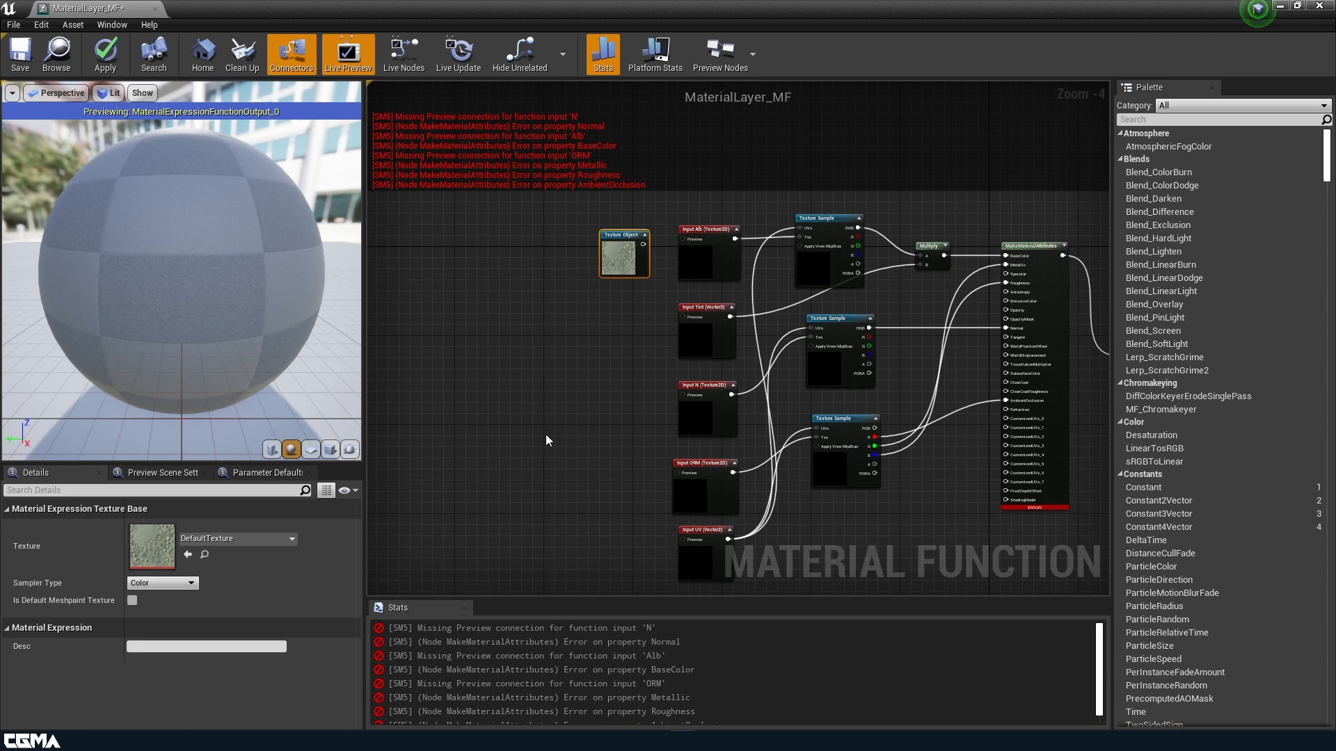
{"action": "key", "text": "ctrl+c"}
{"action": "key", "text": "ctrl+v"}
{"action": "key", "text": "ctrl+v"}
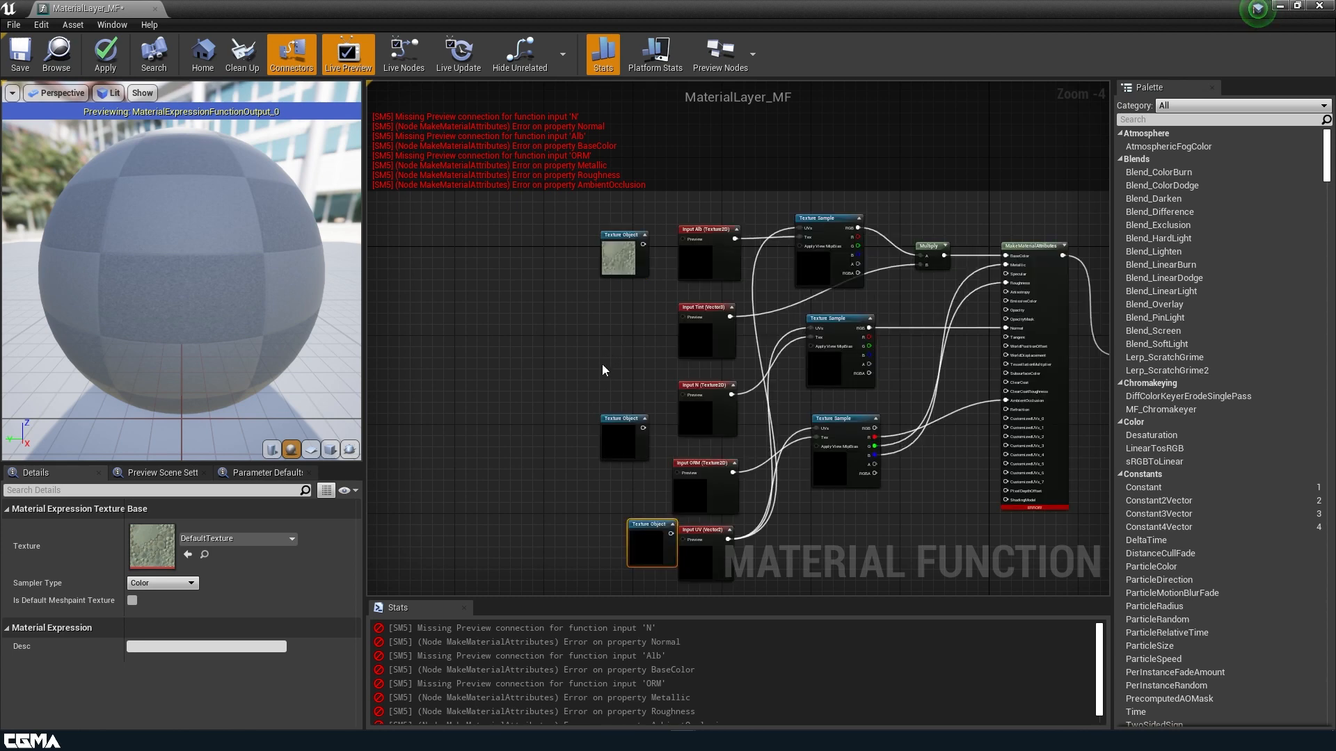
Add a Constant3Vector set to 1,1,1 and wire it into Input Tint's preview.
{"action": "left_click", "coordinate": [615, 332]}
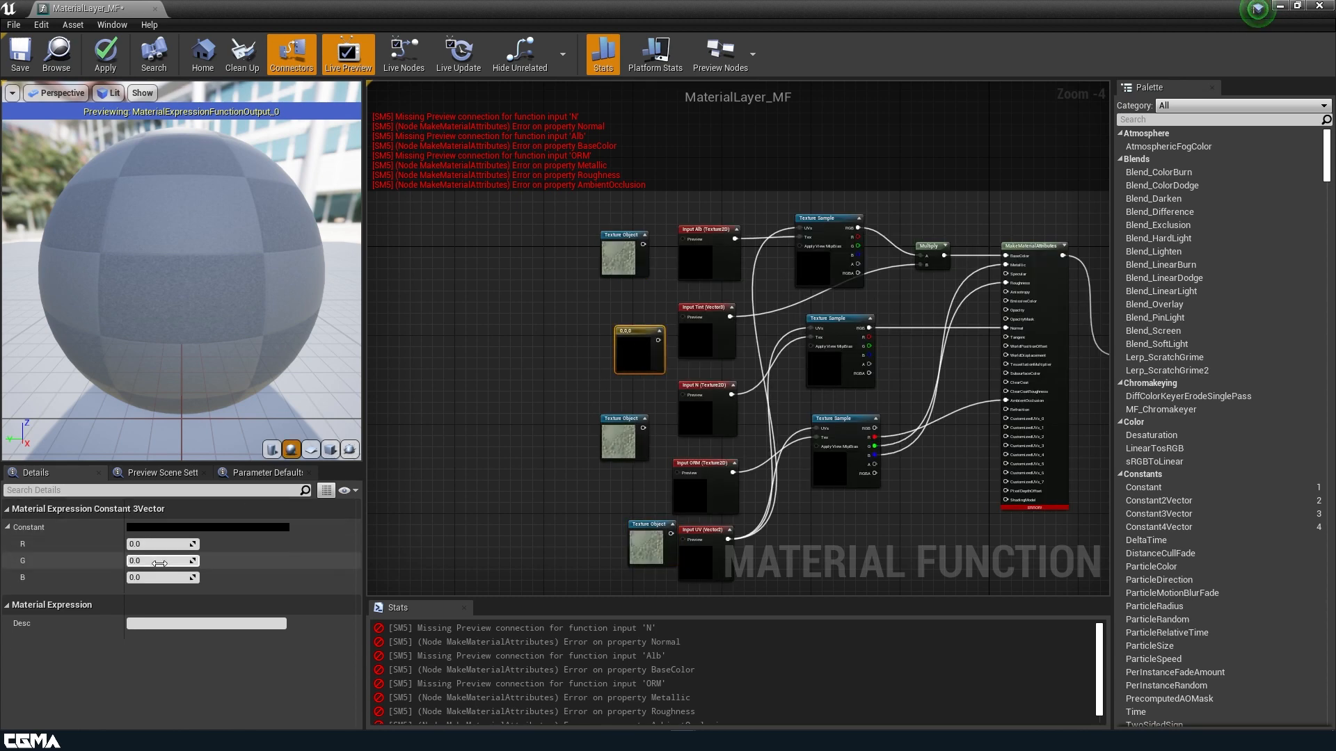
{"action": "left_click", "coordinate": [151, 543]}
{"action": "type", "text": "1"}
{"action": "key", "text": "Tab"}
{"action": "type", "text": "1"}
{"action": "key", "text": "Tab"}
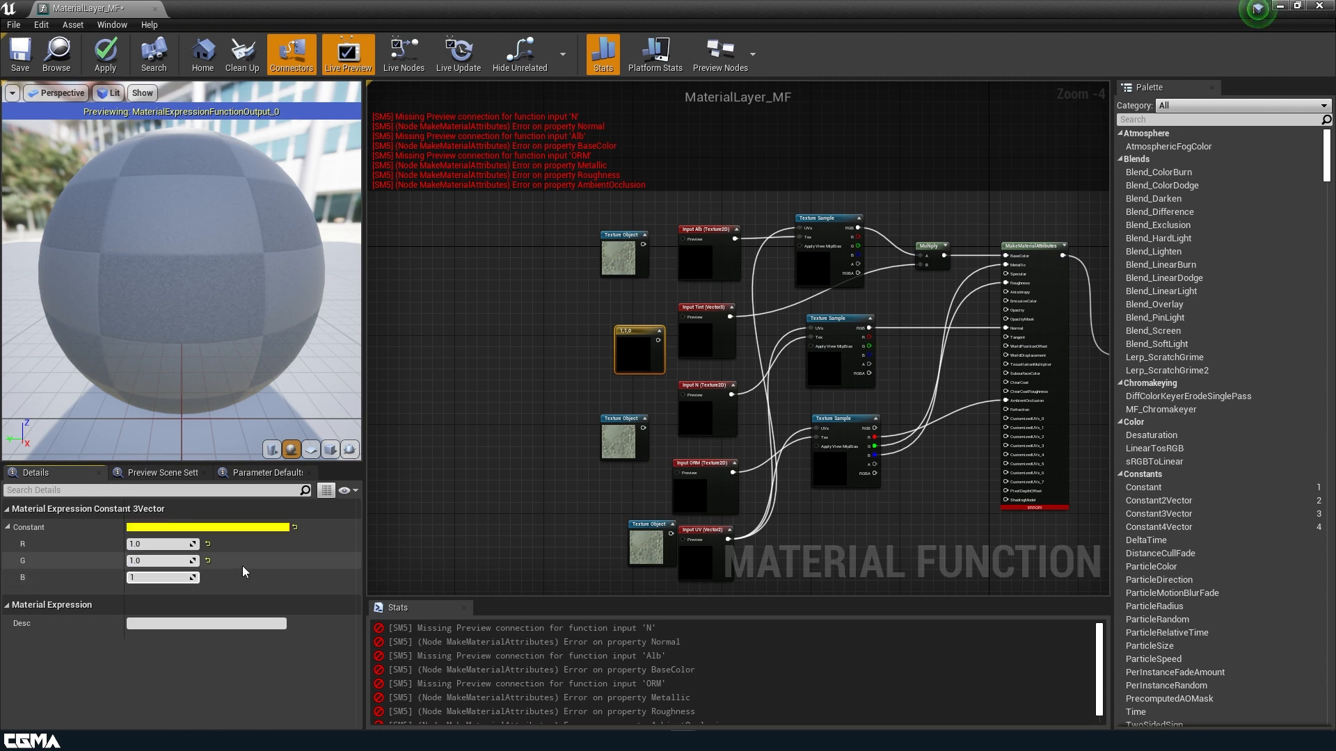
{"action": "type", "text": "1"}
{"action": "left_click_drag", "start_coordinate": [646, 361], "coordinate": [686, 315]}
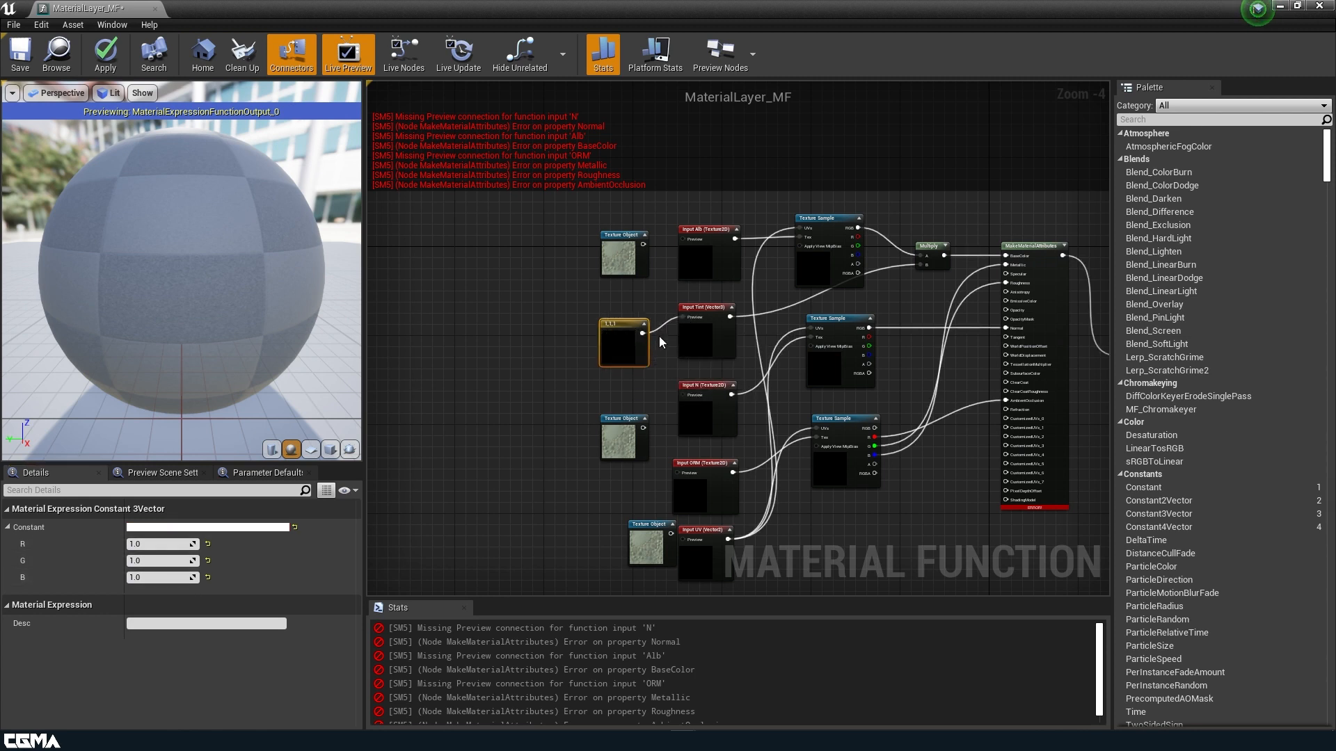
{"action": "right_click_drag", "start_coordinate": [593, 384], "coordinate": [567, 317]}
Connect a Texture Object to Input ORM's preview with Linear Color sampling.
{"action": "scroll", "coordinate": [552, 357], "scroll_direction": "up", "scroll_amount": 2}
{"action": "left_click_drag", "start_coordinate": [630, 388], "coordinate": [622, 355]}
{"action": "left_click_drag", "start_coordinate": [656, 540], "coordinate": [606, 454]}
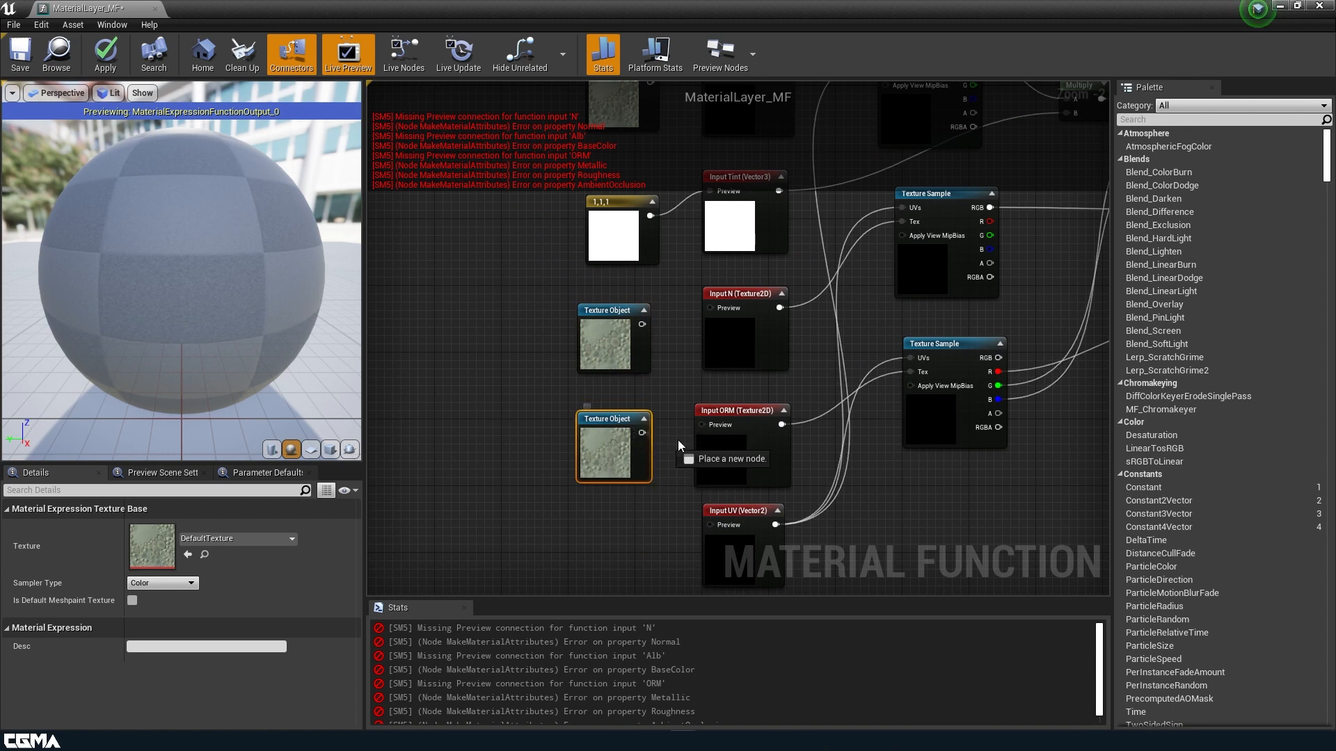
{"action": "left_click_drag", "start_coordinate": [704, 427], "coordinate": [706, 425]}
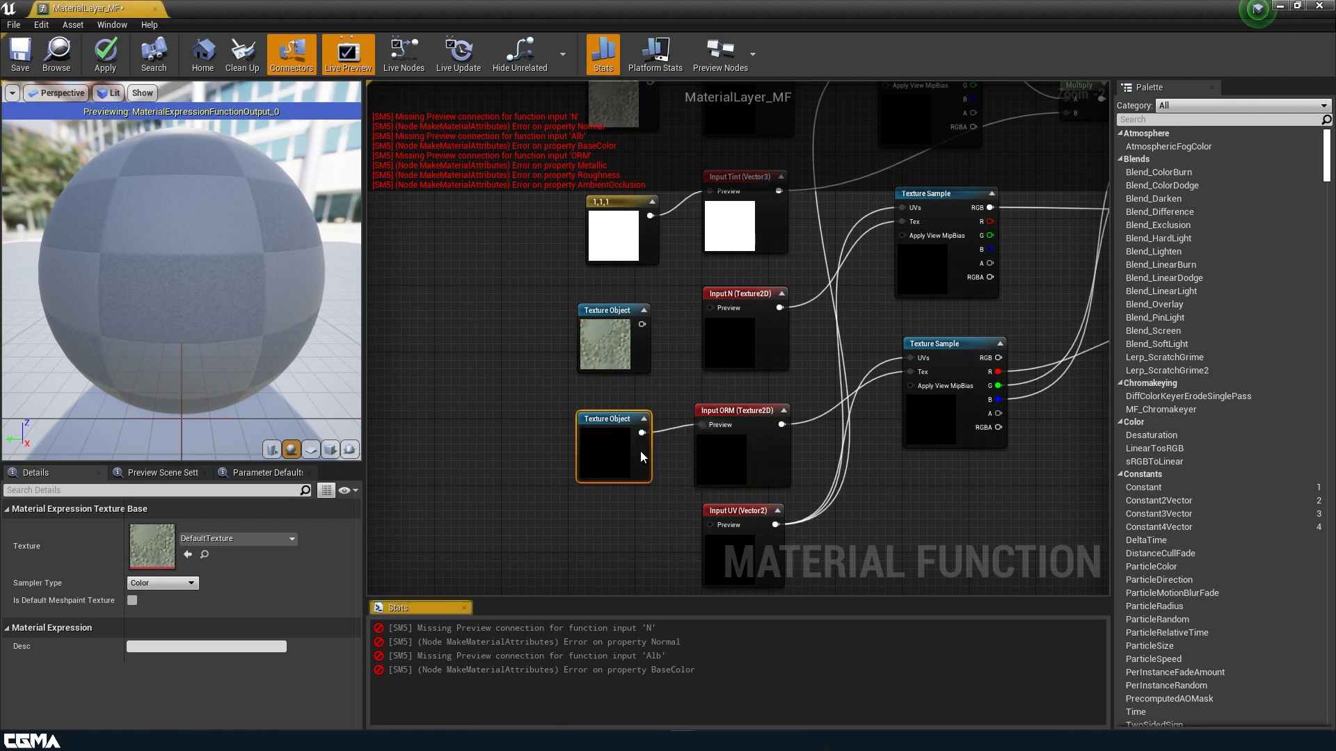
{"action": "left_click", "coordinate": [167, 583]}
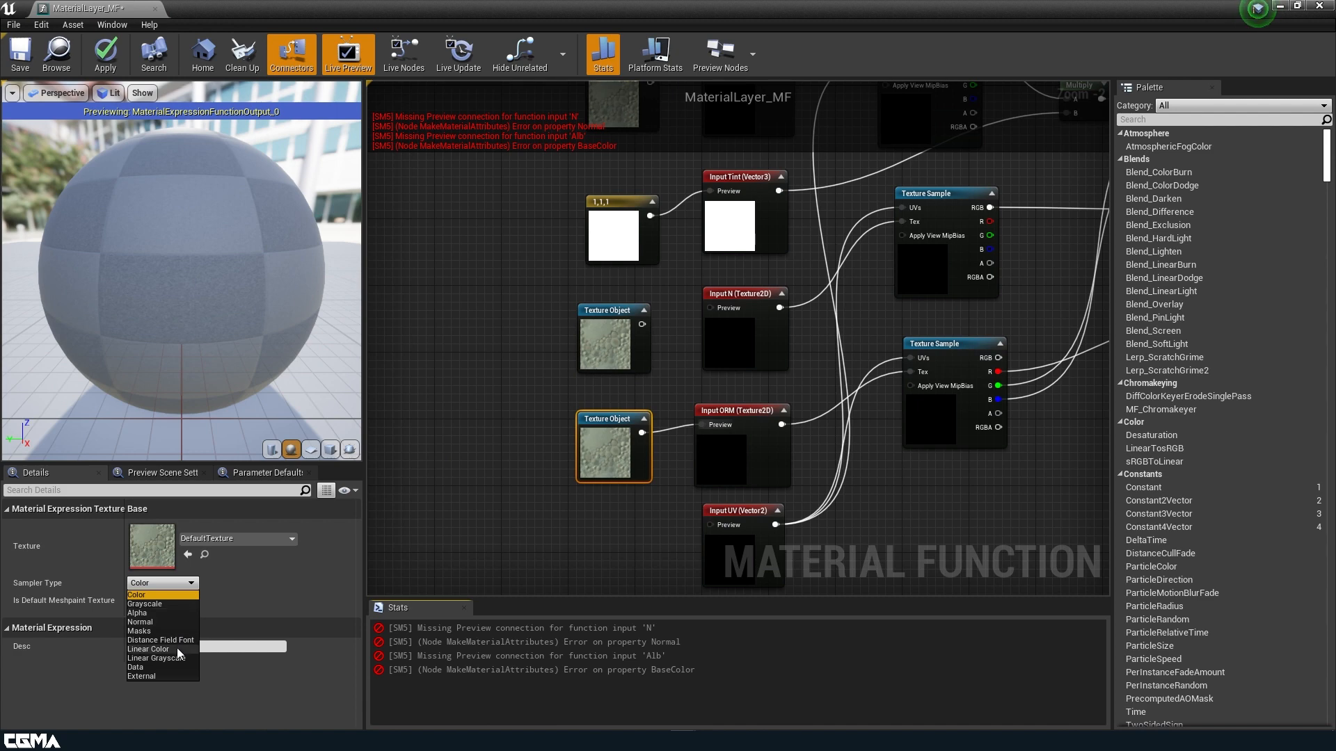
{"action": "left_click", "coordinate": [176, 648]}
Connect the upper Texture Object to Input N's preview with Normal sampling.
{"action": "left_click", "coordinate": [639, 319]}
{"action": "left_click_drag", "start_coordinate": [640, 322], "coordinate": [708, 307]}
{"action": "left_click", "coordinate": [157, 585]}
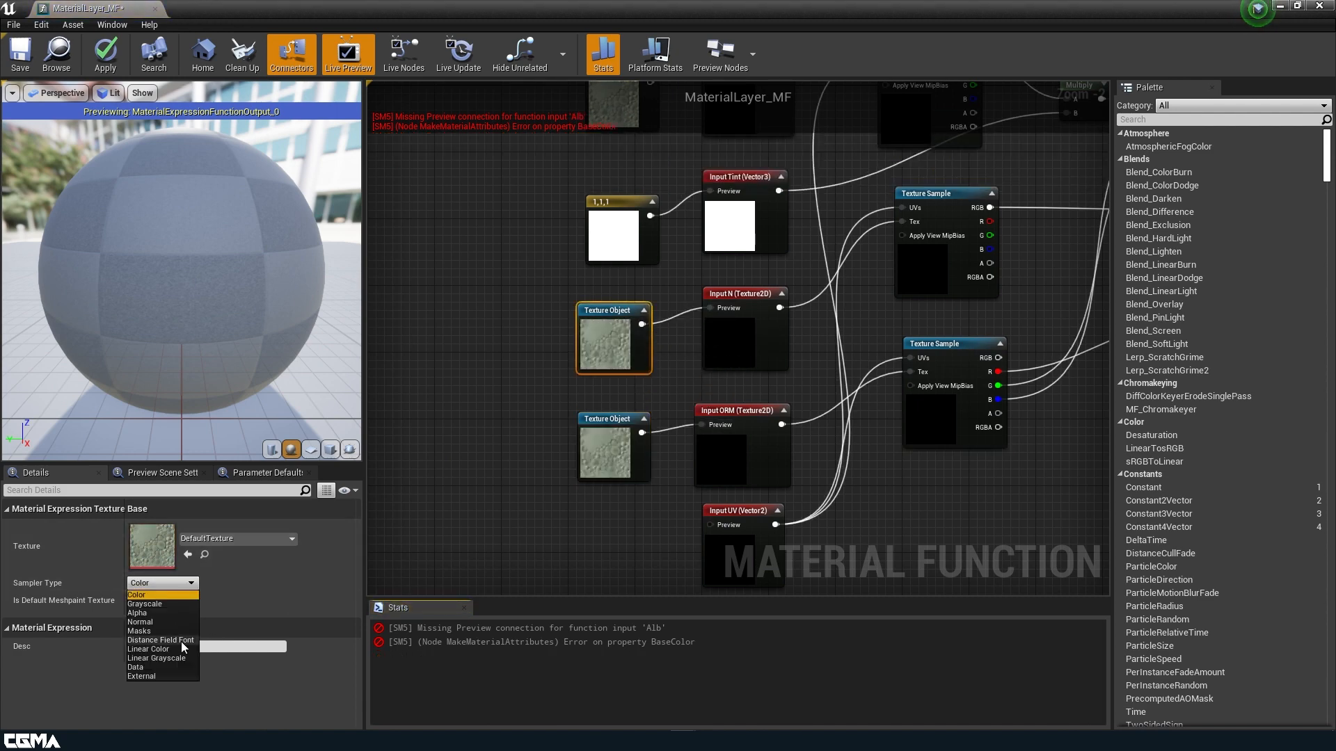
{"action": "left_click", "coordinate": [160, 621]}
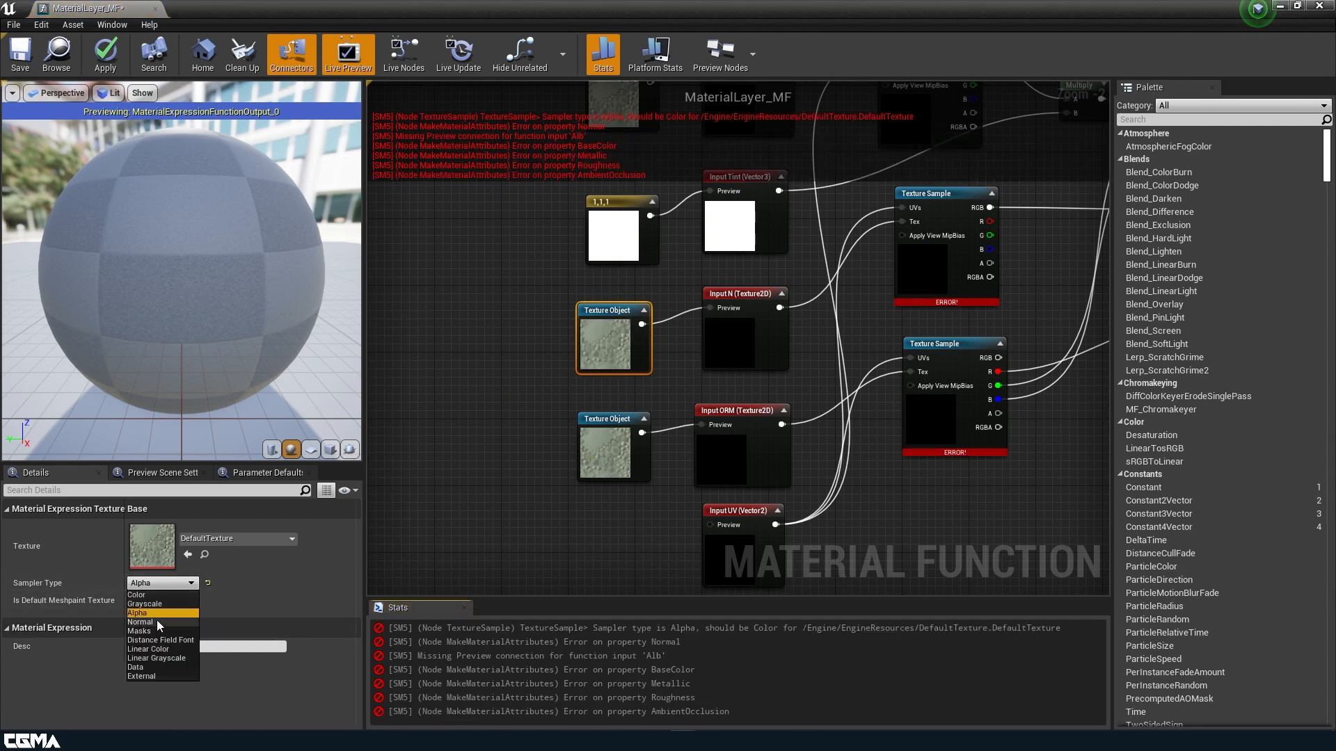
Add a TexCoord node and wire it into Input UV's preview.
{"action": "scroll", "coordinate": [538, 453], "scroll_direction": "down", "scroll_amount": 1}
{"action": "right_click_drag", "start_coordinate": [540, 454], "coordinate": [547, 354]}
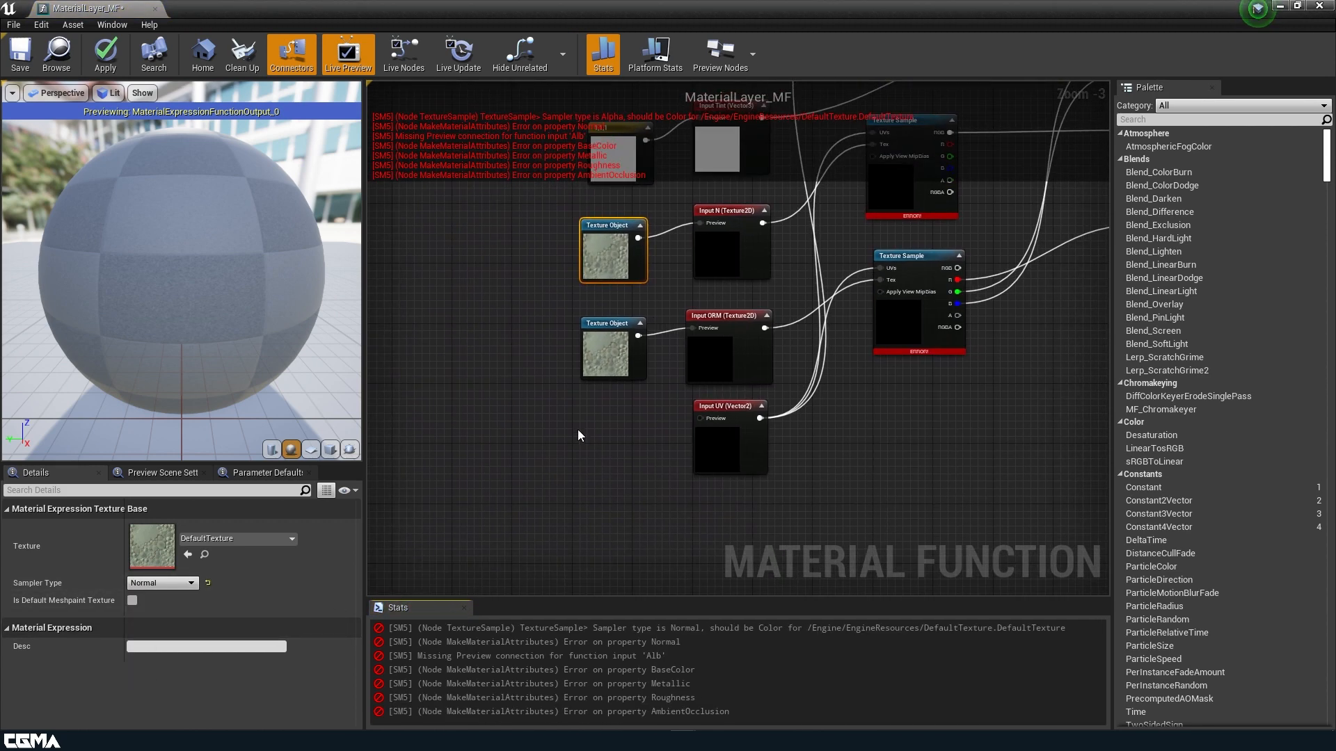
{"action": "left_click", "coordinate": [591, 423]}
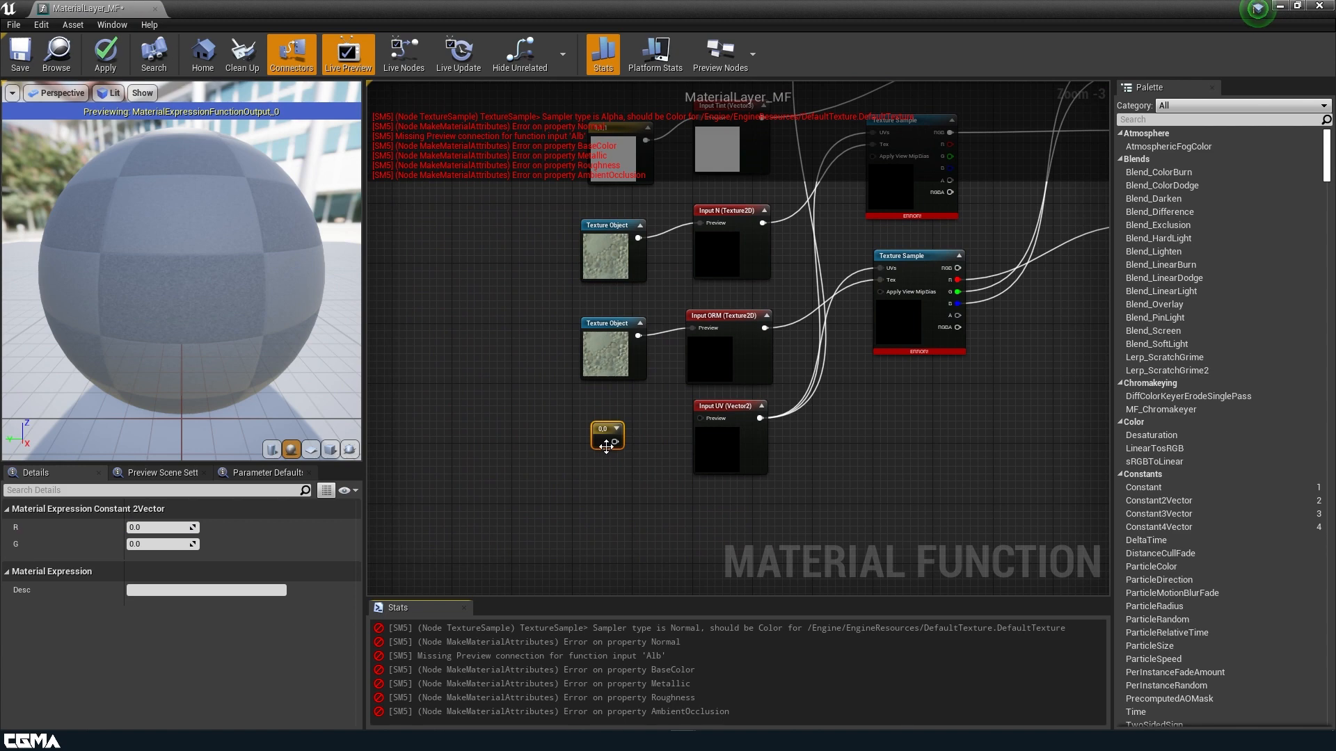
{"action": "key", "text": "Delete"}
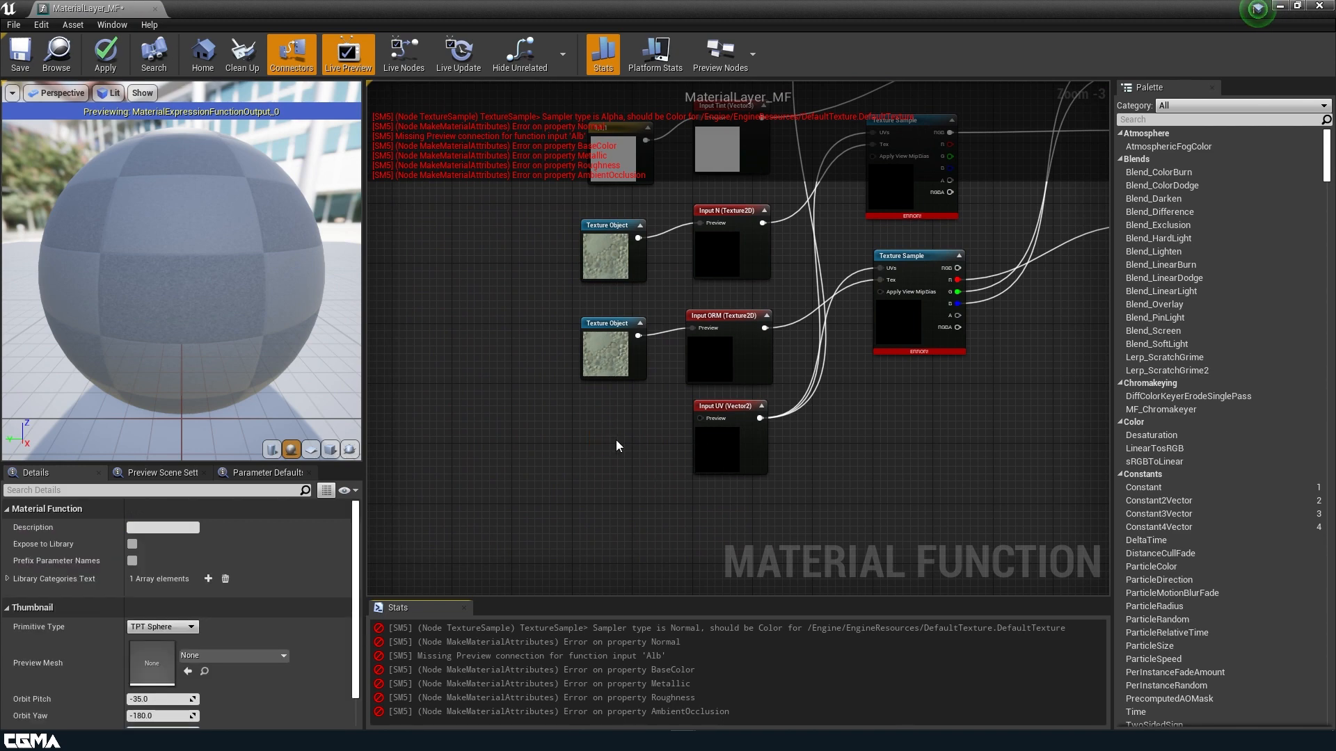
{"action": "left_click", "coordinate": [560, 416]}
{"action": "left_click_drag", "start_coordinate": [610, 433], "coordinate": [701, 418]}
{"action": "right_click_drag", "start_coordinate": [581, 303], "coordinate": [620, 502]}
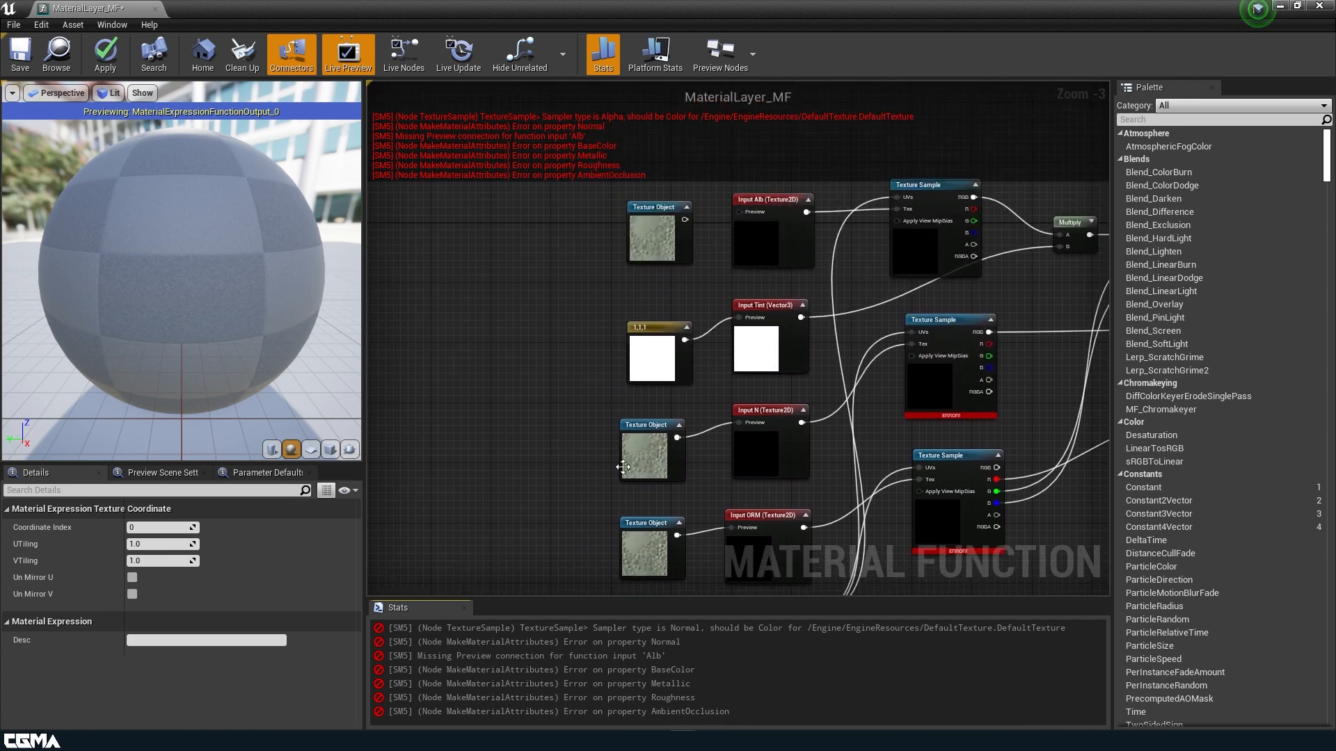
{"action": "right_click_drag", "start_coordinate": [591, 407], "coordinate": [545, 395]}
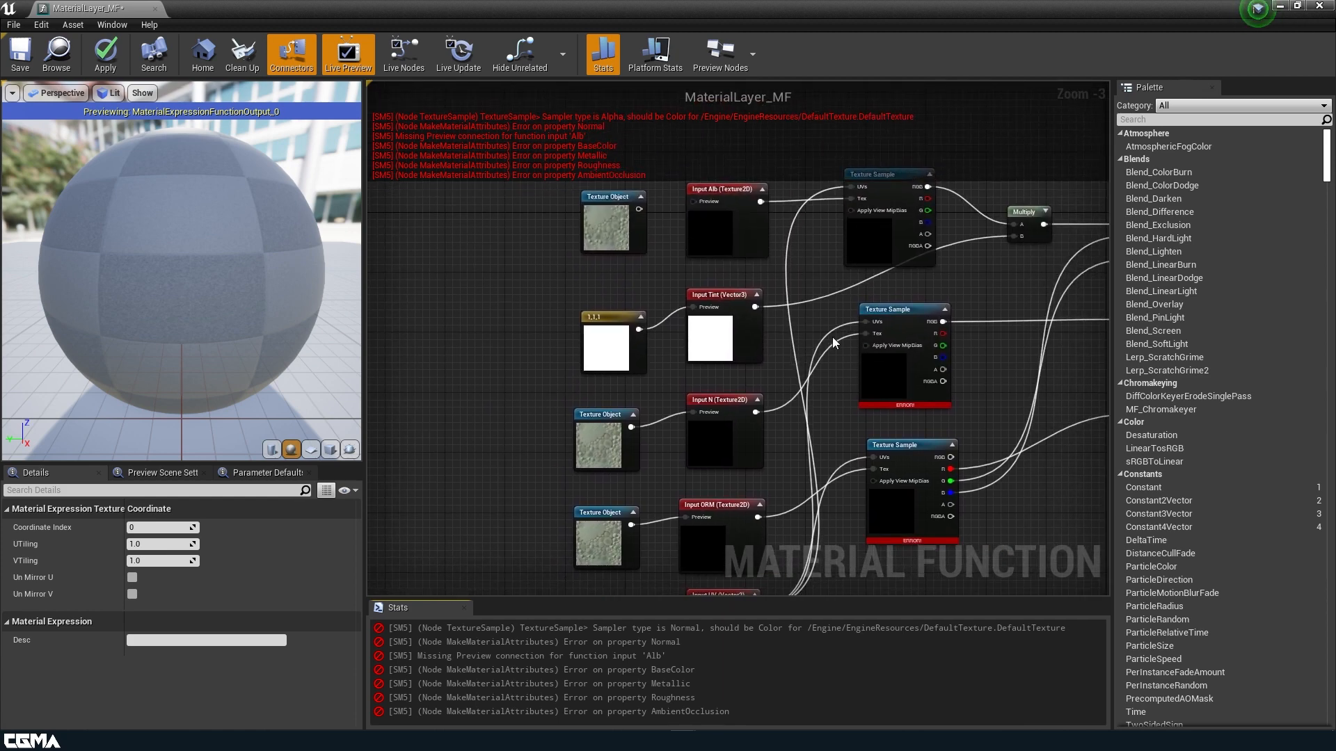
Assign Base_N to the normal Texture Object and ORM_Base to the ORM Texture Object.
{"action": "left_click", "coordinate": [627, 424]}
{"action": "left_click", "coordinate": [205, 540]}
{"action": "type", "text": "base"}
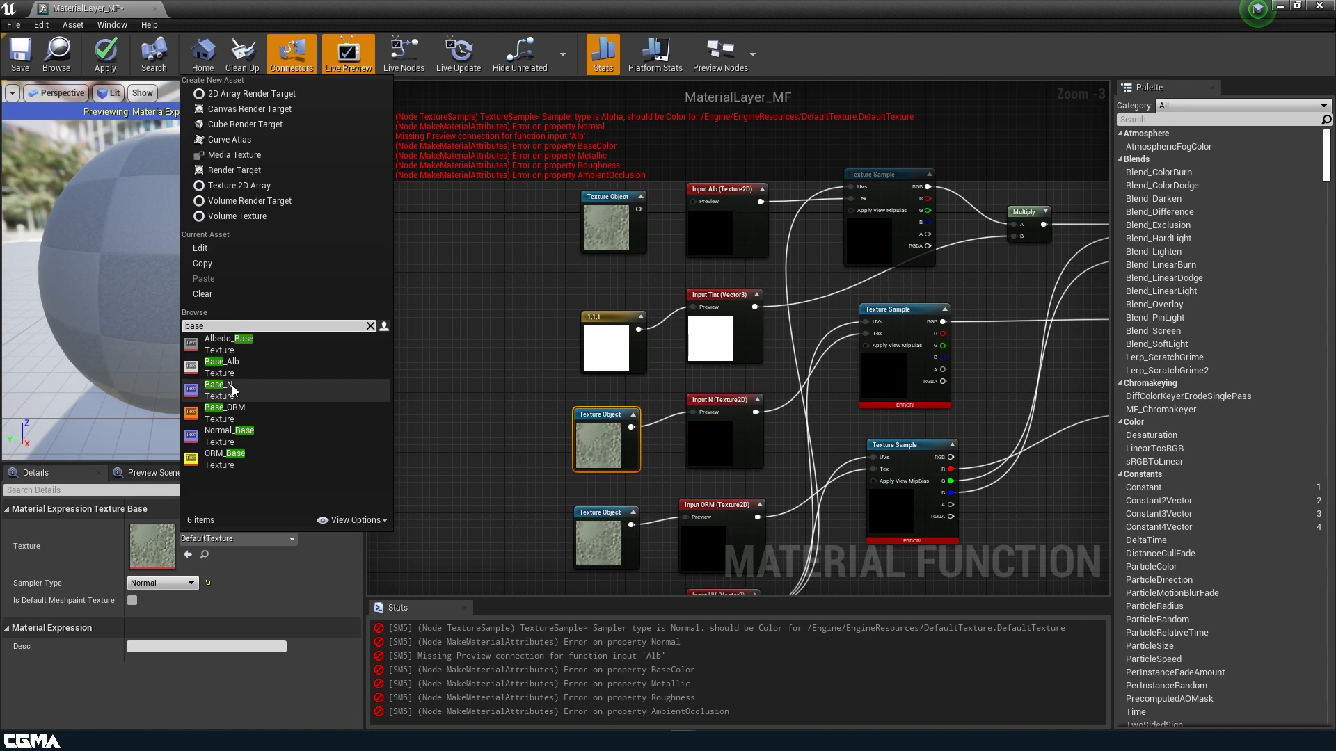
{"action": "left_click", "coordinate": [233, 387]}
{"action": "left_click", "coordinate": [599, 550]}
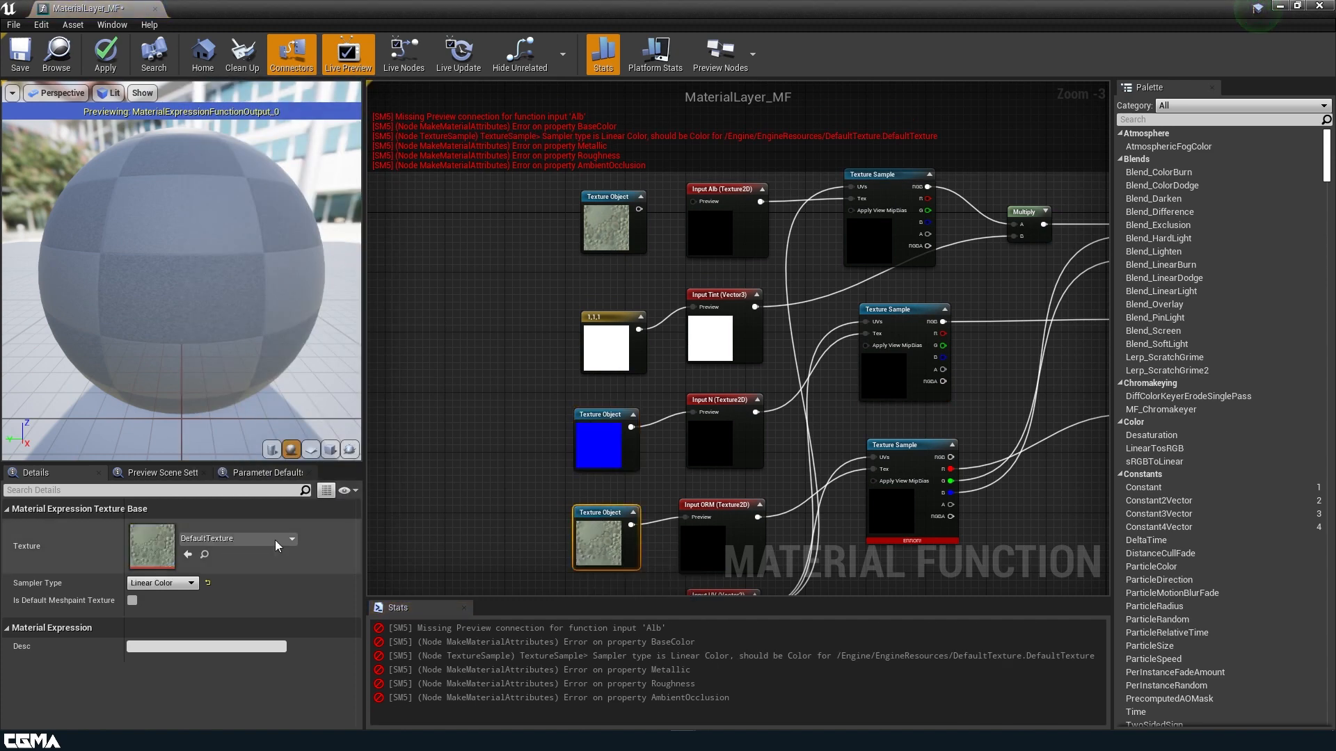
{"action": "left_click", "coordinate": [226, 541]}
{"action": "type", "text": "base"}
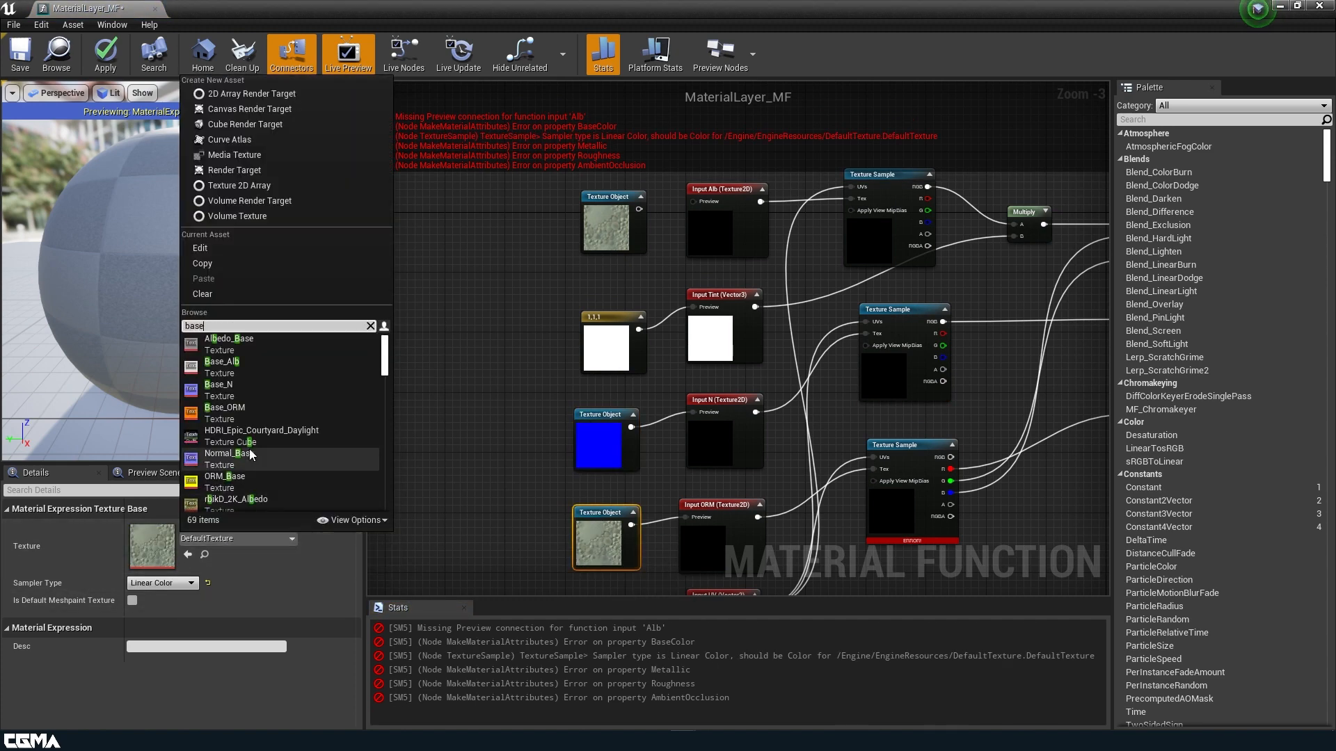
{"action": "left_click", "coordinate": [225, 478]}
Assign Base_Alb to the top Texture Object and wire it into Input Alb's preview.
{"action": "left_click", "coordinate": [613, 229]}
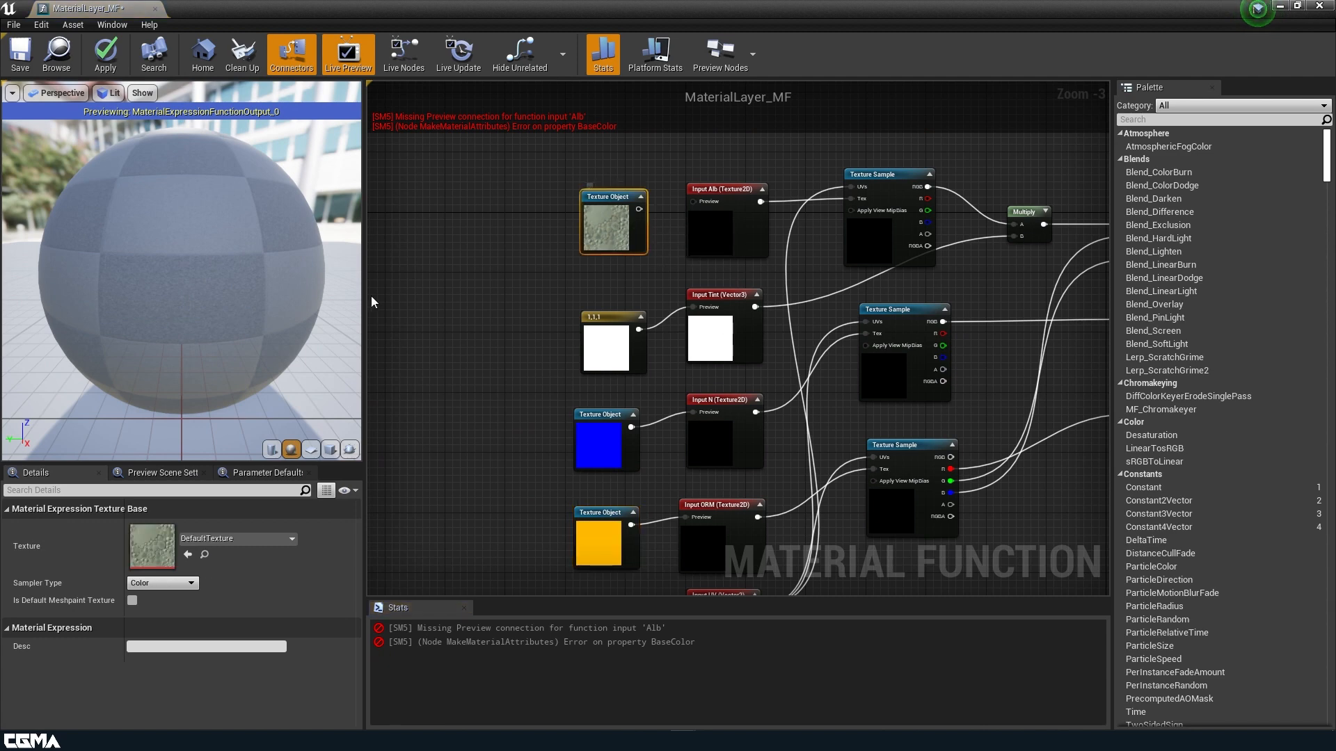
{"action": "left_click", "coordinate": [231, 543]}
{"action": "type", "text": "base"}
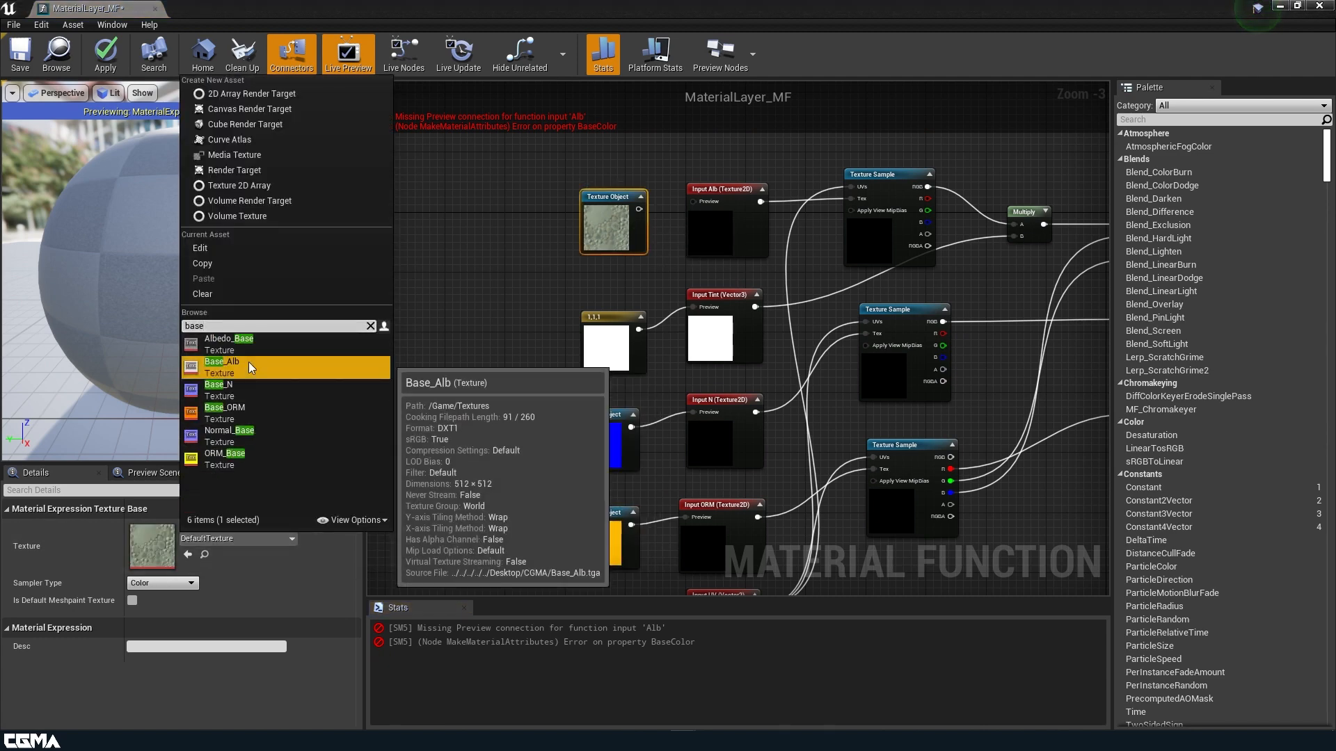
{"action": "left_click", "coordinate": [248, 363]}
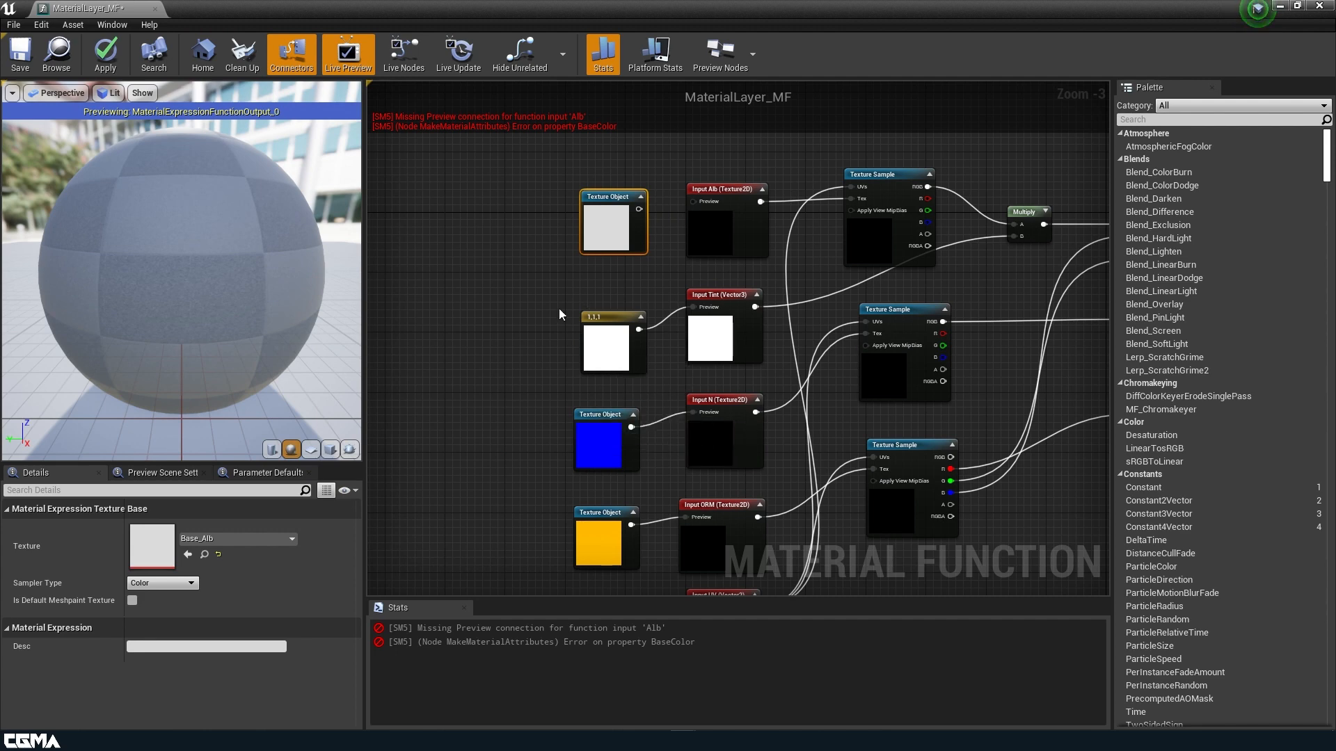
{"action": "left_click_drag", "start_coordinate": [639, 208], "coordinate": [694, 202]}
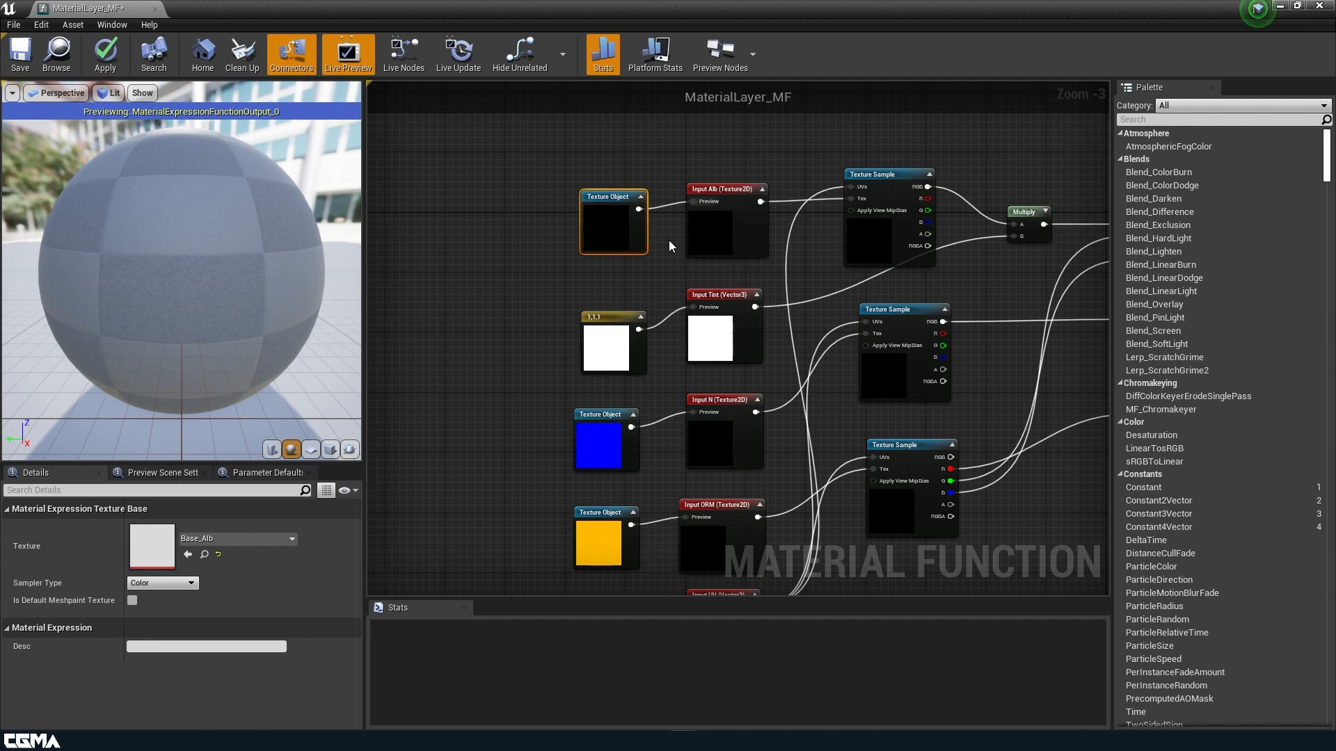
Save MaterialLayer_MF and return to the main level editor.
{"action": "scroll", "coordinate": [490, 306], "scroll_direction": "down", "scroll_amount": 2}
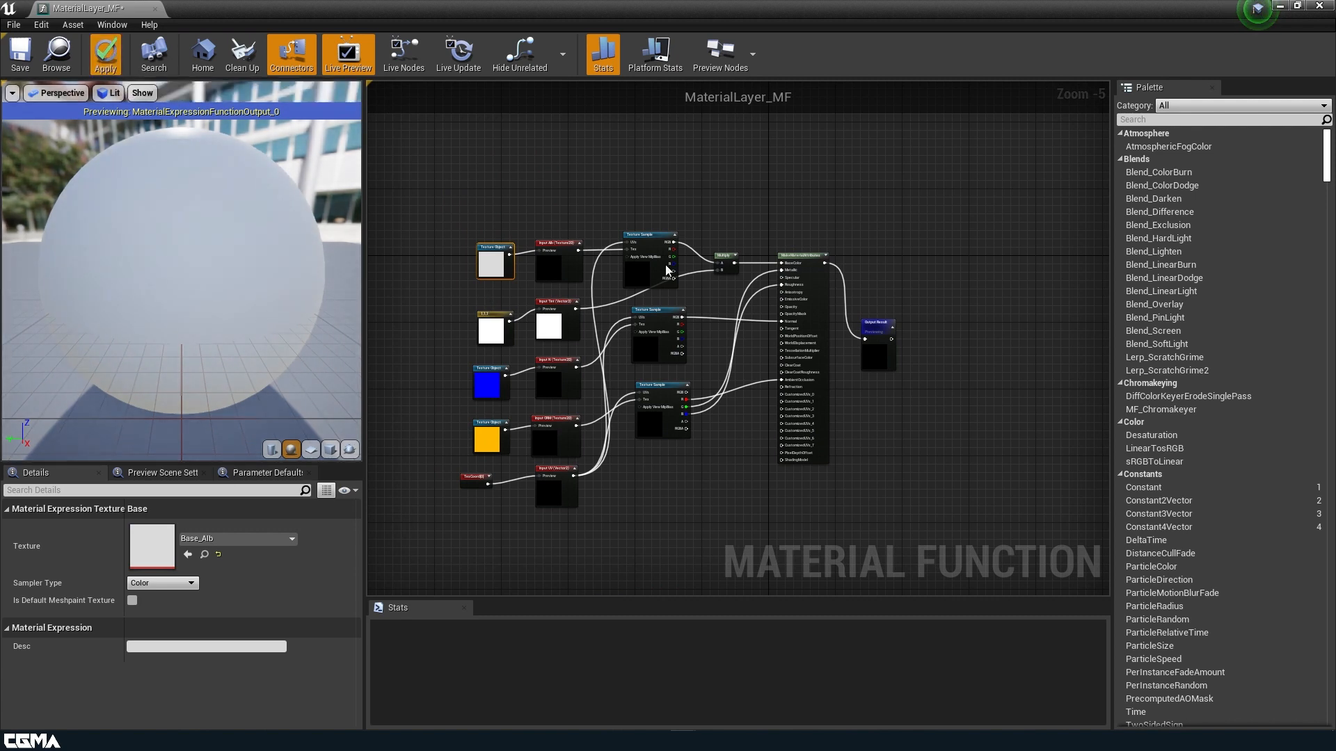
{"action": "left_click", "coordinate": [20, 54]}
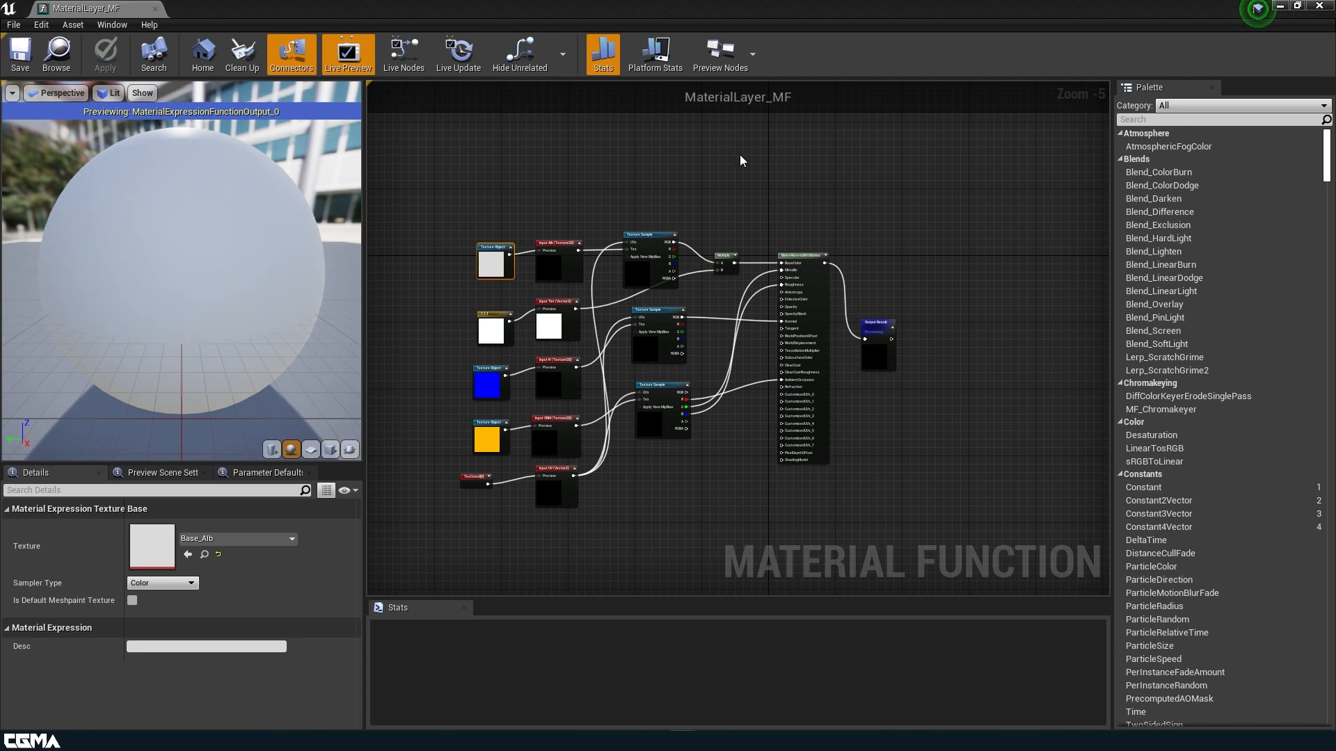
{"action": "right_click_drag", "start_coordinate": [742, 160], "coordinate": [797, 173]}
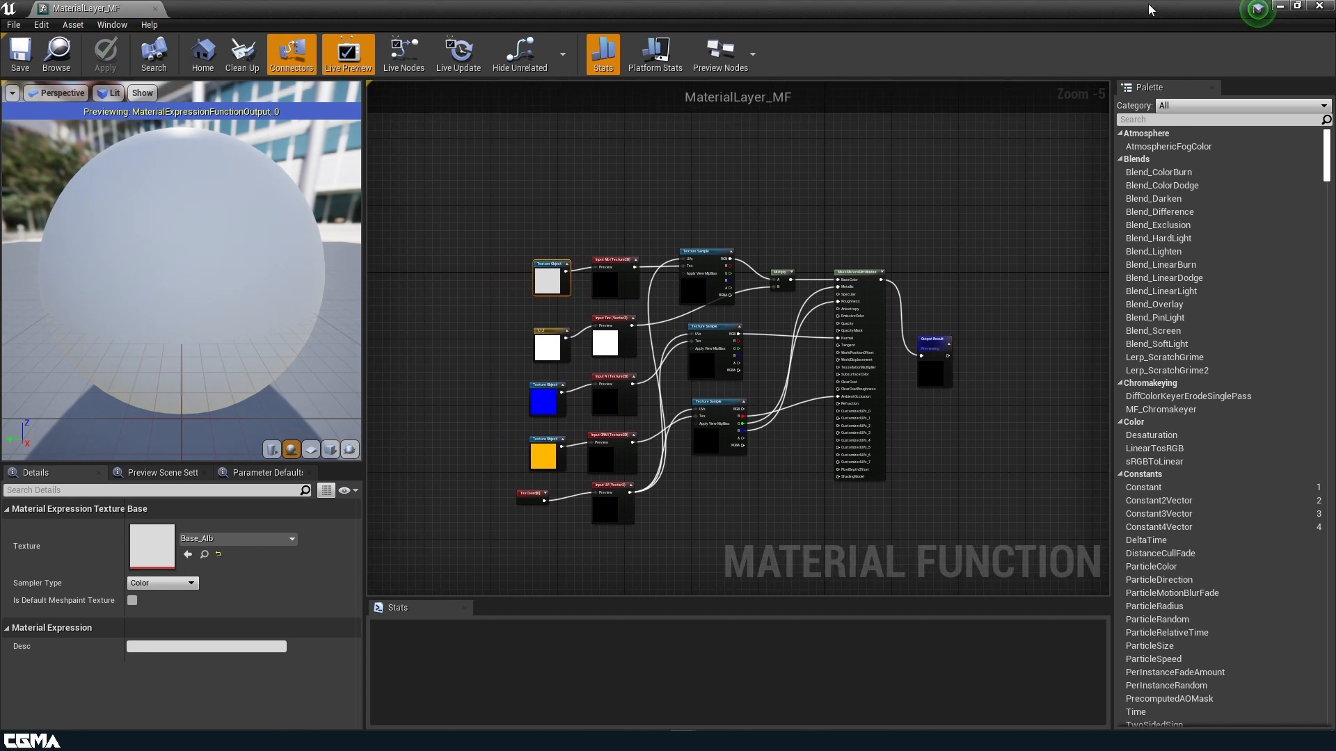
{"action": "left_click", "coordinate": [1280, 6]}
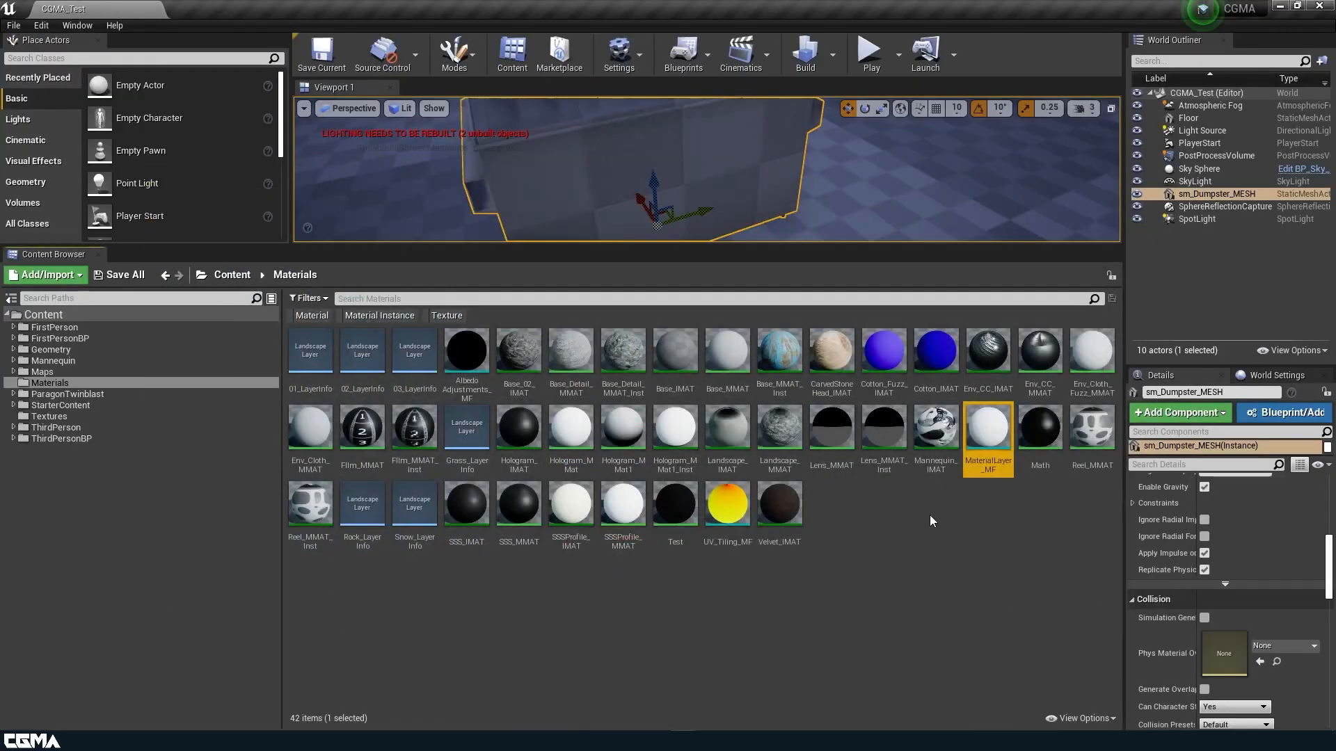
Create a new material in the Materials folder named Prop_Layered_MMAT.
{"action": "right_click", "coordinate": [841, 507]}
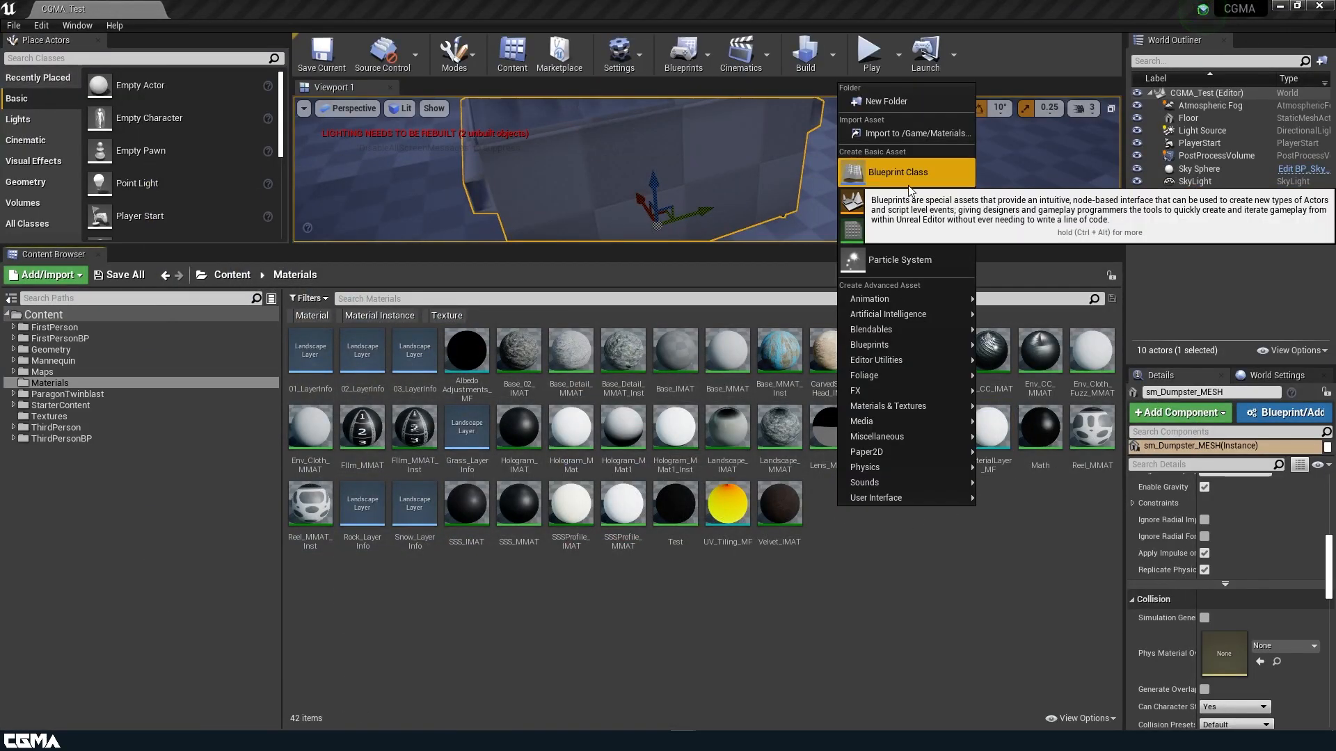
{"action": "left_click", "coordinate": [903, 232]}
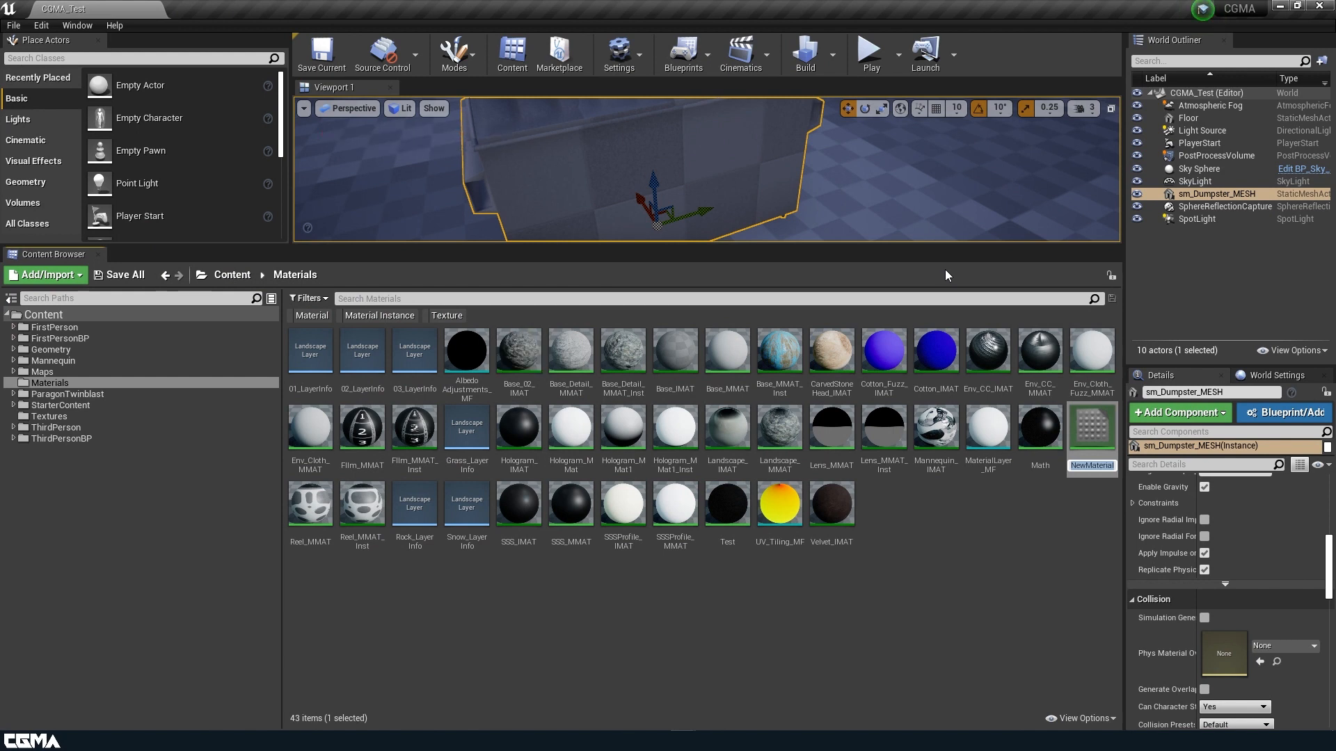
{"action": "type", "text": "Prop"}
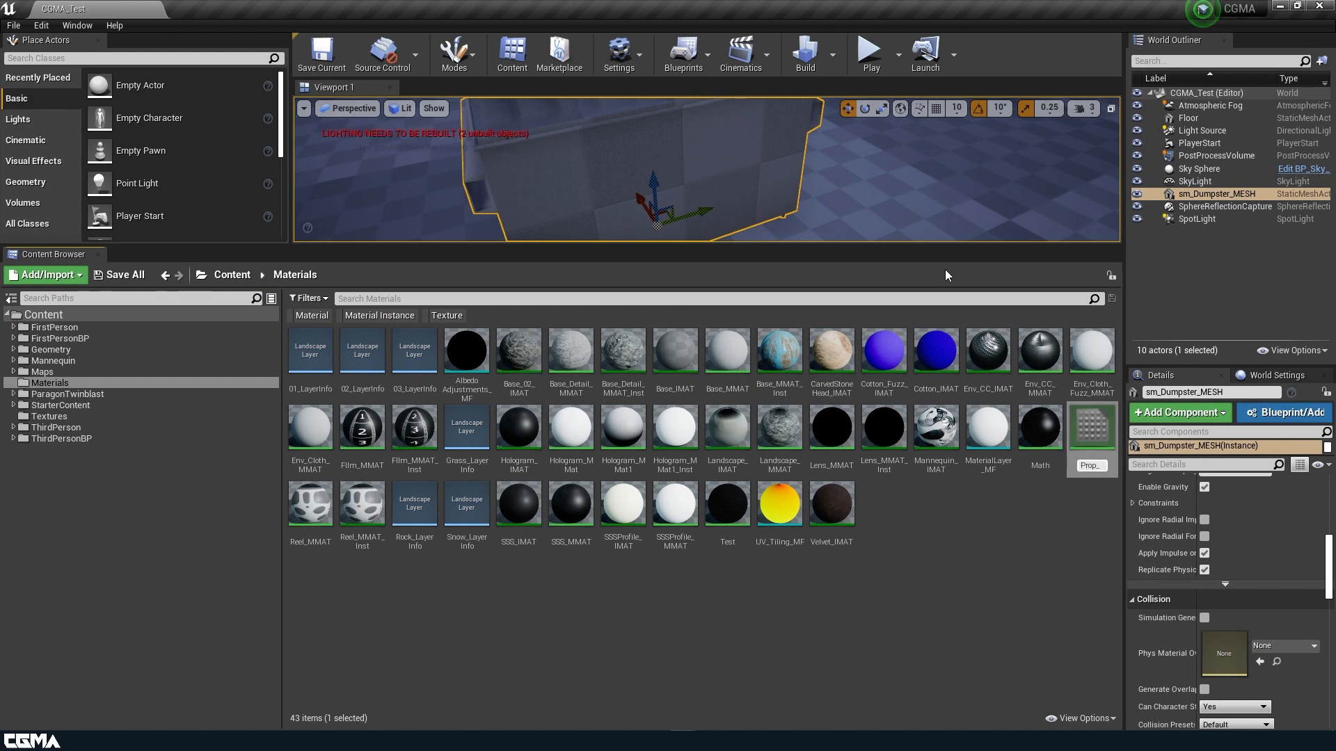
{"action": "type", "text": "_Layered"}
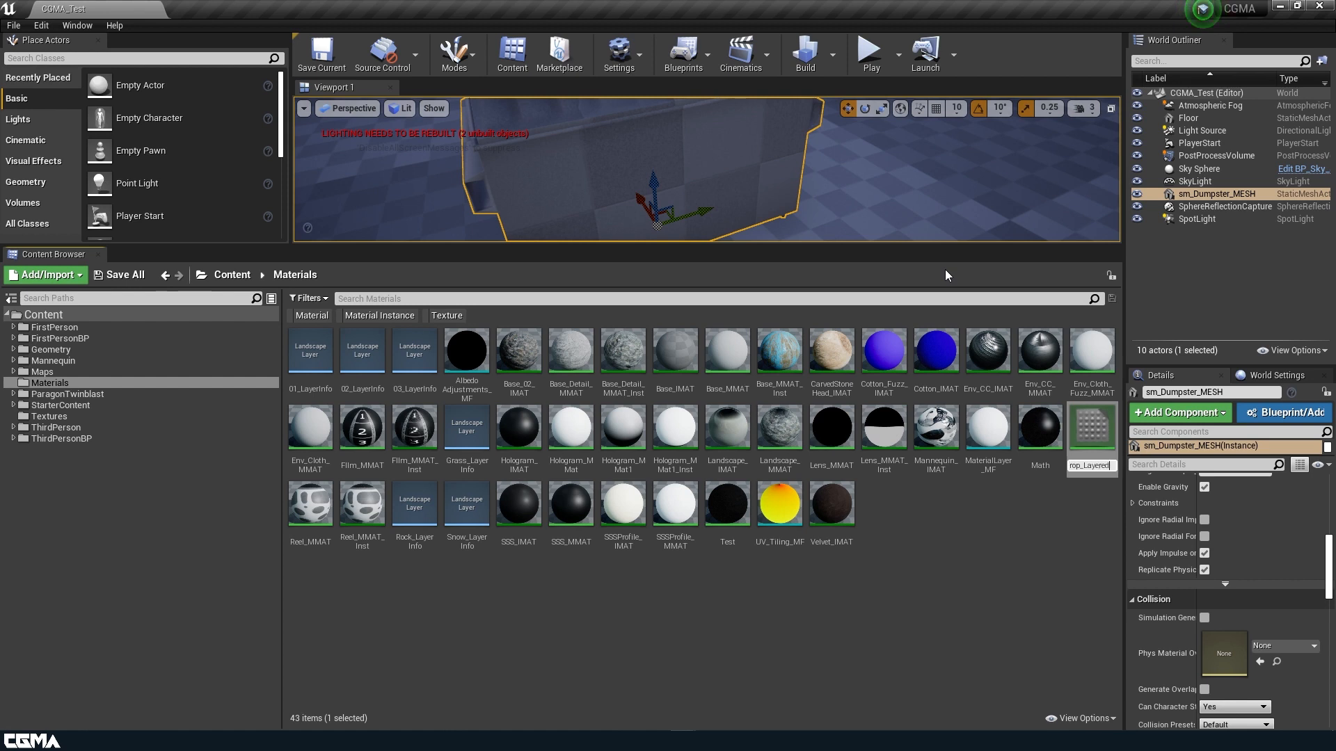
{"action": "type", "text": "_"}
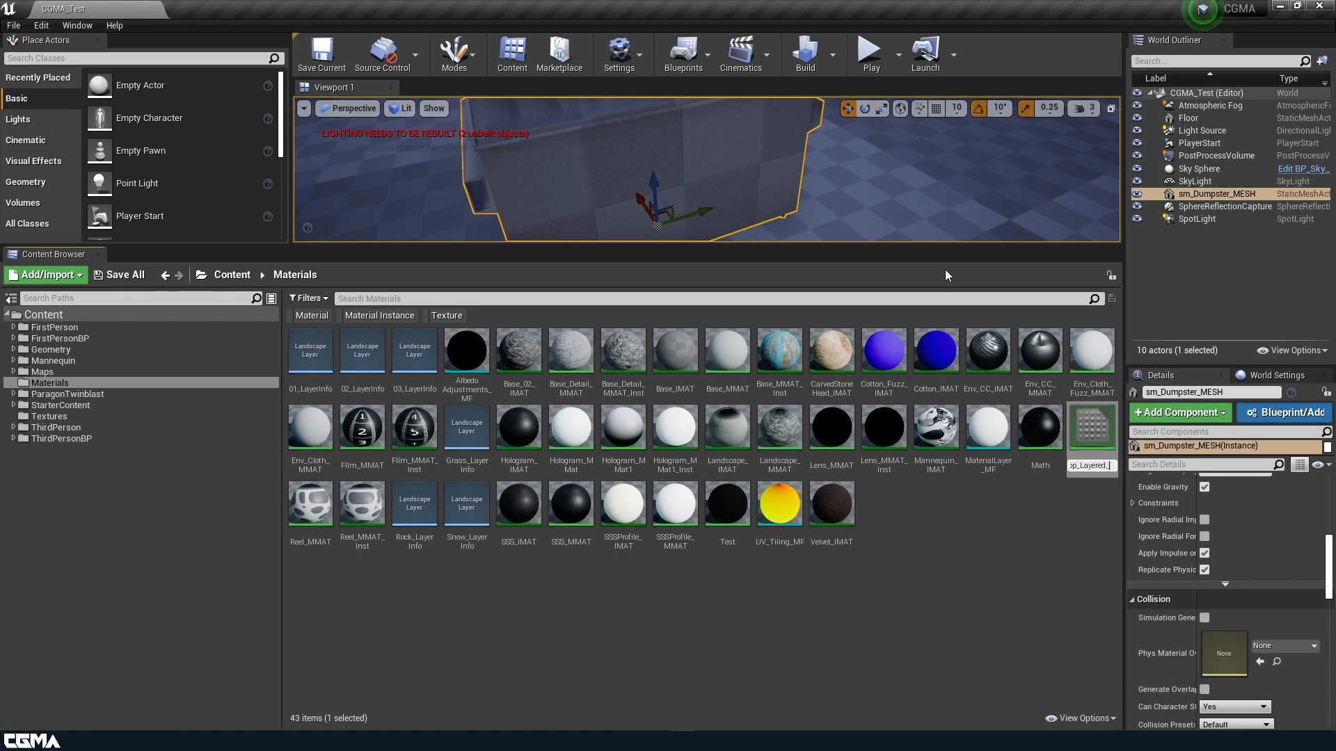
{"action": "type", "text": "MMAT"}
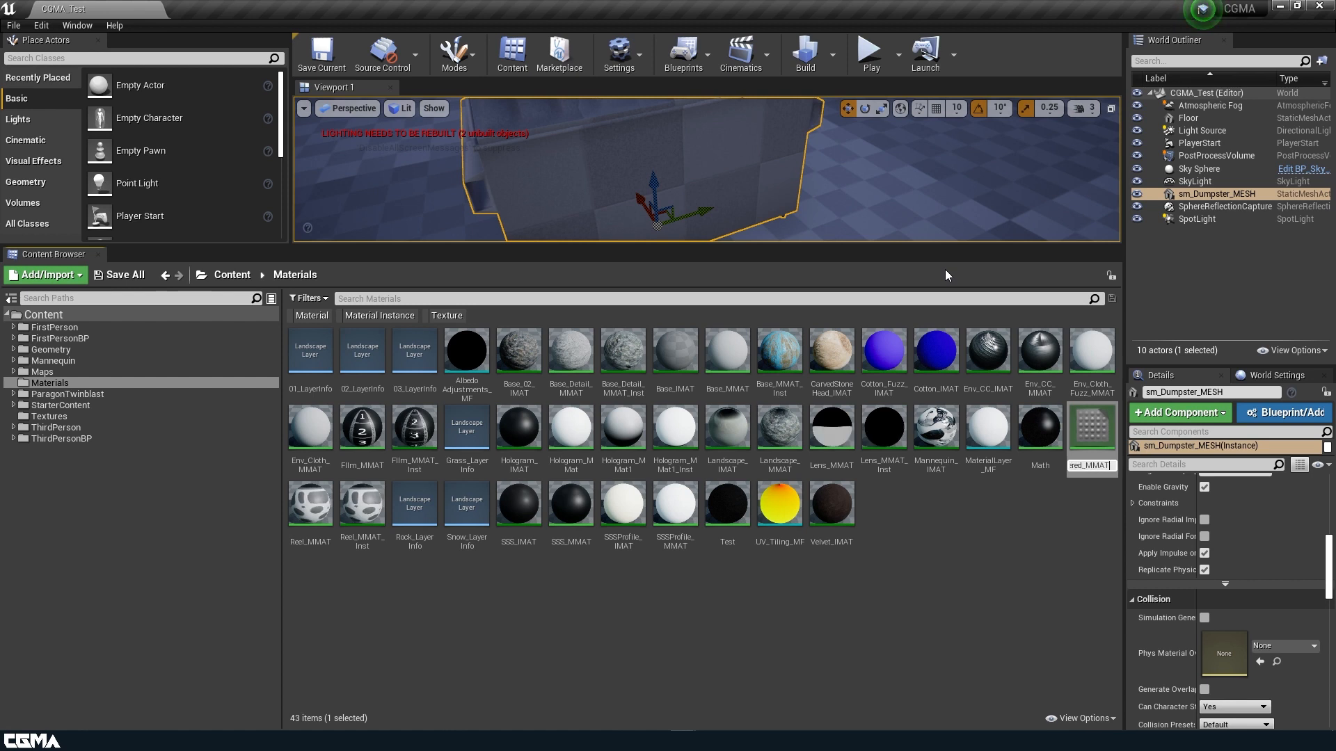
{"action": "key", "text": "Return"}
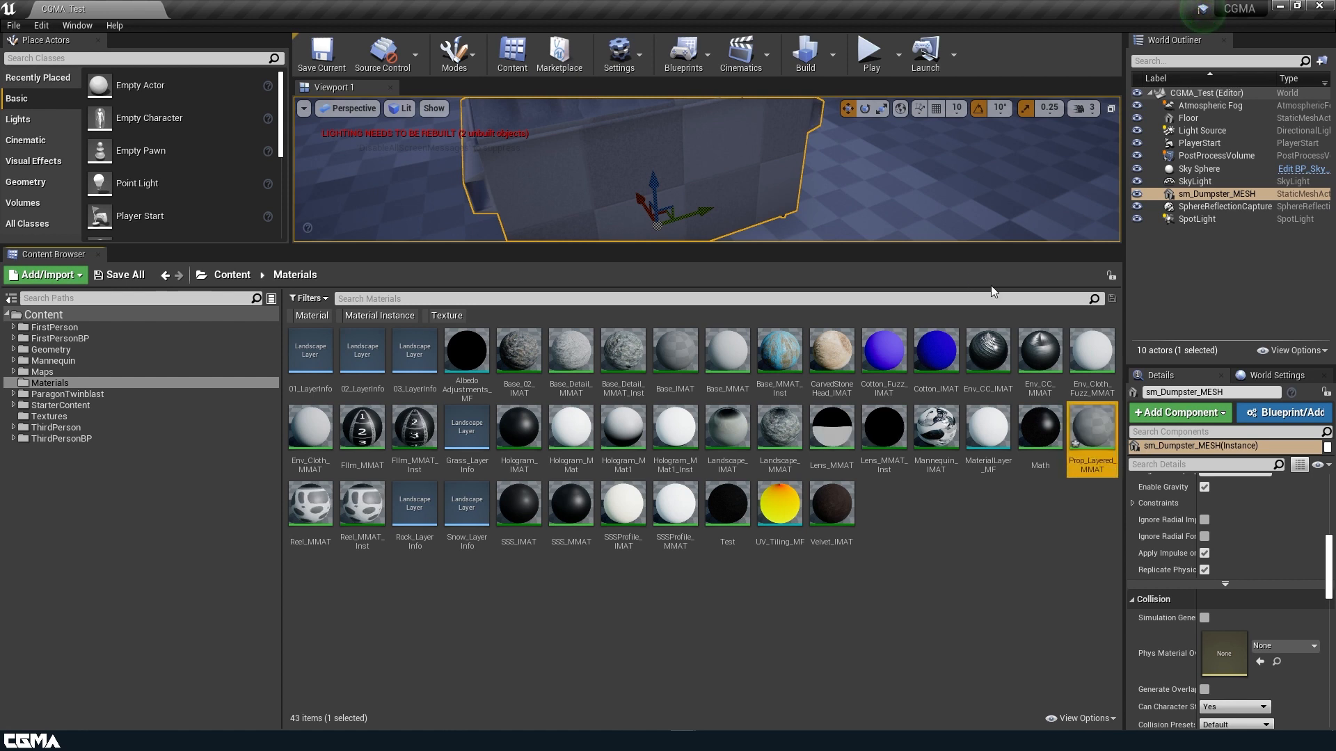
Create a material instance of Prop_Layered_MMAT and confirm its name.
{"action": "right_click", "coordinate": [1092, 424]}
{"action": "left_click", "coordinate": [1153, 83]}
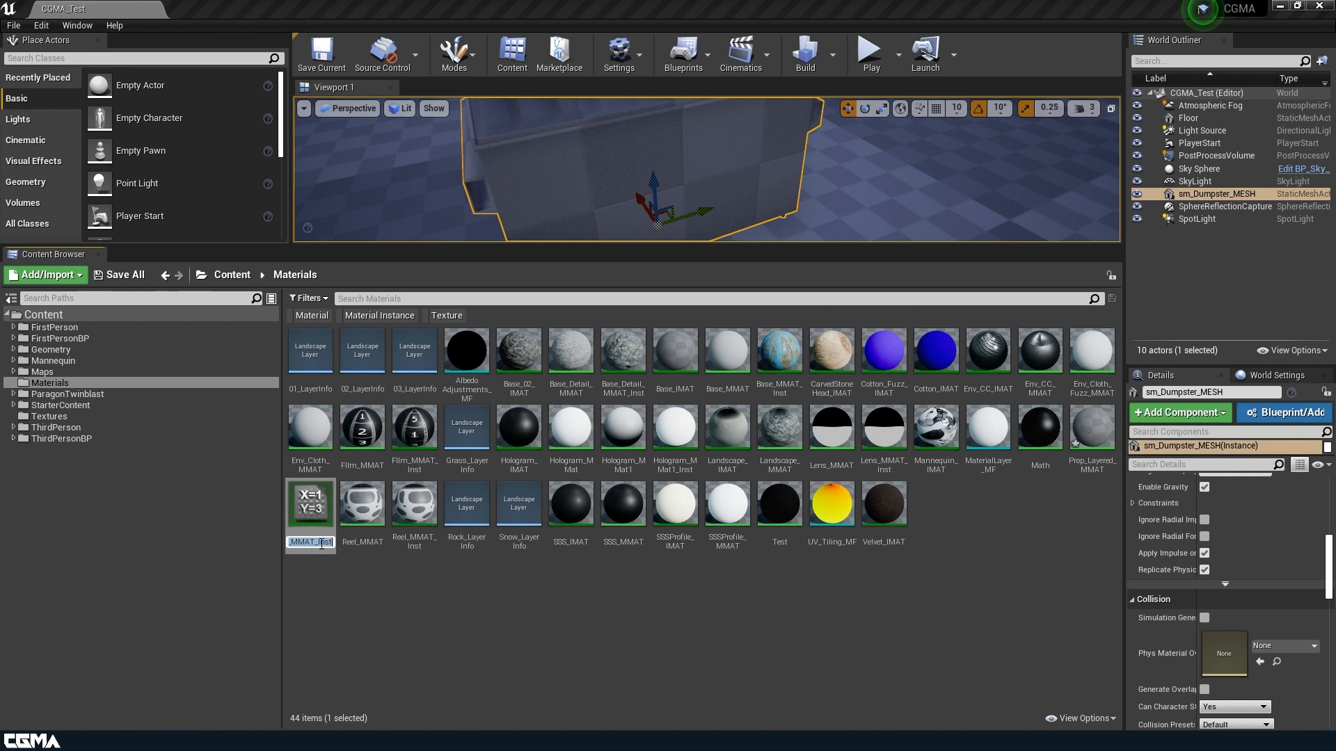
{"action": "left_click", "coordinate": [321, 543]}
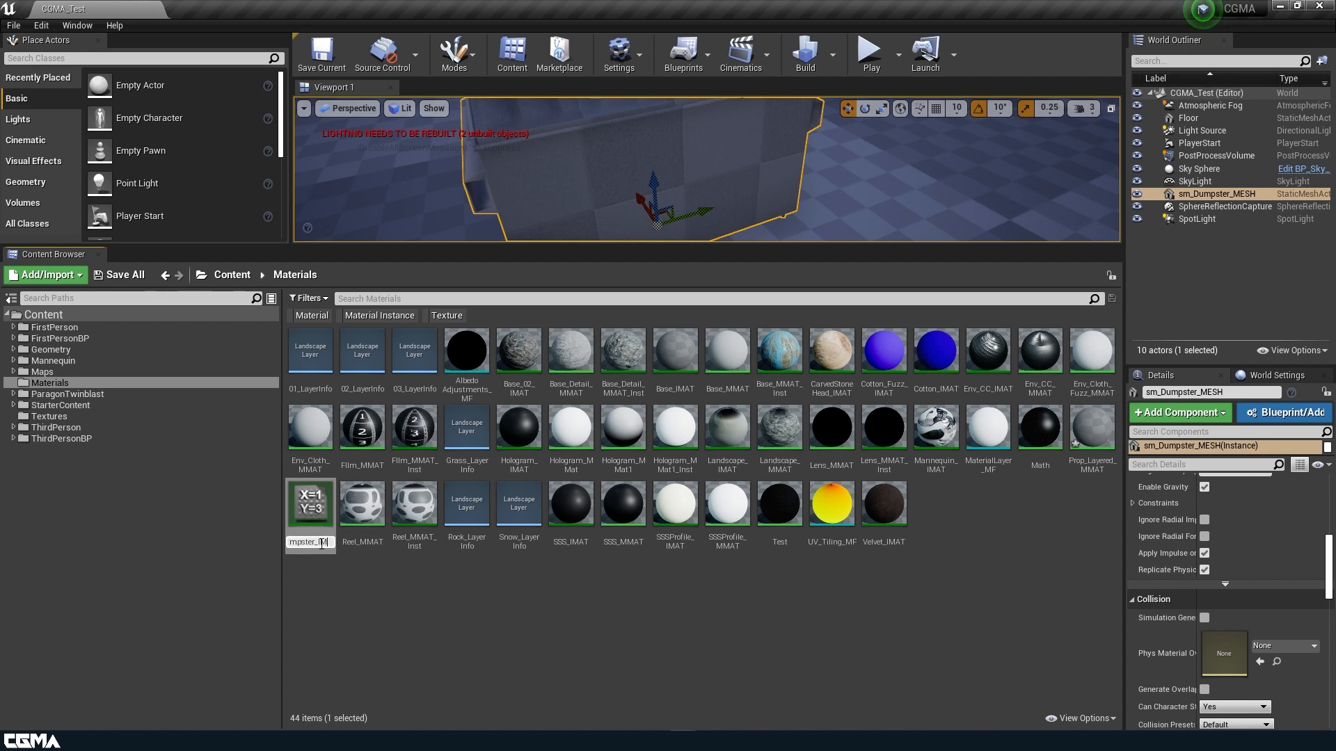
{"action": "key", "text": "Return"}
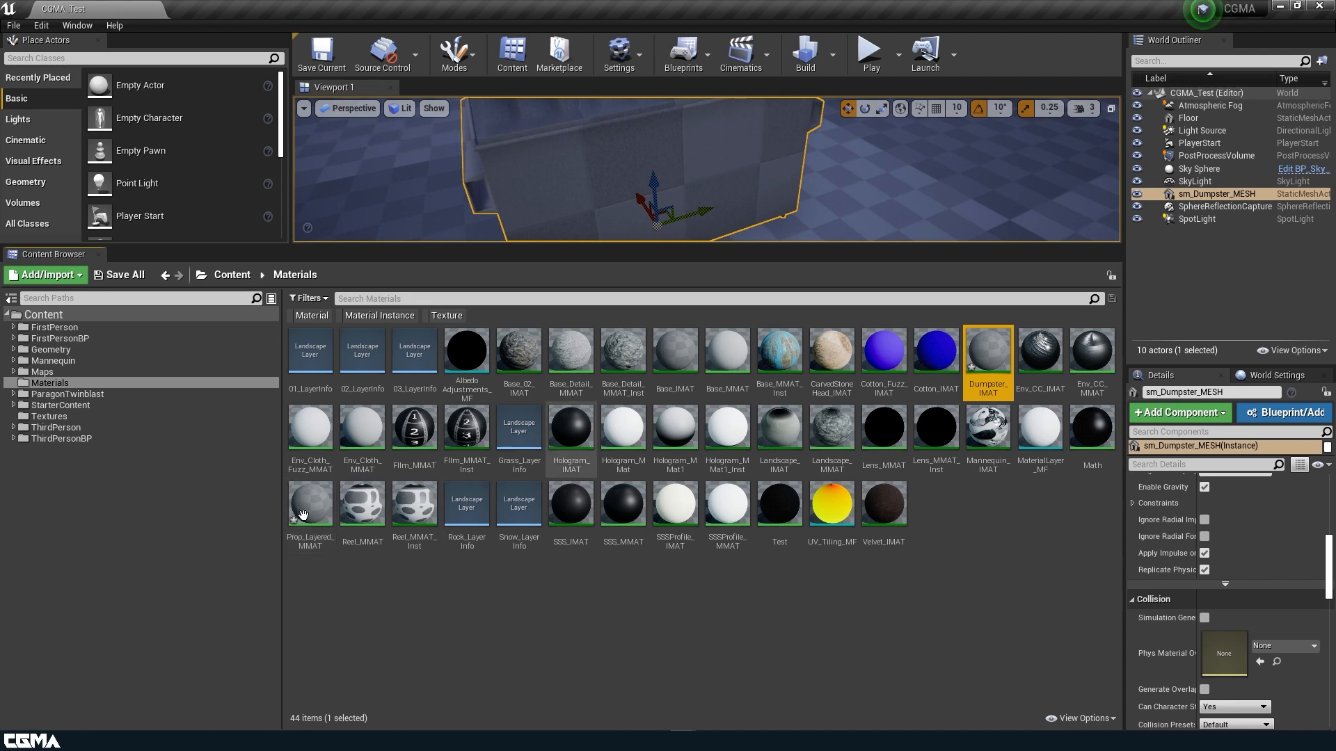
Open Prop_Layered_MMAT in the material editor and frame its output node.
{"action": "double_click", "coordinate": [311, 514]}
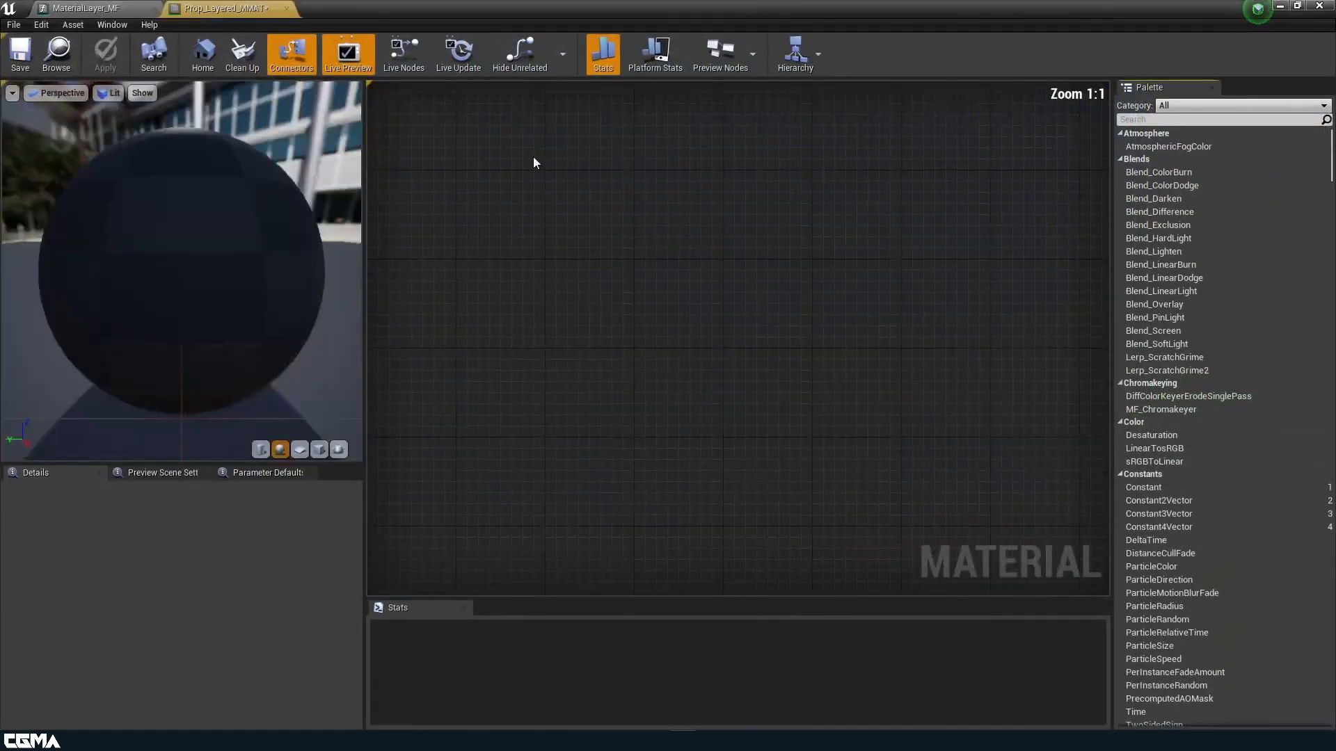
{"action": "right_click_drag", "start_coordinate": [532, 203], "coordinate": [810, 226]}
{"action": "scroll", "coordinate": [704, 203], "scroll_direction": "down", "scroll_amount": 2}
{"action": "left_click", "coordinate": [118, 8]}
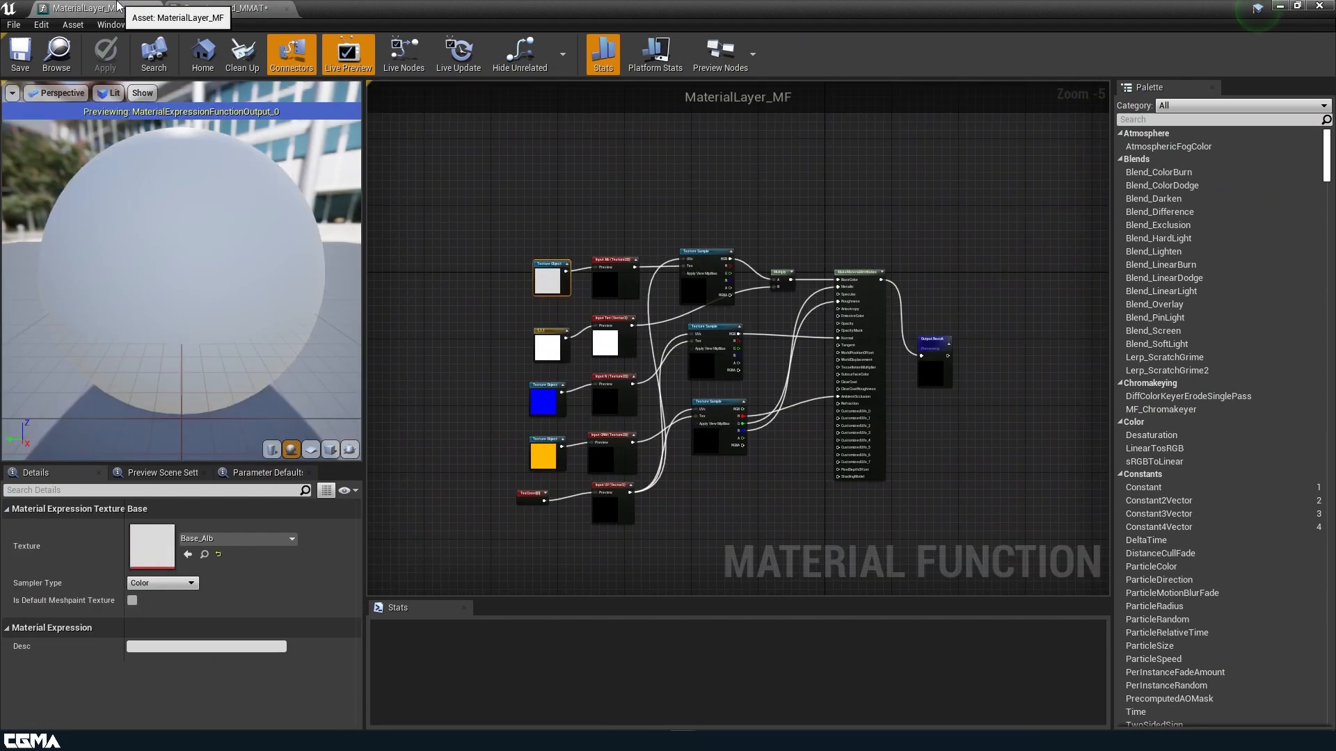
{"action": "left_click", "coordinate": [225, 8]}
Add a Material Function Call node using MaterialLayer_MF.
{"action": "right_click", "coordinate": [592, 214]}
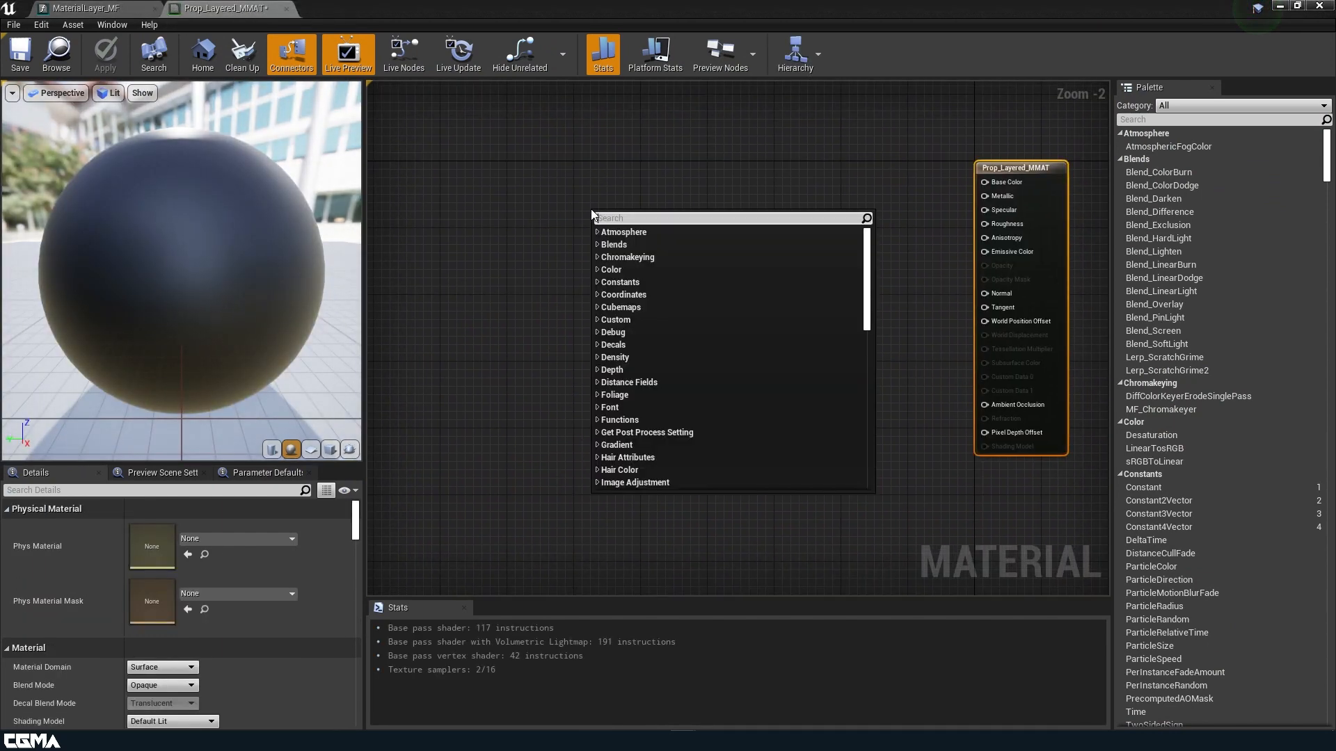
{"action": "type", "text": "function"}
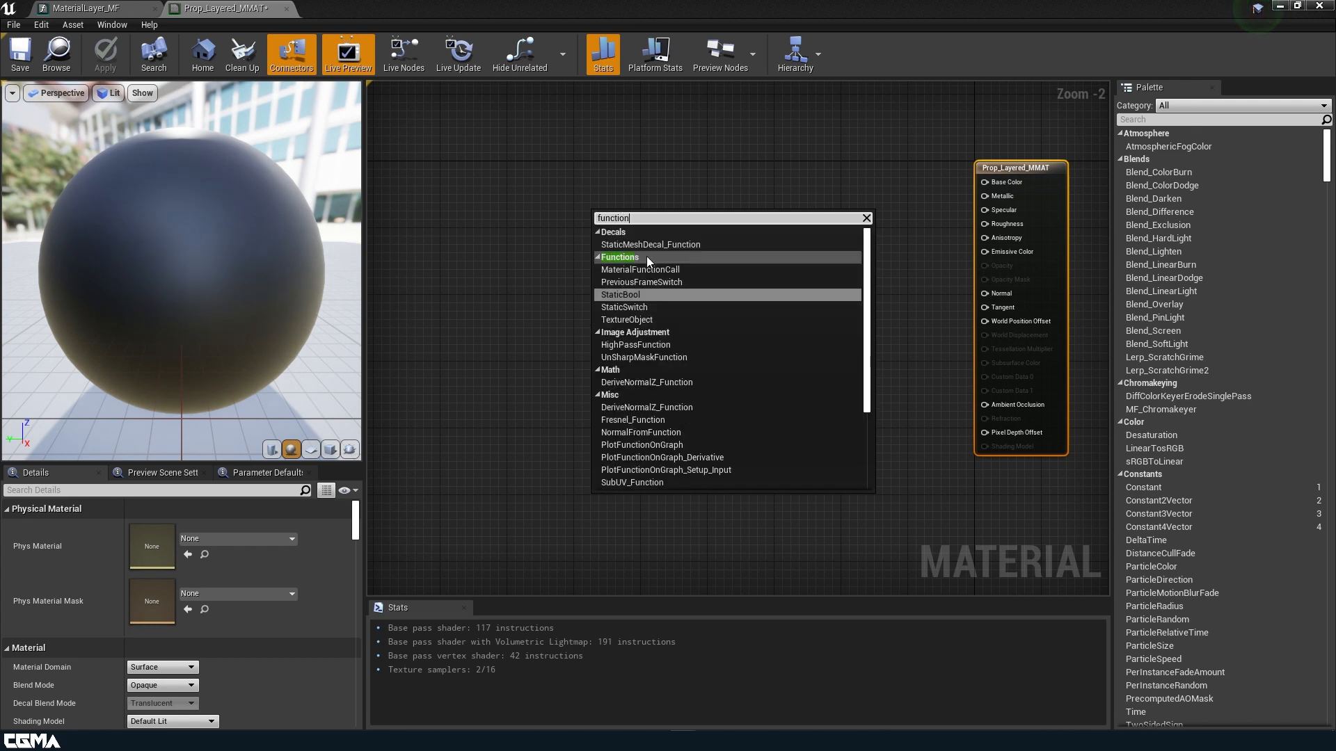
{"action": "left_click", "coordinate": [646, 268]}
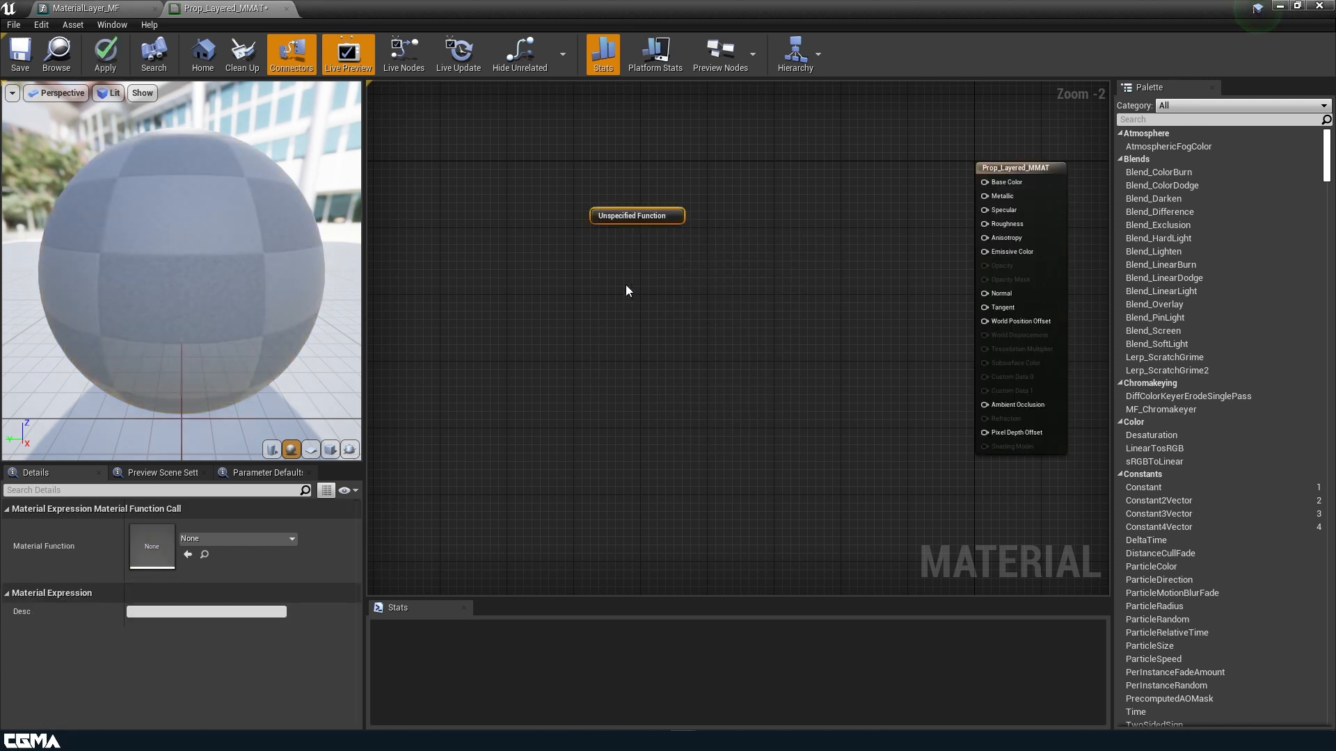
{"action": "left_click", "coordinate": [283, 541]}
{"action": "type", "text": "la"}
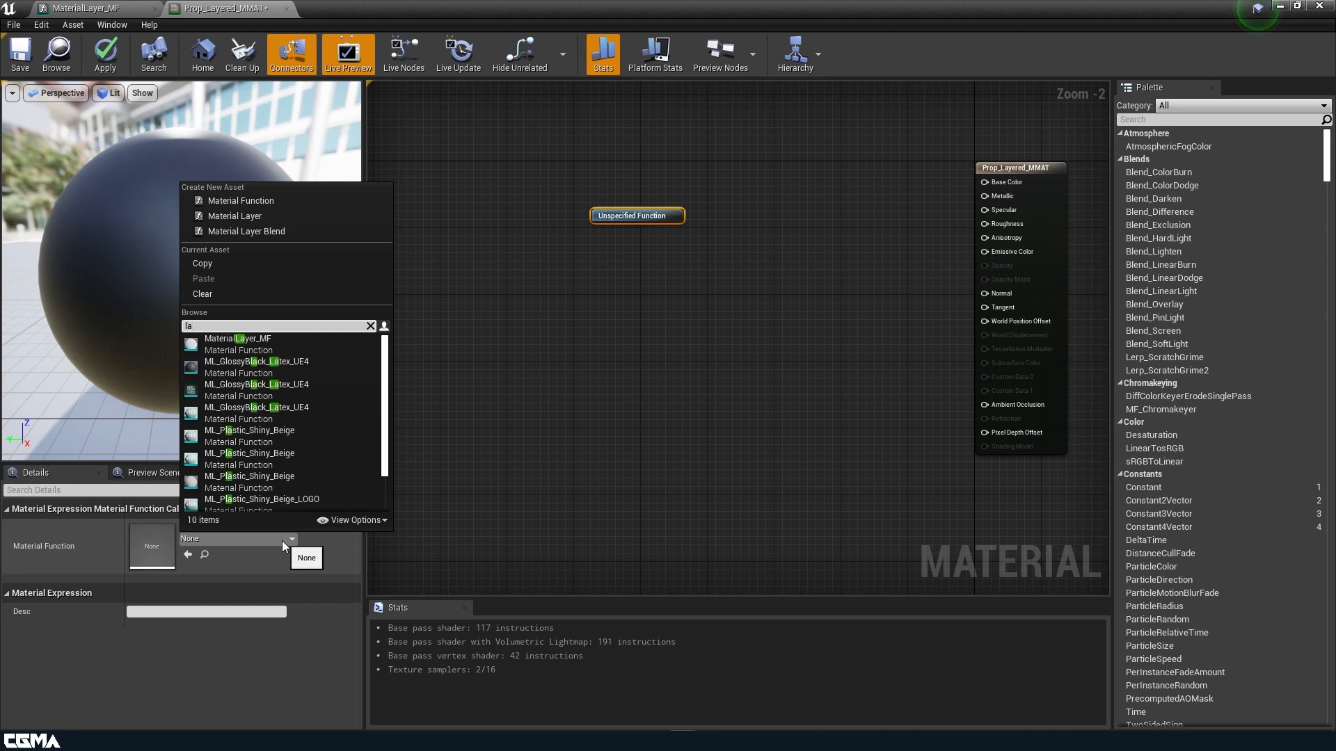
{"action": "type", "text": "yer"}
{"action": "left_click", "coordinate": [265, 346]}
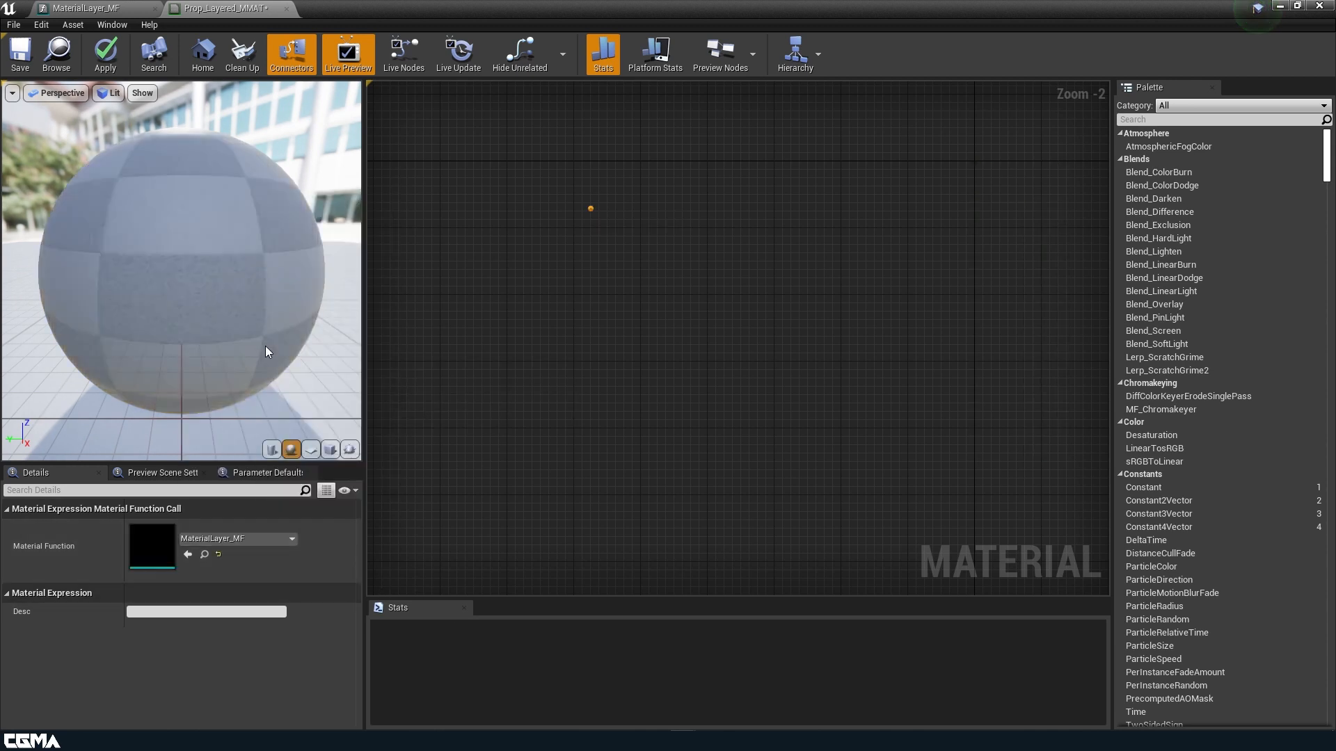
Open MaterialLayer_MF and review the Alb, Tint, N and ORM input properties.
{"action": "double_click", "coordinate": [604, 276]}
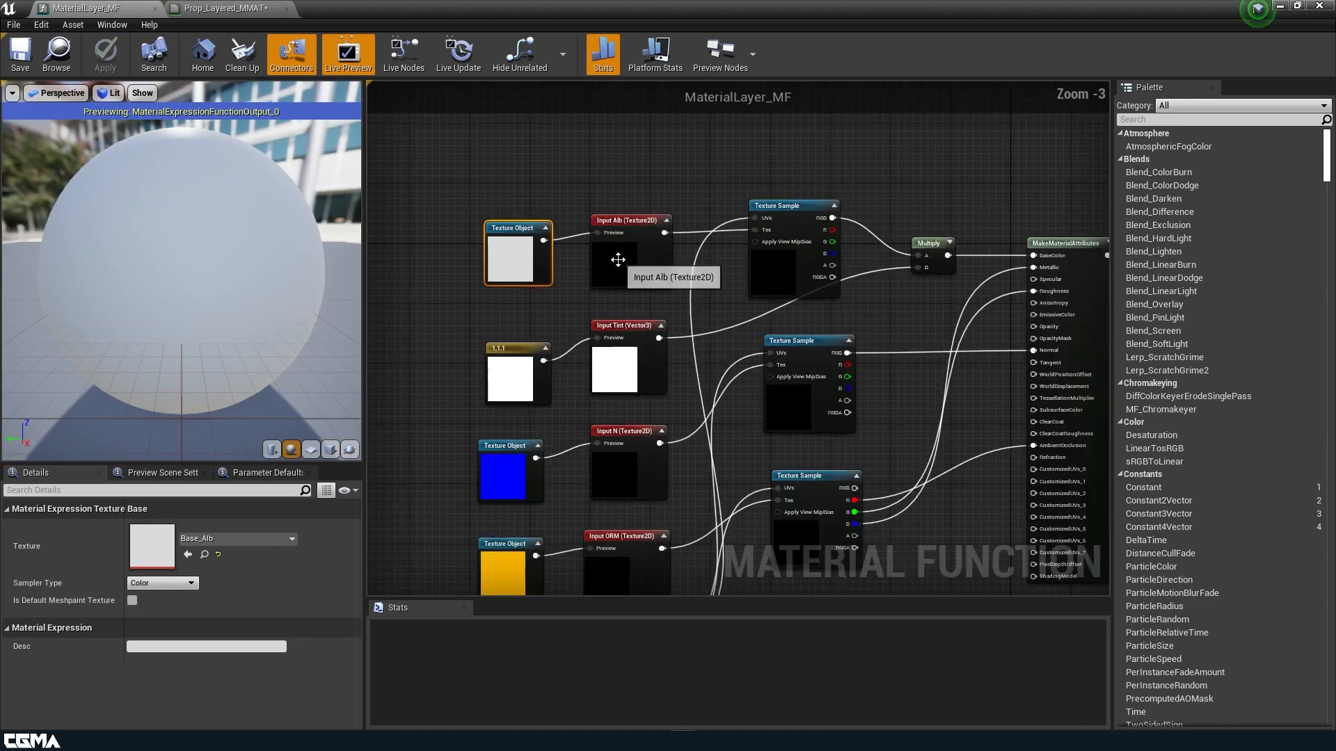
{"action": "left_click", "coordinate": [618, 259]}
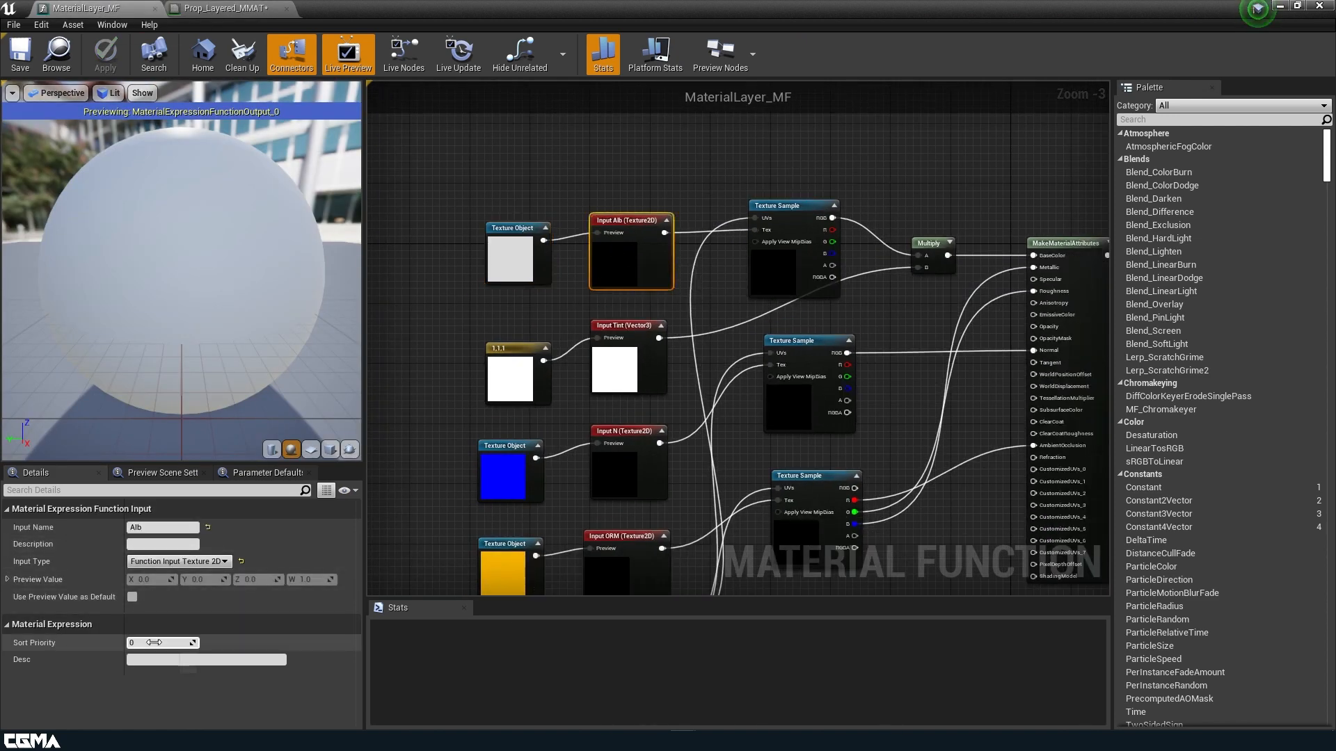
{"action": "left_click", "coordinate": [614, 369]}
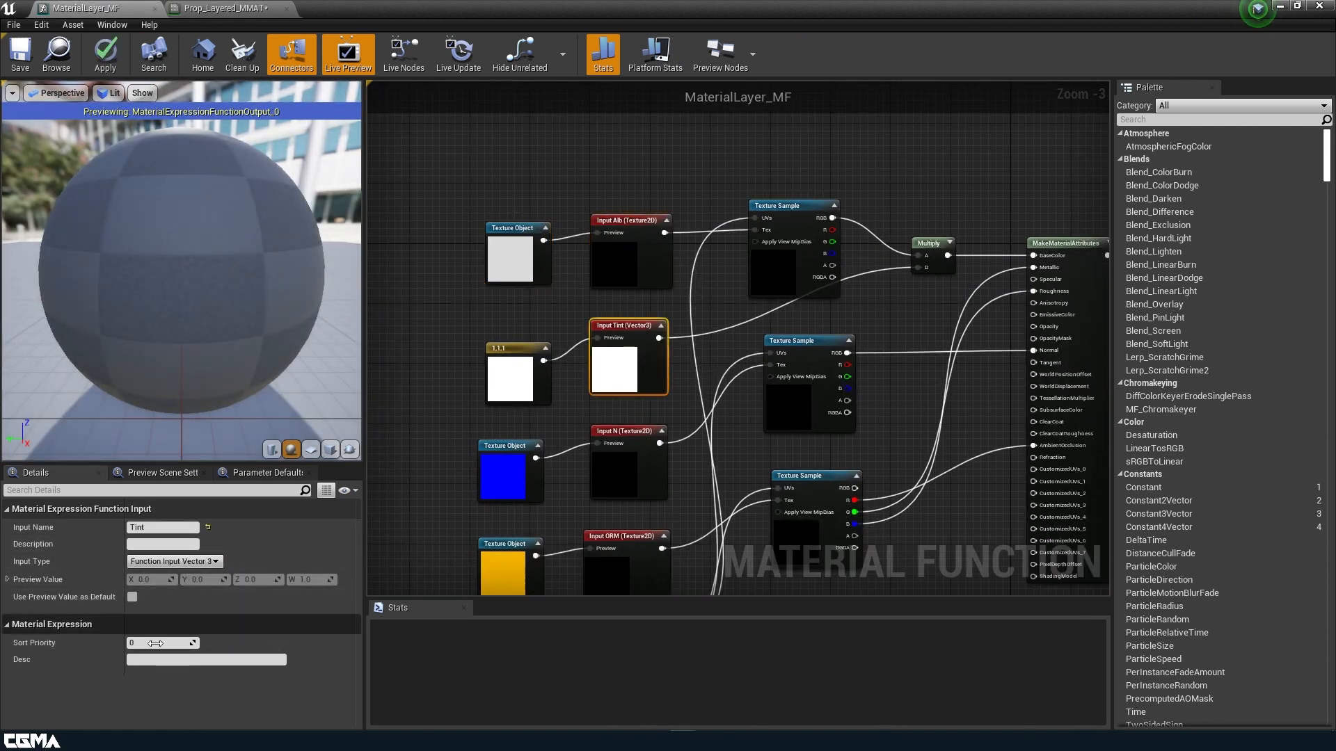
{"action": "left_click", "coordinate": [593, 468]}
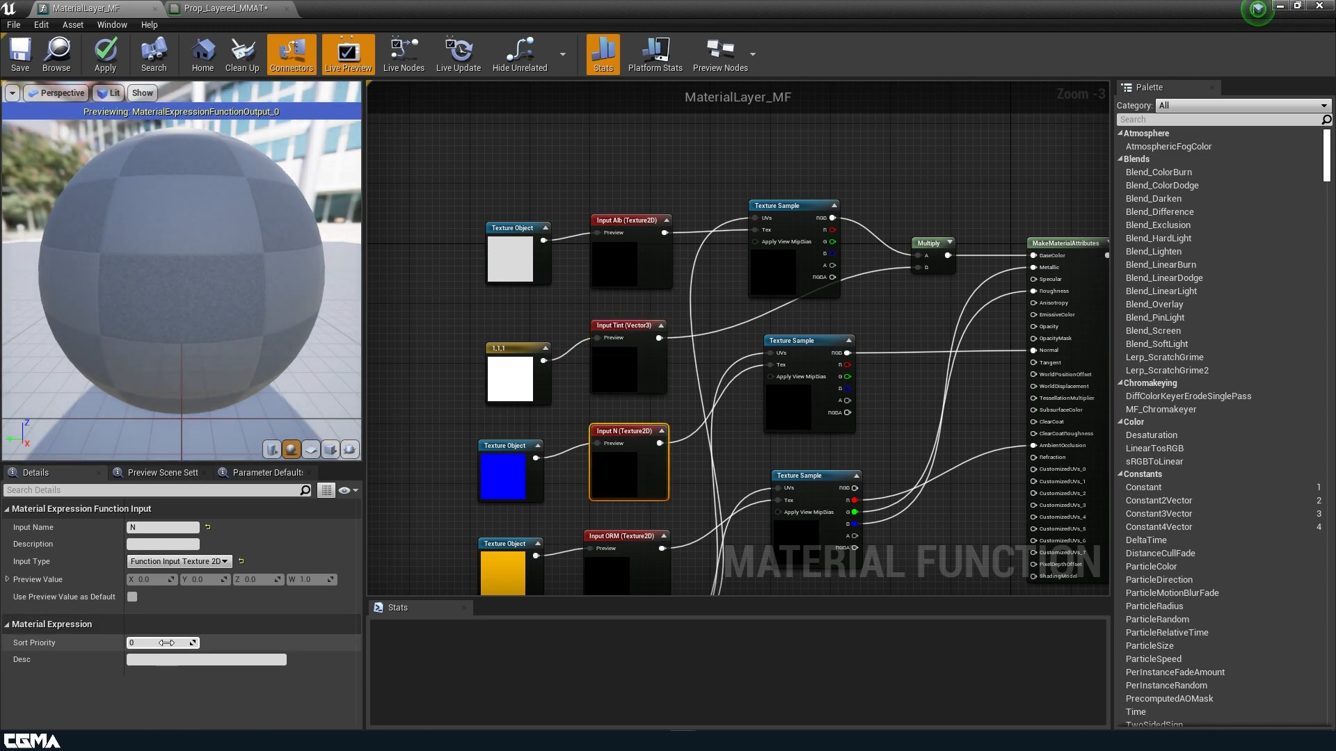
{"action": "right_click_drag", "start_coordinate": [513, 524], "coordinate": [489, 348]}
{"action": "left_click", "coordinate": [603, 389]}
Set Input UV's Sort Priority to 5 and save the function.
{"action": "left_click", "coordinate": [581, 501]}
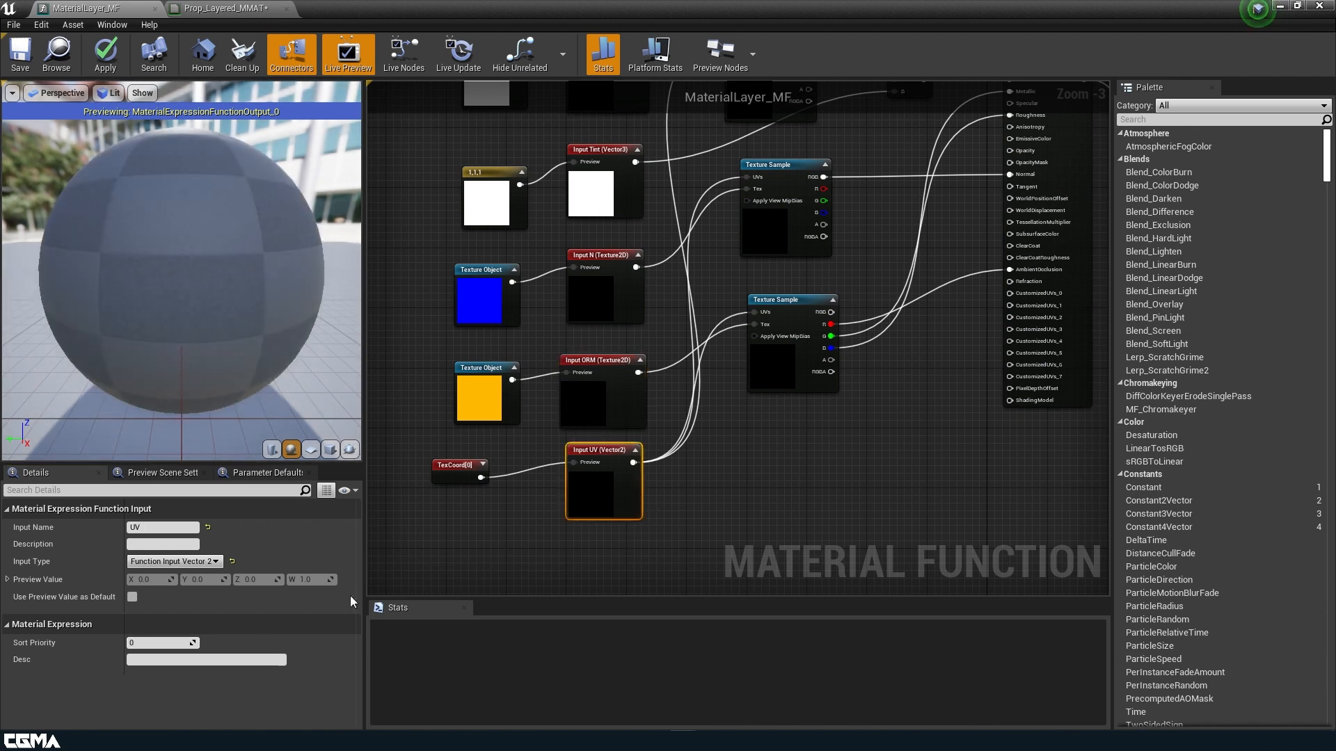
{"action": "left_click", "coordinate": [169, 643]}
{"action": "type", "text": "5"}
{"action": "key", "text": "Return"}
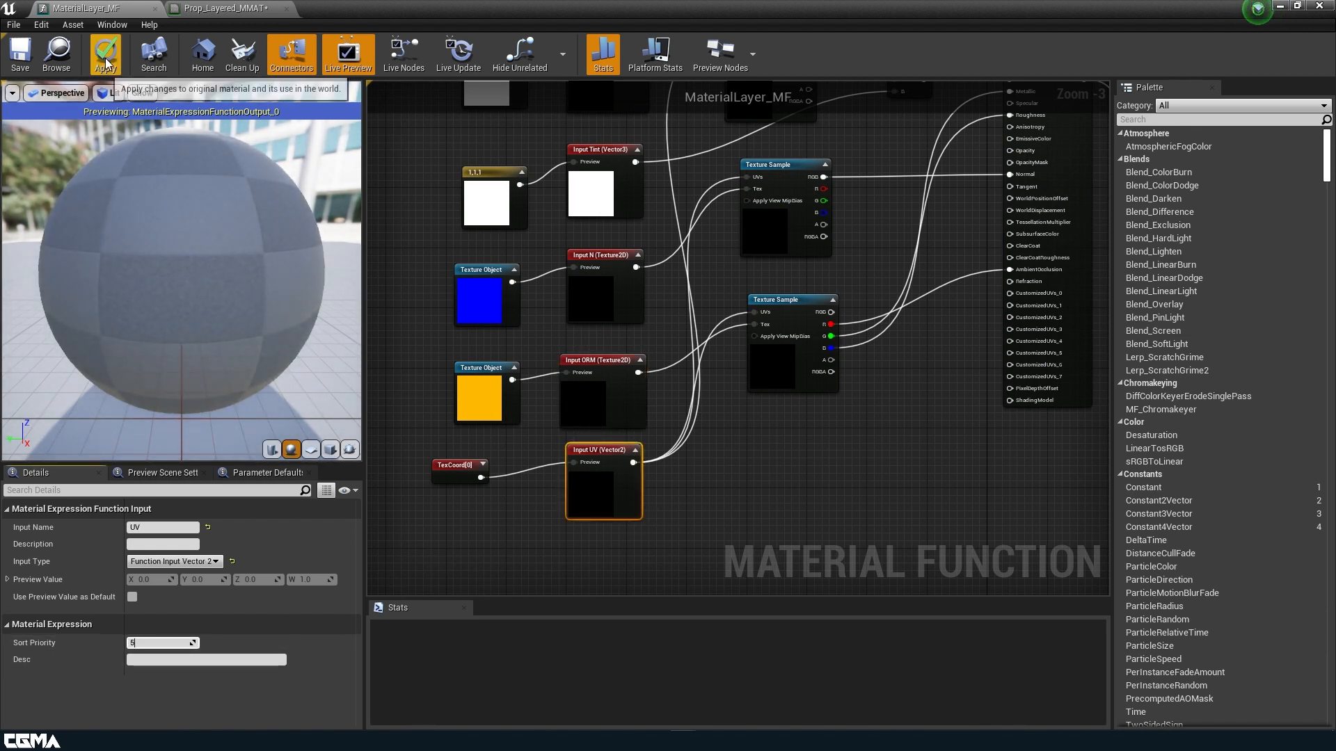
{"action": "left_click", "coordinate": [20, 52]}
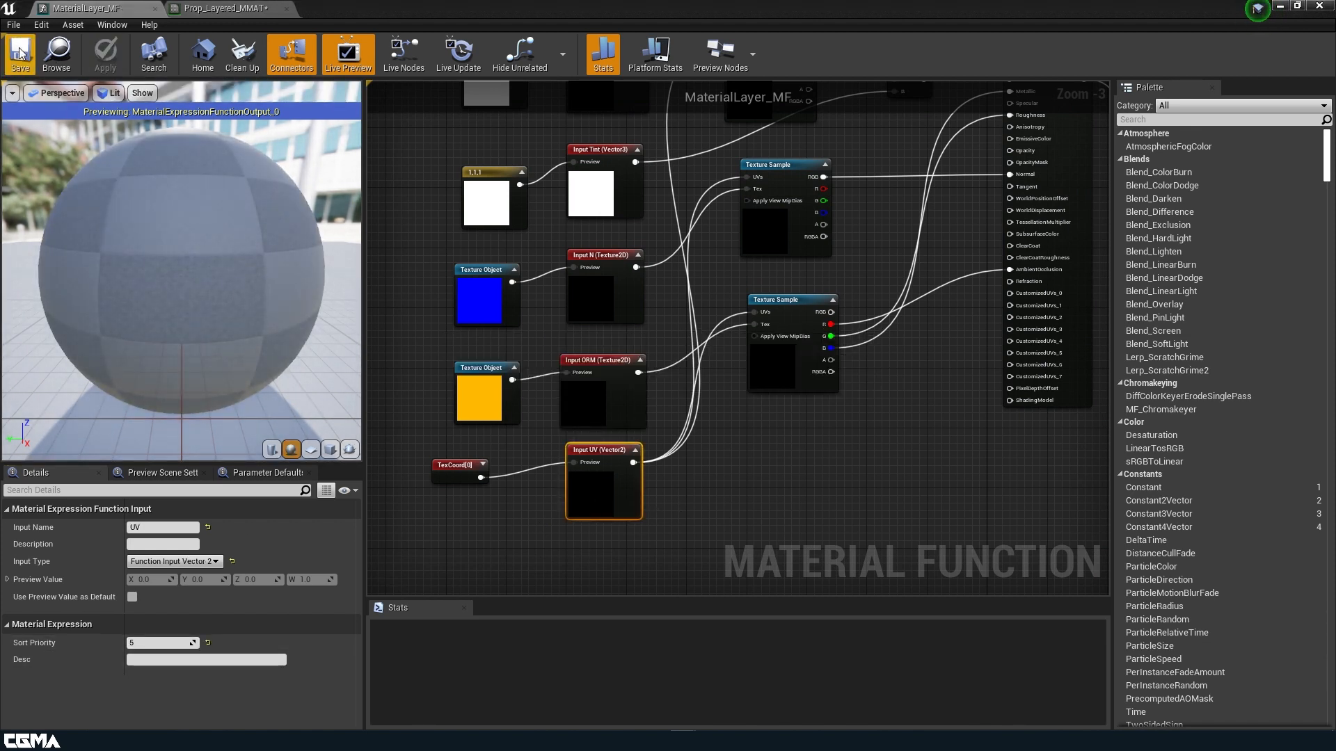
{"action": "left_click", "coordinate": [209, 8]}
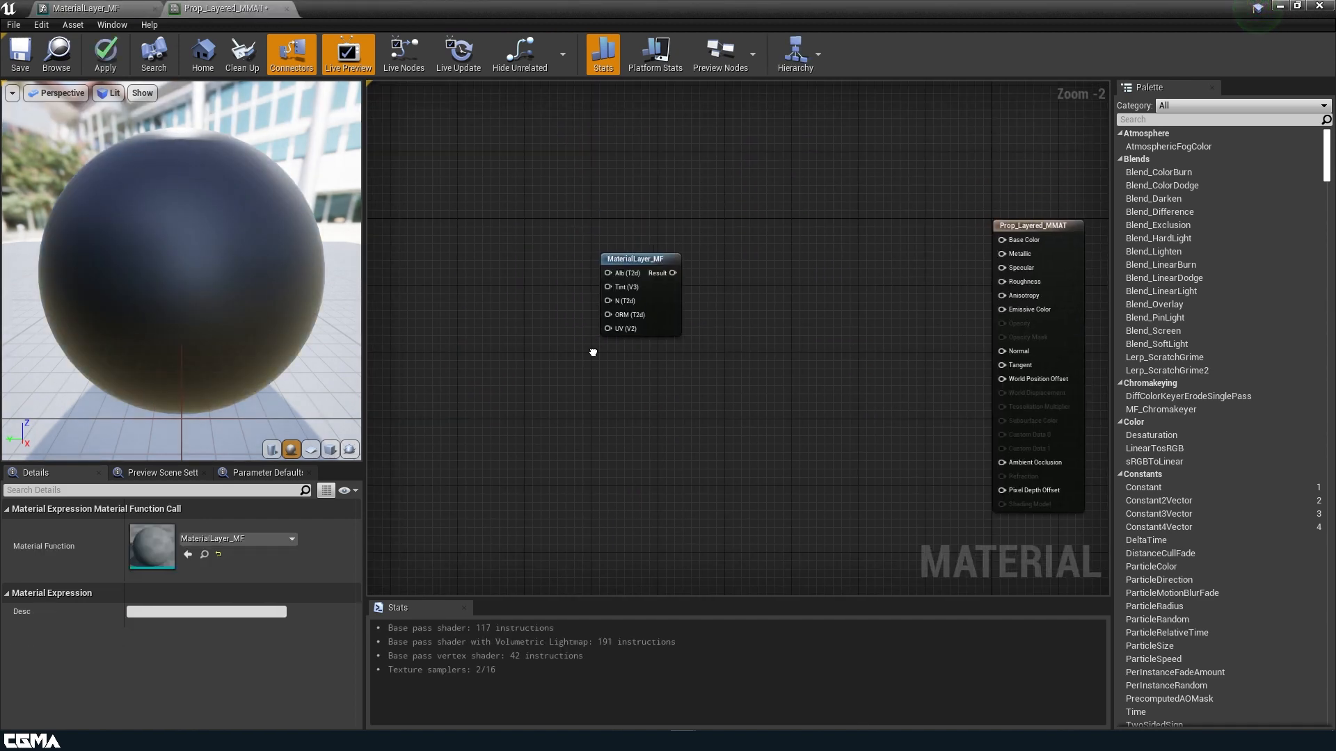
Drag t_Dumpster_Mask from the Textures folder into the Prop_Layered_MMAT graph as a Texture Sample.
{"action": "right_click_drag", "start_coordinate": [662, 278], "coordinate": [1103, 307]}
{"action": "scroll", "coordinate": [839, 314], "scroll_direction": "down", "scroll_amount": 2}
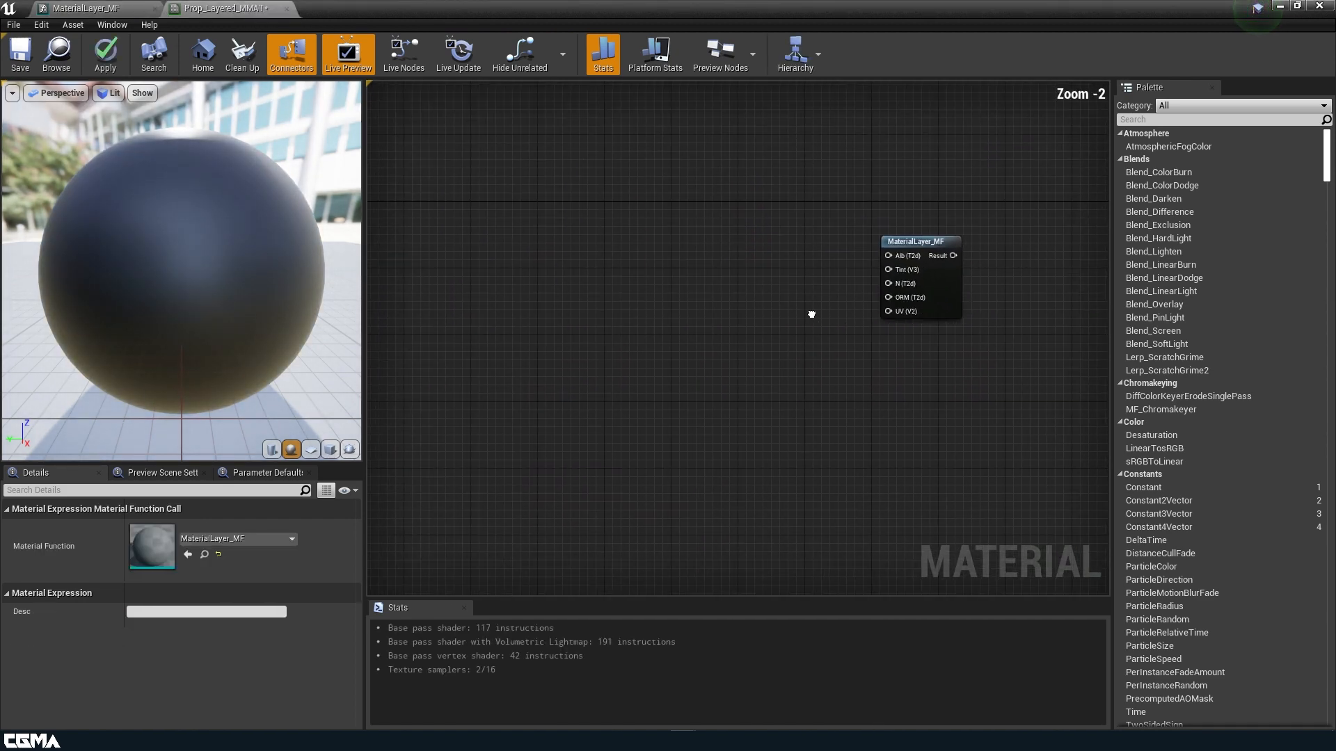
{"action": "right_click_drag", "start_coordinate": [811, 310], "coordinate": [885, 320]}
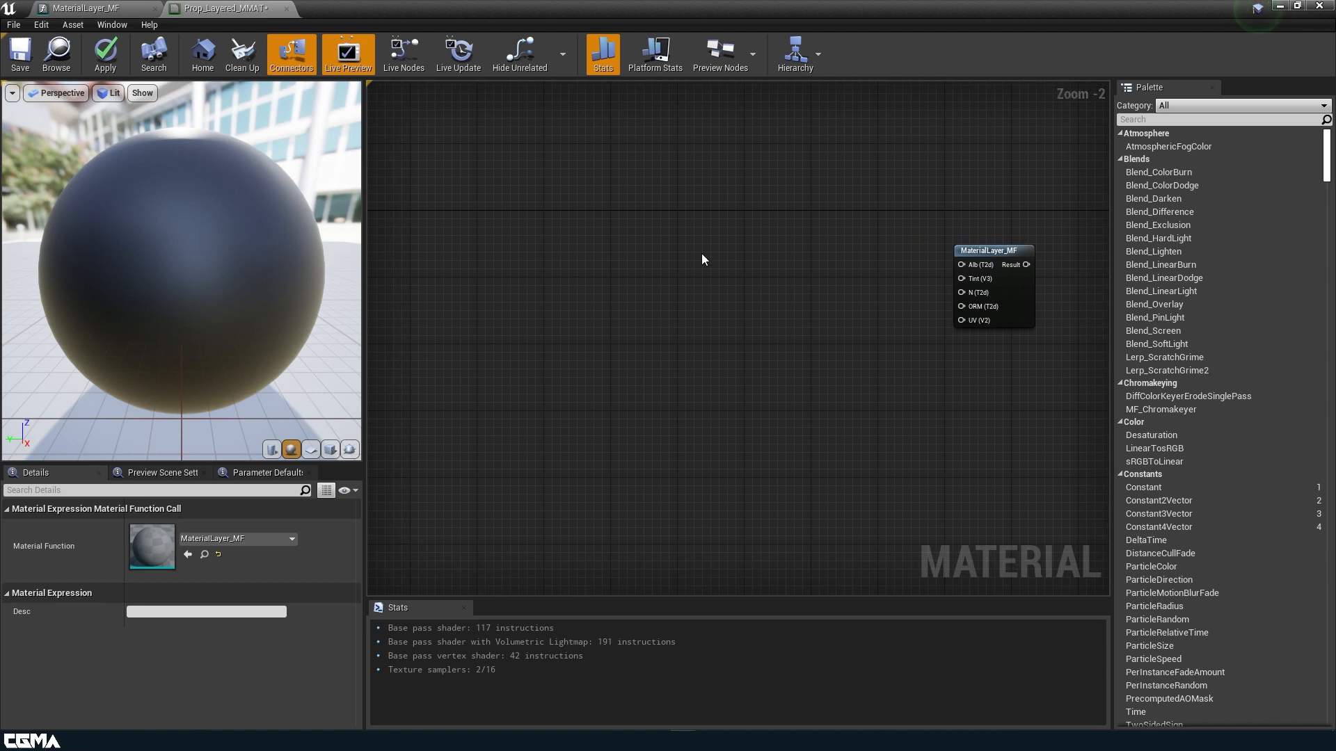
{"action": "right_click_drag", "start_coordinate": [772, 278], "coordinate": [628, 267]}
{"action": "left_click_drag", "start_coordinate": [657, 7], "coordinate": [835, 356]}
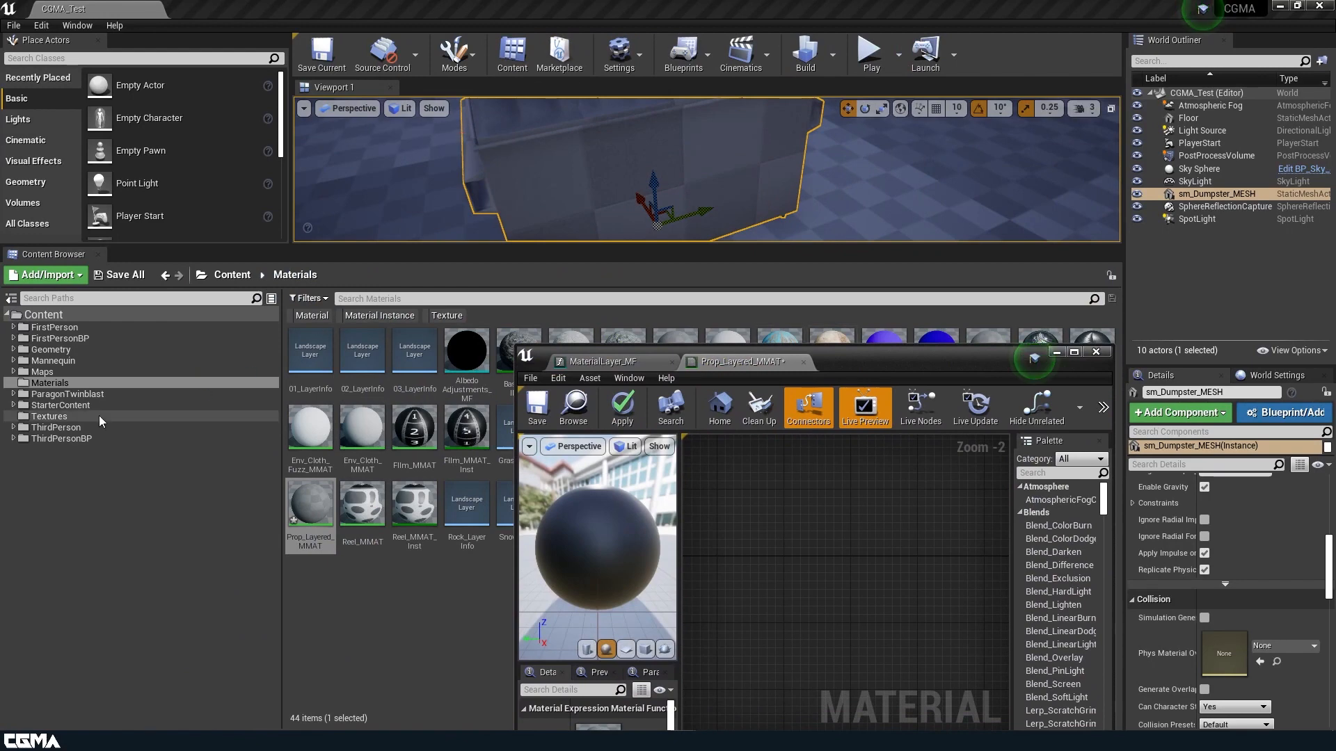
{"action": "left_click_drag", "start_coordinate": [634, 337], "coordinate": [594, 343]}
{"action": "left_click_drag", "start_coordinate": [715, 206], "coordinate": [366, 42]}
{"action": "left_click_drag", "start_coordinate": [978, 505], "coordinate": [348, 295]}
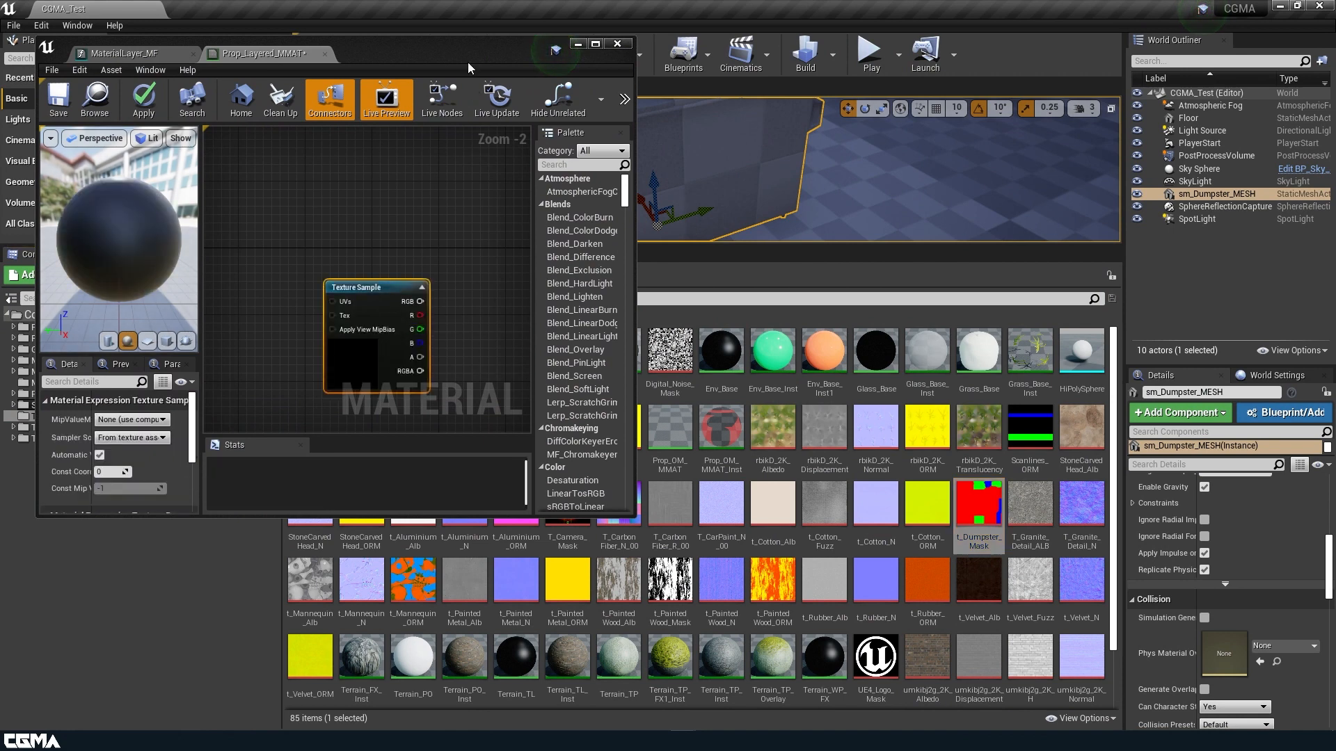
Maximize the material editor again and position the Texture Sample below the function call.
{"action": "left_click_drag", "start_coordinate": [468, 57], "coordinate": [830, 60]}
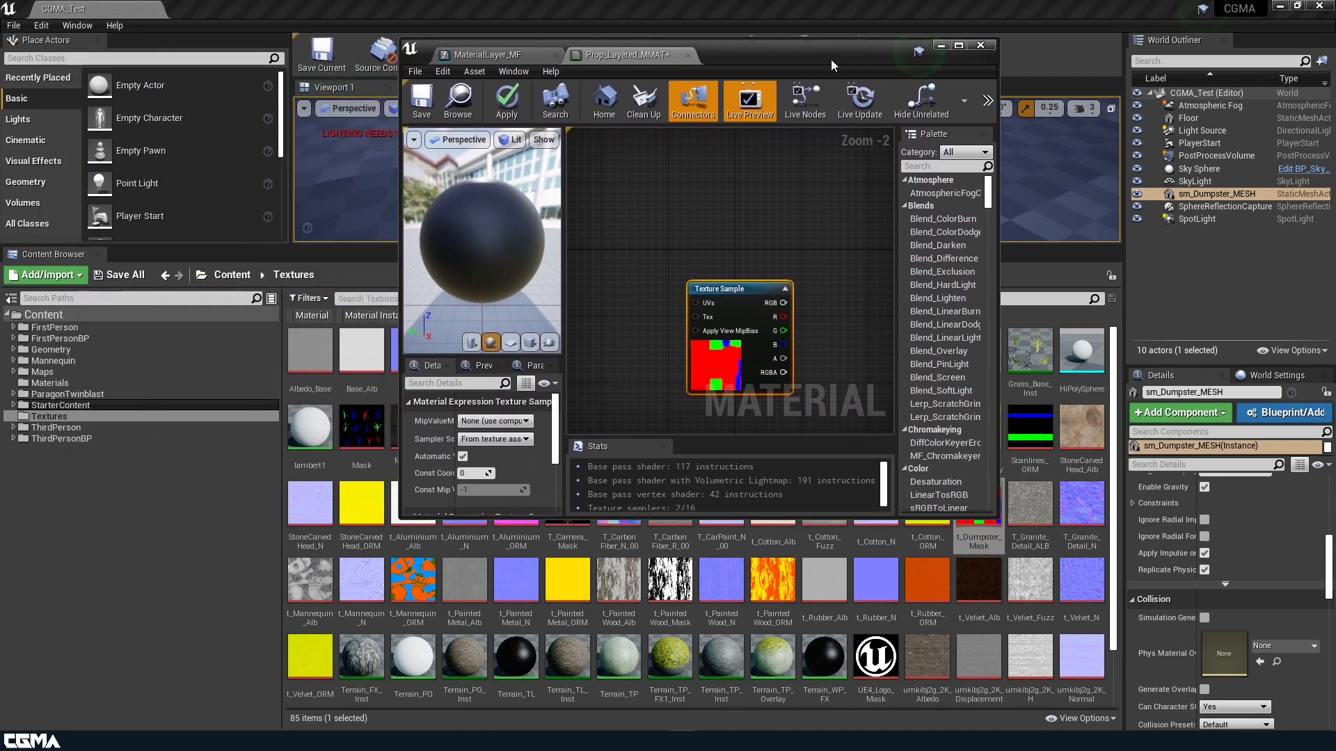
{"action": "double_click", "coordinate": [831, 59]}
{"action": "right_click_drag", "start_coordinate": [652, 145], "coordinate": [722, 204]}
{"action": "left_click_drag", "start_coordinate": [610, 379], "coordinate": [727, 515]}
{"action": "right_click_drag", "start_coordinate": [745, 344], "coordinate": [631, 299]}
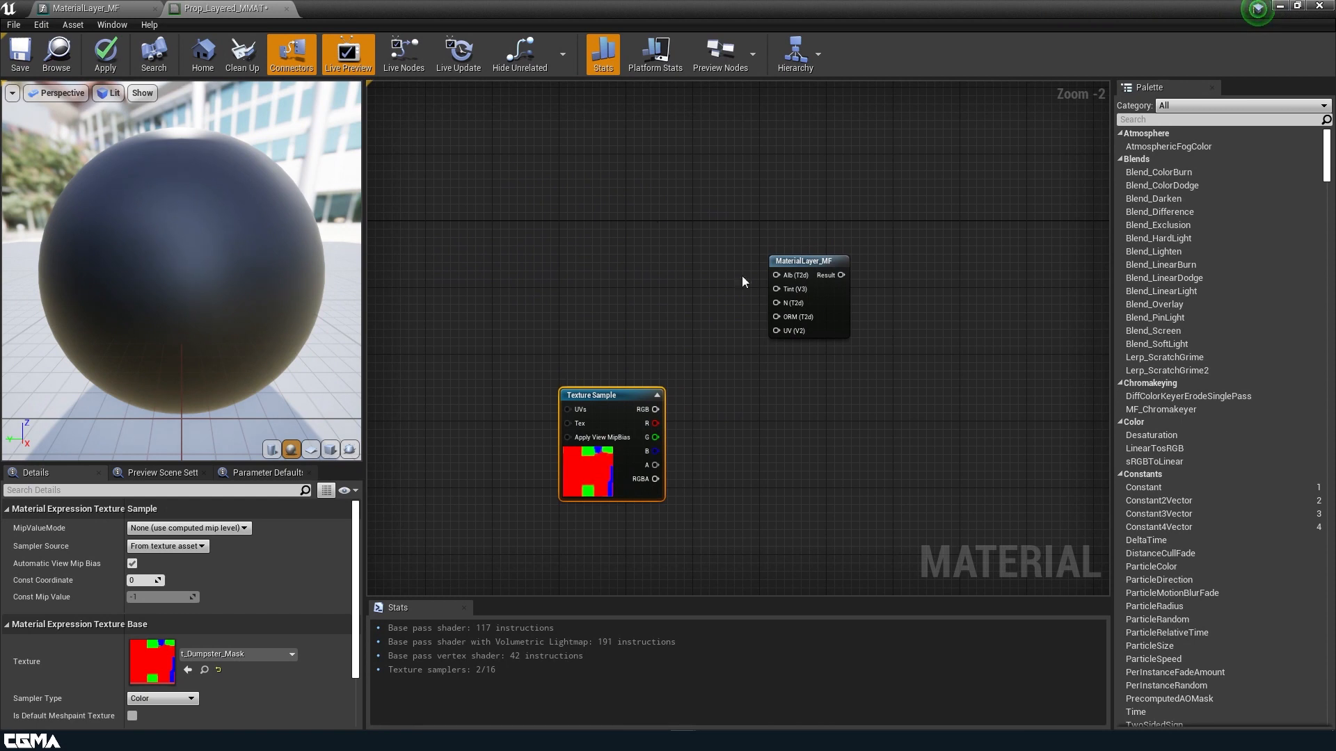
{"action": "right_click", "coordinate": [580, 198]}
{"action": "type", "text": "tex"}
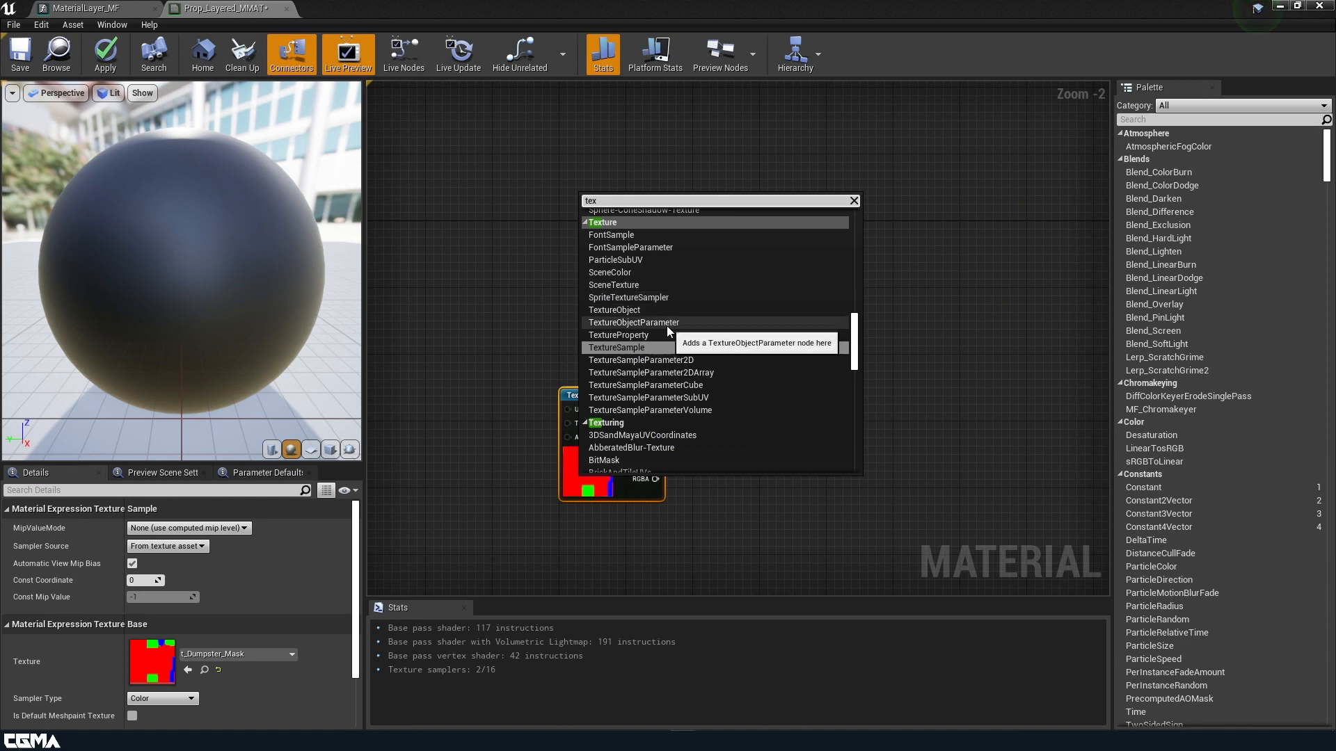
Add a Texture Object Parameter, paste two copies, and stack the three Param nodes vertically.
{"action": "left_click", "coordinate": [667, 324]}
{"action": "left_click_drag", "start_coordinate": [587, 215], "coordinate": [583, 156]}
{"action": "left_click_drag", "start_coordinate": [593, 452], "coordinate": [793, 477]}
{"action": "left_click", "coordinate": [591, 177]}
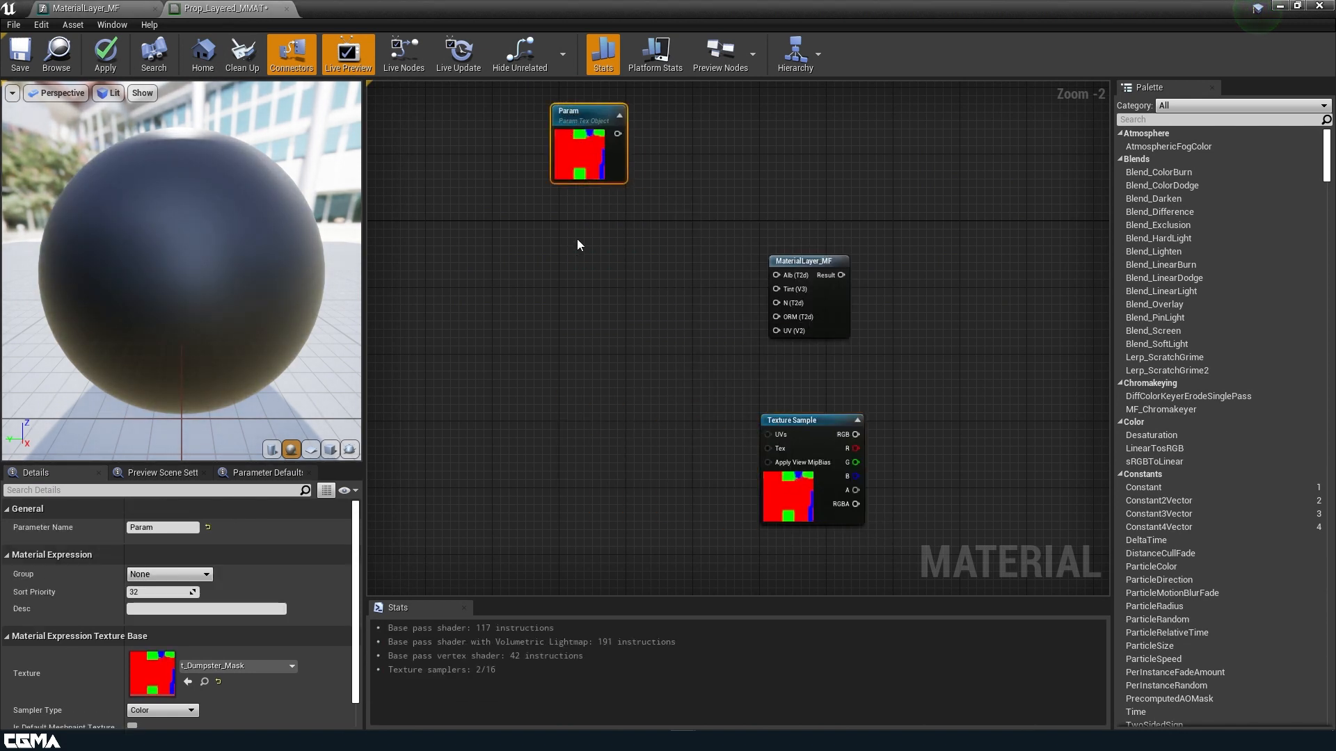
{"action": "key", "text": "ctrl+v"}
{"action": "key", "text": "ctrl+v"}
{"action": "left_click_drag", "start_coordinate": [615, 417], "coordinate": [591, 401]}
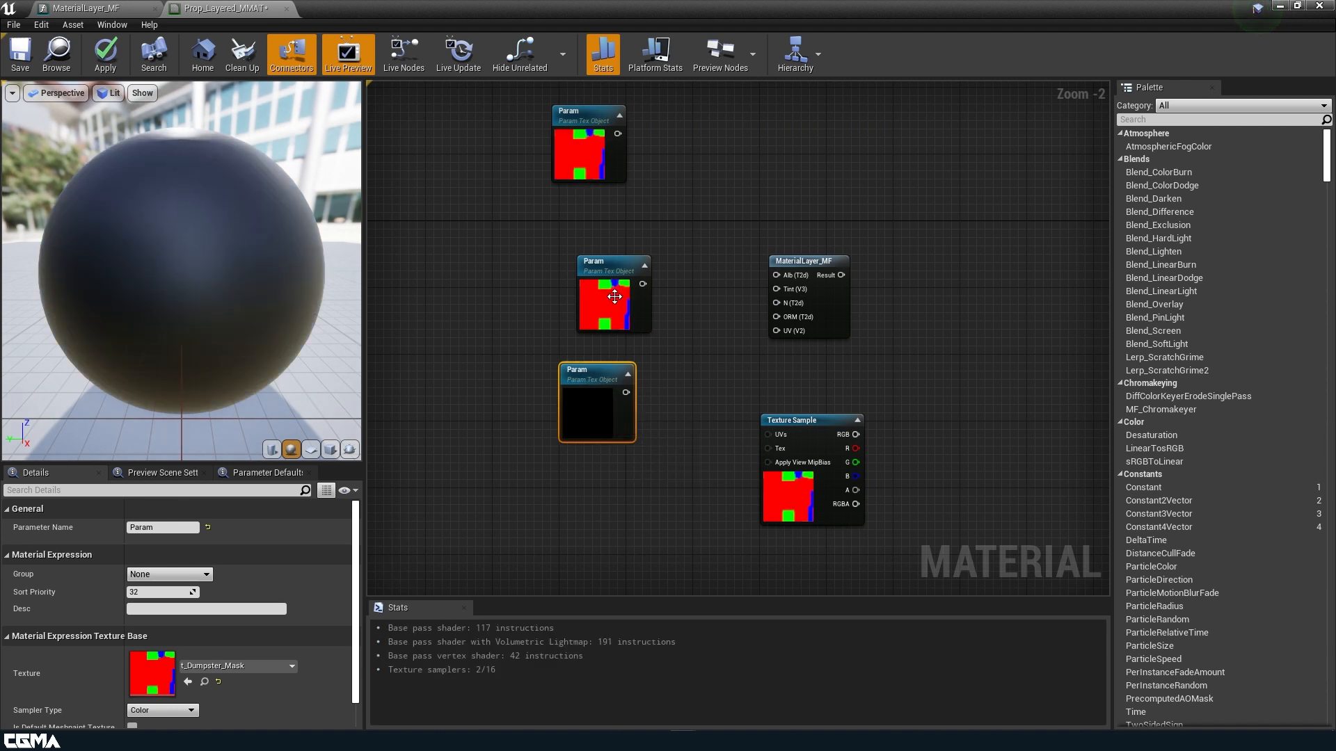
{"action": "left_click_drag", "start_coordinate": [603, 310], "coordinate": [580, 250]}
{"action": "left_click_drag", "start_coordinate": [607, 429], "coordinate": [590, 360]}
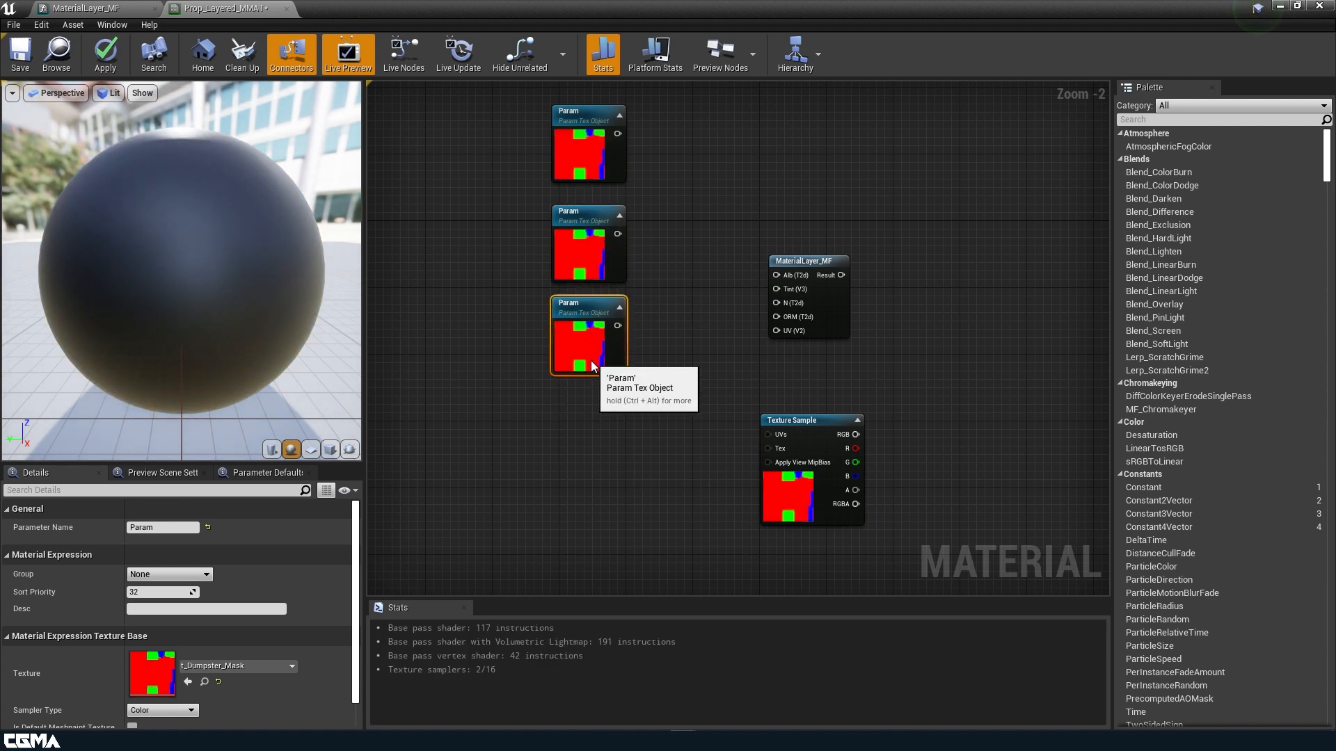
{"action": "scroll", "coordinate": [599, 363], "scroll_direction": "down", "scroll_amount": 3}
{"action": "left_click_drag", "start_coordinate": [645, 410], "coordinate": [583, 245]}
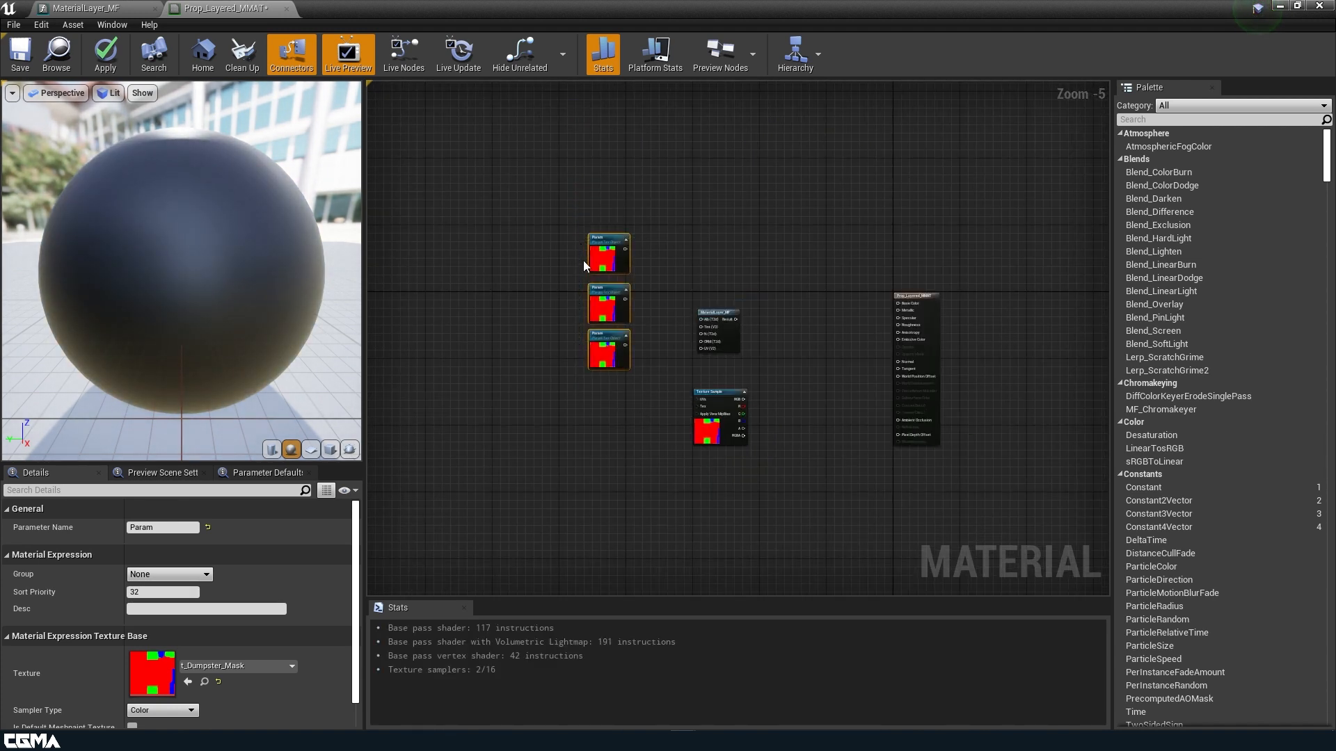
Rename the top texture parameter to 'Layer 01 Albedo' and begin typing its group 'Layer'.
{"action": "left_click", "coordinate": [592, 270]}
{"action": "left_click", "coordinate": [159, 527]}
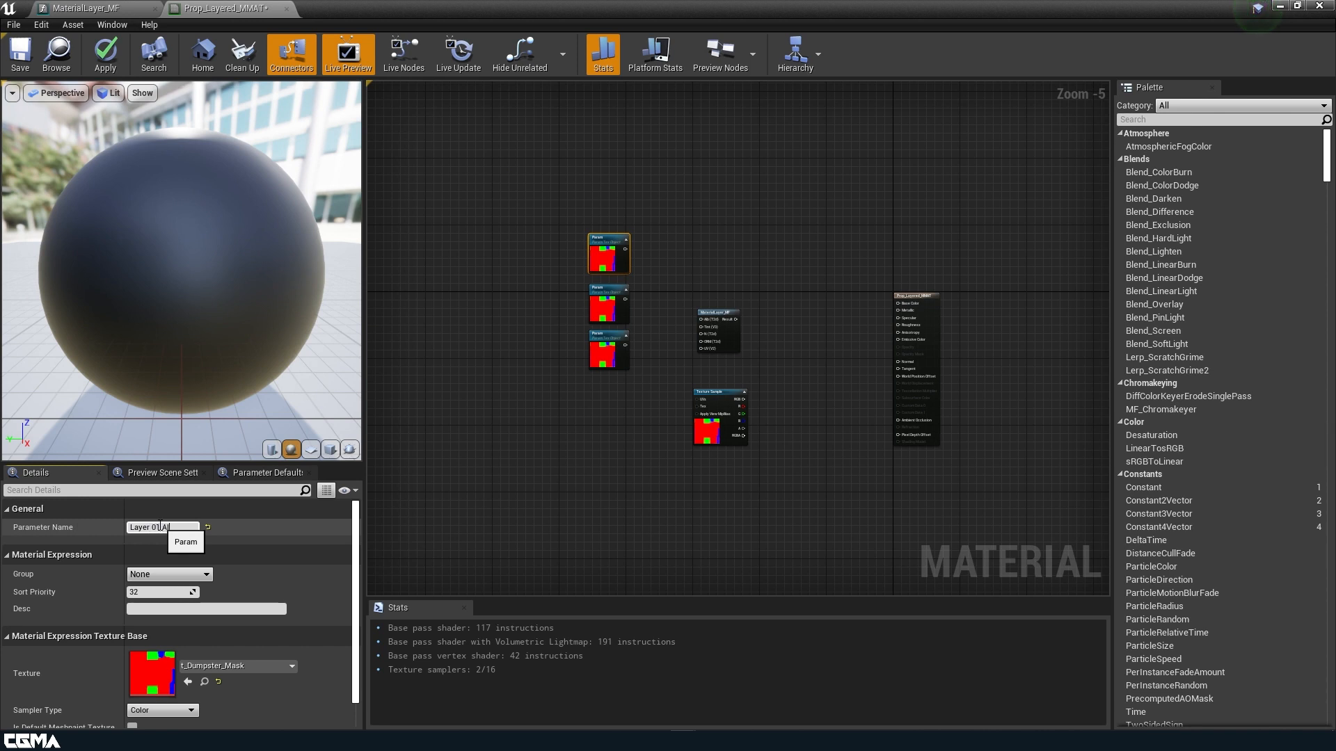
{"action": "type", "text": "Layer 01 Albedo"}
{"action": "left_click", "coordinate": [172, 575]}
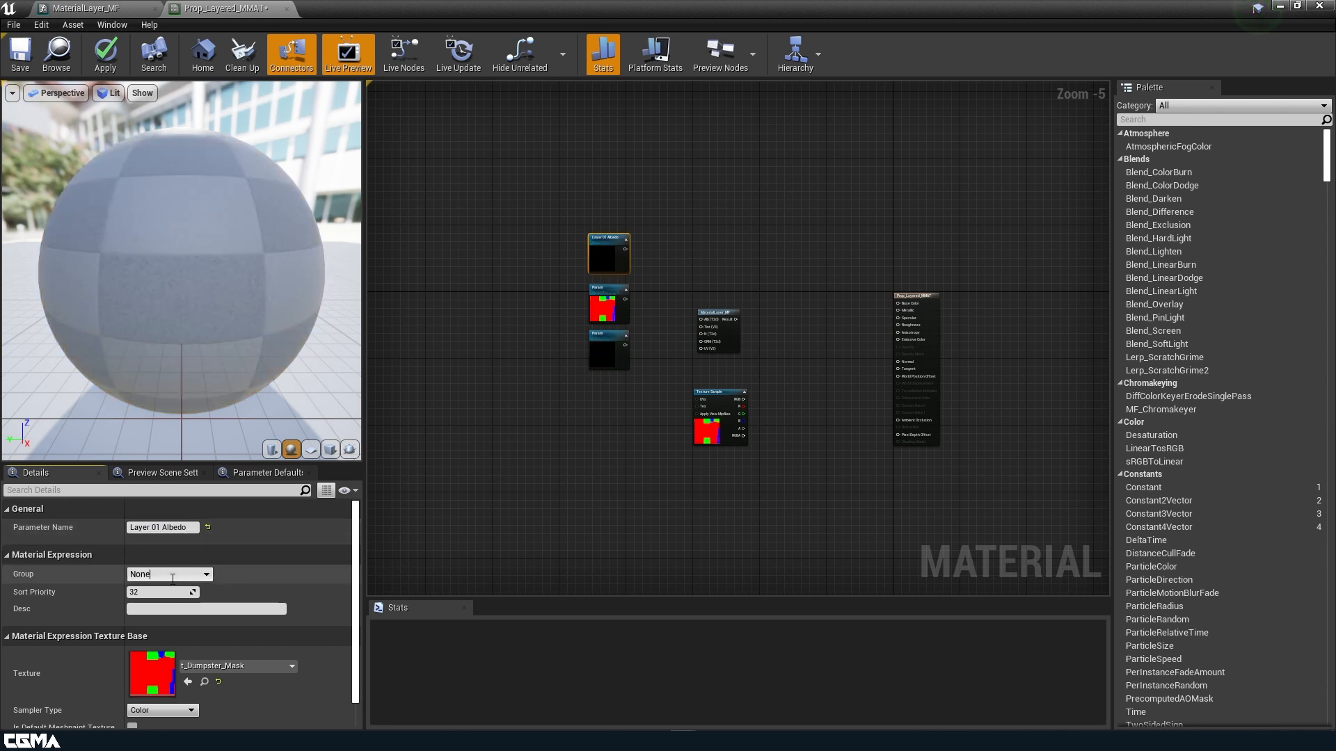
{"action": "type", "text": "Layer 01"}
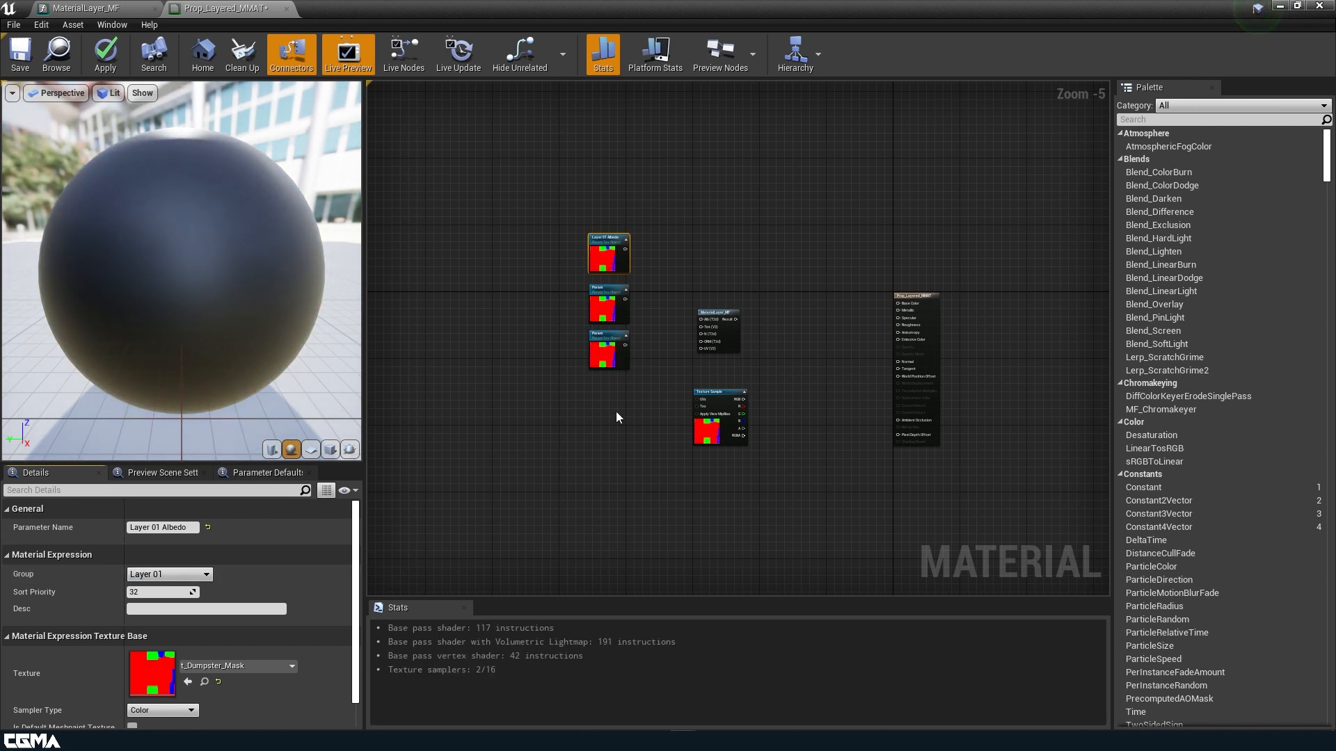
Assign the Base_Alb texture to the Layer 01 Albedo parameter.
{"action": "scroll", "coordinate": [500, 536], "scroll_direction": "down", "scroll_amount": 4}
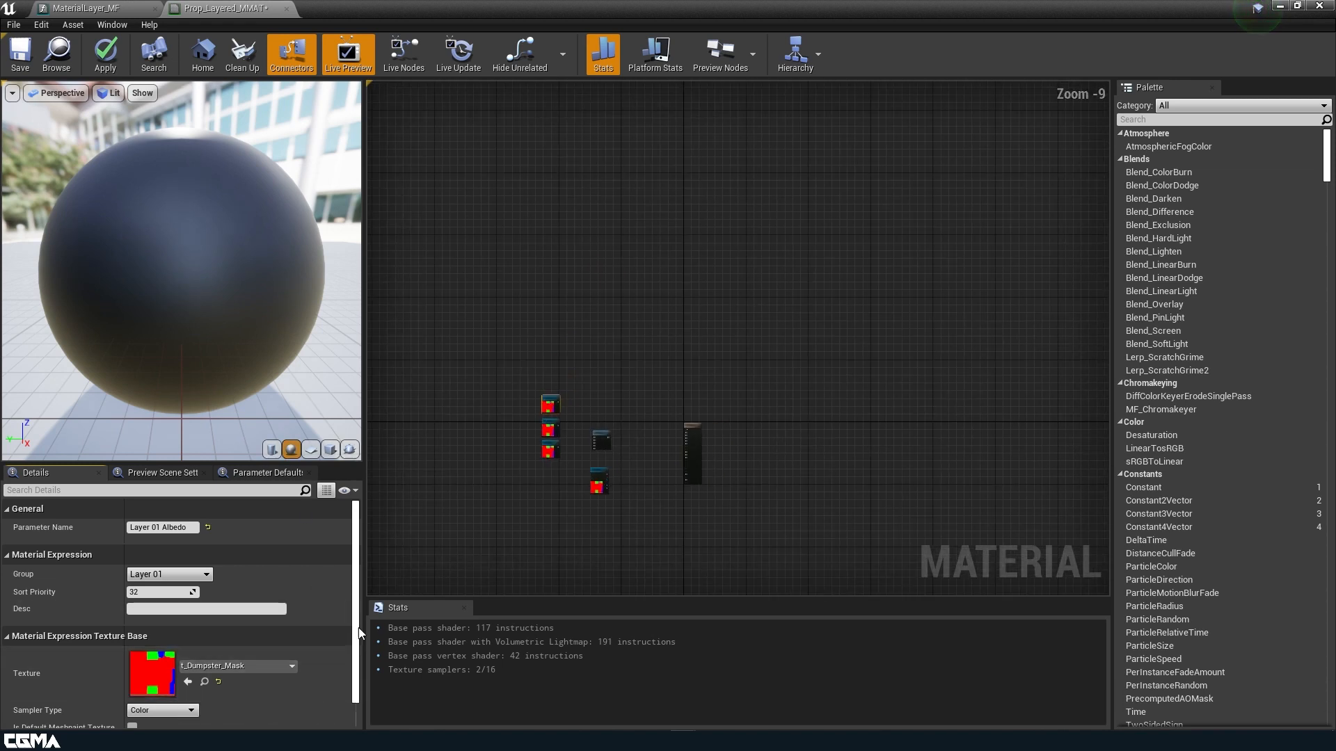
{"action": "left_click", "coordinate": [257, 667]}
{"action": "type", "text": "ba"}
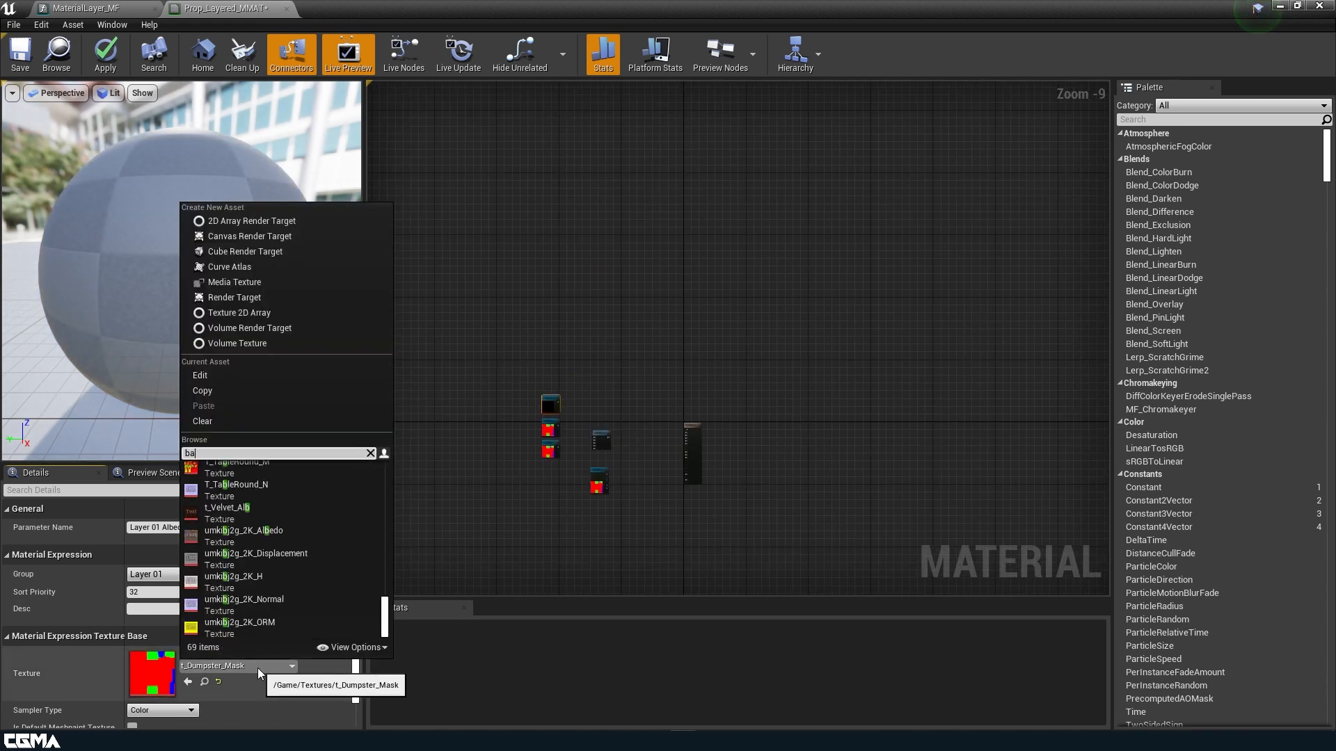
{"action": "scroll", "coordinate": [234, 500], "scroll_direction": "up", "scroll_amount": 10}
{"action": "left_click", "coordinate": [261, 491]}
Select the second texture parameter and begin renaming it to Layer 01 Normal.
{"action": "scroll", "coordinate": [542, 488], "scroll_direction": "up", "scroll_amount": 4}
{"action": "right_click_drag", "start_coordinate": [572, 492], "coordinate": [514, 368]}
{"action": "left_click", "coordinate": [564, 202]}
{"action": "left_click", "coordinate": [184, 528]}
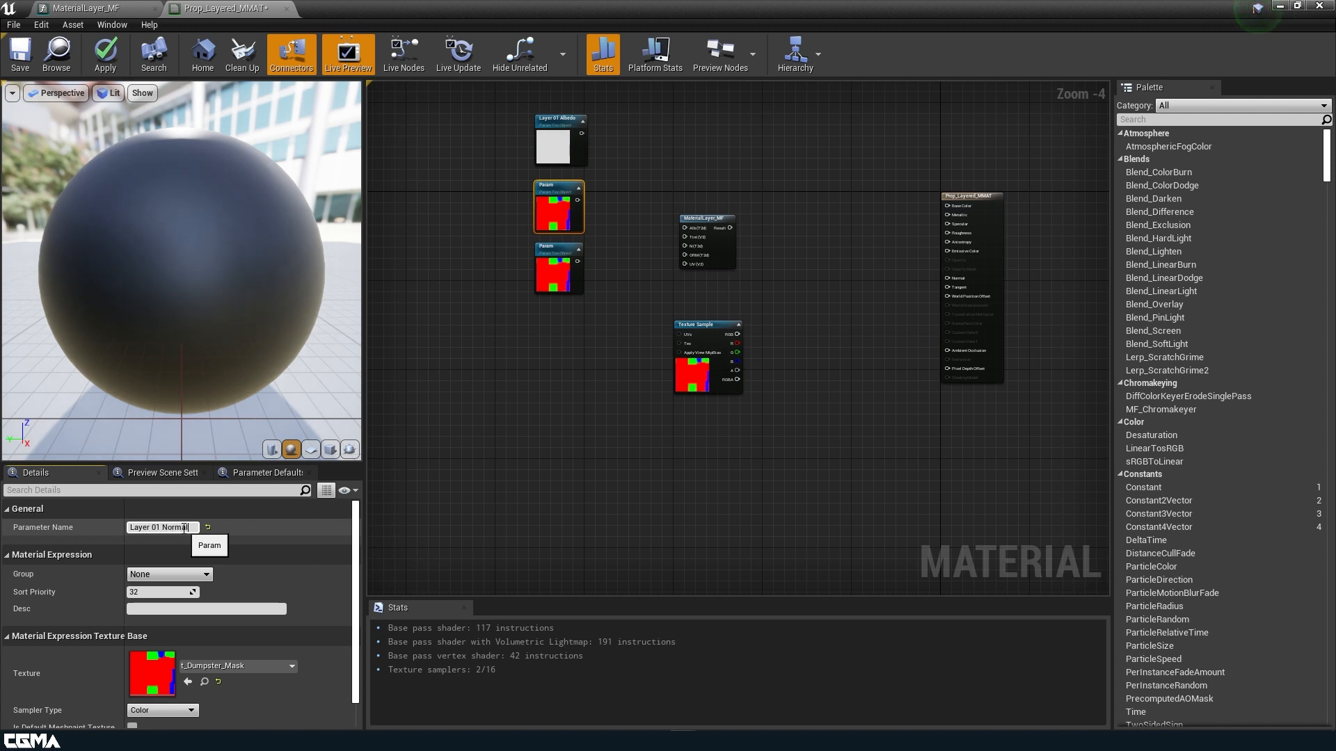
Put Layer 01 Normal in group Layer 01 with Normal sampler type and the Base_N texture.
{"action": "left_click", "coordinate": [208, 577]}
{"action": "left_click", "coordinate": [182, 584]}
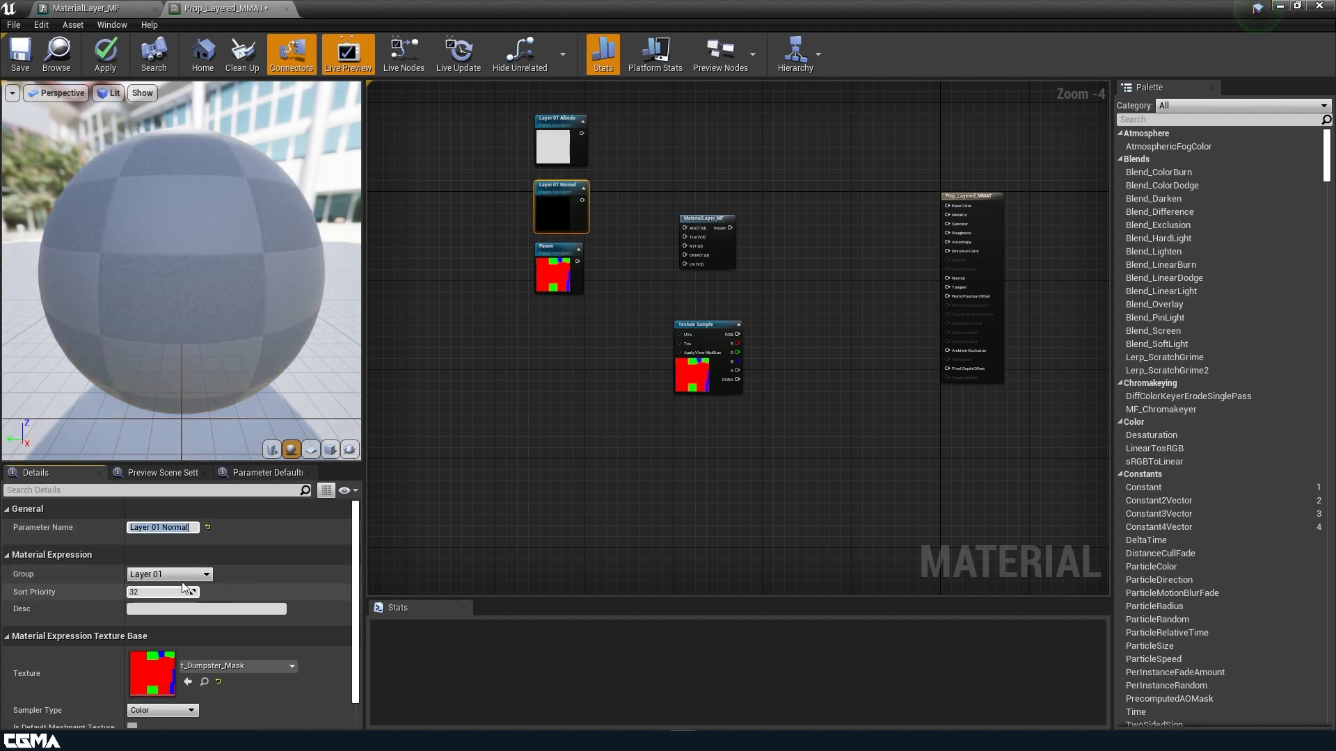
{"action": "left_click", "coordinate": [169, 711]}
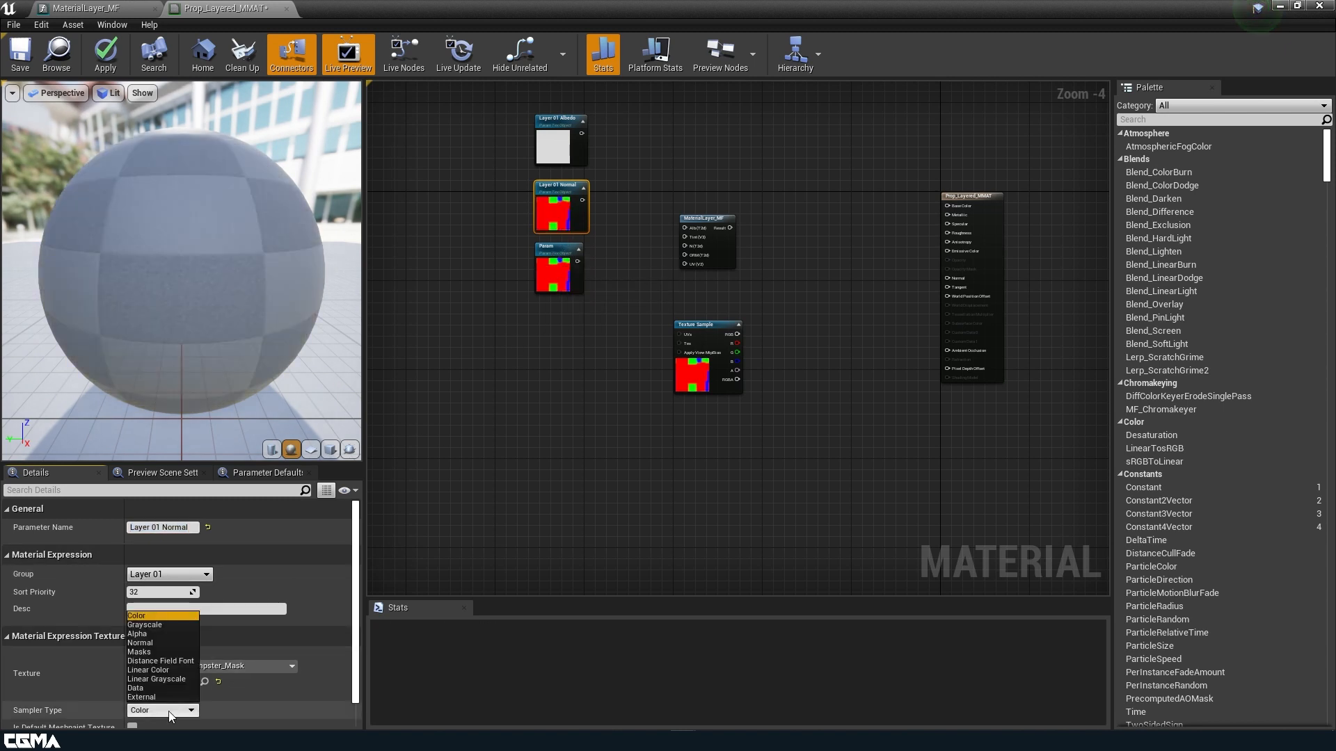
{"action": "left_click", "coordinate": [155, 643]}
{"action": "left_click", "coordinate": [260, 664]}
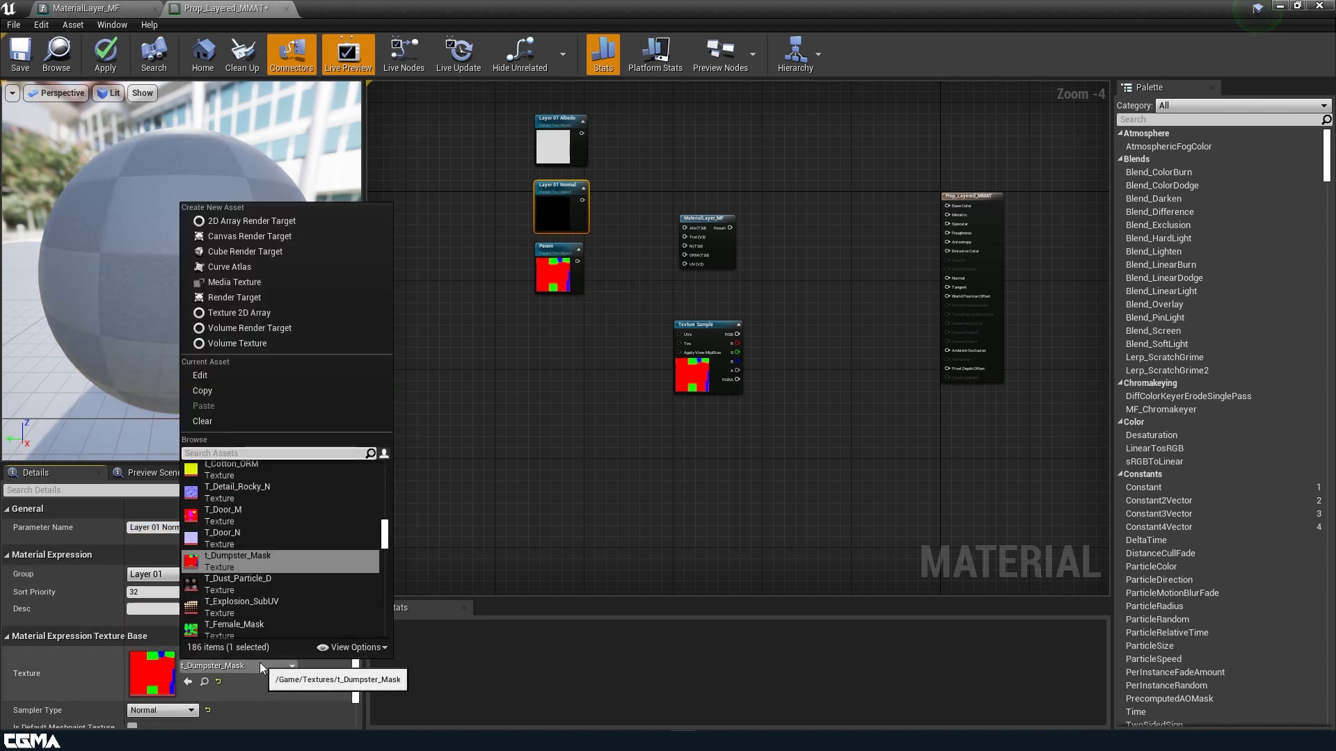
{"action": "type", "text": "base"}
{"action": "left_click", "coordinate": [239, 516]}
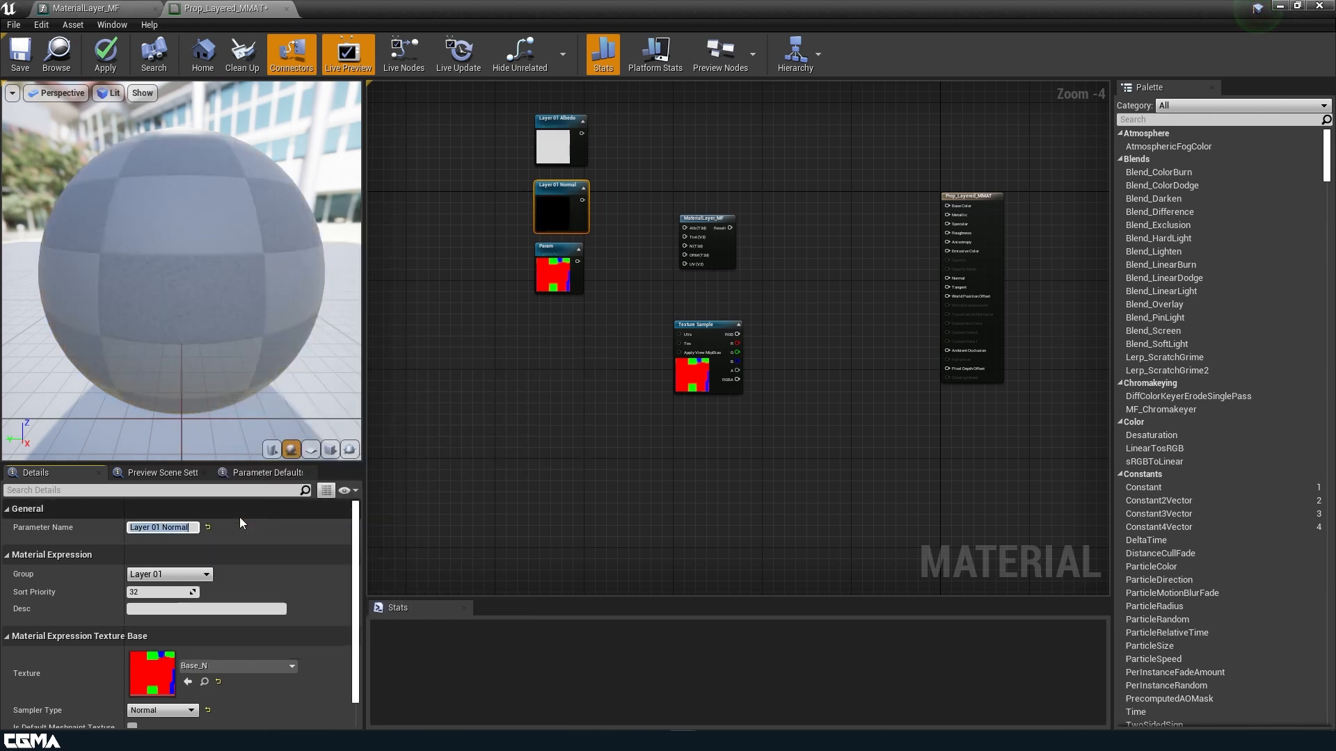
Set Layer 01 ORM to group Layer 01, Linear Color sampler type and the Base_ORM texture.
{"action": "left_click", "coordinate": [555, 269]}
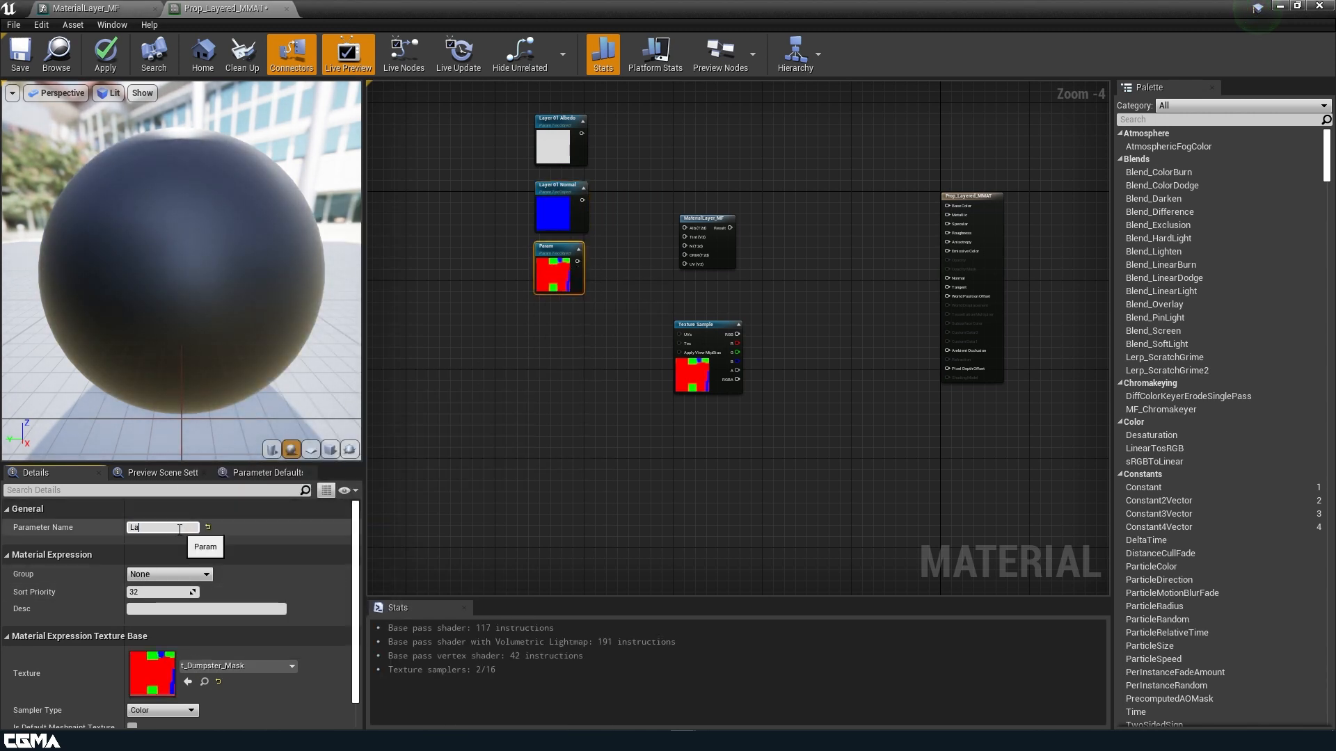
{"action": "left_click", "coordinate": [211, 577]}
{"action": "left_click", "coordinate": [190, 588]}
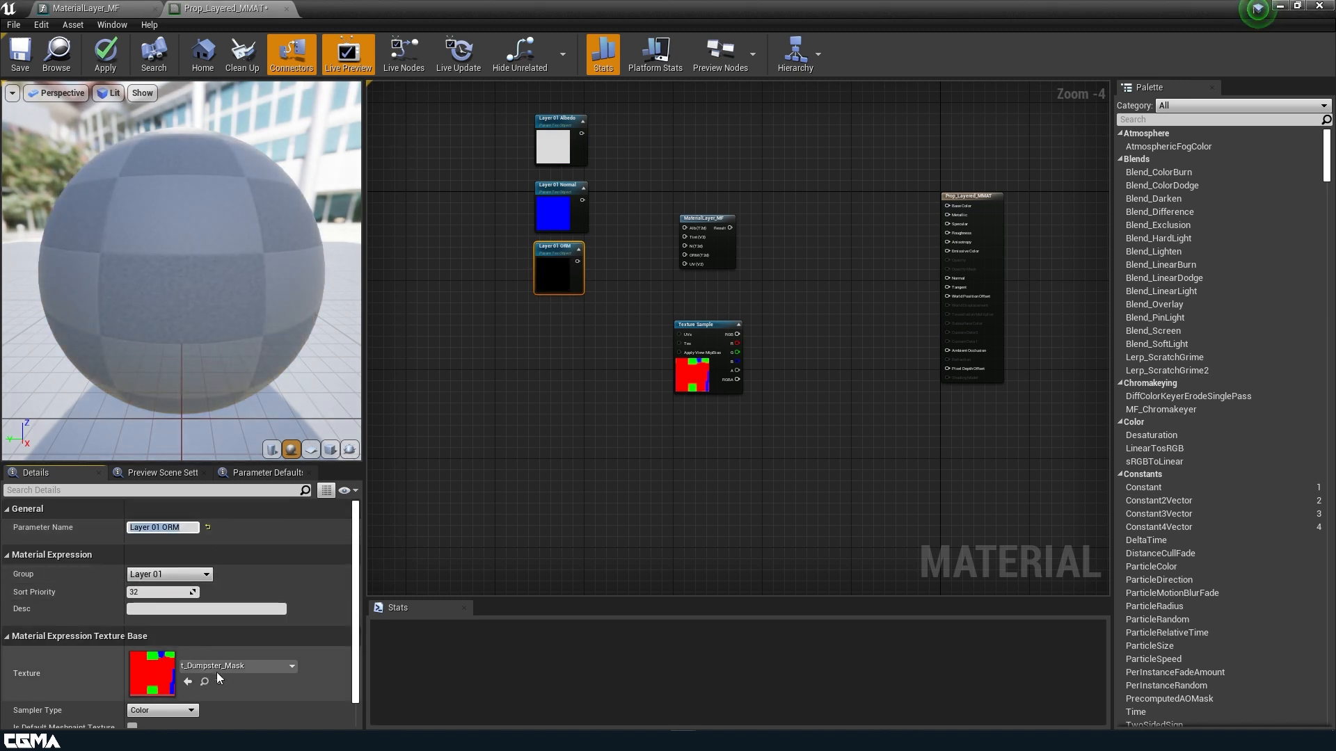
{"action": "left_click", "coordinate": [178, 710]}
{"action": "left_click", "coordinate": [164, 660]}
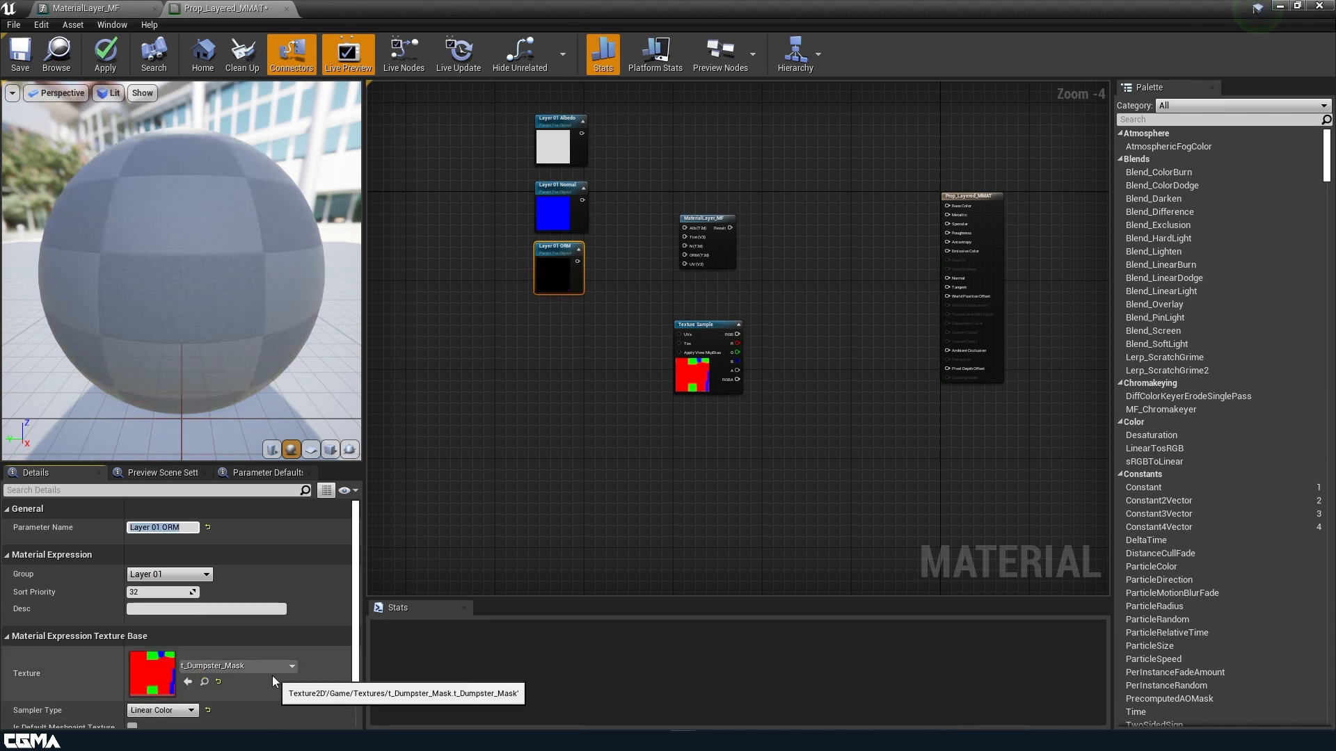
{"action": "left_click", "coordinate": [266, 668]}
{"action": "type", "text": "base"}
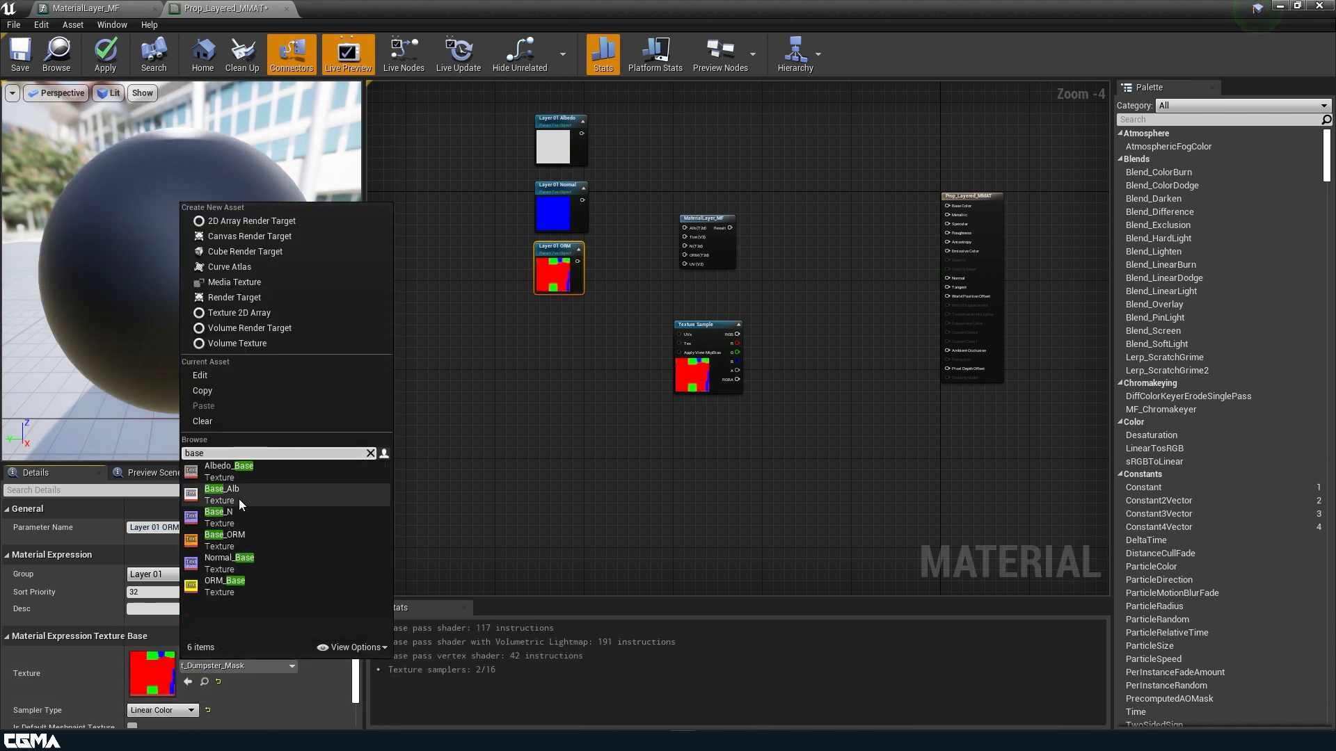
{"action": "left_click", "coordinate": [250, 536]}
{"action": "left_click", "coordinate": [604, 339]}
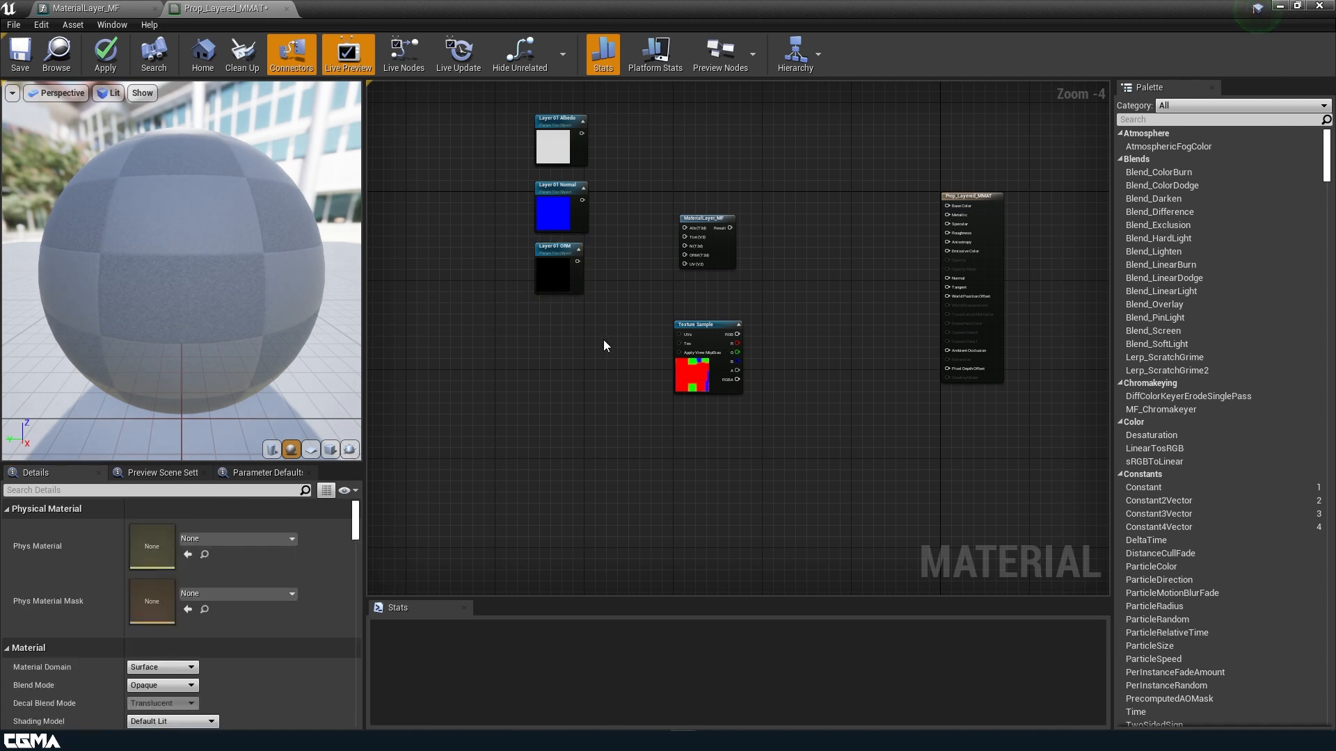
Duplicate the three Layer 01 texture parameters twice, placing the copies below the originals.
{"action": "left_click_drag", "start_coordinate": [603, 339], "coordinate": [569, 108]}
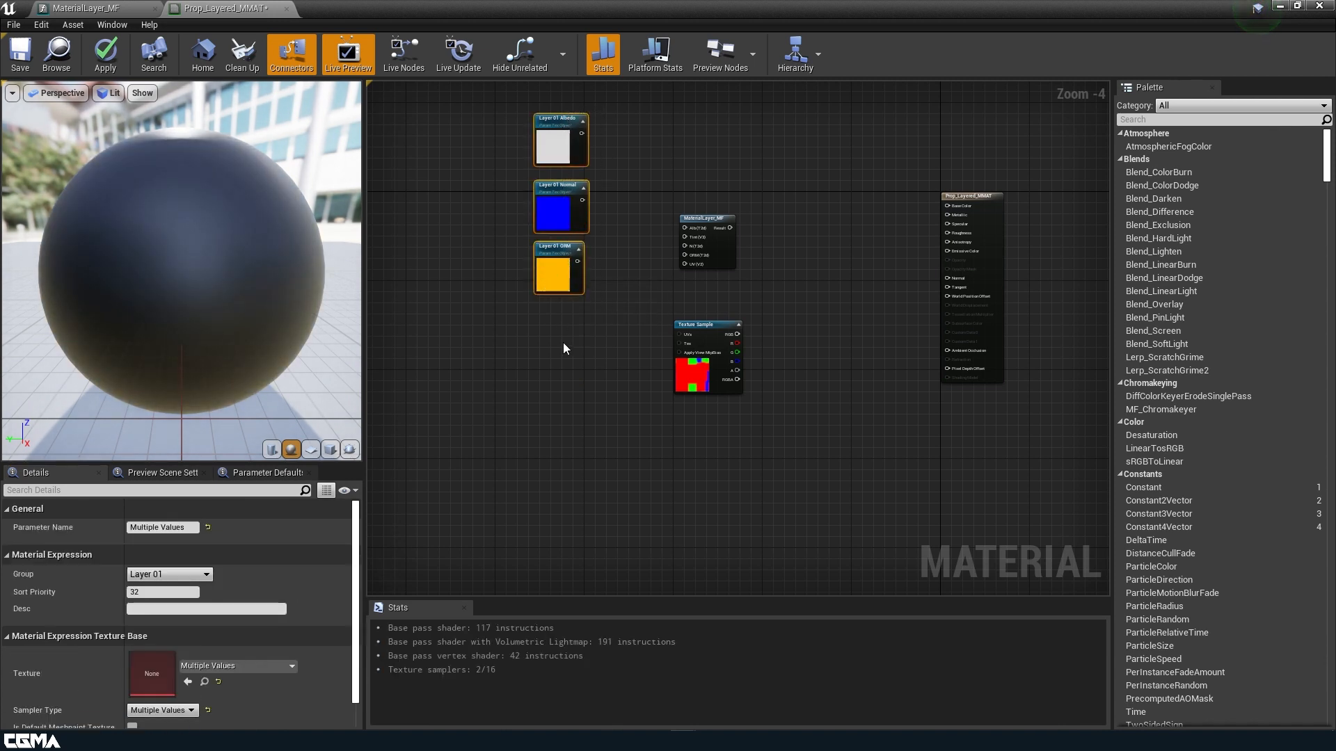
{"action": "key", "text": "ctrl+w"}
{"action": "right_click_drag", "start_coordinate": [560, 543], "coordinate": [575, 351]}
{"action": "key", "text": "ctrl+w"}
Rename the first copy to Layer 02 Albedo and set its group to Layer 02.
{"action": "left_click", "coordinate": [579, 178]}
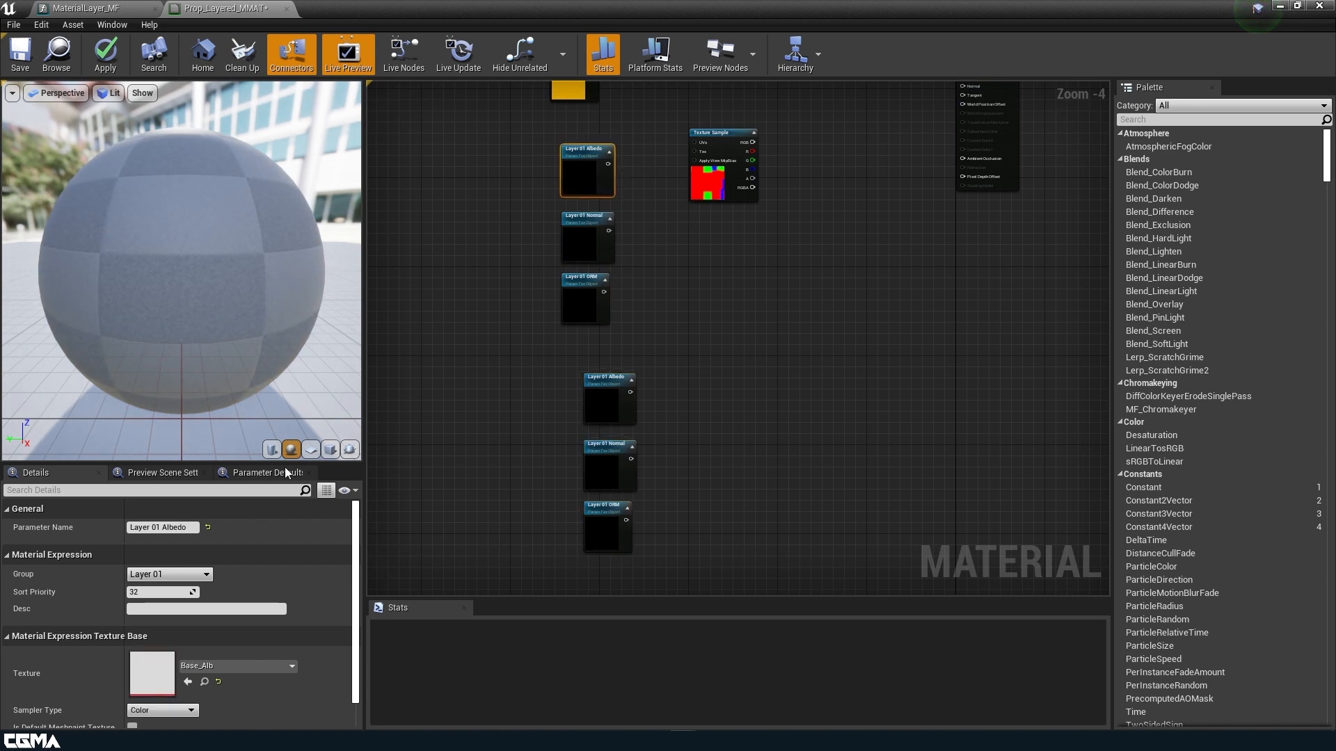
{"action": "type", "text": "2"}
{"action": "key", "text": "Return"}
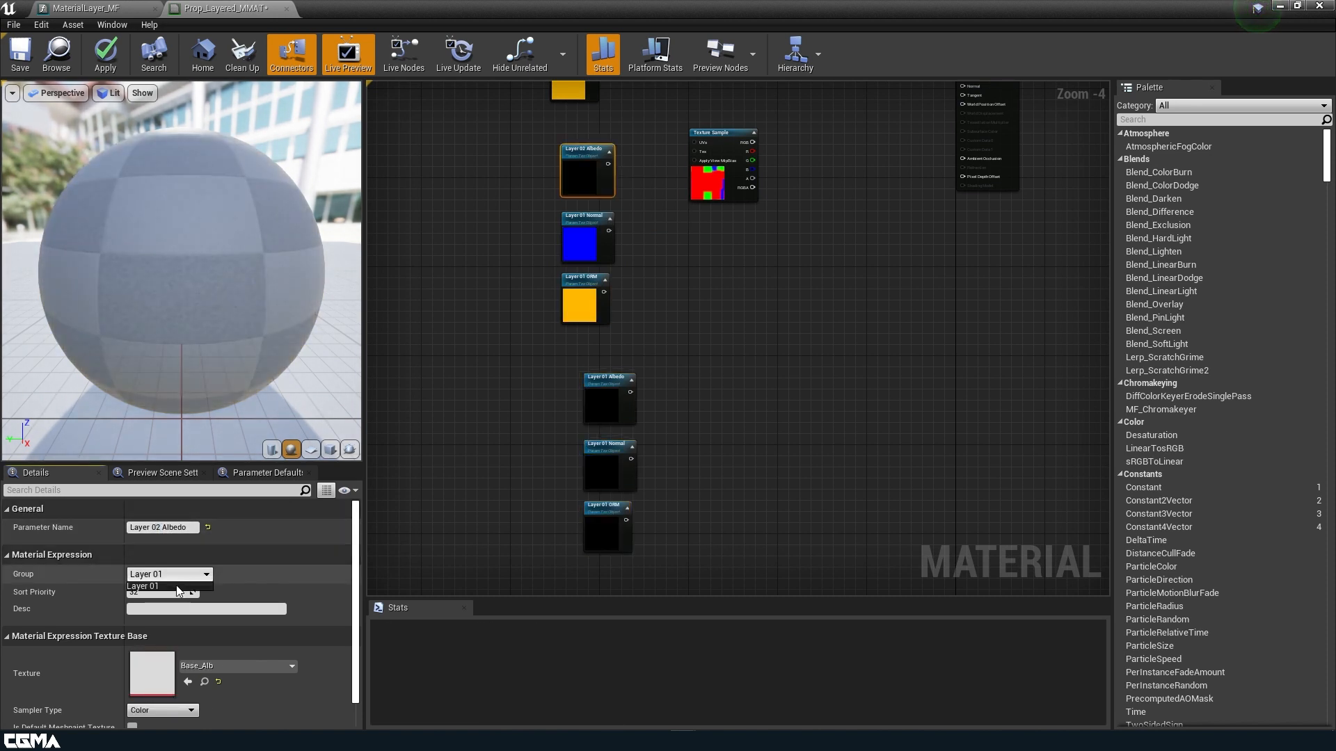
{"action": "key", "text": "BackSpace"}
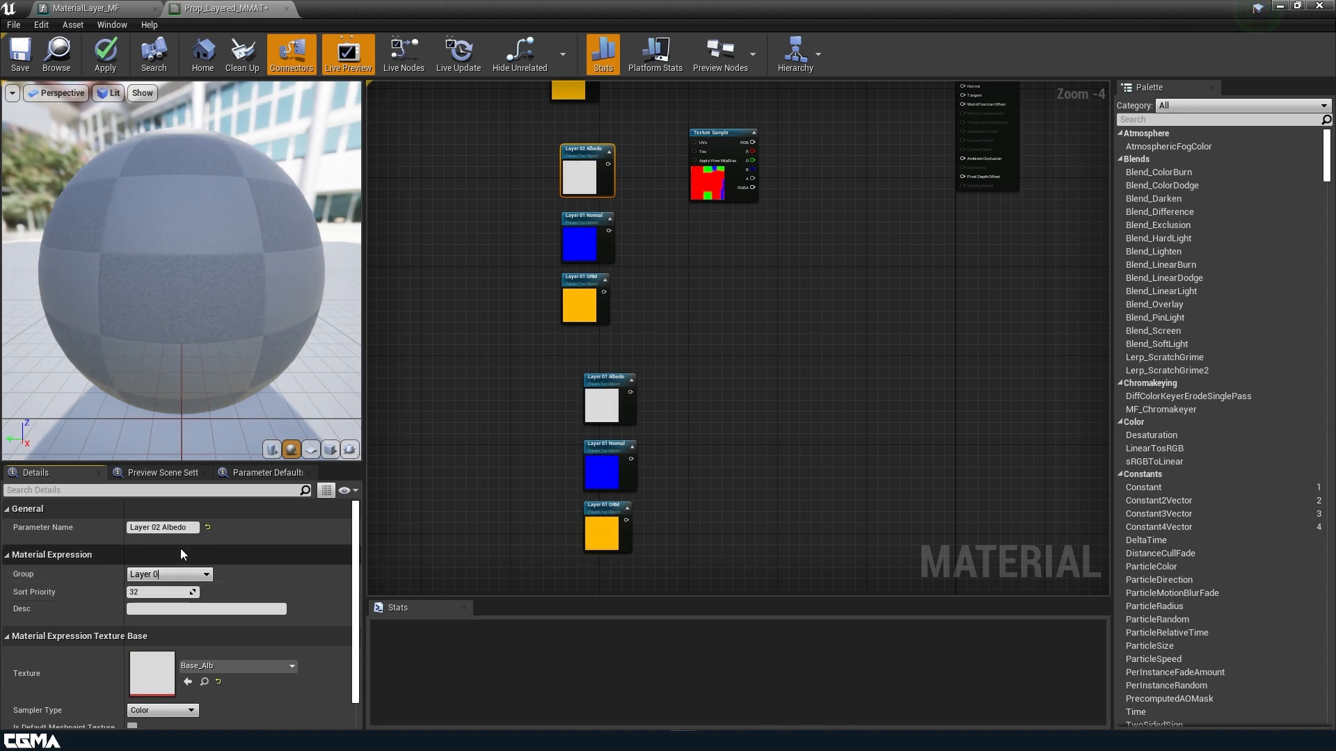
{"action": "type", "text": "2"}
Rename the copied Normal parameter to Layer 02 Normal in group Layer 02.
{"action": "left_click", "coordinate": [588, 238]}
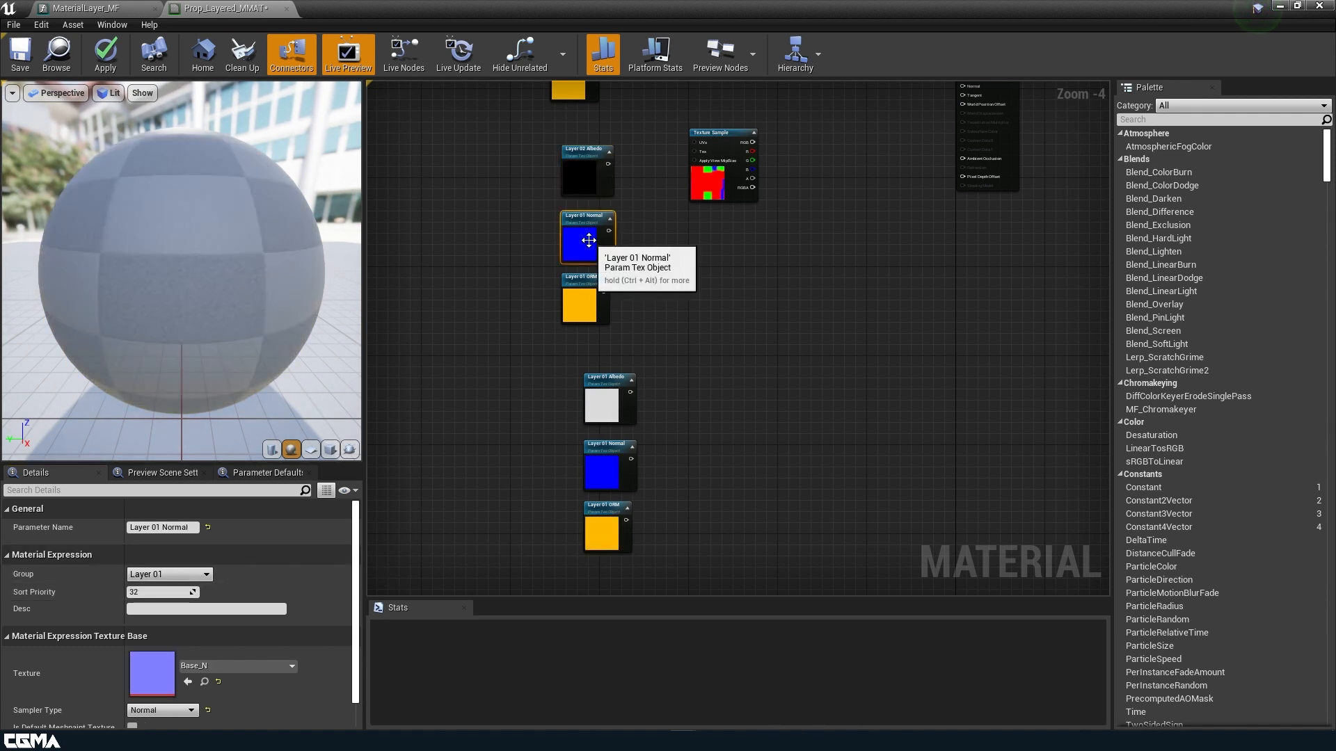
{"action": "left_click", "coordinate": [160, 527]}
{"action": "key", "text": "Delete"}
{"action": "type", "text": "2"}
{"action": "key", "text": "Return"}
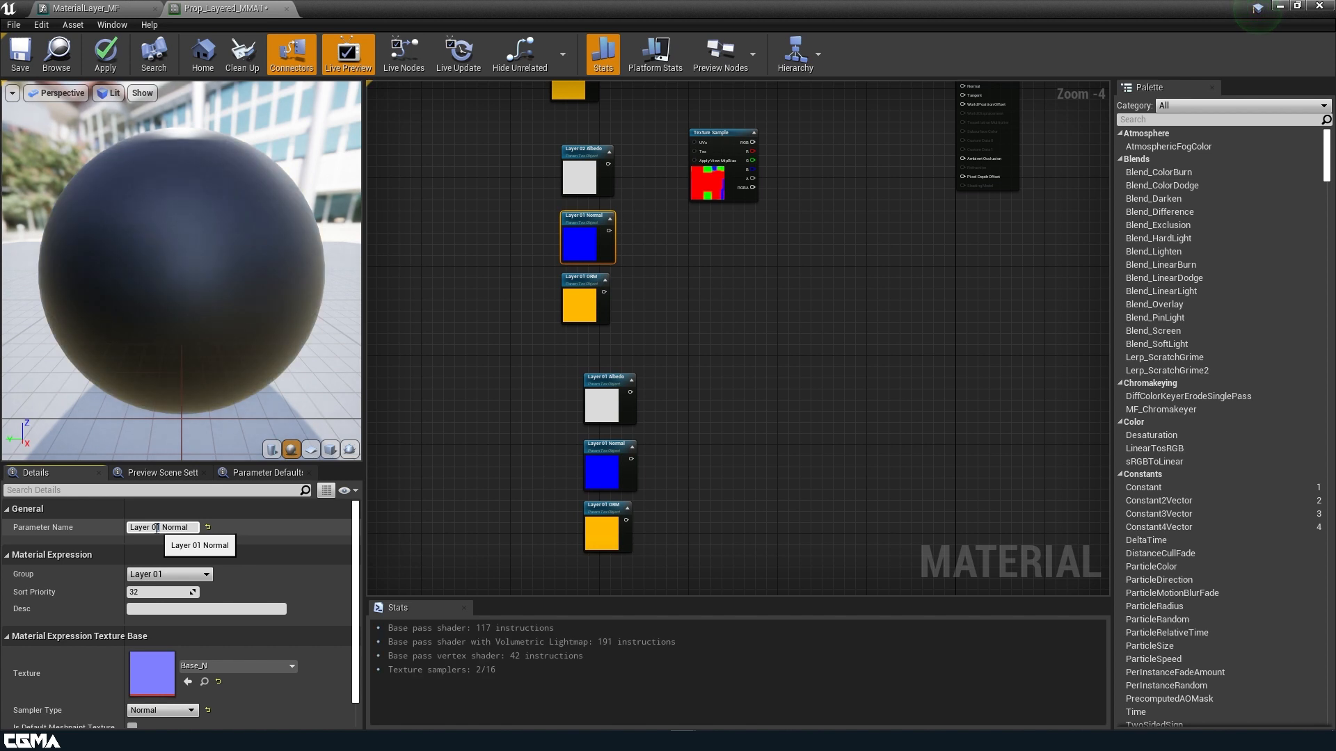
{"action": "left_click", "coordinate": [174, 578]}
{"action": "left_click", "coordinate": [166, 596]}
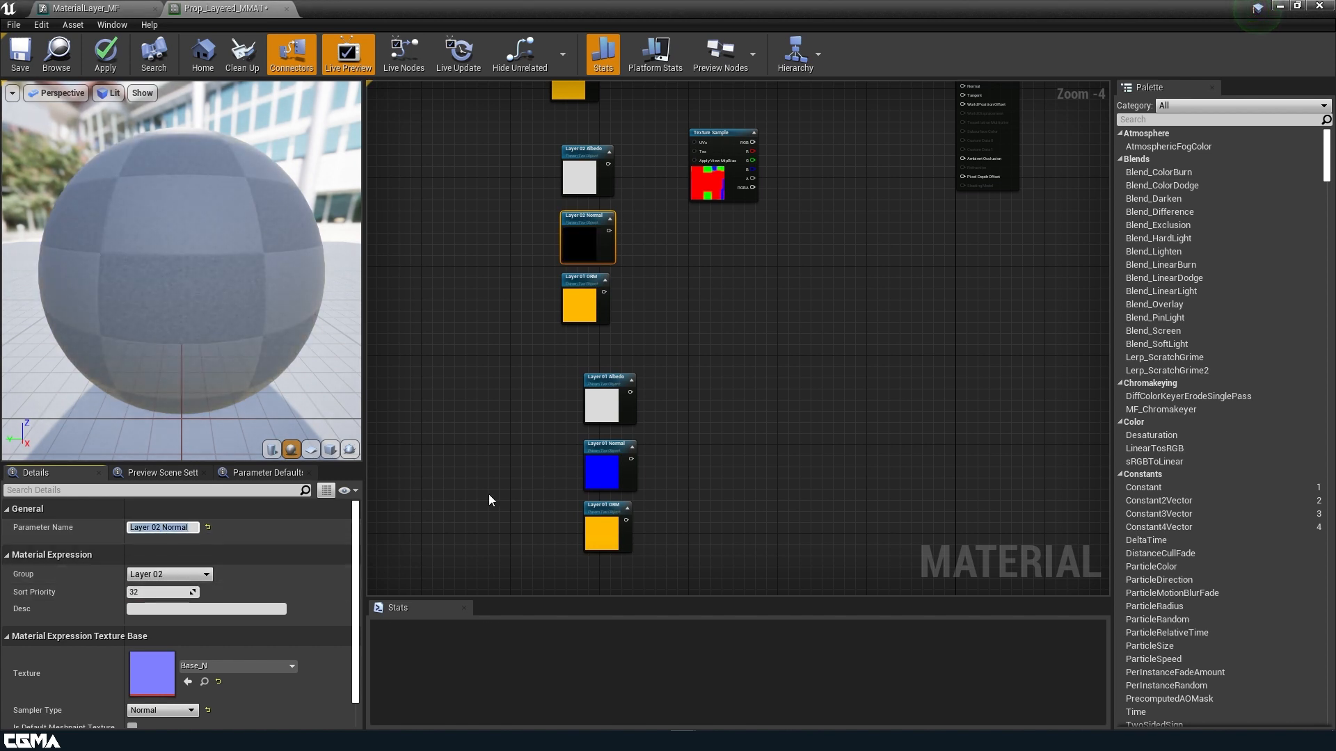
Rename the copied ORM parameter to Layer 02 ORM in group Layer 02.
{"action": "left_click", "coordinate": [575, 304]}
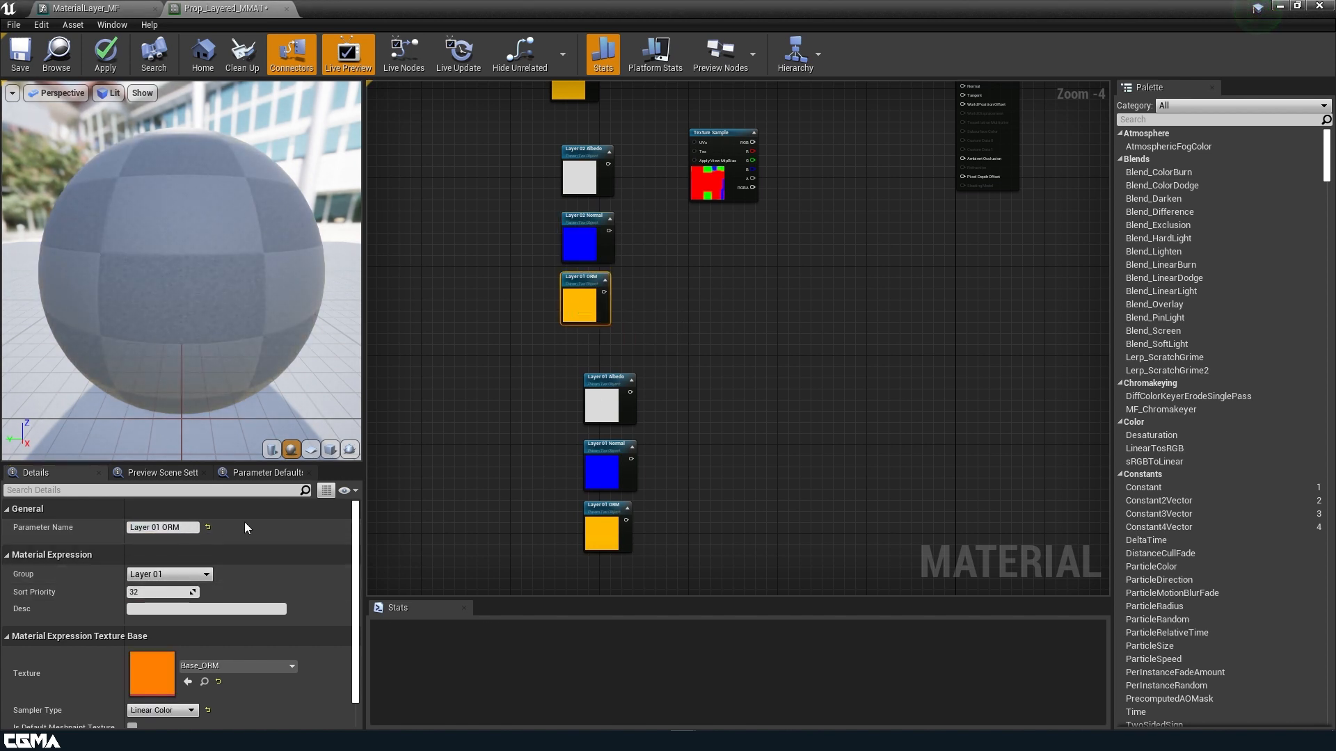
{"action": "left_click", "coordinate": [160, 527]}
{"action": "key", "text": "BackSpace"}
{"action": "type", "text": "2"}
{"action": "key", "text": "Return"}
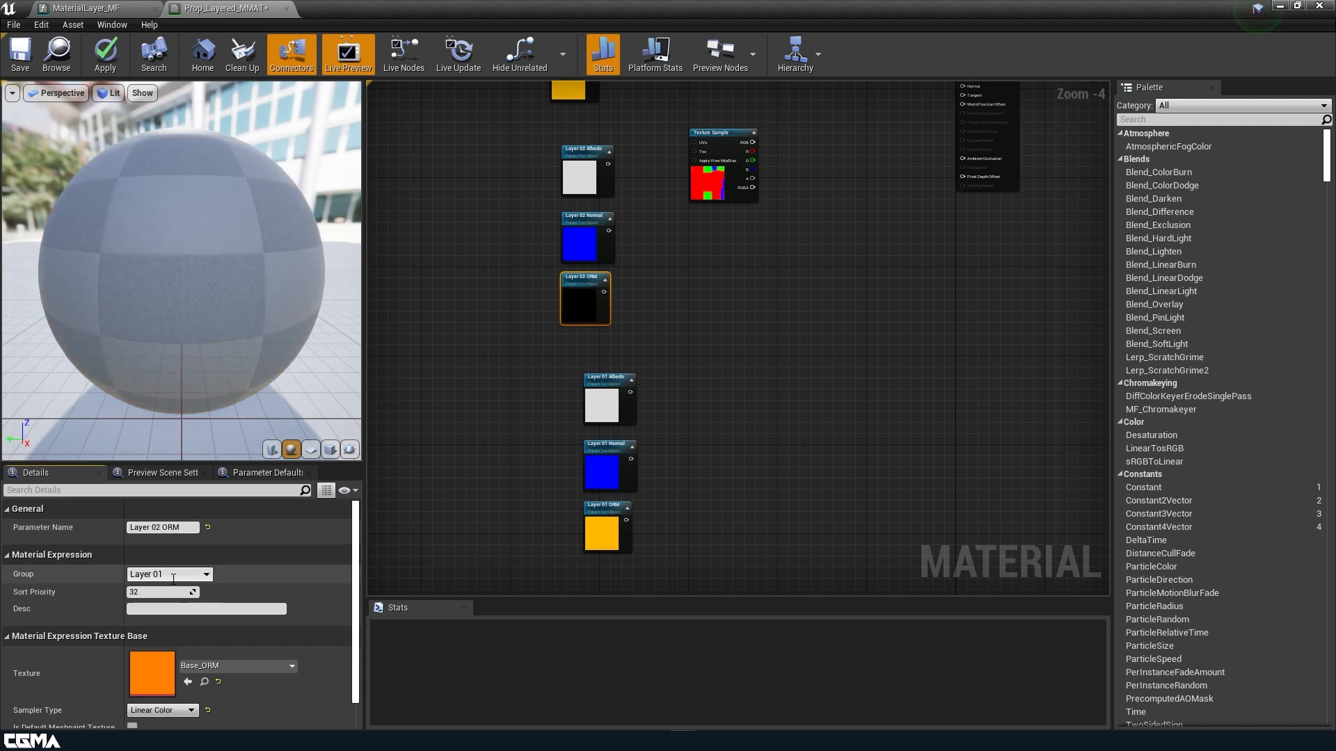
{"action": "left_click", "coordinate": [207, 574]}
{"action": "left_click", "coordinate": [191, 594]}
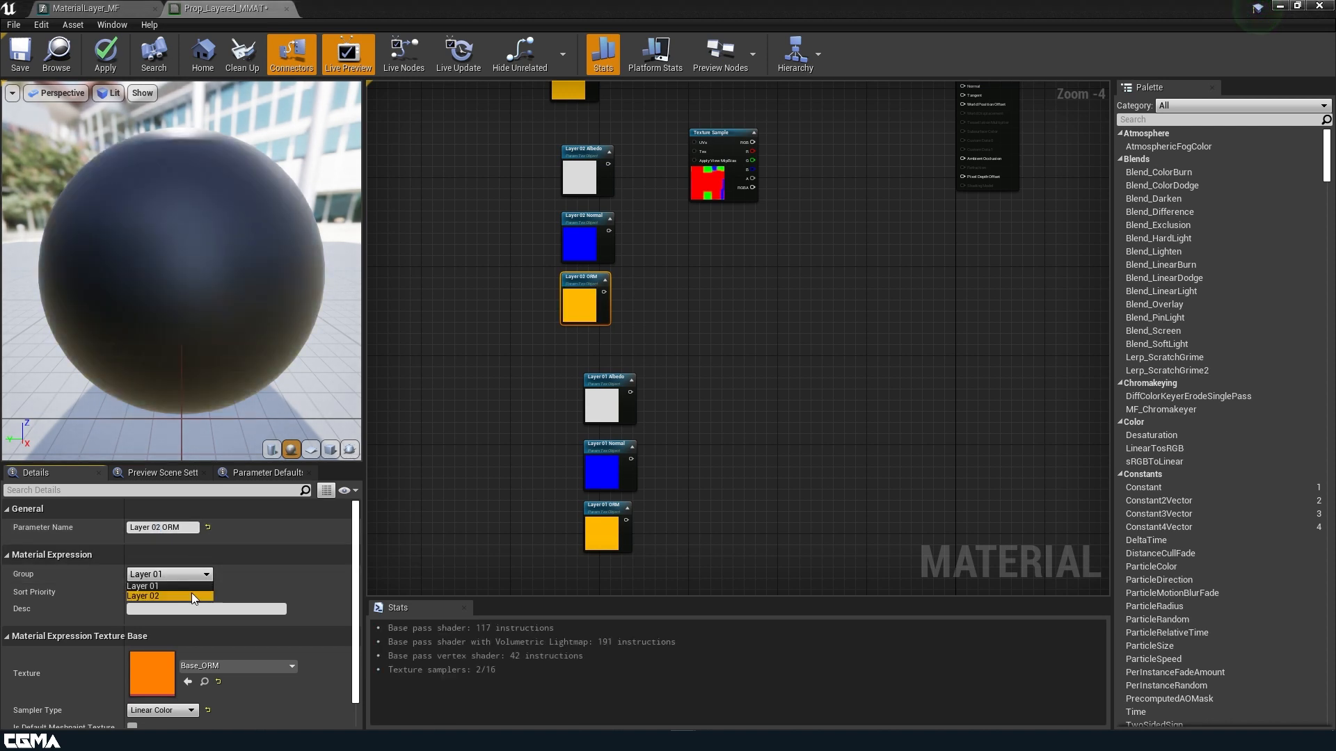
Change the lower Albedo copy's layer number to 2 and put it in group Layer 02.
{"action": "left_click", "coordinate": [600, 400]}
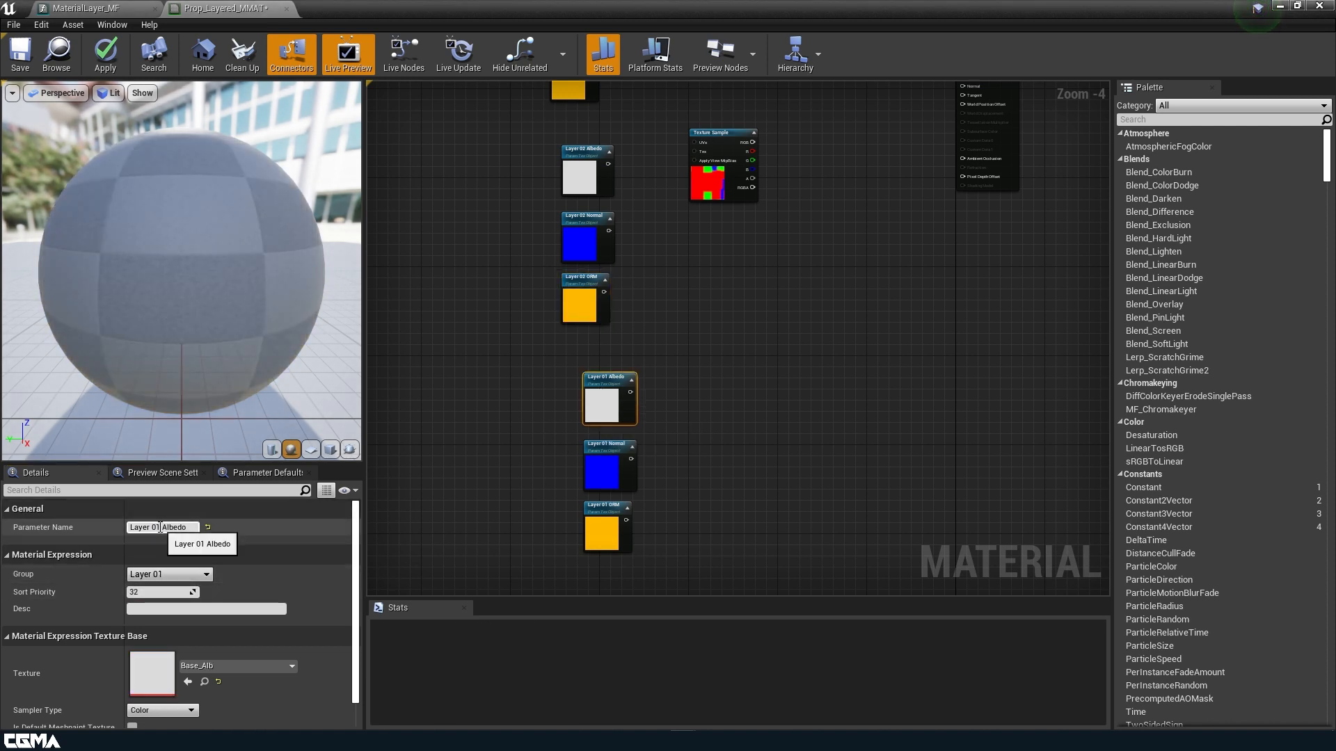
{"action": "left_click", "coordinate": [160, 528]}
{"action": "key", "text": "BackSpace"}
{"action": "type", "text": "2"}
{"action": "key", "text": "Return"}
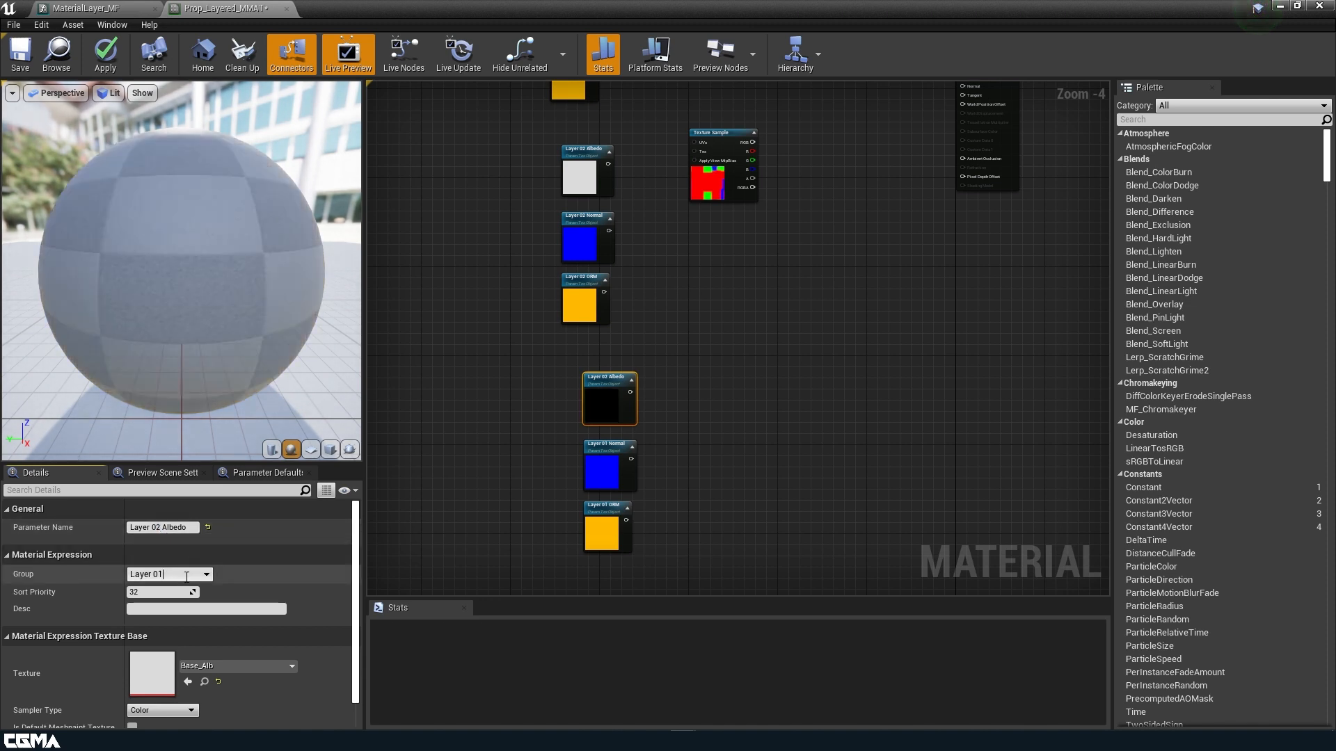
{"action": "left_click", "coordinate": [198, 579]}
{"action": "left_click", "coordinate": [173, 552]}
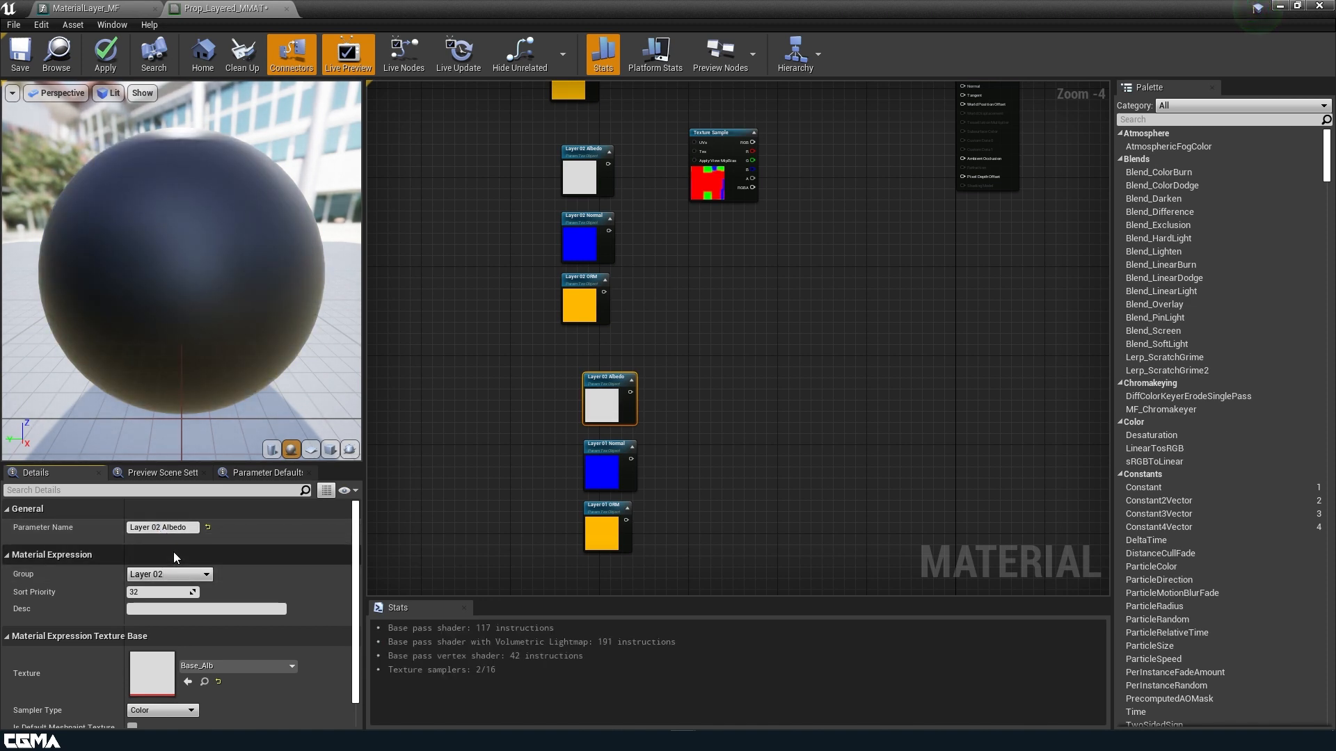
Change the lower Normal copy's layer number to 2 and put it in group Layer 02.
{"action": "left_click", "coordinate": [598, 470]}
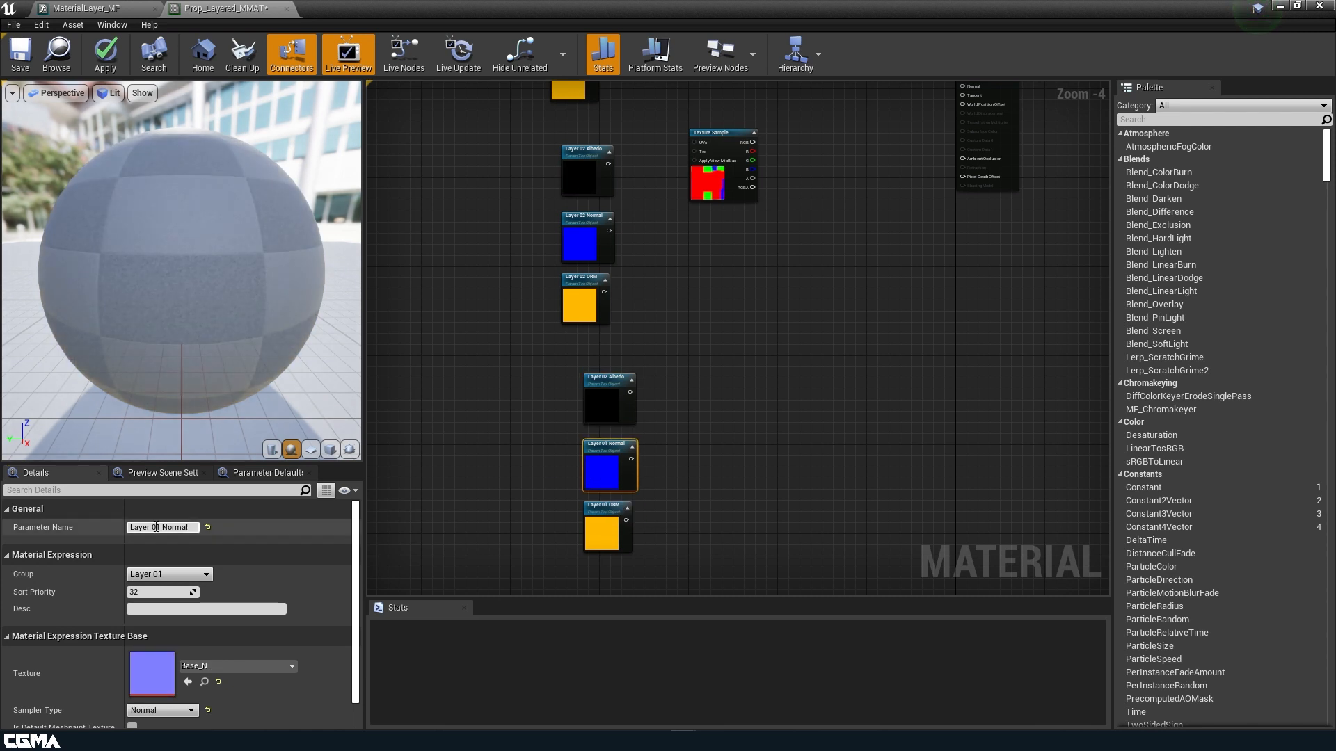
{"action": "left_click", "coordinate": [160, 527]}
{"action": "key", "text": "BackSpace"}
{"action": "type", "text": "2"}
{"action": "key", "text": "Return"}
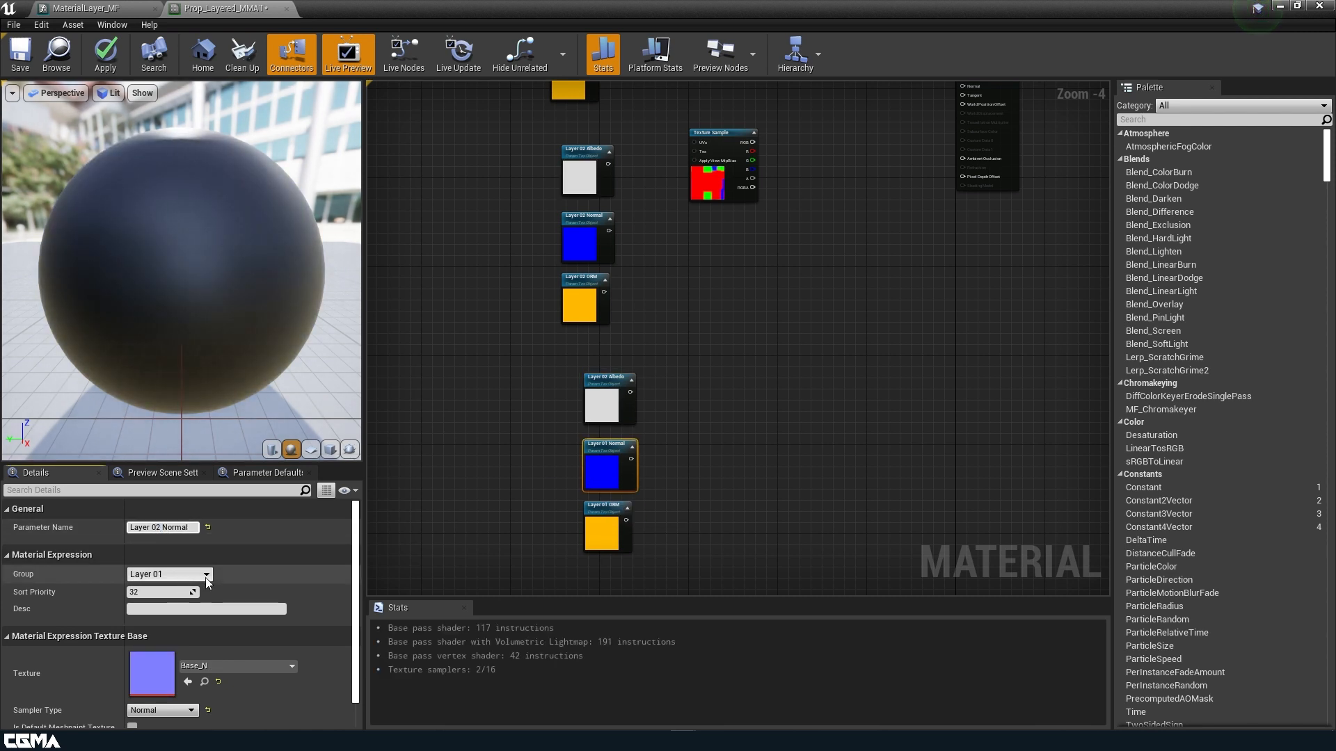
{"action": "left_click", "coordinate": [200, 574]}
{"action": "left_click", "coordinate": [185, 596]}
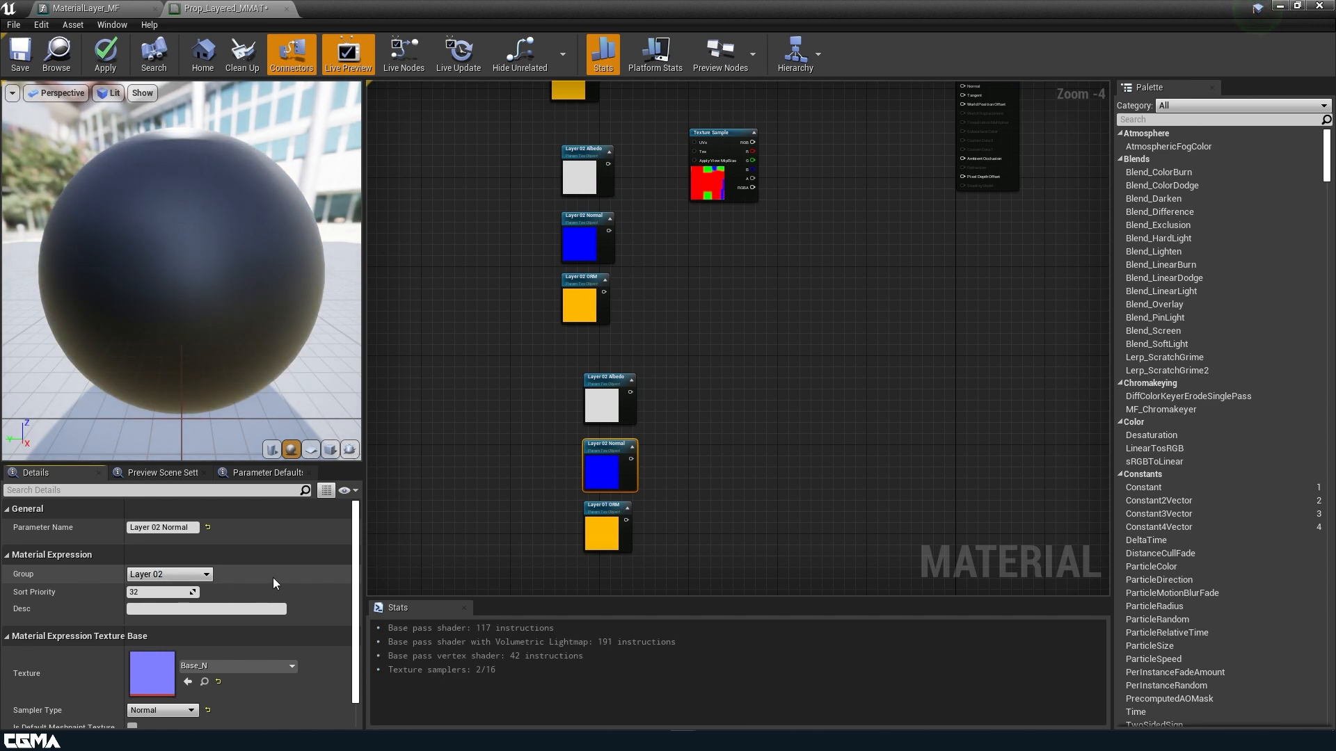
Renumber the lower Normal and Albedo parameters to Layer 03, grouping the Albedo under Layer 03.
{"action": "type", "text": "3"}
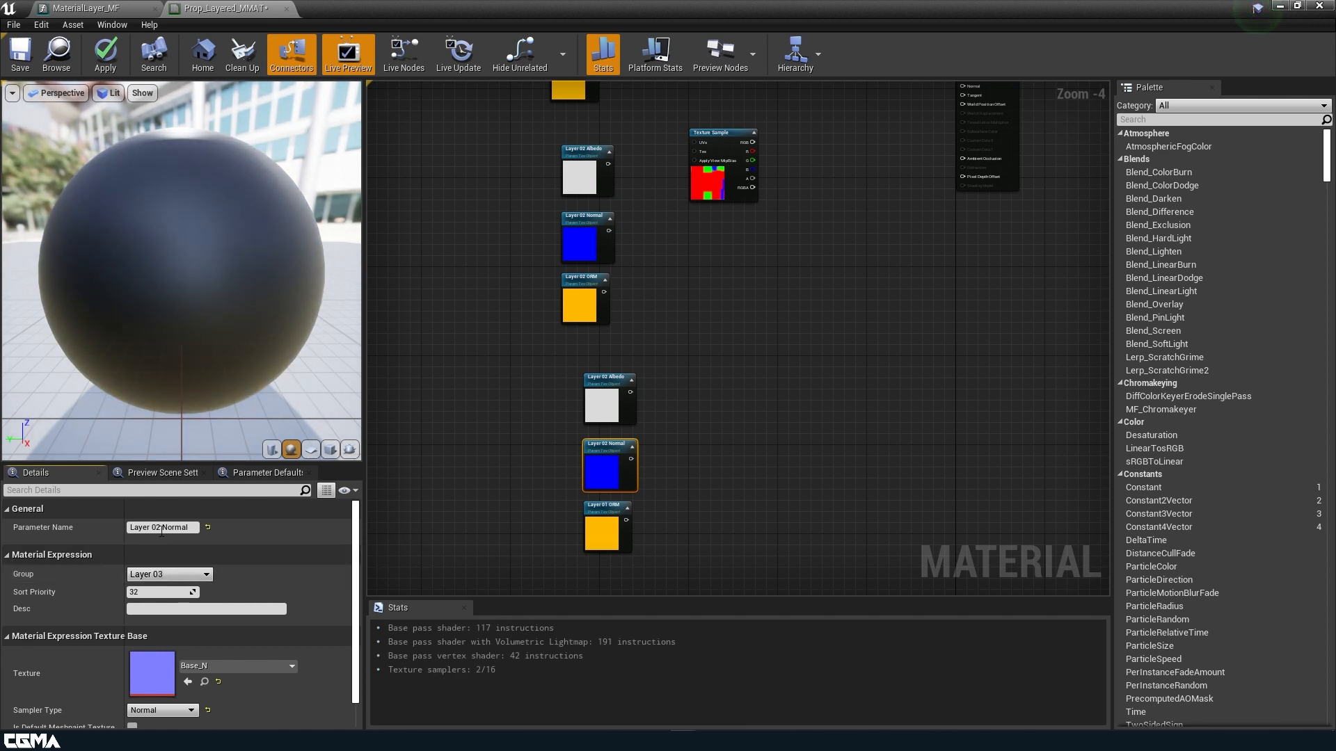
{"action": "left_click_drag", "start_coordinate": [160, 528], "coordinate": [156, 528]}
{"action": "type", "text": "3"}
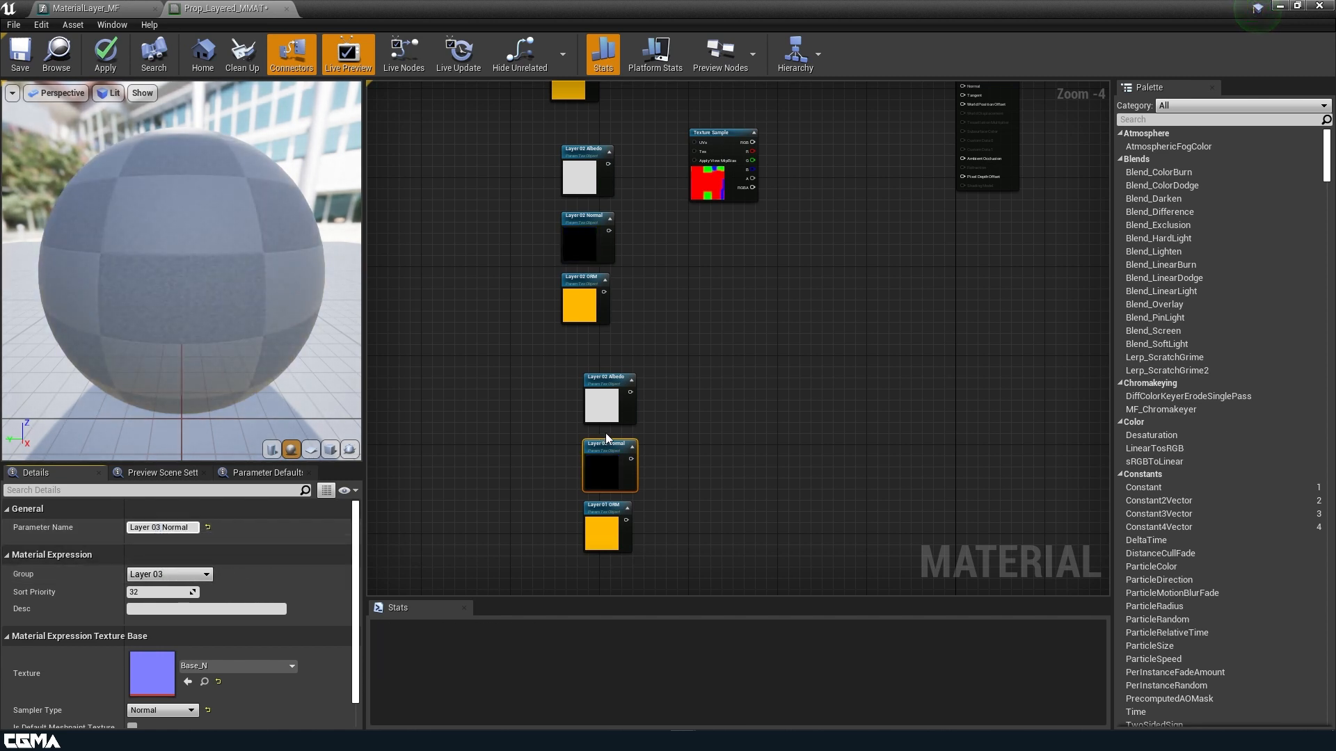
{"action": "left_click", "coordinate": [604, 414]}
{"action": "left_click", "coordinate": [208, 574]}
{"action": "left_click", "coordinate": [210, 574]}
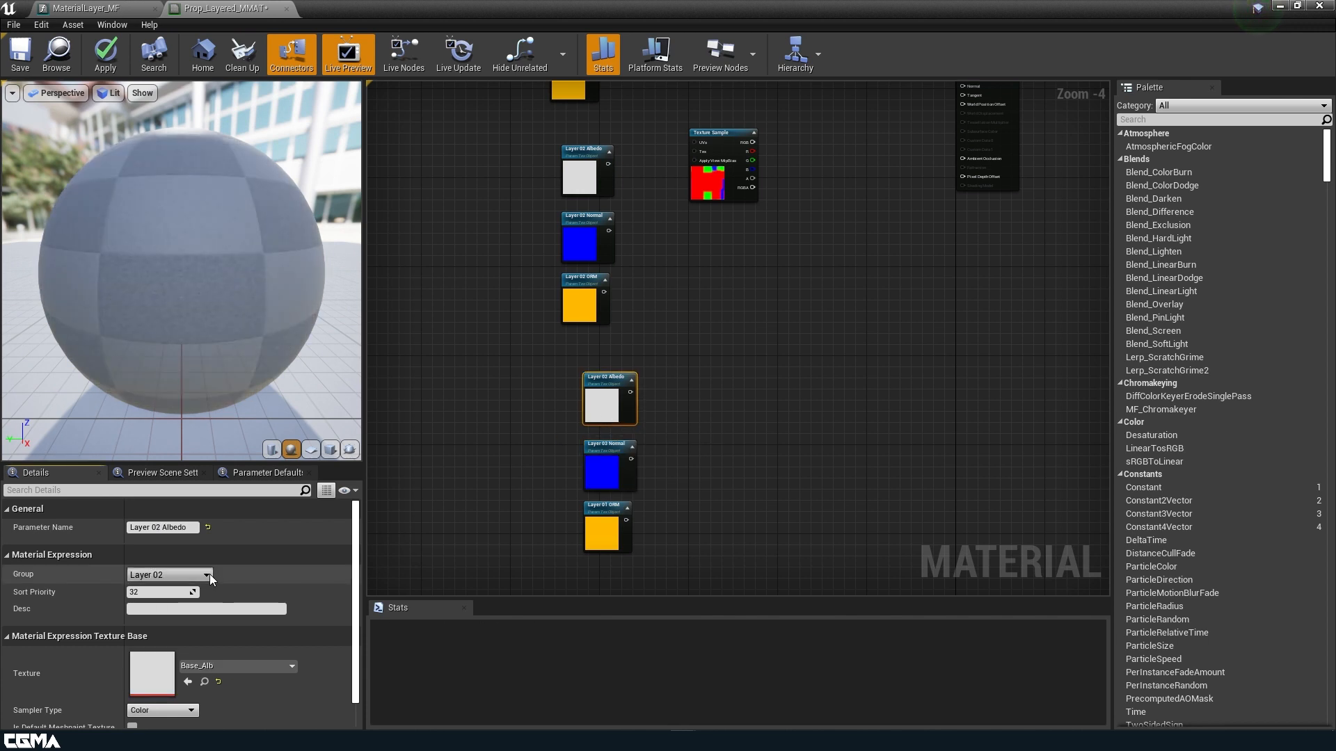
{"action": "left_click", "coordinate": [194, 600]}
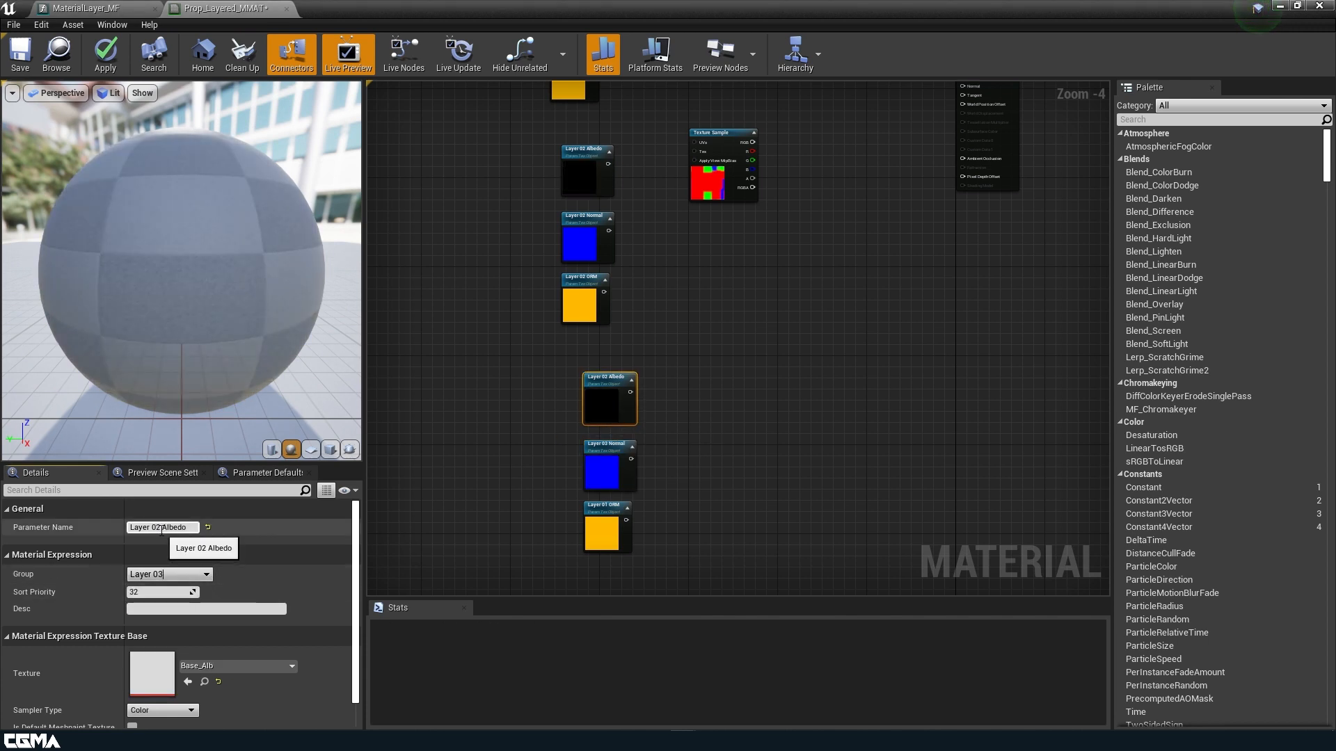
{"action": "type", "text": "3"}
{"action": "key", "text": "Return"}
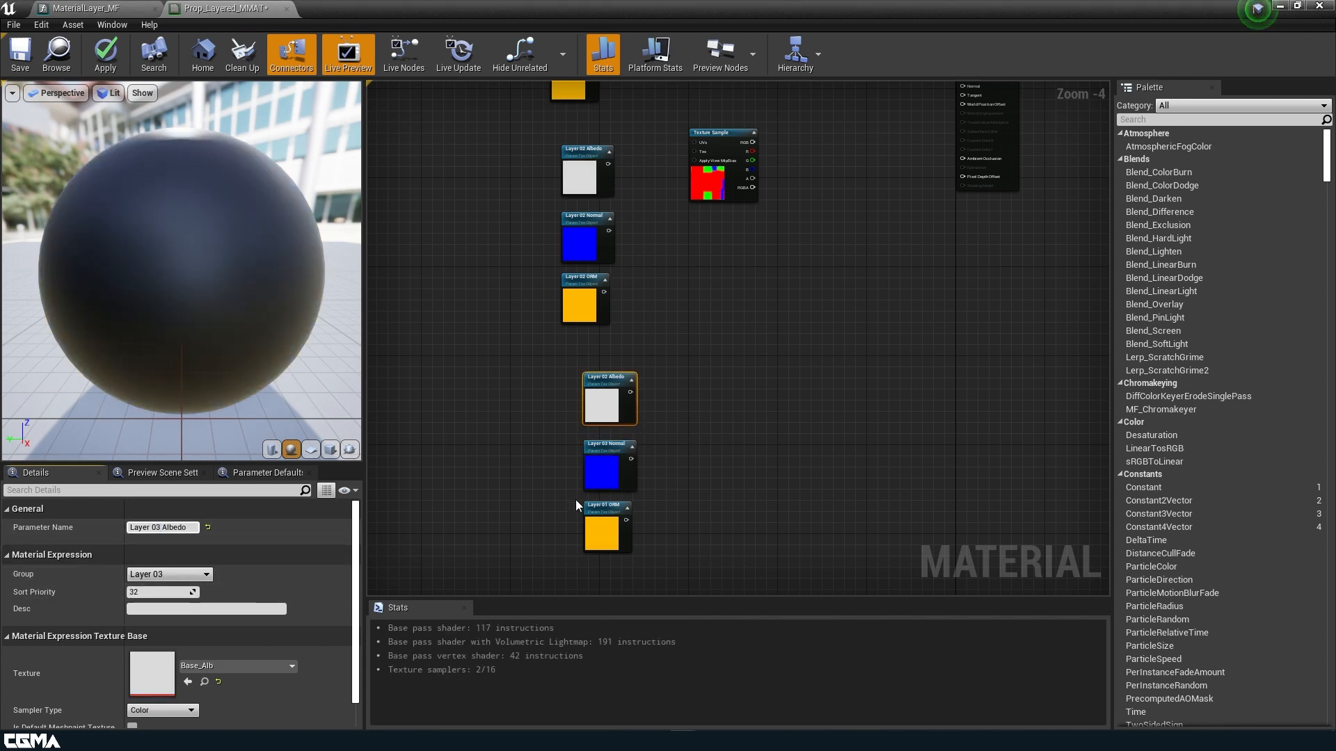
Rename the bottom ORM parameter to Layer 03 ORM in group Layer 03.
{"action": "left_click", "coordinate": [602, 536]}
{"action": "left_click", "coordinate": [206, 574]}
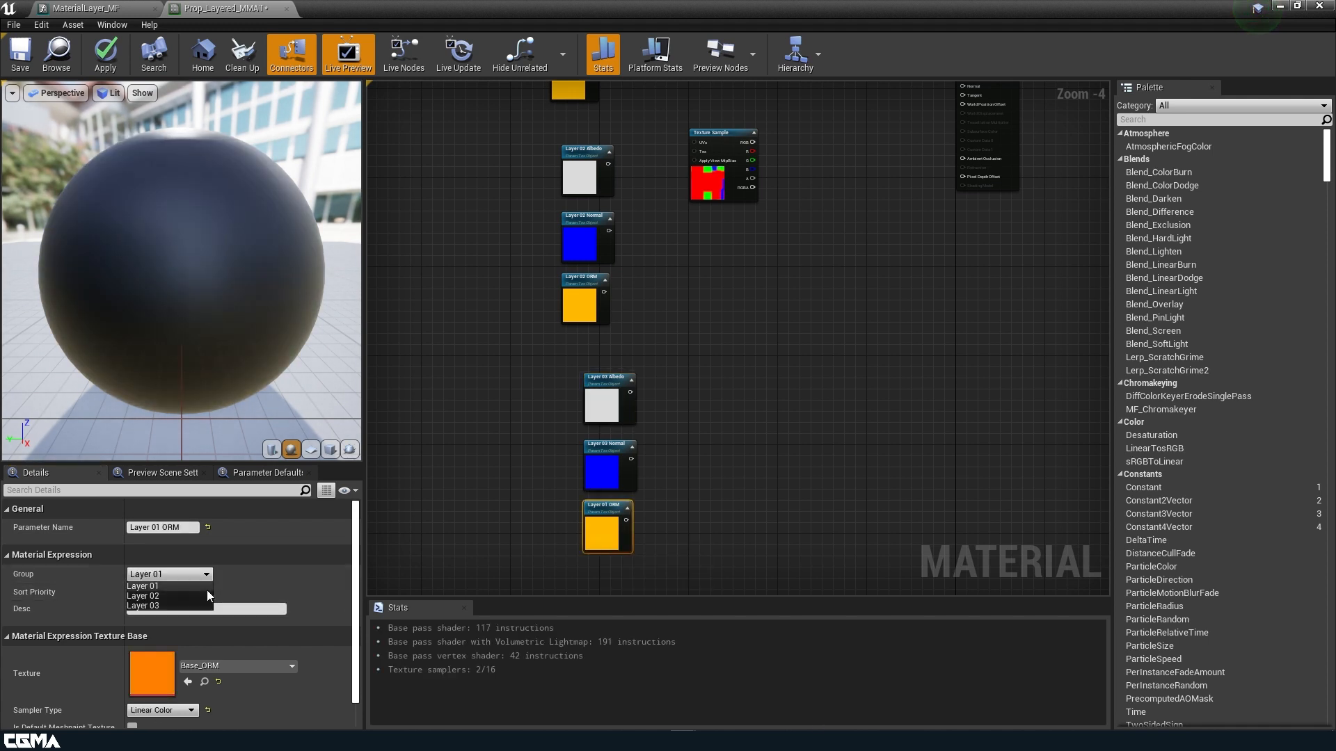
{"action": "left_click", "coordinate": [190, 605]}
{"action": "left_click_drag", "start_coordinate": [159, 527], "coordinate": [155, 527]}
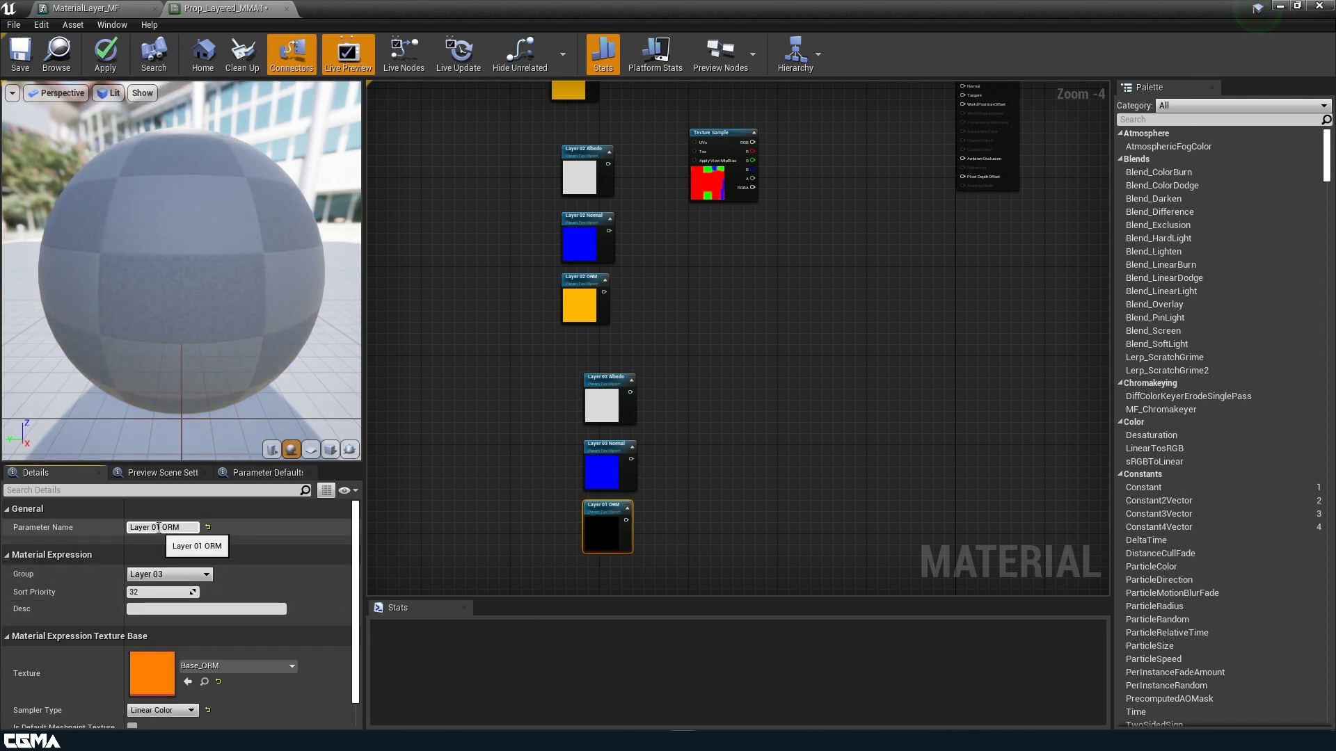
{"action": "type", "text": "3"}
{"action": "left_click", "coordinate": [743, 468]}
{"action": "right_click_drag", "start_coordinate": [730, 348], "coordinate": [731, 473]}
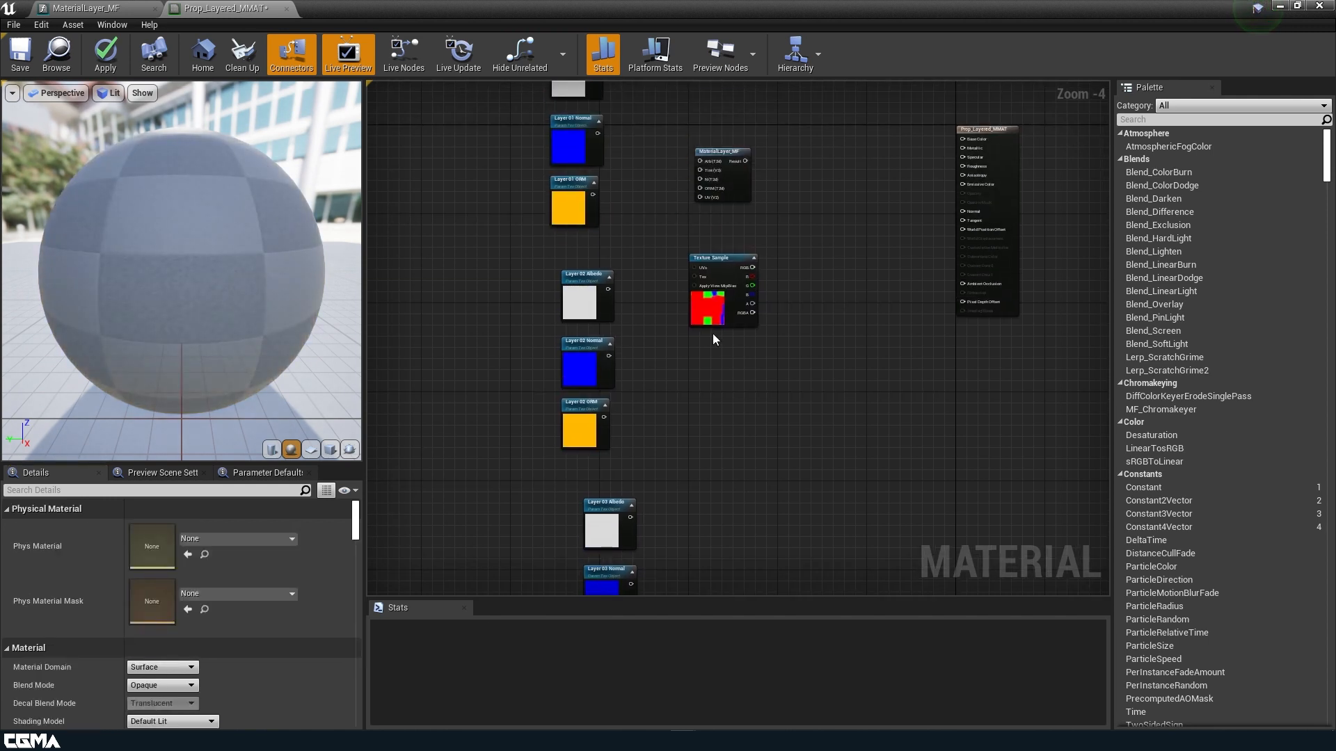
Convert the mask Texture Sample into a parameter named Mask ID and move it down-right.
{"action": "right_click", "coordinate": [711, 306]}
{"action": "left_click", "coordinate": [765, 404]}
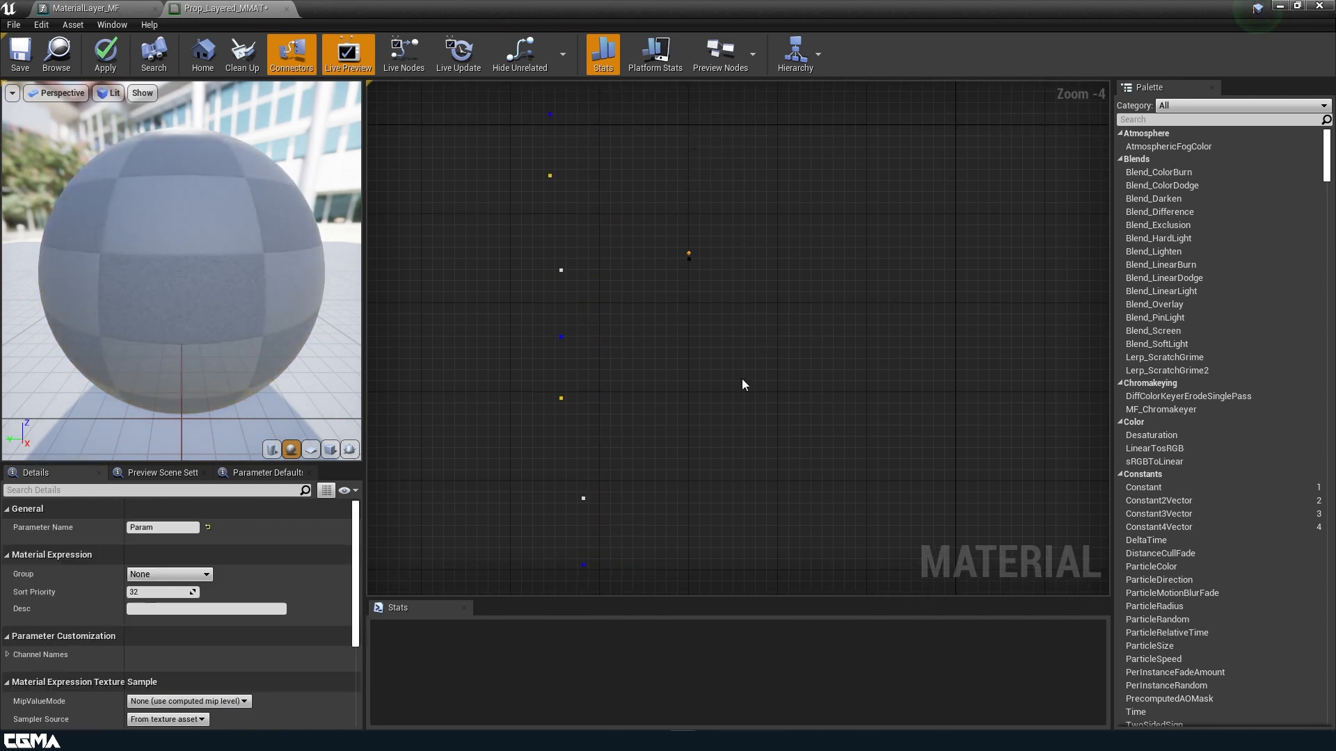
{"action": "left_click", "coordinate": [179, 526]}
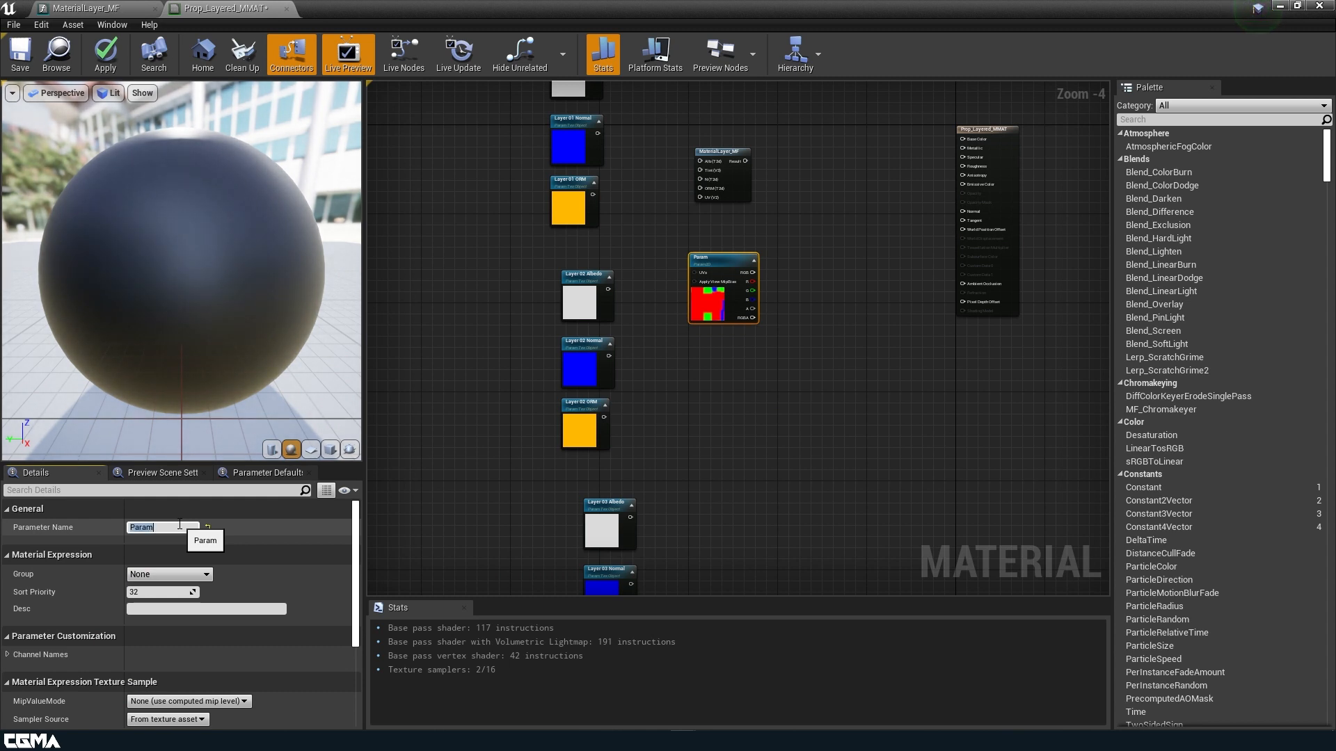
{"action": "key", "text": "Return"}
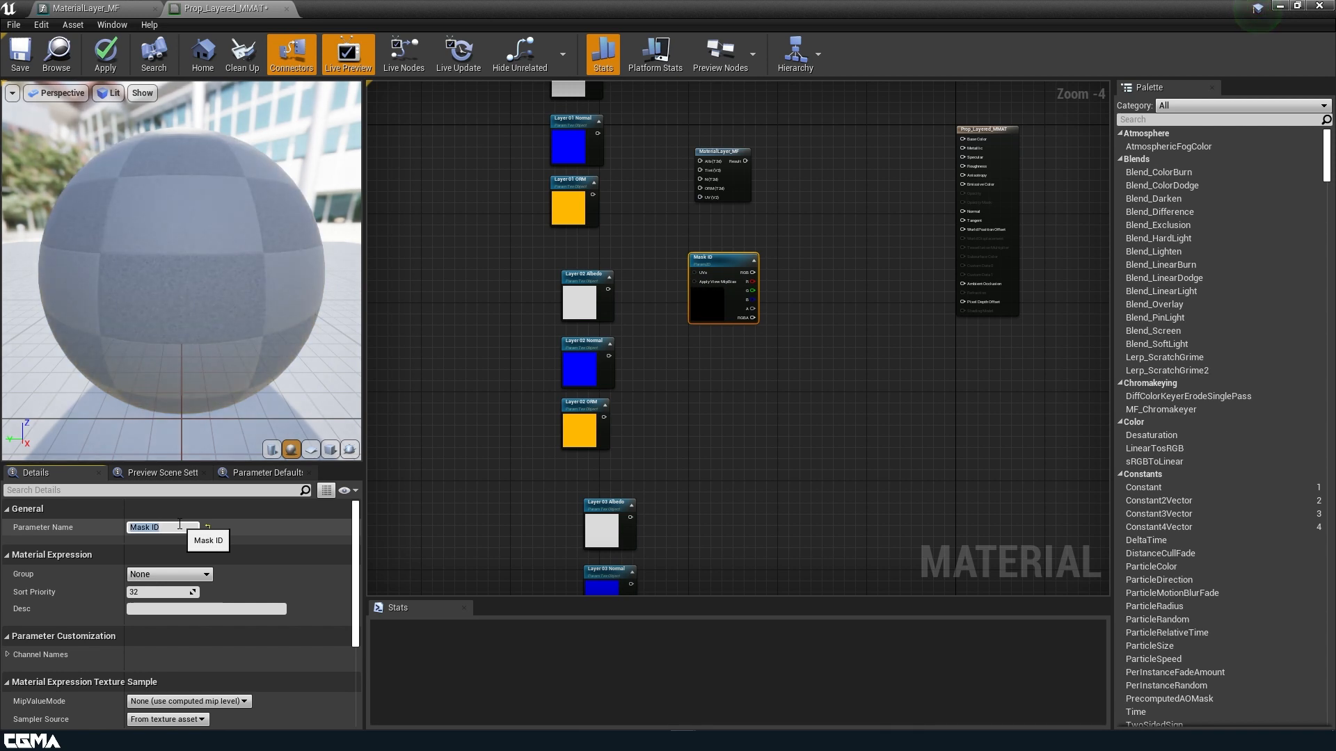
{"action": "left_click_drag", "start_coordinate": [709, 301], "coordinate": [746, 434]}
{"action": "right_click_drag", "start_coordinate": [669, 390], "coordinate": [661, 523]}
{"action": "scroll", "coordinate": [649, 431], "scroll_direction": "up", "scroll_amount": 1}
{"action": "right_click_drag", "start_coordinate": [787, 331], "coordinate": [825, 375]}
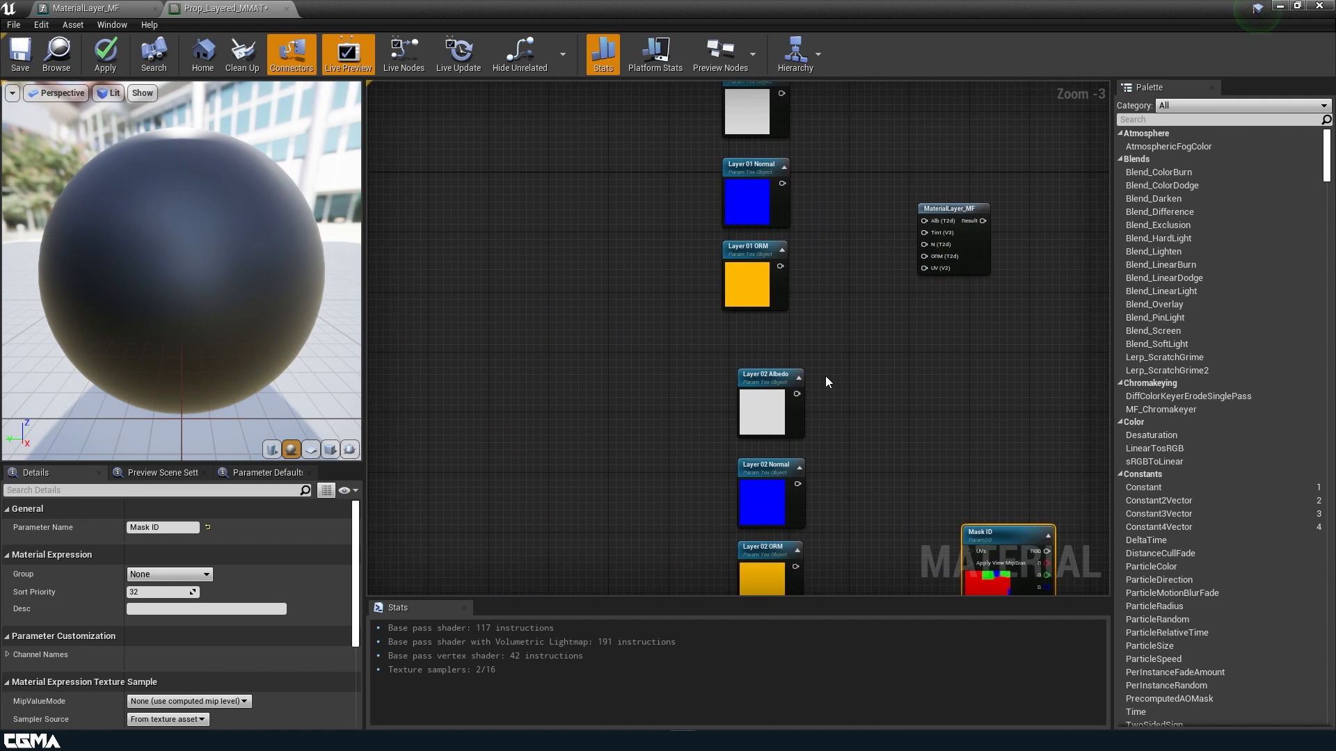
Add TexCoord[0], Multiply and a constant converted into a scalar parameter named UV Tiling.
{"action": "left_click", "coordinate": [497, 336]}
{"action": "left_click", "coordinate": [590, 382]}
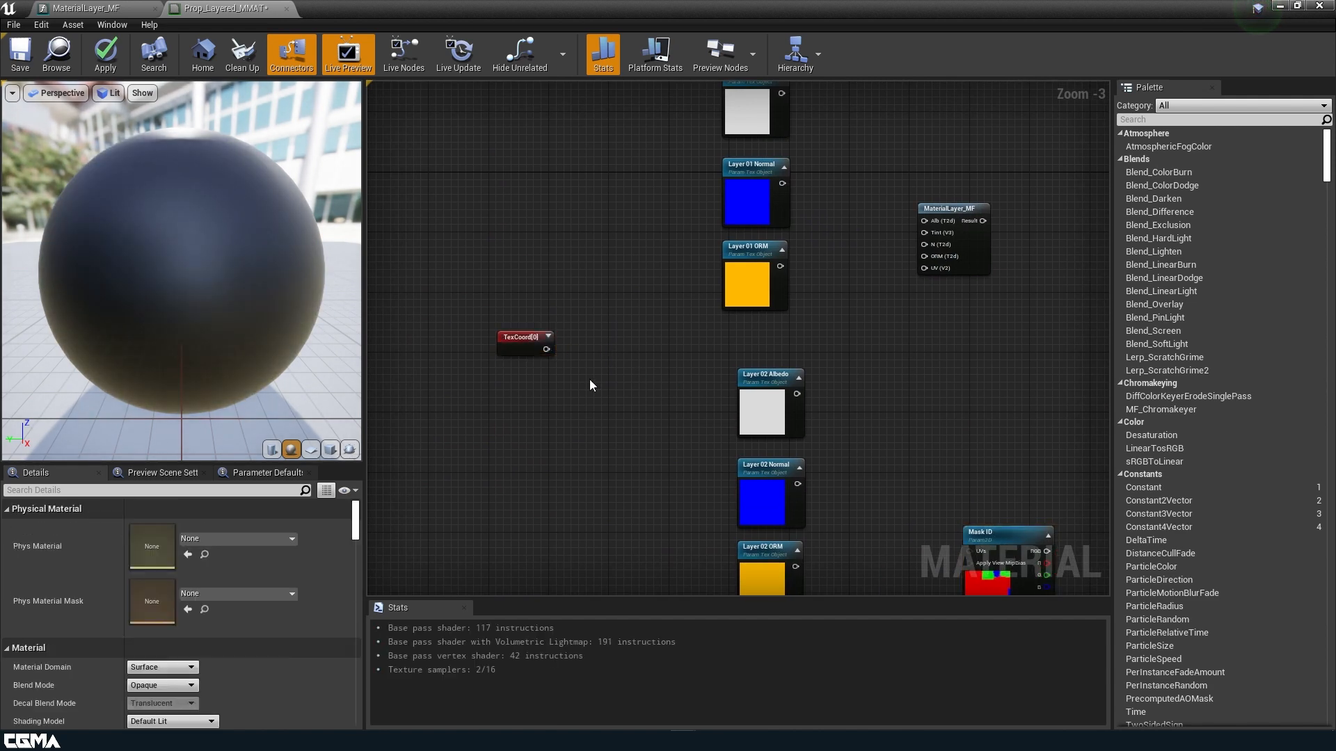
{"action": "left_click", "coordinate": [619, 343]}
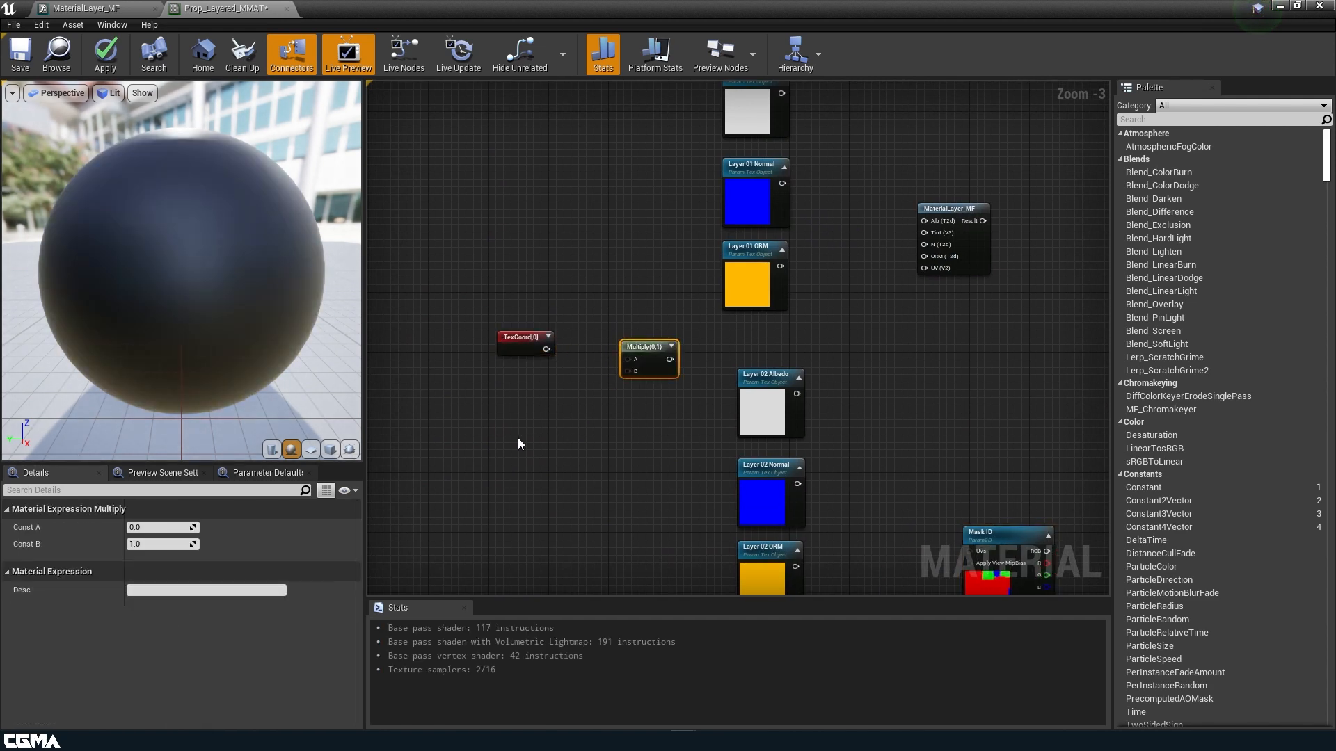
{"action": "left_click", "coordinate": [525, 443]}
{"action": "right_click", "coordinate": [529, 446]}
{"action": "left_click", "coordinate": [601, 498]}
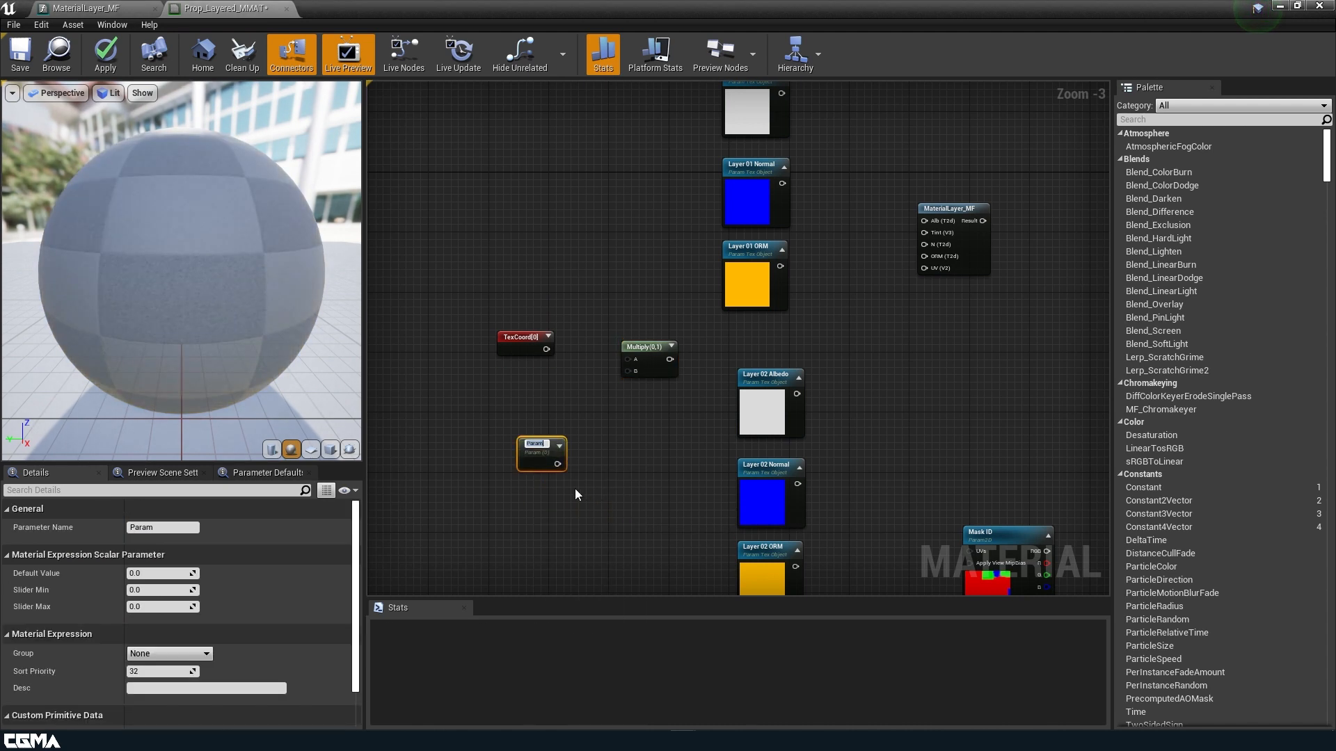
{"action": "type", "text": "UV Tiling"}
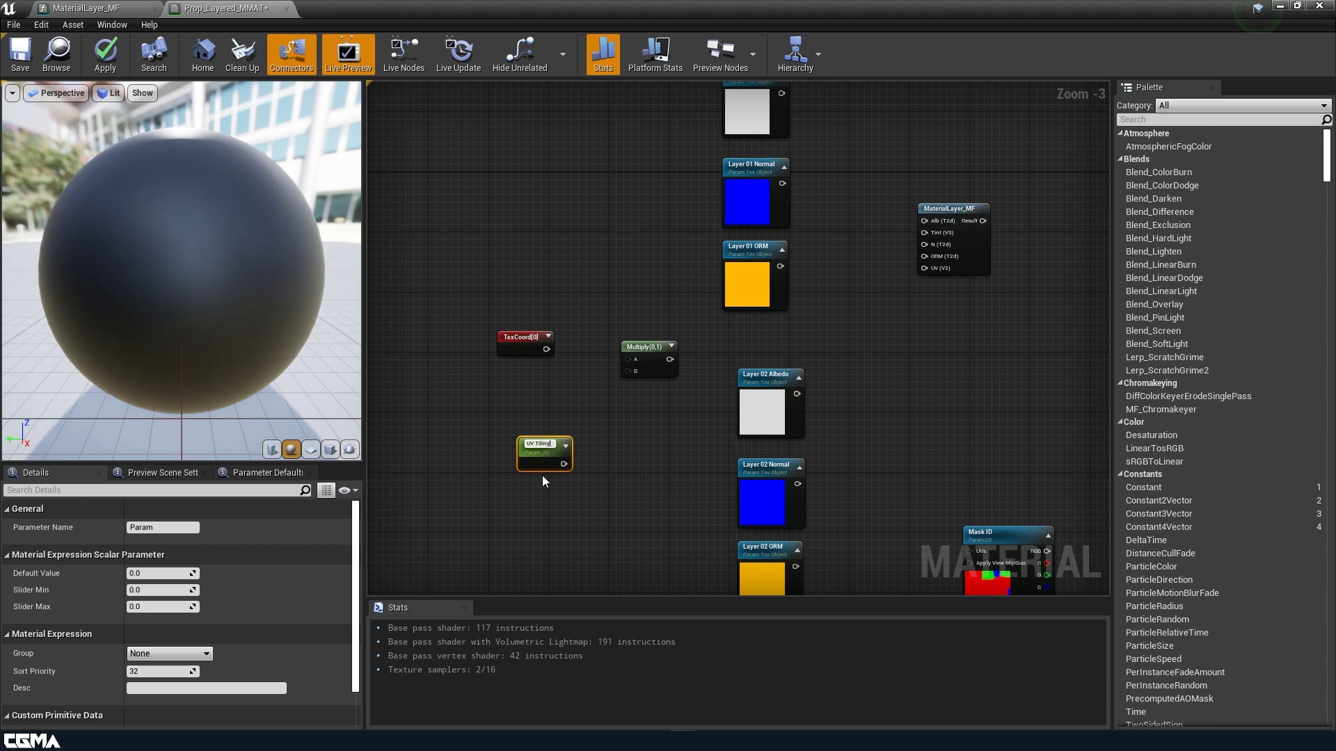
Wire TexCoord to Multiply A and UV Tiling to B, with UV Tiling default 1.
{"action": "scroll", "coordinate": [541, 474], "scroll_direction": "up", "scroll_amount": 2}
{"action": "left_click_drag", "start_coordinate": [562, 462], "coordinate": [655, 340]}
{"action": "left_click_drag", "start_coordinate": [547, 313], "coordinate": [652, 327]}
{"action": "left_click", "coordinate": [160, 573]}
{"action": "type", "text": "1"}
{"action": "left_click", "coordinate": [685, 450]}
{"action": "right_click_drag", "start_coordinate": [832, 135], "coordinate": [615, 392]}
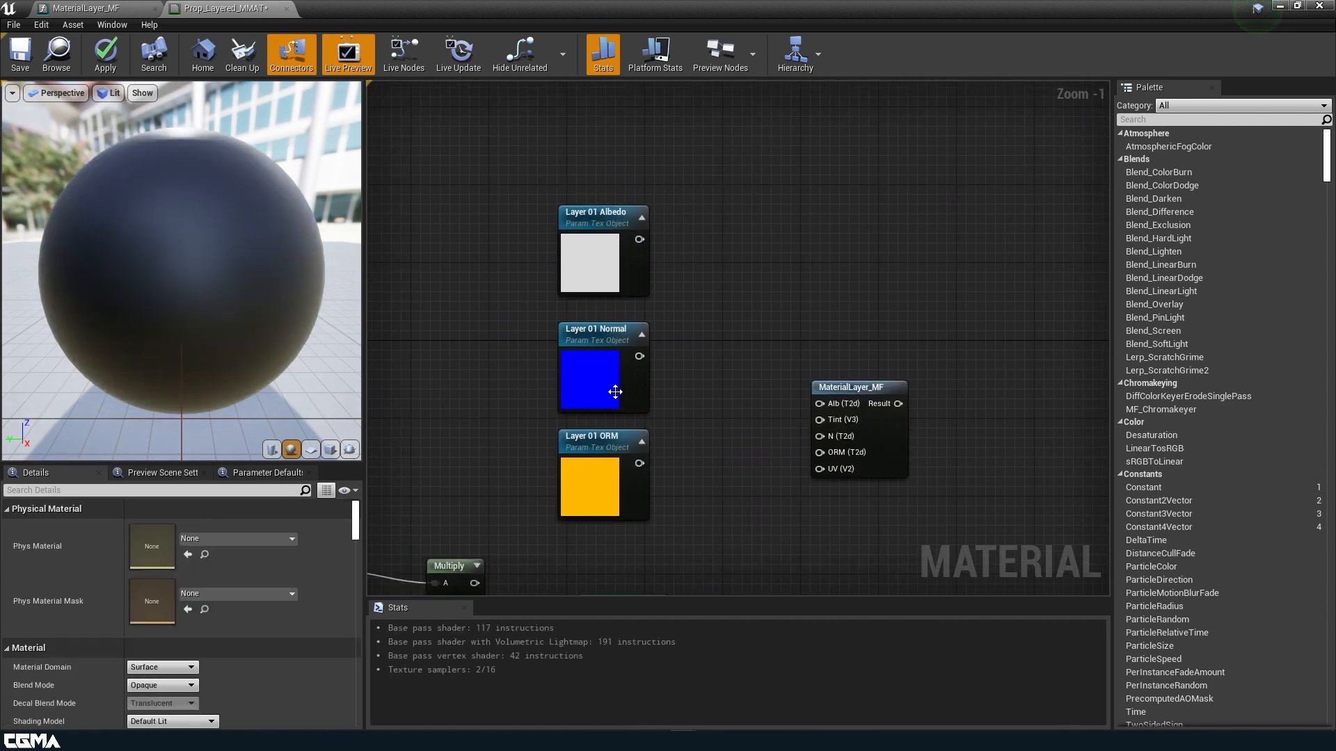
Place three Constant3Vector nodes beside the Layer 01 textures and move MaterialLayer_MF right.
{"action": "left_click", "coordinate": [727, 203]}
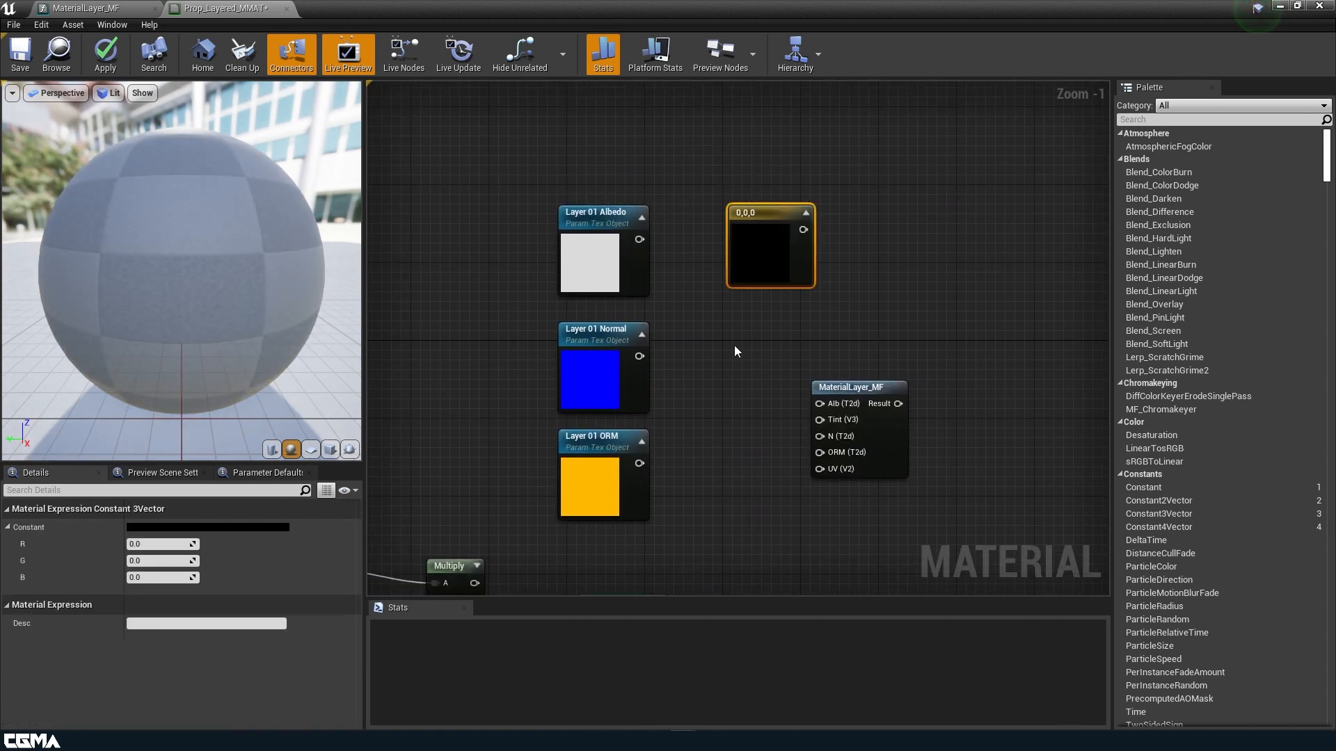
{"action": "left_click", "coordinate": [733, 345]}
{"action": "left_click", "coordinate": [734, 464]}
{"action": "left_click_drag", "start_coordinate": [891, 392], "coordinate": [1027, 353]}
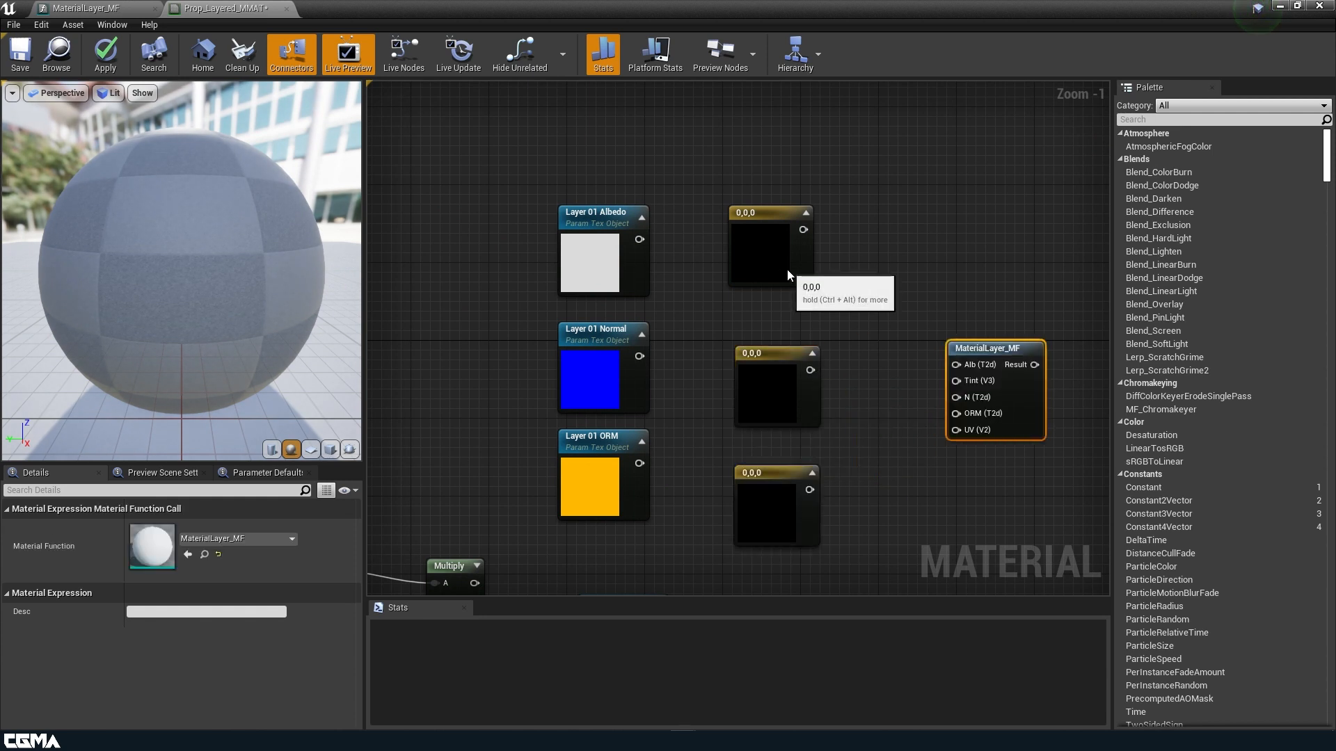
Set R, G and B to 1 on all three constant colour nodes.
{"action": "left_click", "coordinate": [787, 269]}
{"action": "left_click", "coordinate": [148, 543]}
{"action": "type", "text": "1"}
{"action": "key", "text": "Tab"}
{"action": "type", "text": "1"}
{"action": "key", "text": "Tab"}
{"action": "type", "text": "1"}
{"action": "left_click", "coordinate": [769, 409]}
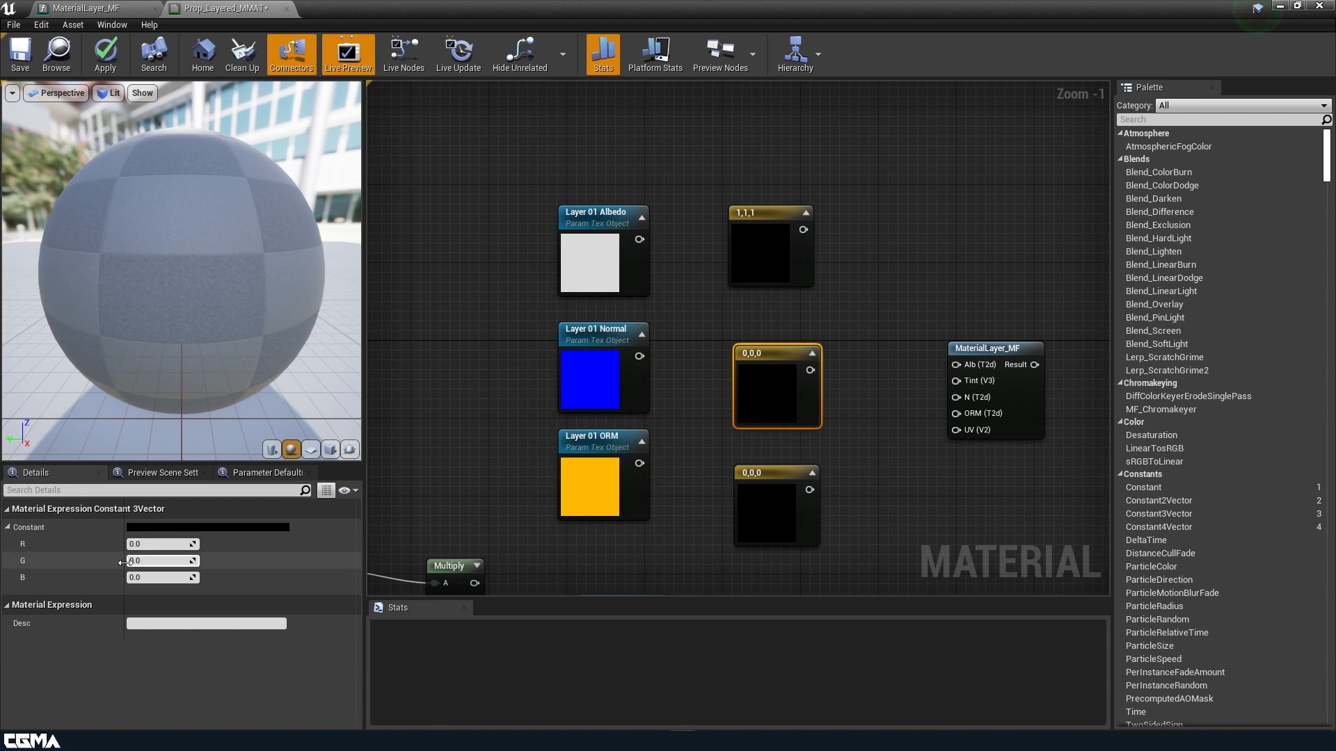
{"action": "left_click", "coordinate": [156, 544]}
{"action": "type", "text": "1"}
{"action": "key", "text": "Tab"}
{"action": "type", "text": "1"}
{"action": "key", "text": "Tab"}
{"action": "type", "text": "1"}
{"action": "left_click", "coordinate": [760, 505]}
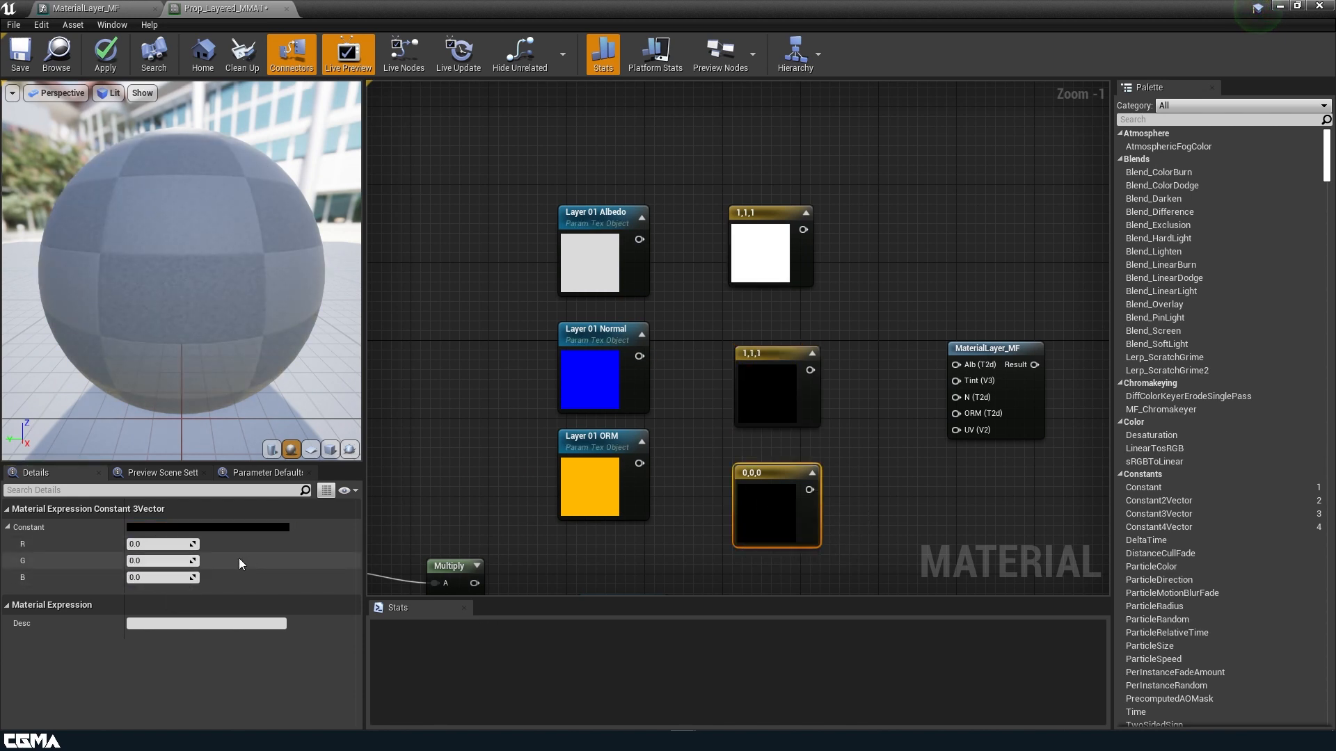
{"action": "left_click", "coordinate": [157, 544]}
{"action": "type", "text": "1"}
{"action": "key", "text": "Tab"}
{"action": "type", "text": "1"}
{"action": "key", "text": "Tab"}
{"action": "type", "text": "1"}
{"action": "left_click", "coordinate": [847, 537]}
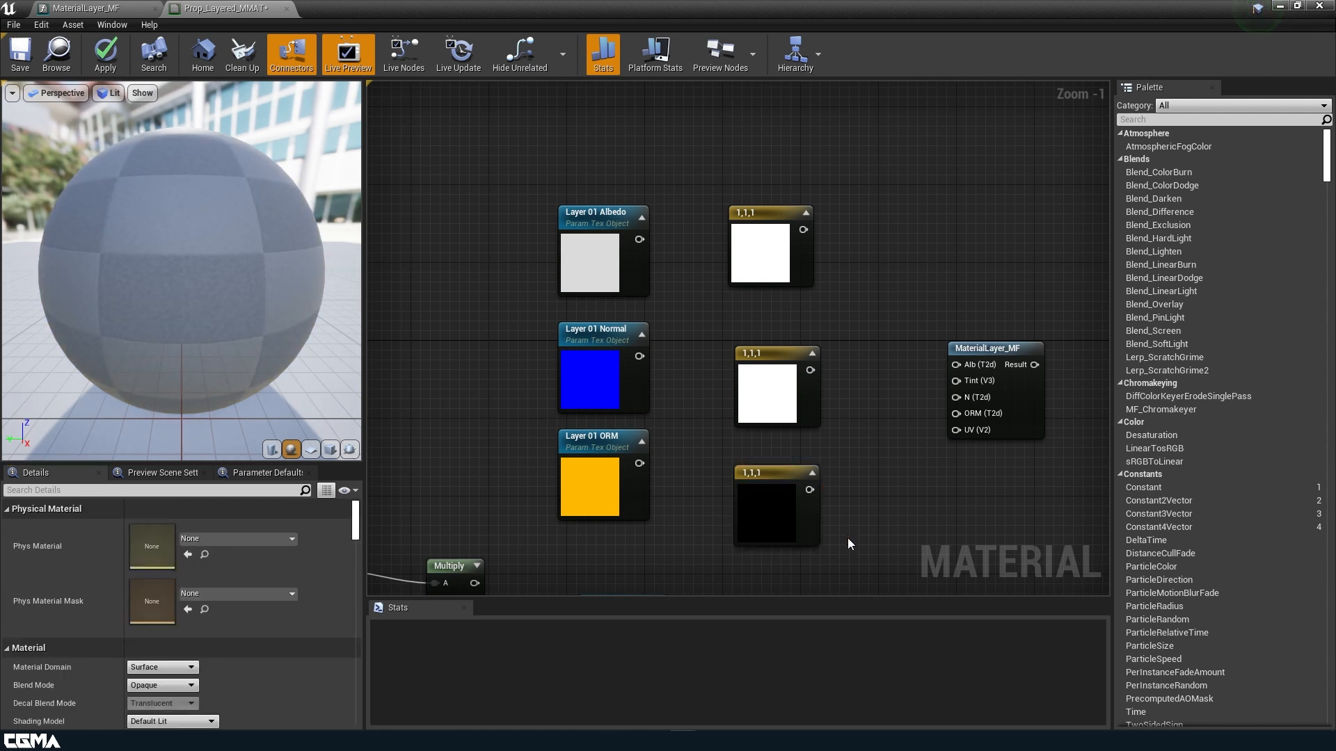
Convert the three white constants into vector parameters Param, Param_1 and Param_2.
{"action": "left_click_drag", "start_coordinate": [847, 540], "coordinate": [764, 263]}
{"action": "right_click", "coordinate": [765, 263]}
{"action": "left_click", "coordinate": [822, 285]}
{"action": "left_click", "coordinate": [766, 215]}
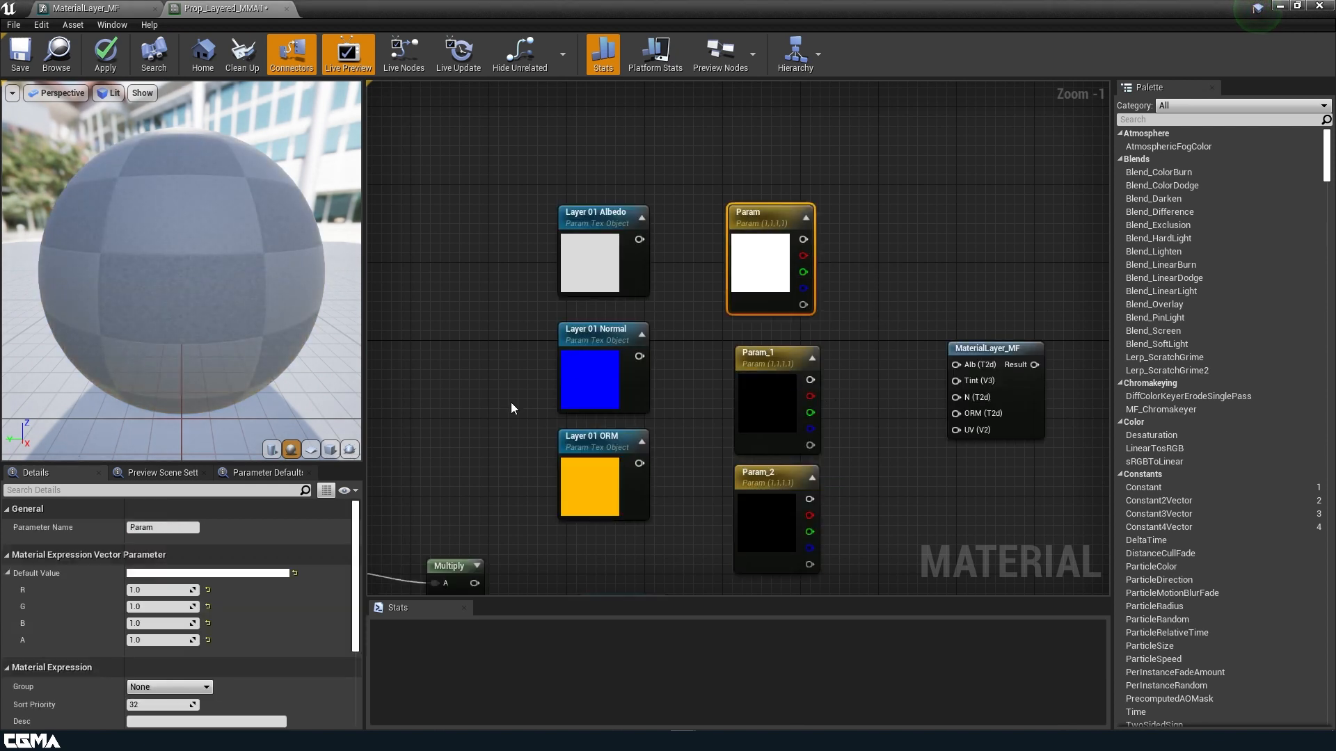
Name the first tint parameter 'Layer 01 Albedo Tint' in group Layer 01, and copy the name.
{"action": "left_click", "coordinate": [169, 528]}
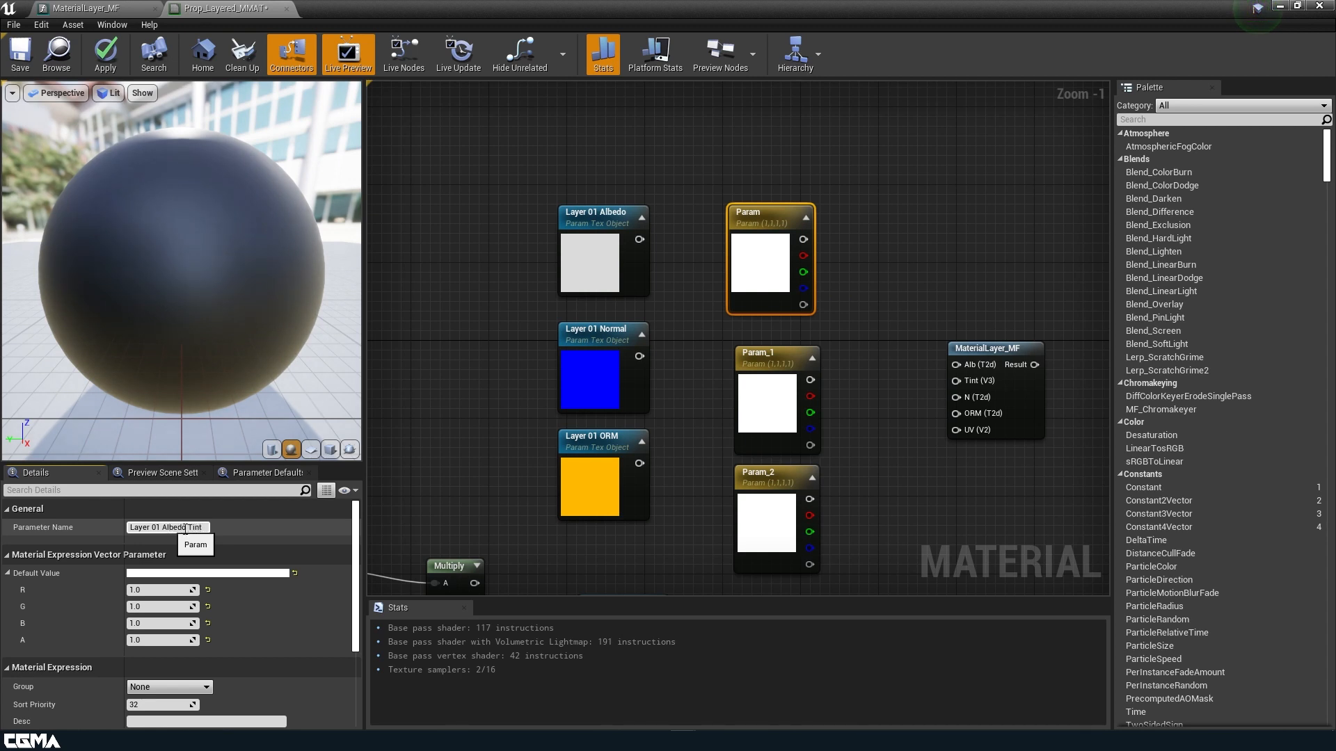
{"action": "type", "text": "Layer 01 Albedo Tint"}
{"action": "key", "text": "Return"}
{"action": "left_click", "coordinate": [206, 687]}
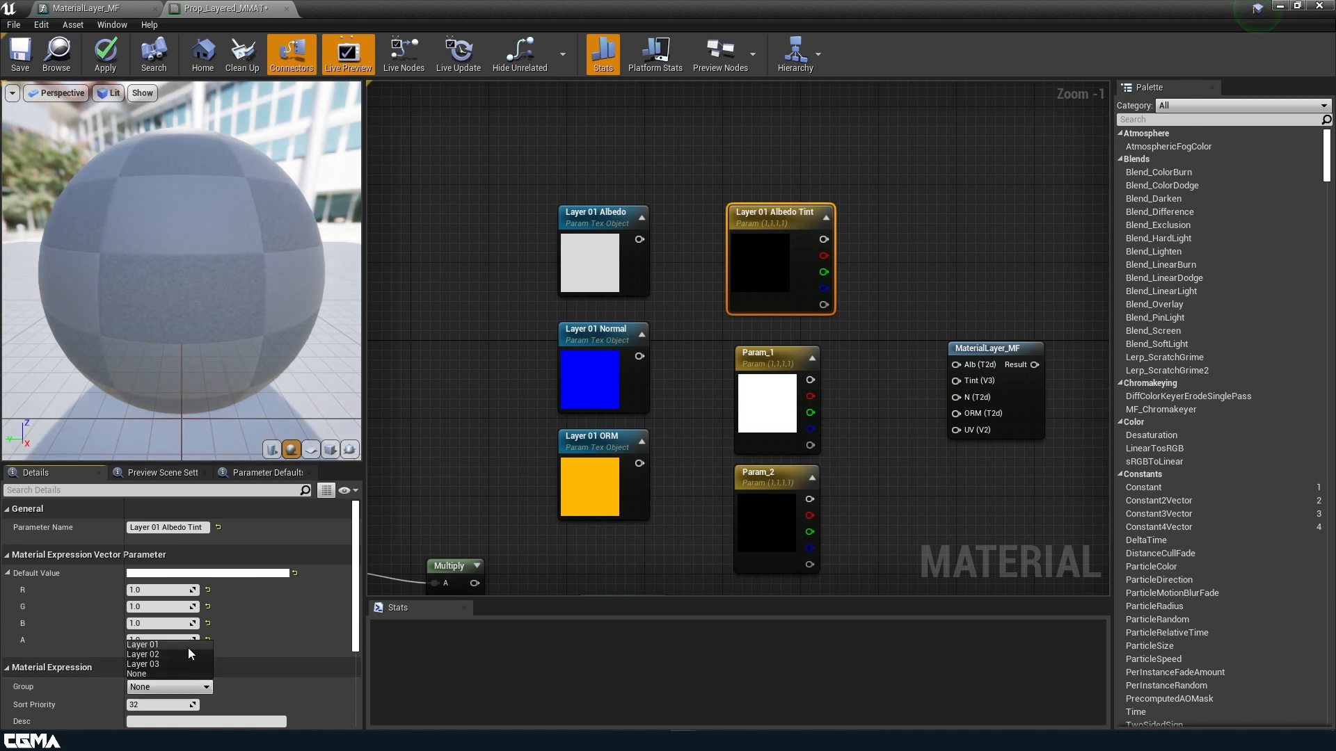
{"action": "left_click", "coordinate": [188, 646]}
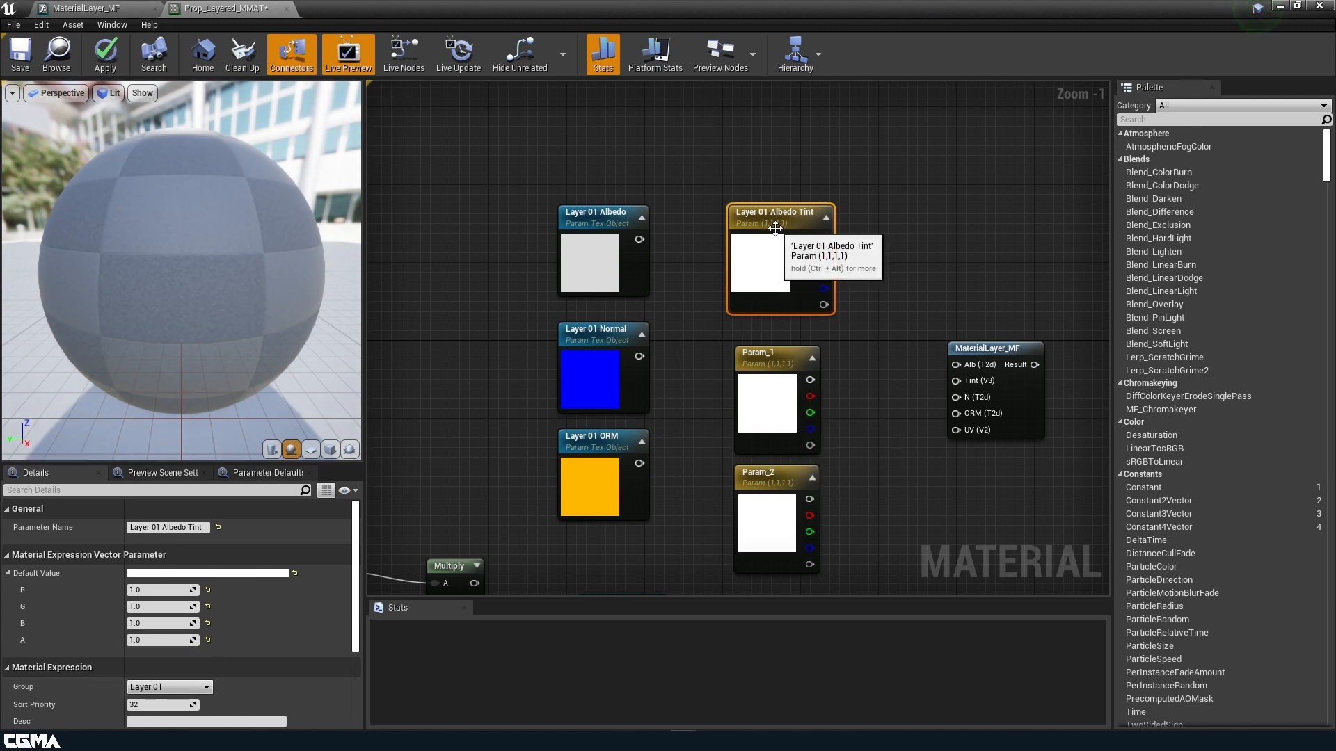
{"action": "double_click", "coordinate": [151, 527]}
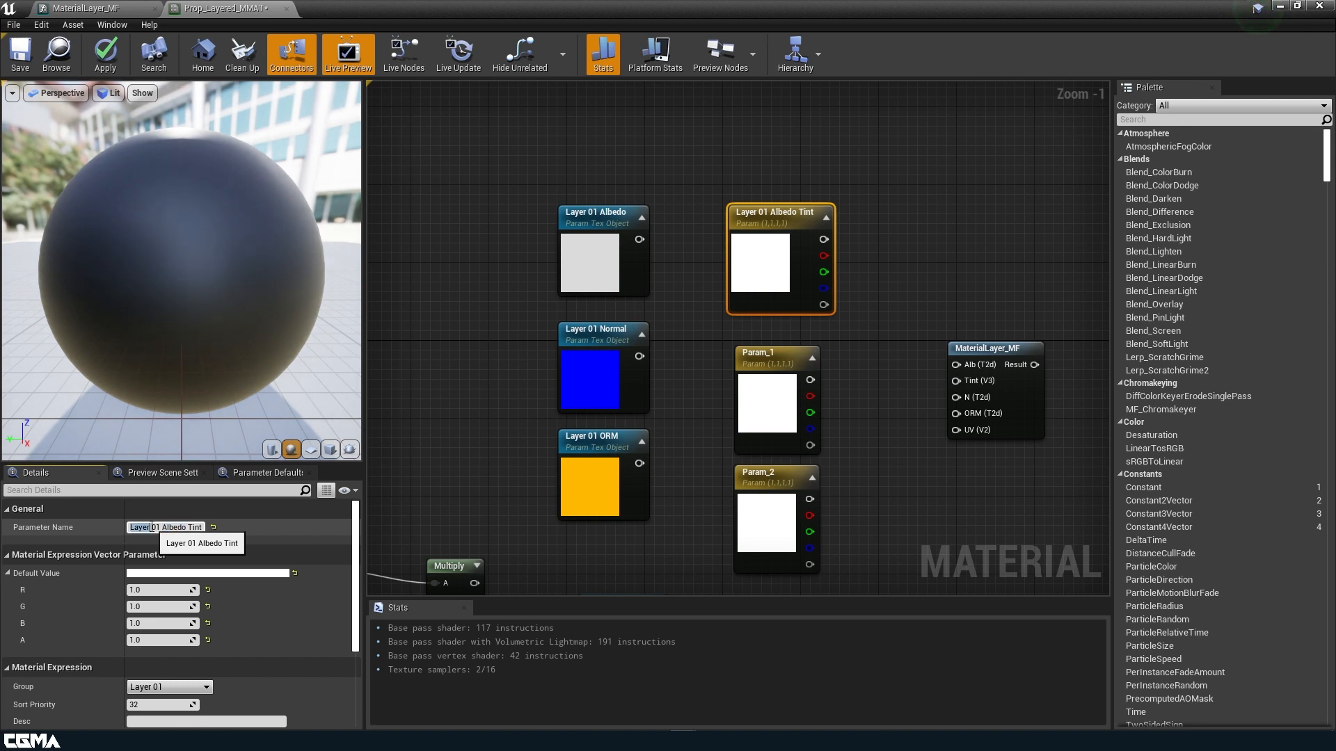
{"action": "left_click_drag", "start_coordinate": [130, 528], "coordinate": [203, 527]}
{"action": "key", "text": "ctrl+c"}
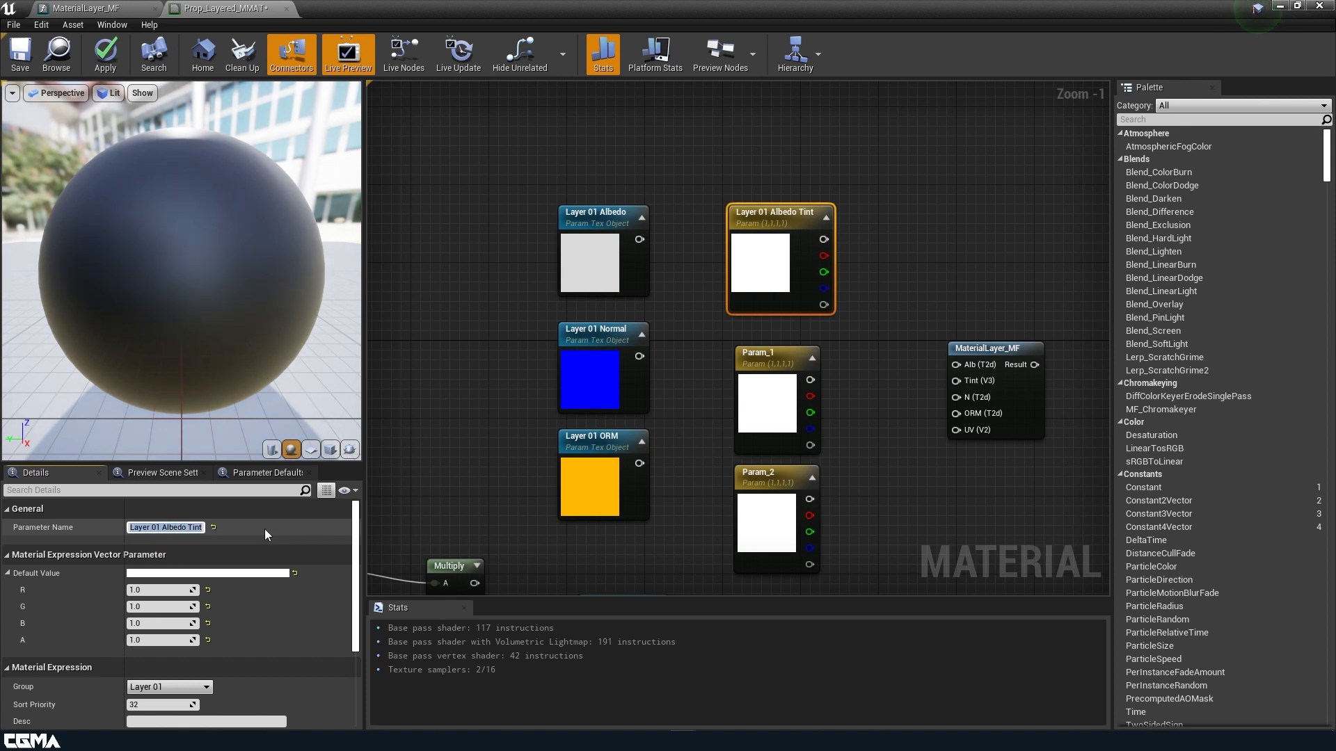
Rename Param_1 to 'Layer 02 Albedo Tint' and put it in group Layer 02.
{"action": "left_click", "coordinate": [774, 407]}
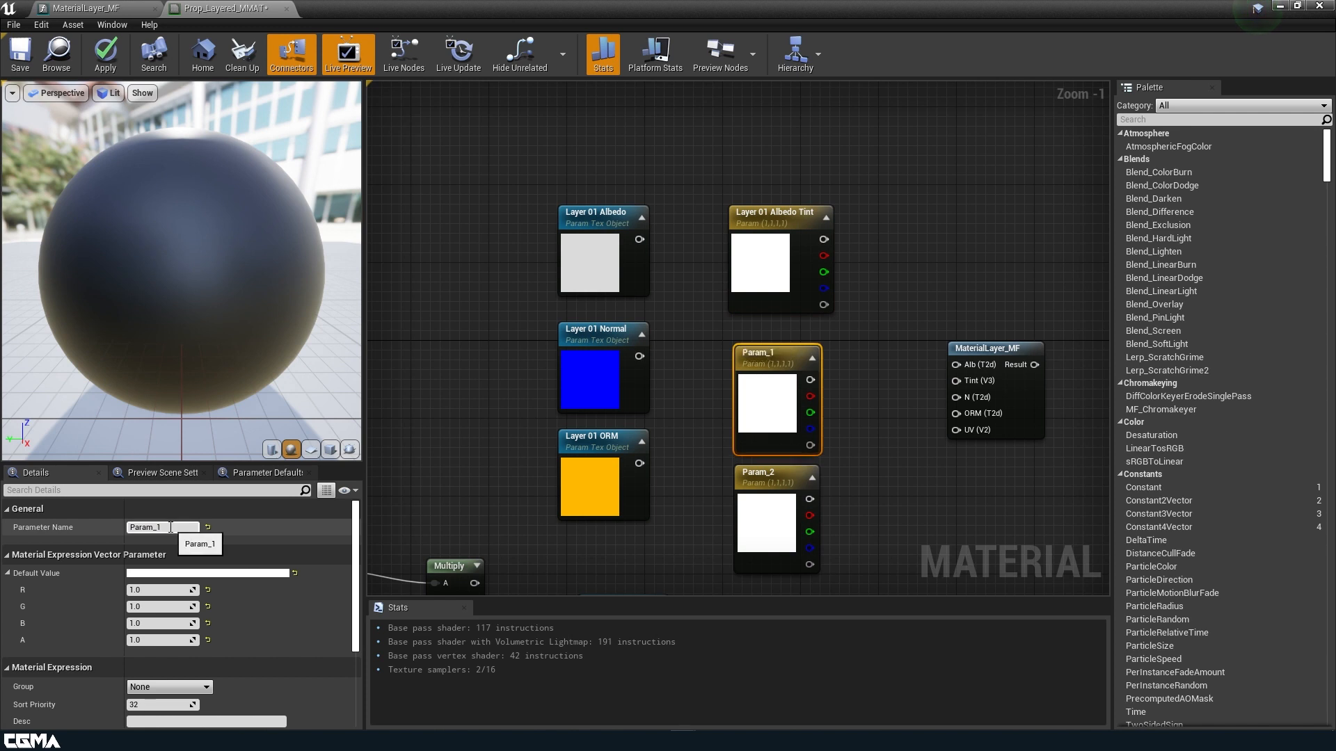
{"action": "key", "text": "ctrl+v"}
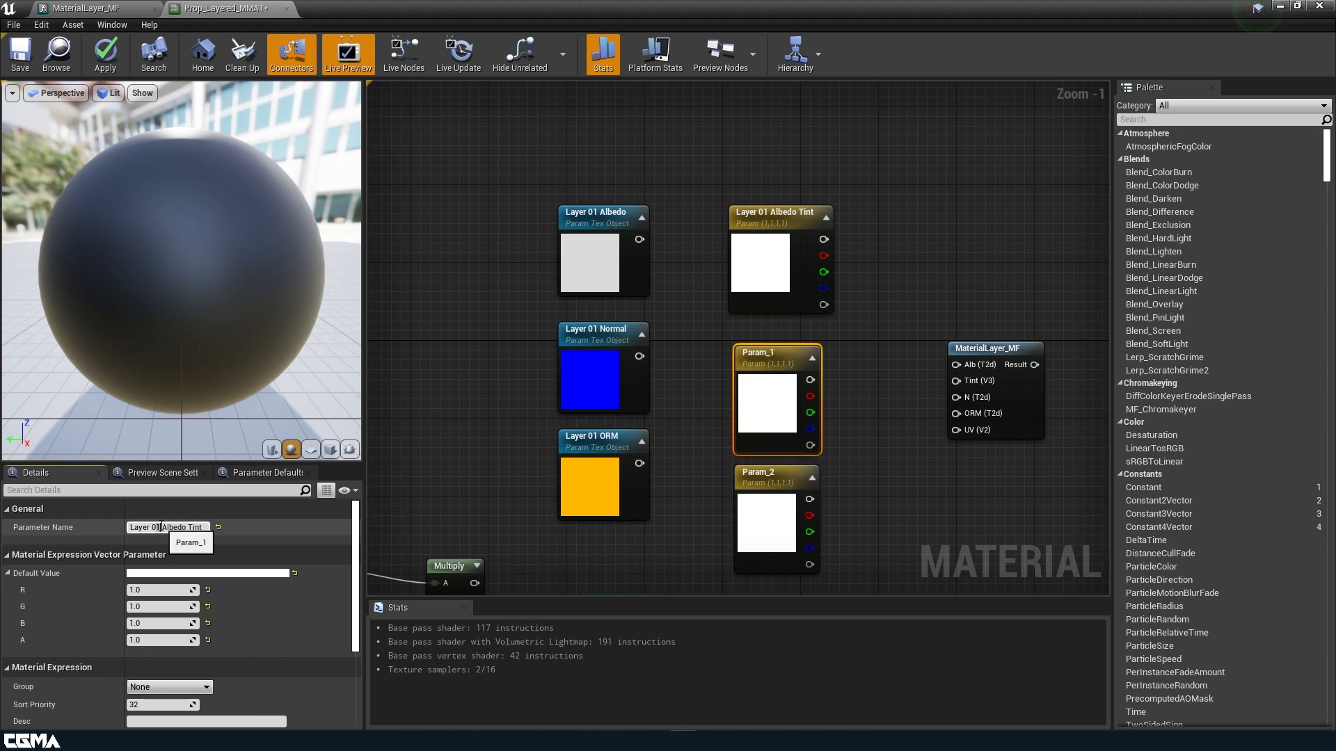
{"action": "key", "text": "BackSpace"}
{"action": "type", "text": "2"}
{"action": "left_click", "coordinate": [206, 688]}
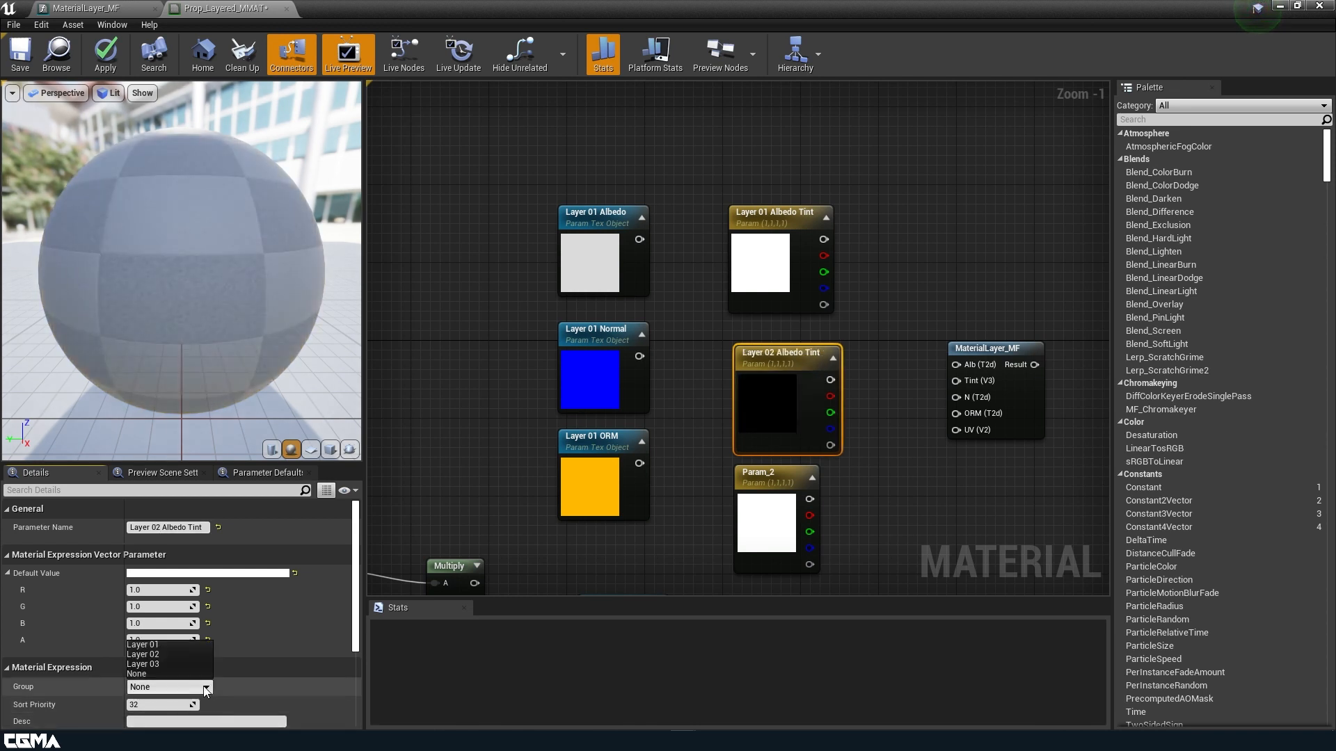
{"action": "left_click", "coordinate": [185, 655]}
Rename Param_2 to 'Layer 03 Albedo Tint' and put it in group Layer 03.
{"action": "left_click", "coordinate": [758, 546]}
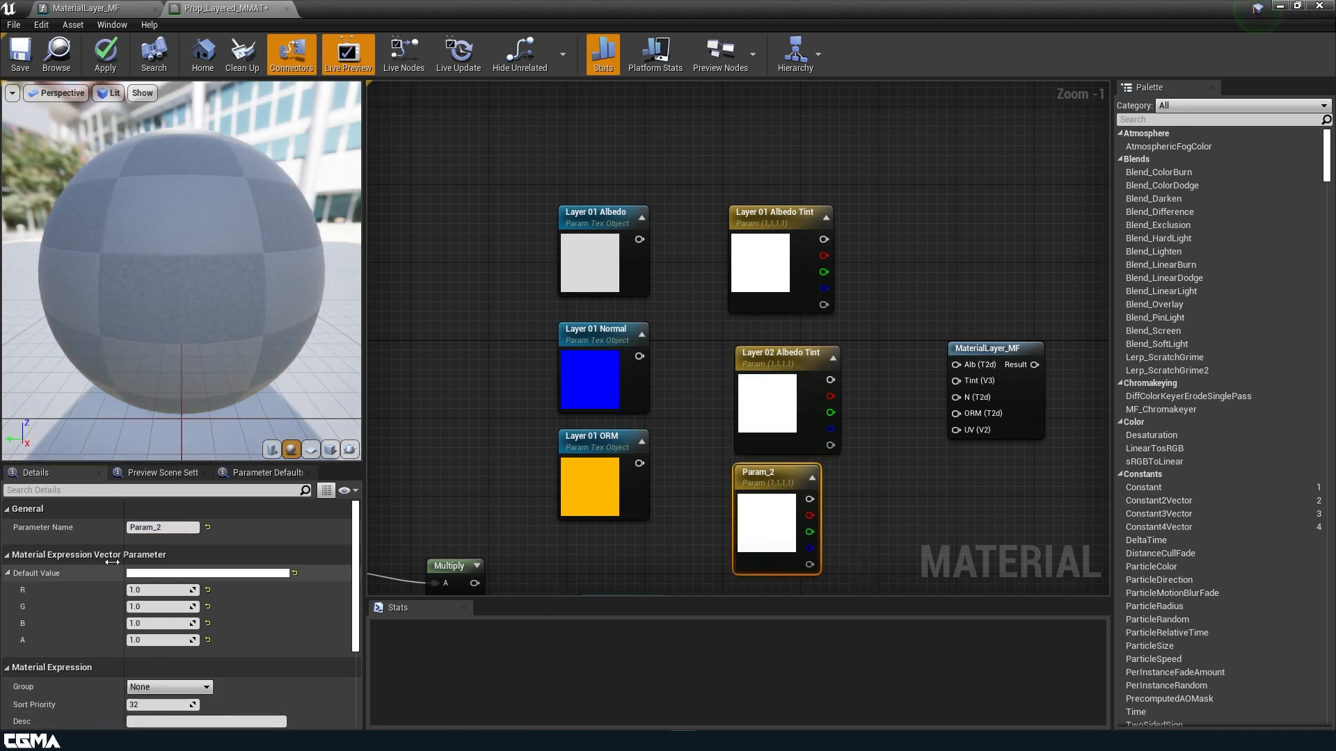
{"action": "left_click", "coordinate": [173, 527]}
{"action": "key", "text": "ctrl+v"}
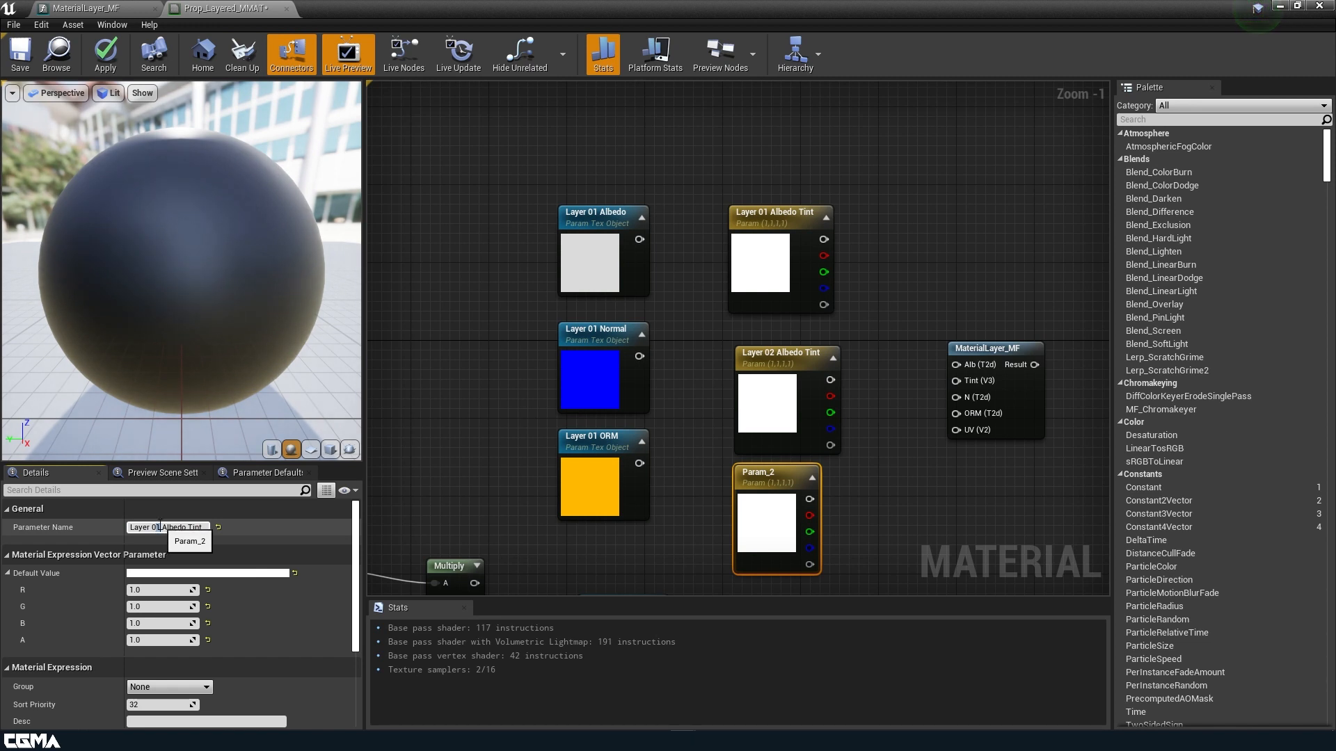
{"action": "type", "text": "3"}
{"action": "left_click", "coordinate": [207, 688]}
{"action": "left_click", "coordinate": [179, 665]}
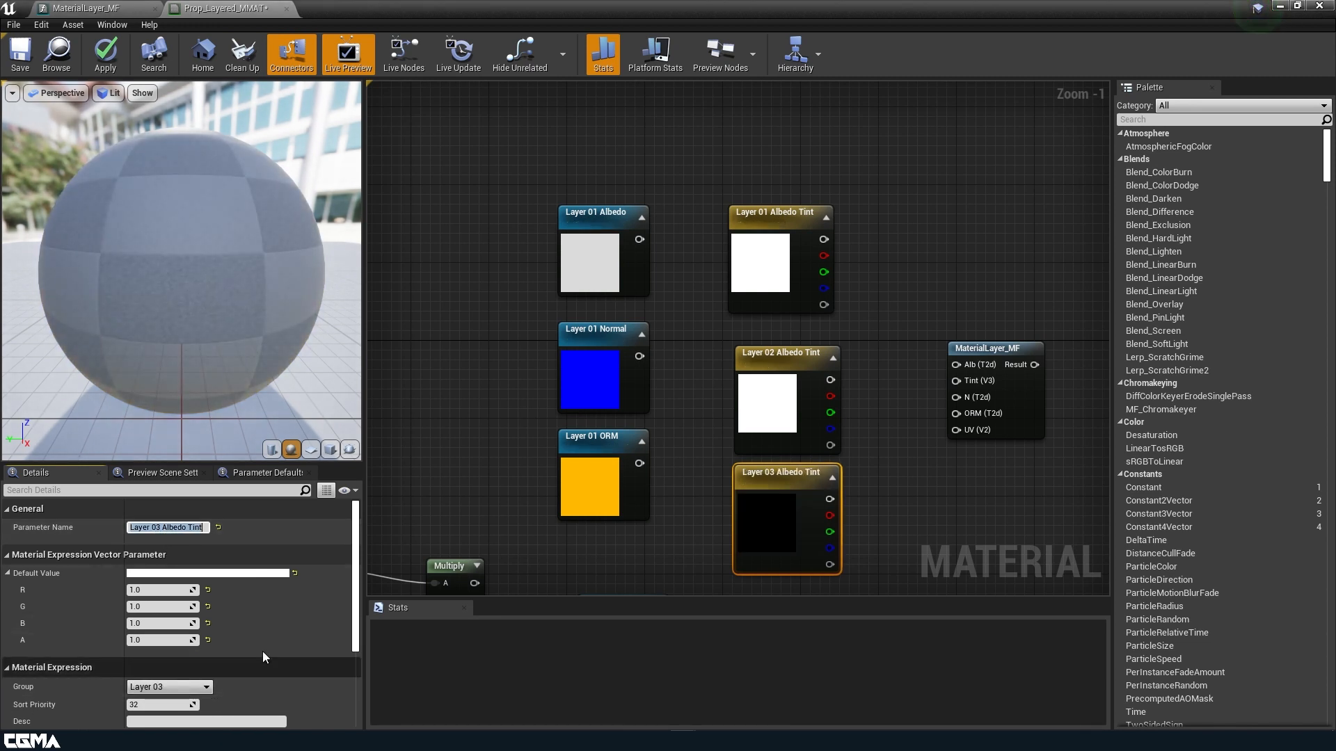
Place Layer 01 Albedo Tint directly under the Layer 01 Albedo texture node.
{"action": "right_click_drag", "start_coordinate": [761, 518], "coordinate": [700, 359]}
{"action": "right_click_drag", "start_coordinate": [554, 113], "coordinate": [573, 342]}
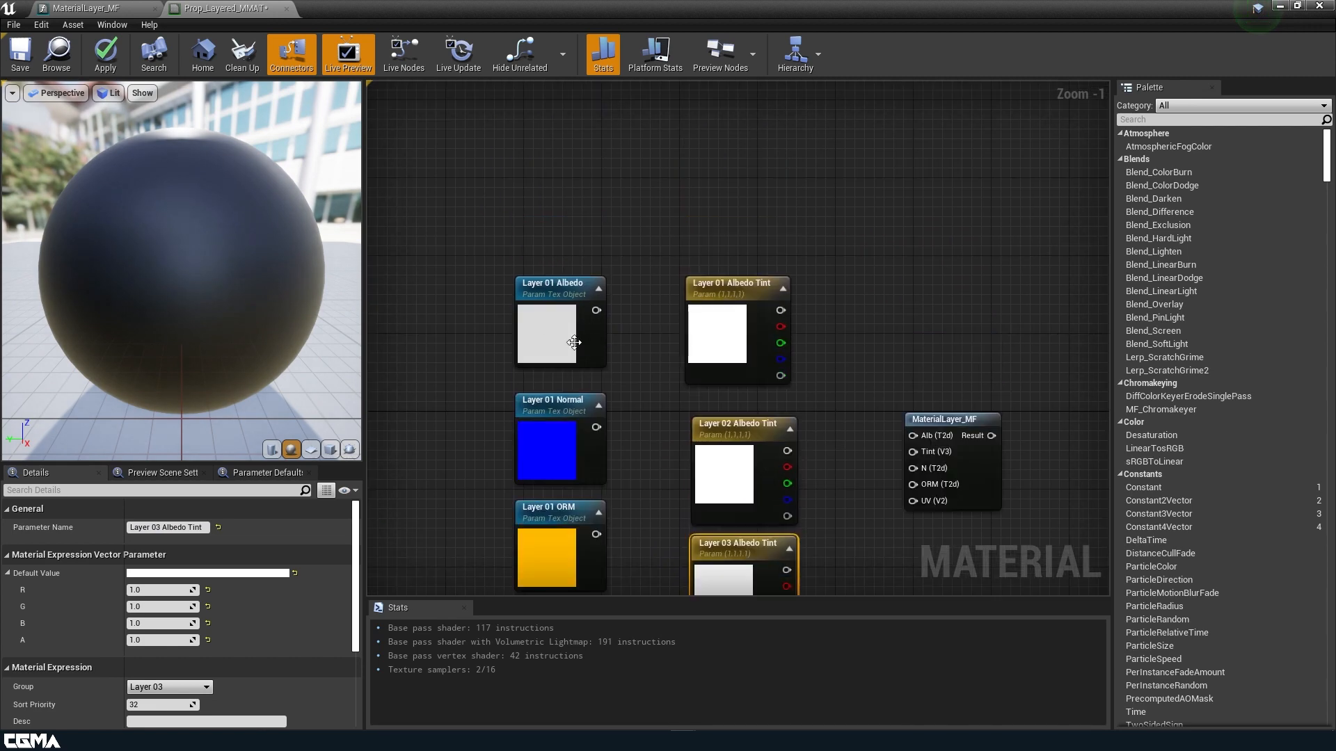
{"action": "left_click_drag", "start_coordinate": [573, 342], "coordinate": [573, 235]}
{"action": "left_click_drag", "start_coordinate": [753, 322], "coordinate": [582, 313]}
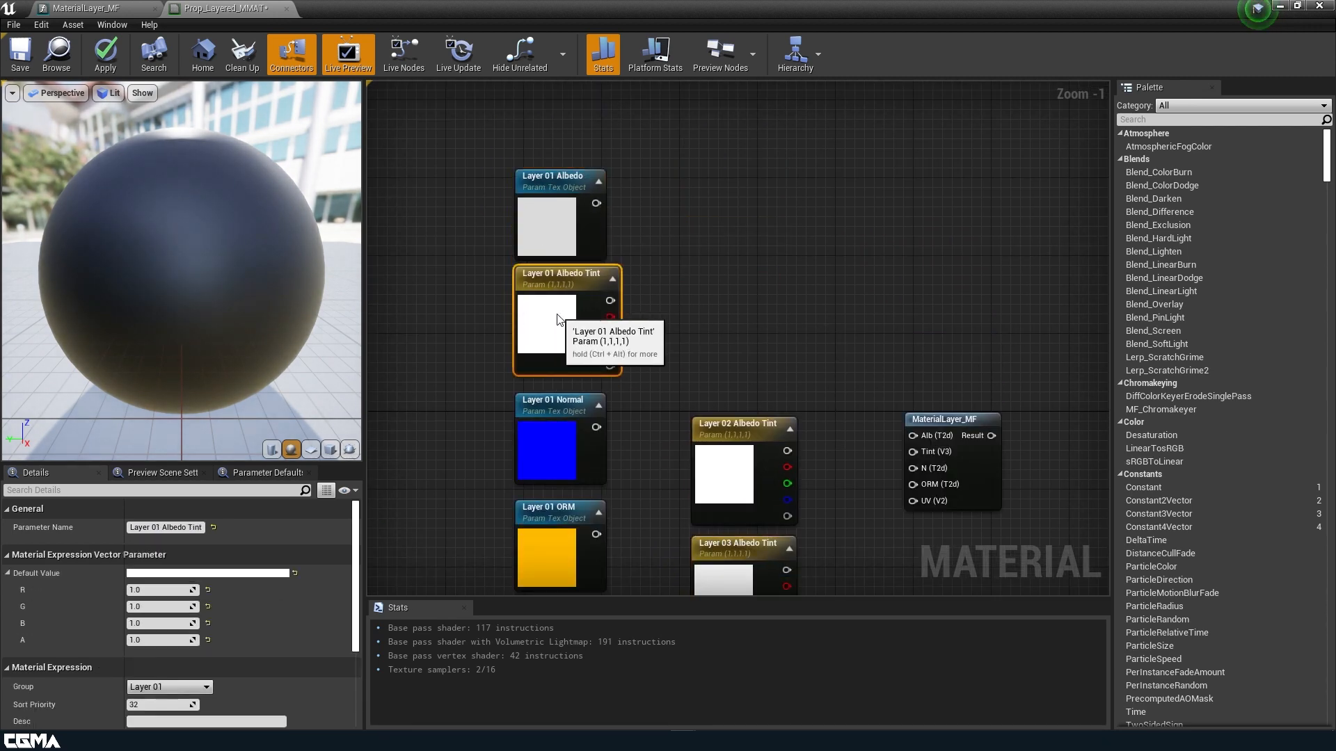
{"action": "left_click", "coordinate": [573, 214]}
Shift the Layer 02/03 texture nodes lower and place Layer 02 Albedo Tint under Layer 02 Albedo.
{"action": "right_click_drag", "start_coordinate": [717, 419], "coordinate": [733, 93]}
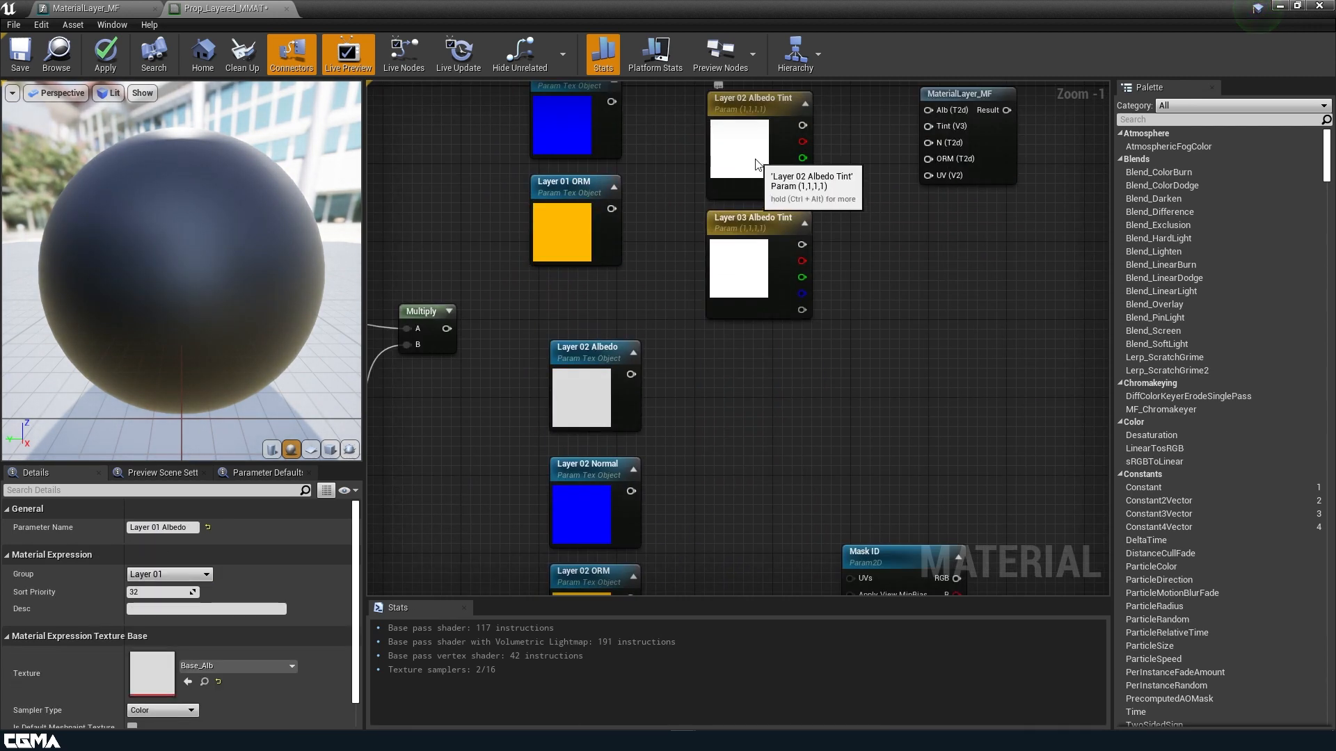
{"action": "left_click_drag", "start_coordinate": [756, 164], "coordinate": [765, 403]}
{"action": "left_click", "coordinate": [591, 374]}
{"action": "right_click_drag", "start_coordinate": [686, 465], "coordinate": [685, 234]}
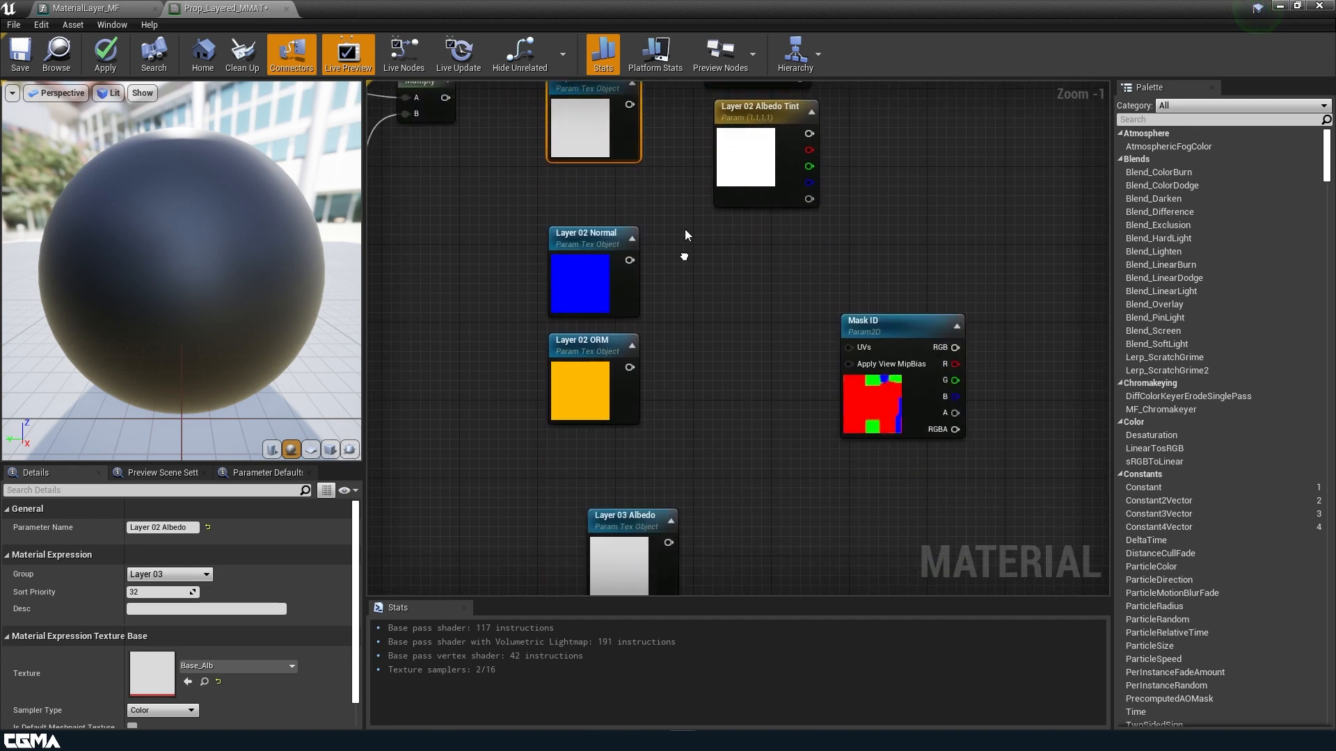
{"action": "scroll", "coordinate": [626, 236], "scroll_direction": "down", "scroll_amount": 2}
{"action": "left_click_drag", "start_coordinate": [522, 209], "coordinate": [656, 567]}
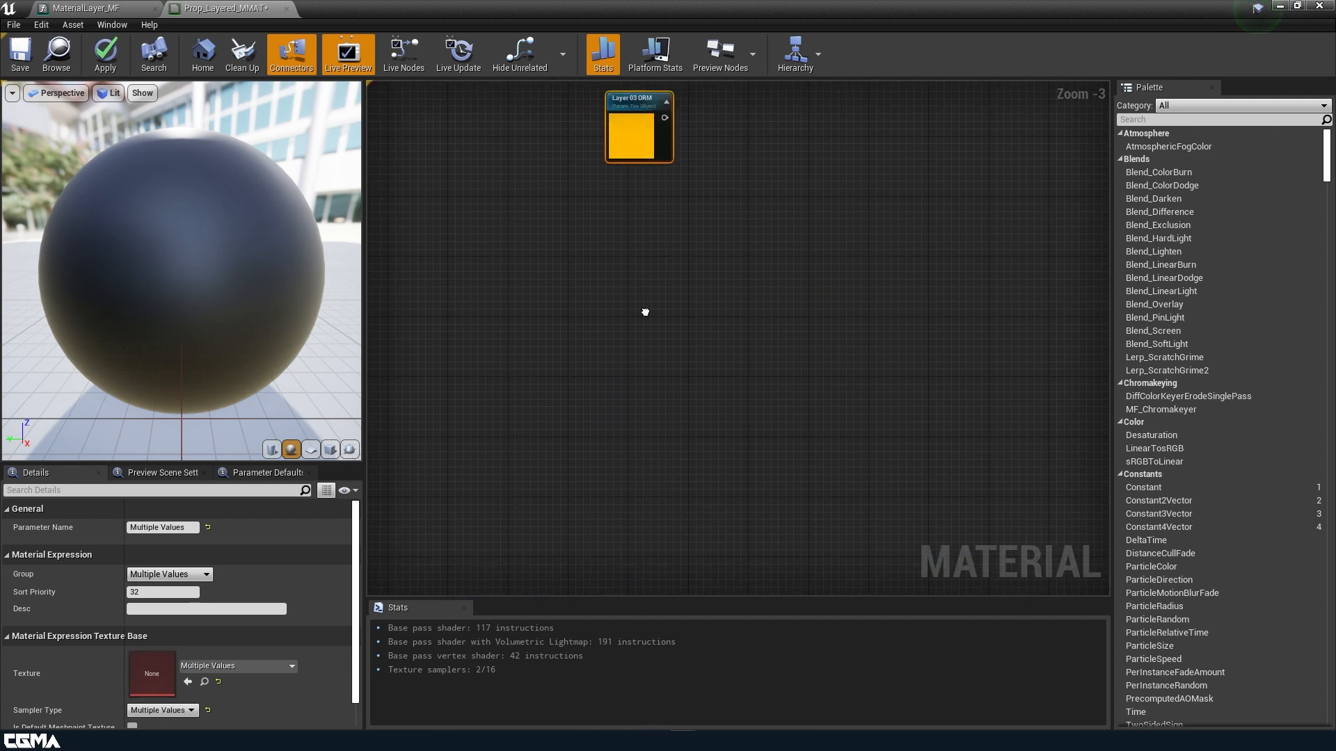
{"action": "right_click_drag", "start_coordinate": [645, 312], "coordinate": [650, 591]}
{"action": "left_click_drag", "start_coordinate": [604, 155], "coordinate": [612, 221]}
{"action": "right_click_drag", "start_coordinate": [680, 176], "coordinate": [679, 367]}
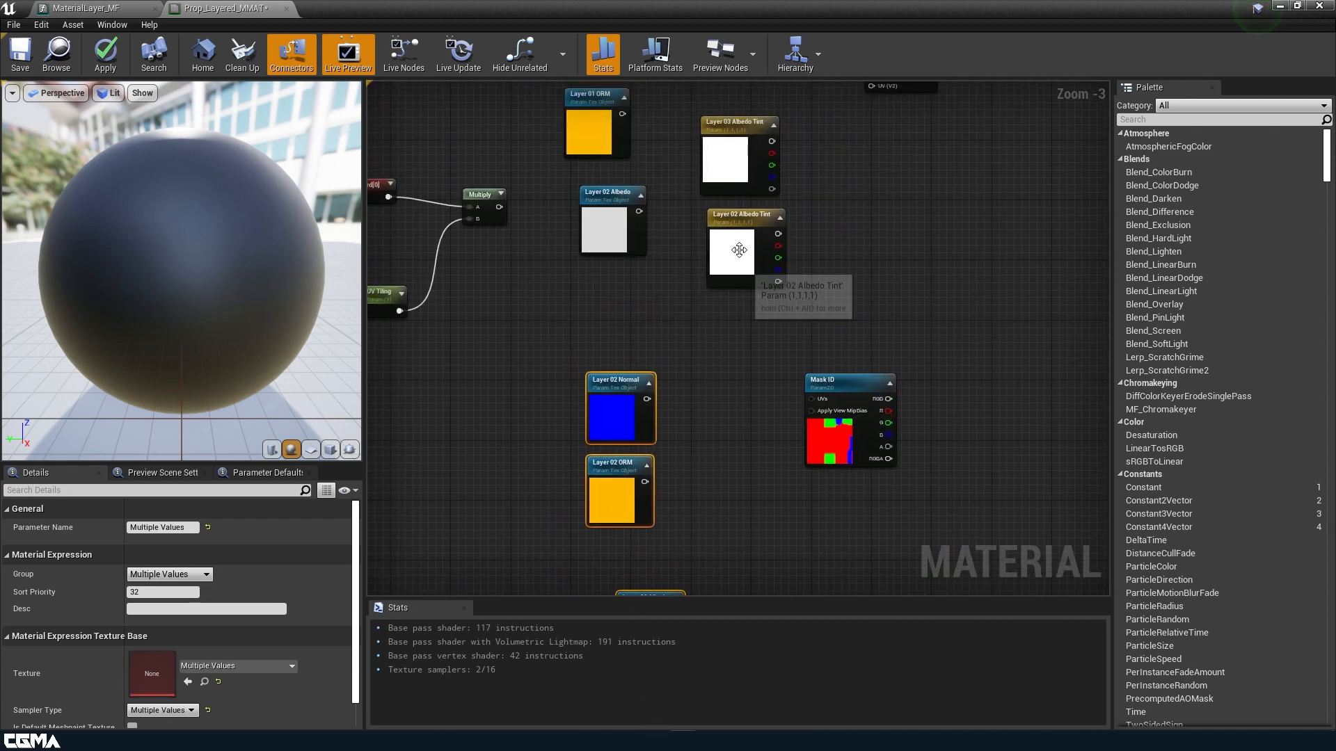
{"action": "left_click", "coordinate": [739, 250]}
{"action": "left_click_drag", "start_coordinate": [737, 252], "coordinate": [610, 312]}
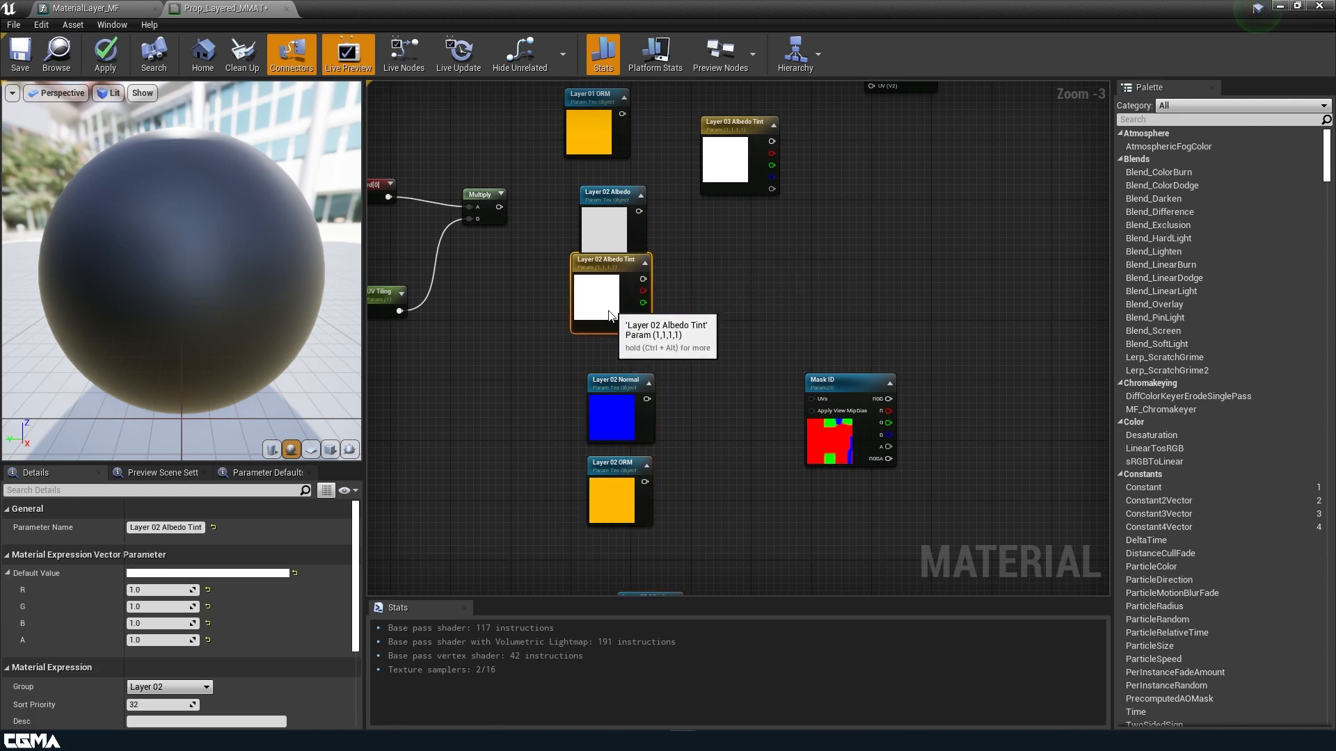
Place Layer 03 Albedo Tint under Layer 03 Albedo, beside its Normal and ORM nodes.
{"action": "left_click_drag", "start_coordinate": [741, 182], "coordinate": [746, 351]}
{"action": "left_click_drag", "start_coordinate": [580, 310], "coordinate": [629, 487]}
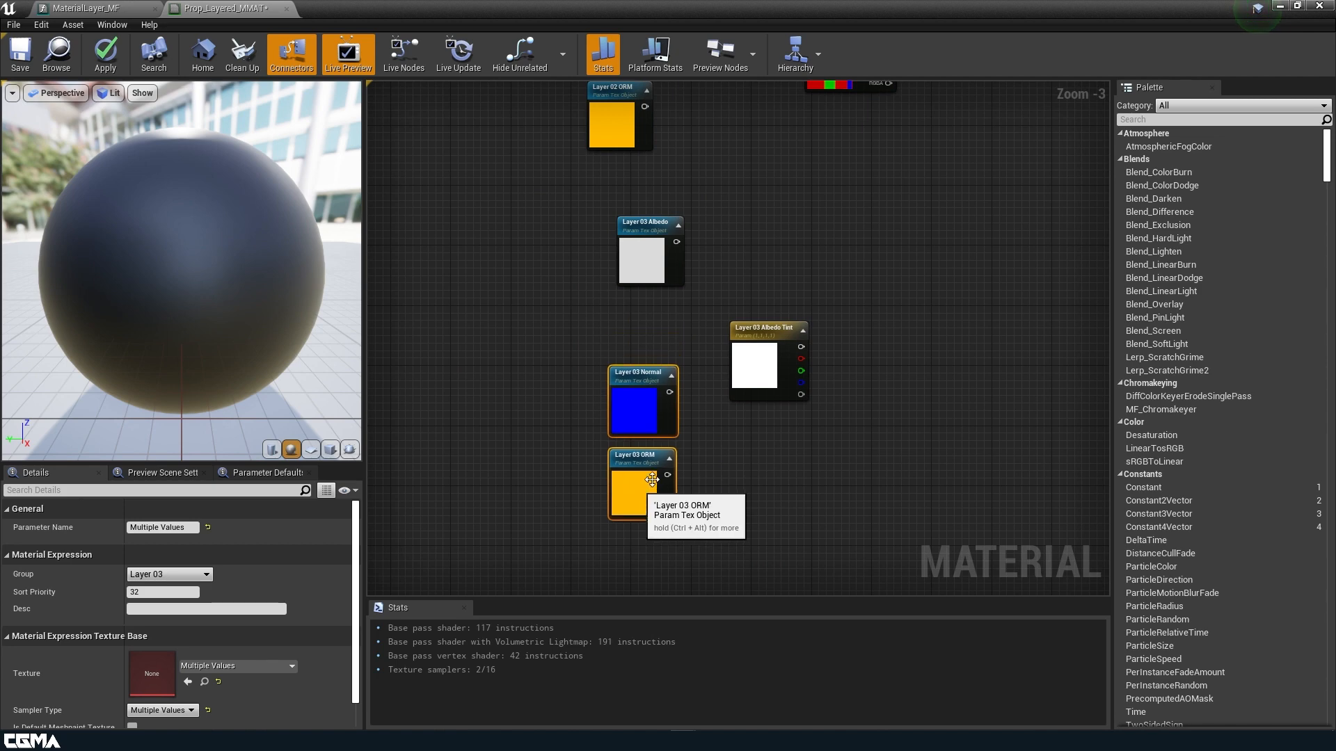
{"action": "left_click_drag", "start_coordinate": [765, 362], "coordinate": [653, 338]}
{"action": "left_click_drag", "start_coordinate": [579, 416], "coordinate": [650, 512]}
{"action": "left_click", "coordinate": [729, 243]}
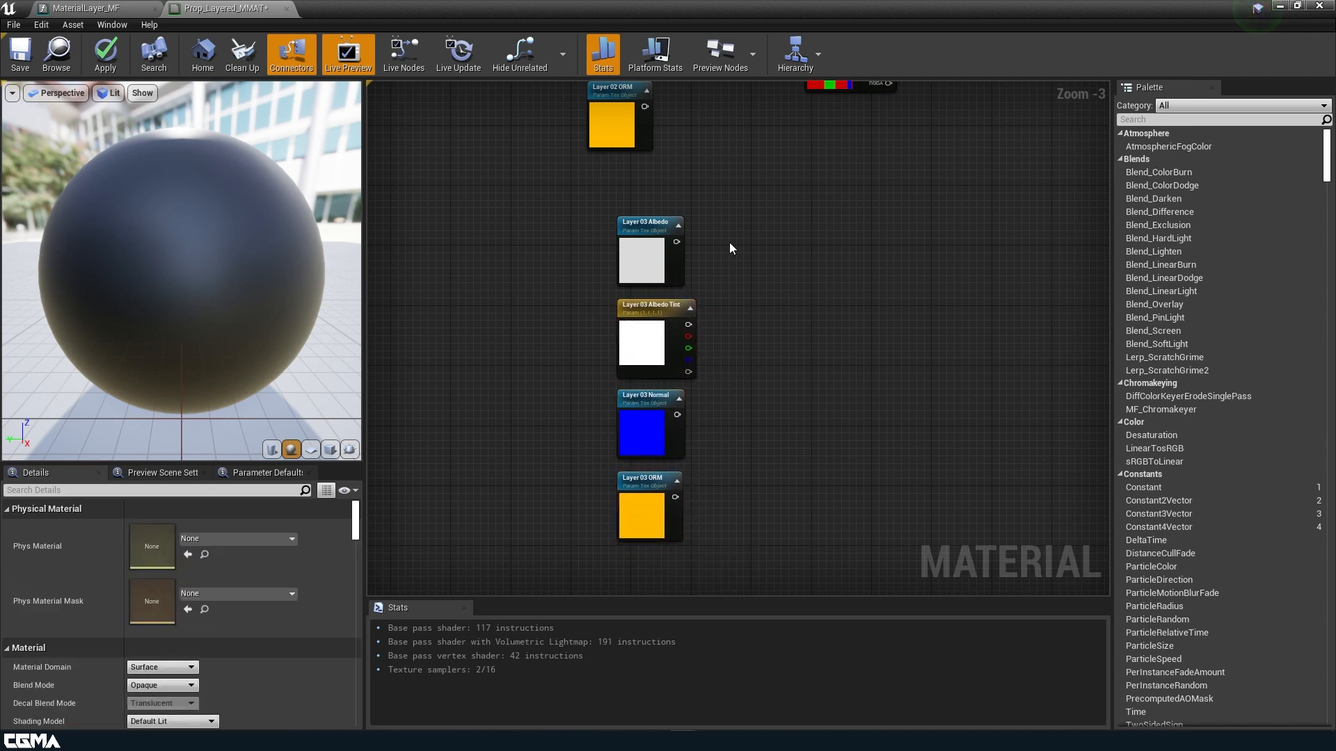
Move the Mask ID node far to the left of the layer nodes.
{"action": "right_click_drag", "start_coordinate": [729, 244], "coordinate": [644, 594]}
{"action": "left_click_drag", "start_coordinate": [741, 436], "coordinate": [501, 450]}
{"action": "scroll", "coordinate": [701, 474], "scroll_direction": "down", "scroll_amount": 1}
{"action": "scroll", "coordinate": [701, 473], "scroll_direction": "down", "scroll_amount": 1}
{"action": "right_click_drag", "start_coordinate": [741, 352], "coordinate": [779, 430]}
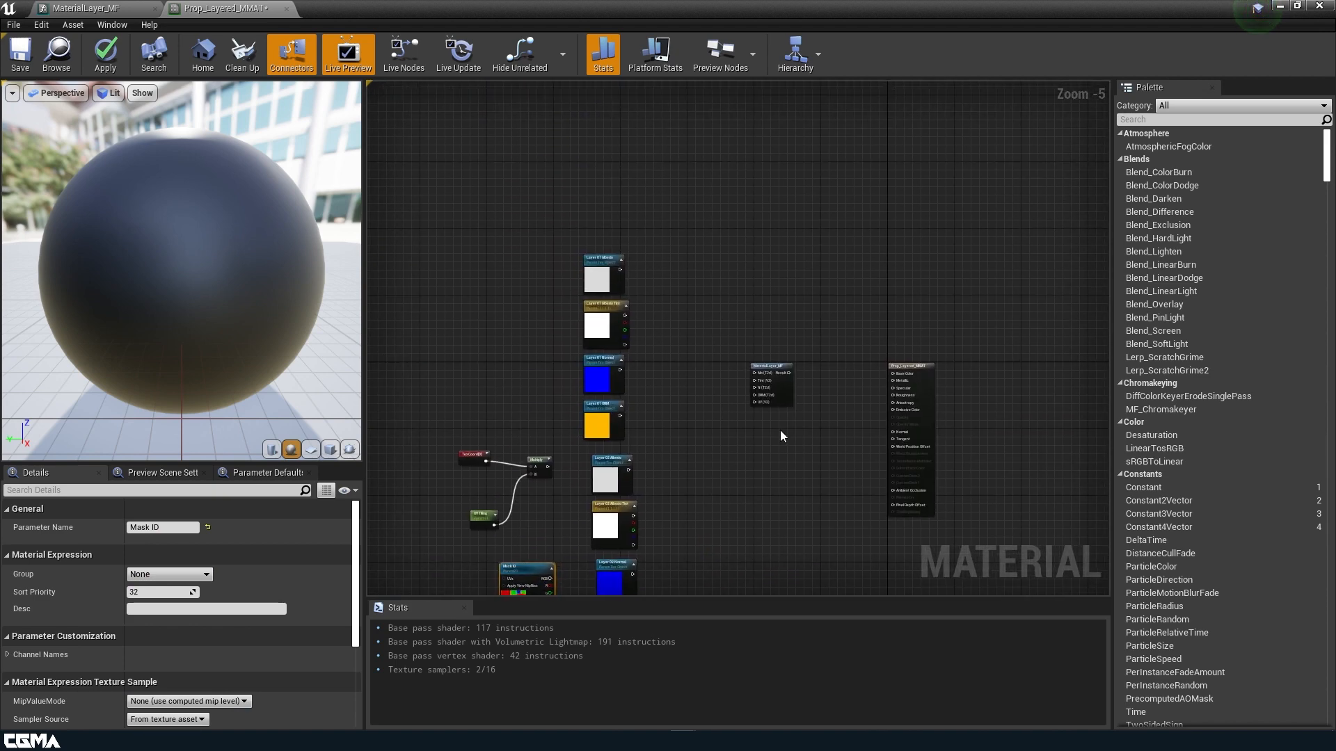
Wire Layer 01 Albedo, Albedo Tint, Normal, ORM and the tiled UV Multiply into MaterialLayer_MF.
{"action": "scroll", "coordinate": [779, 432], "scroll_direction": "up", "scroll_amount": 3}
{"action": "left_click_drag", "start_coordinate": [786, 370], "coordinate": [669, 202]}
{"action": "right_click_drag", "start_coordinate": [651, 256], "coordinate": [815, 402]}
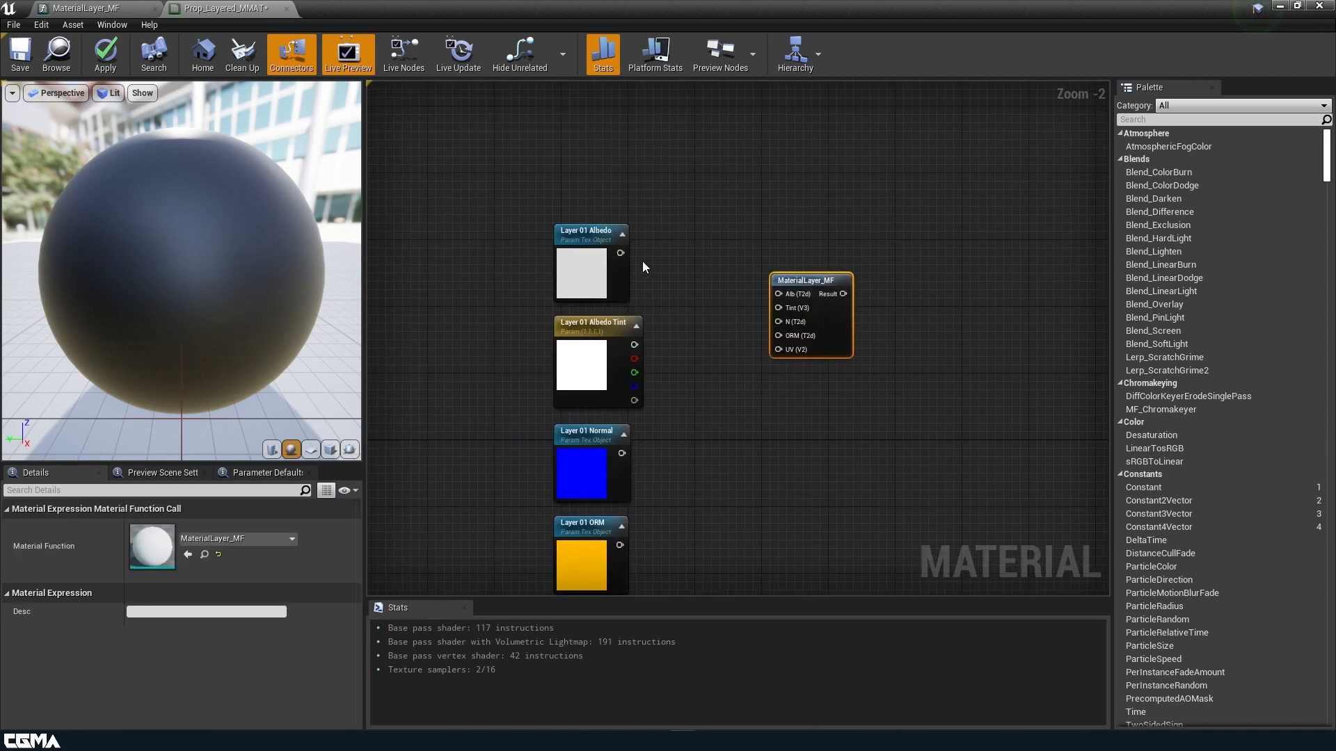
{"action": "left_click_drag", "start_coordinate": [620, 253], "coordinate": [778, 290]}
{"action": "left_click_drag", "start_coordinate": [636, 345], "coordinate": [779, 307]}
{"action": "left_click_drag", "start_coordinate": [627, 454], "coordinate": [779, 322]}
{"action": "right_click_drag", "start_coordinate": [634, 530], "coordinate": [575, 439]}
{"action": "left_click_drag", "start_coordinate": [560, 454], "coordinate": [720, 243]}
{"action": "right_click_drag", "start_coordinate": [668, 393], "coordinate": [817, 205]}
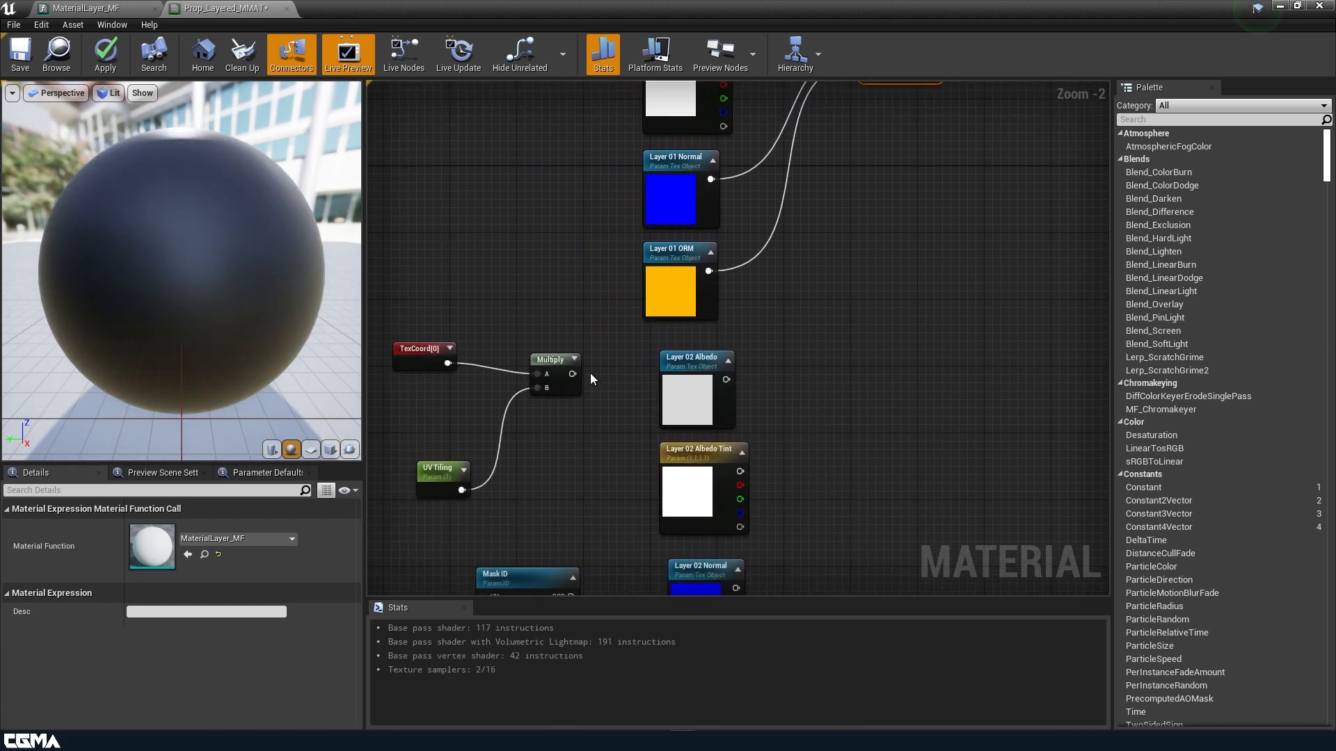
{"action": "left_click_drag", "start_coordinate": [571, 374], "coordinate": [864, 242]}
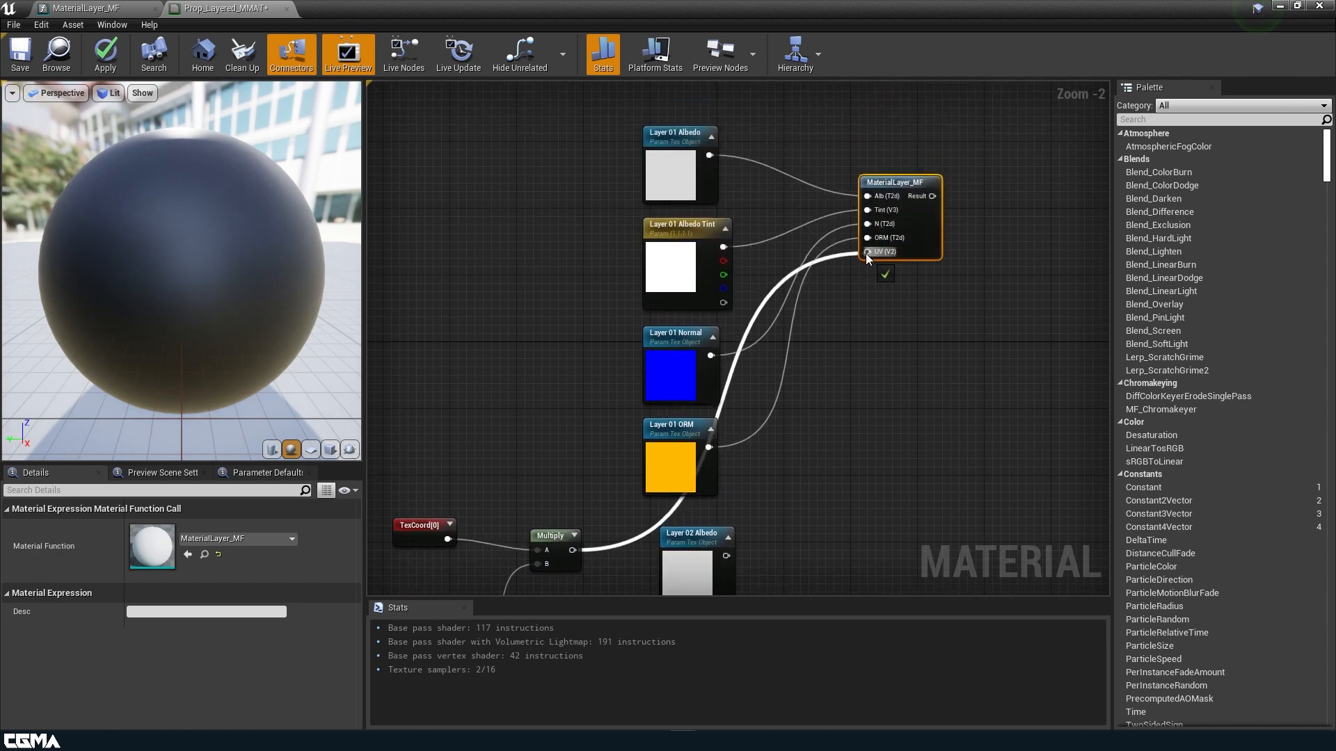
{"action": "right_click_drag", "start_coordinate": [927, 343], "coordinate": [761, 402]}
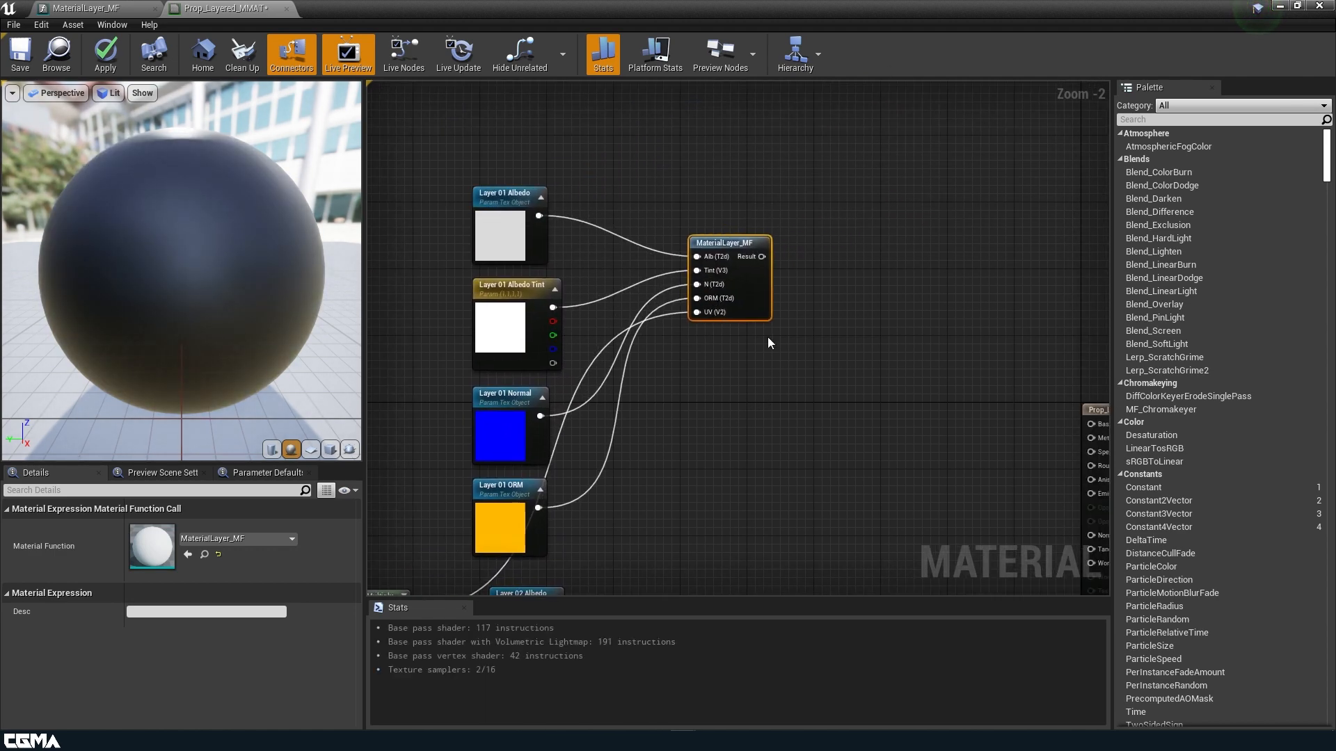
Duplicate the MaterialLayer_MF call and wire Layer 02 Albedo, Tint, Normal, ORM and tiled UVs into it.
{"action": "key", "text": "ctrl+w"}
{"action": "right_click_drag", "start_coordinate": [763, 499], "coordinate": [847, 175]}
{"action": "left_click_drag", "start_coordinate": [934, 189], "coordinate": [824, 344]}
{"action": "left_click_drag", "start_coordinate": [638, 293], "coordinate": [772, 317]}
{"action": "left_click_drag", "start_coordinate": [486, 287], "coordinate": [772, 373]}
{"action": "left_click_drag", "start_coordinate": [653, 384], "coordinate": [772, 331]}
{"action": "right_click_drag", "start_coordinate": [718, 436], "coordinate": [751, 340]}
{"action": "left_click_drag", "start_coordinate": [683, 405], "coordinate": [807, 248]}
{"action": "left_click_drag", "start_coordinate": [682, 497], "coordinate": [807, 262]}
Paste a third MaterialLayer_MF call and wire Layer 03 Albedo, Albedo Tint, Normal and ORM into it.
{"action": "right_click_drag", "start_coordinate": [826, 431], "coordinate": [815, 182]}
{"action": "scroll", "coordinate": [837, 238], "scroll_direction": "down", "scroll_amount": 2}
{"action": "right_click_drag", "start_coordinate": [837, 238], "coordinate": [810, 346]}
{"action": "key", "text": "ctrl+c"}
{"action": "key", "text": "ctrl+v"}
{"action": "right_click_drag", "start_coordinate": [814, 505], "coordinate": [776, 334]}
{"action": "scroll", "coordinate": [774, 334], "scroll_direction": "up", "scroll_amount": 3}
{"action": "left_click_drag", "start_coordinate": [637, 233], "coordinate": [768, 231]}
{"action": "left_click_drag", "start_coordinate": [648, 339], "coordinate": [768, 249]}
{"action": "left_click_drag", "start_coordinate": [636, 458], "coordinate": [768, 264]}
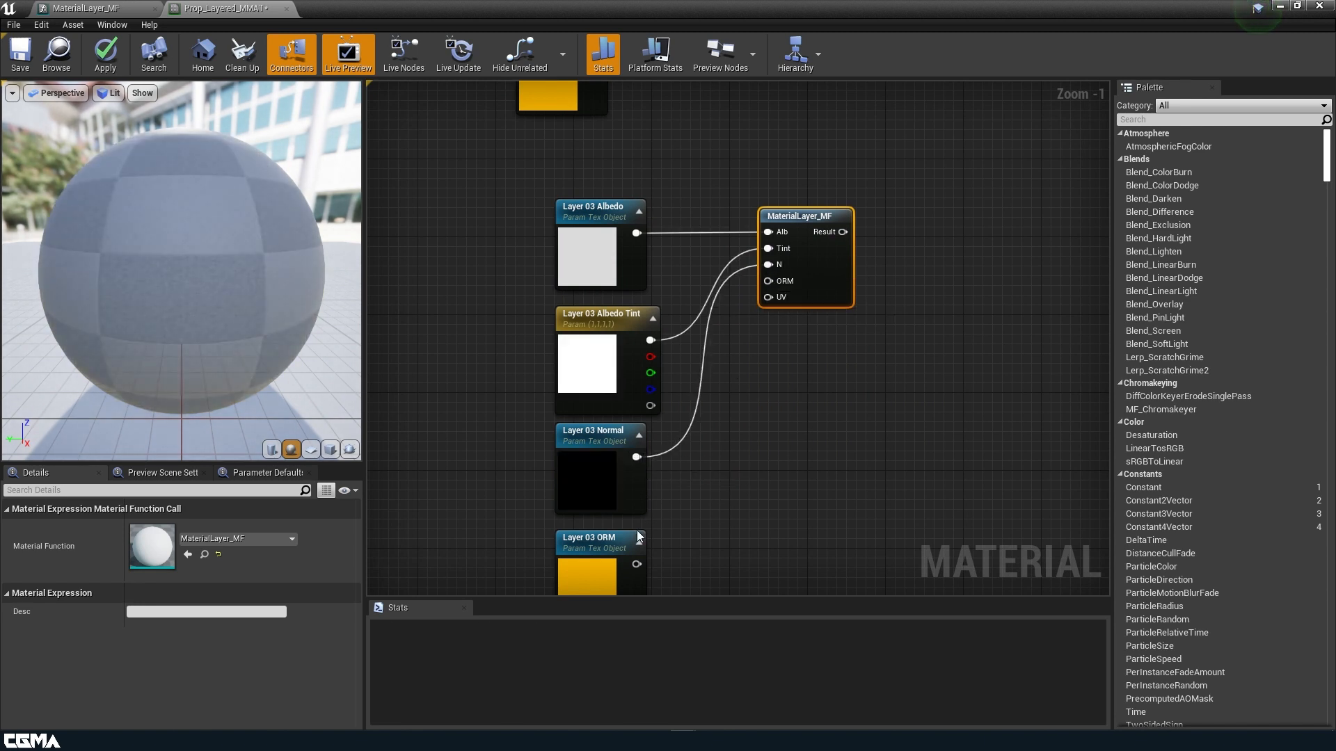
{"action": "left_click_drag", "start_coordinate": [636, 564], "coordinate": [768, 281]}
Feed the tiled UV Multiply output into the third call's UV input.
{"action": "scroll", "coordinate": [656, 227], "scroll_direction": "down", "scroll_amount": 2}
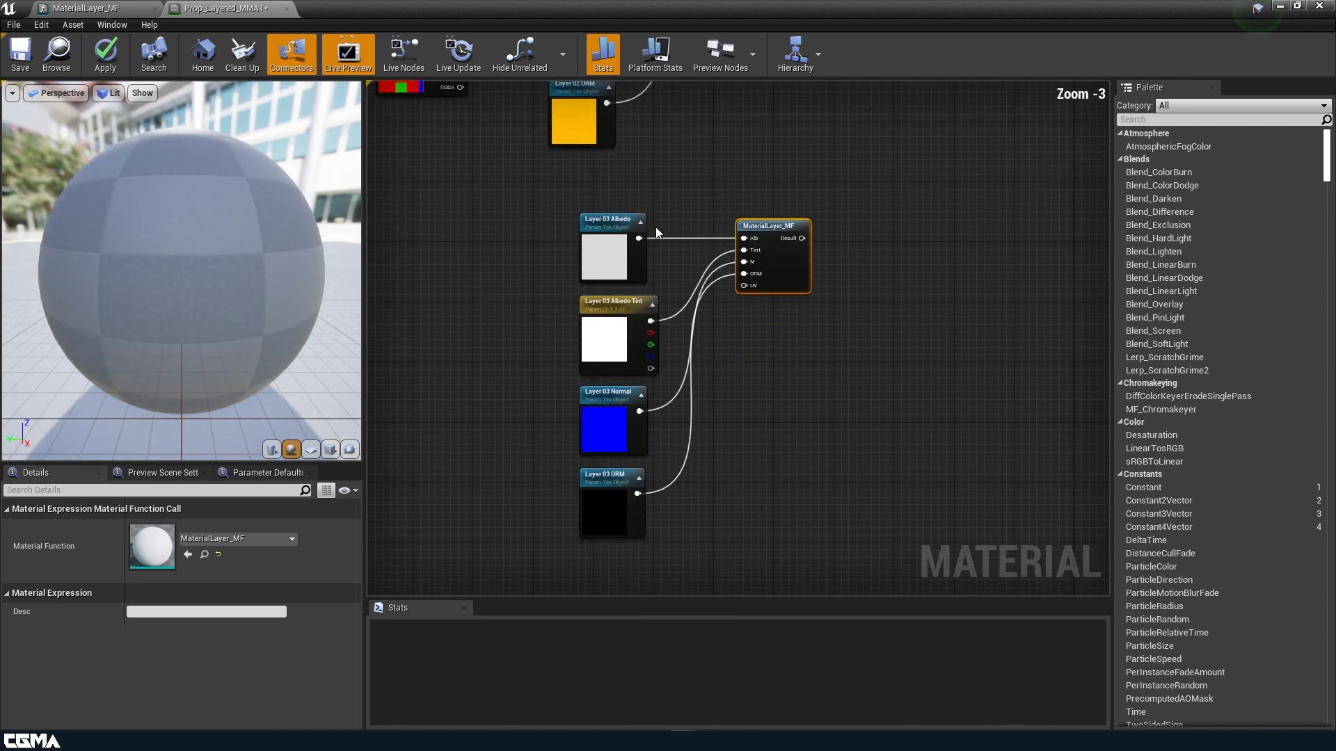
{"action": "right_click_drag", "start_coordinate": [536, 107], "coordinate": [613, 232]}
{"action": "right_click_drag", "start_coordinate": [551, 136], "coordinate": [566, 310]}
{"action": "left_click_drag", "start_coordinate": [553, 128], "coordinate": [836, 520]}
{"action": "scroll", "coordinate": [713, 368], "scroll_direction": "down", "scroll_amount": 2}
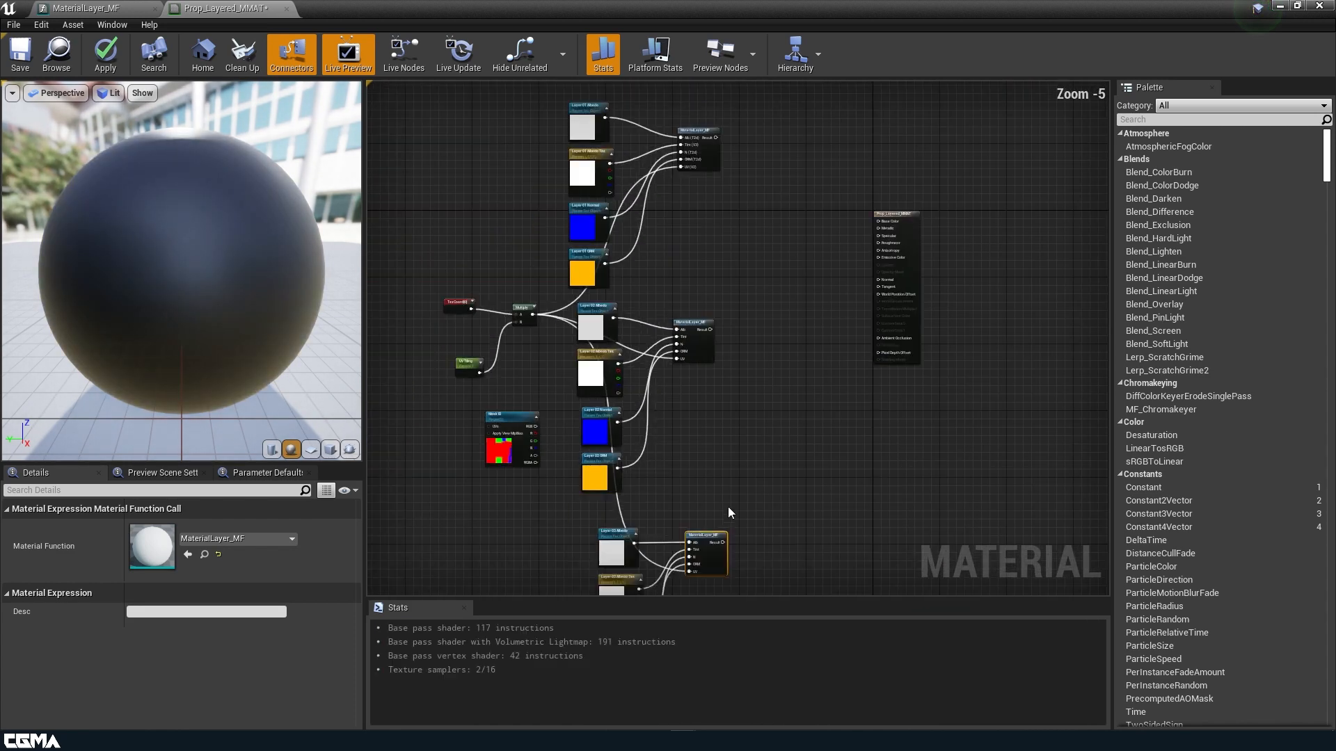
Stack the three MaterialLayer_MF calls between the layer parameters and output, then open the node search menu.
{"action": "left_click_drag", "start_coordinate": [729, 494], "coordinate": [765, 424]}
{"action": "left_click_drag", "start_coordinate": [698, 345], "coordinate": [750, 345]}
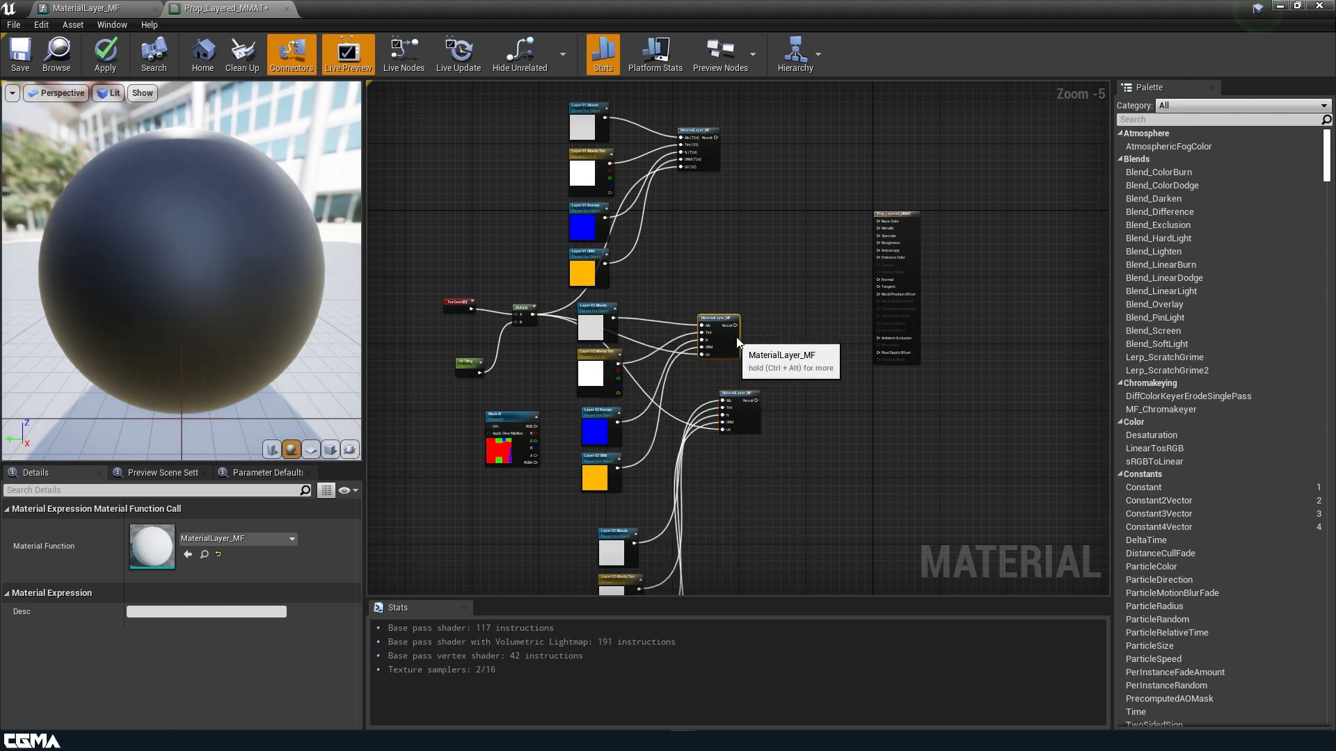
{"action": "left_click_drag", "start_coordinate": [709, 160], "coordinate": [756, 217]}
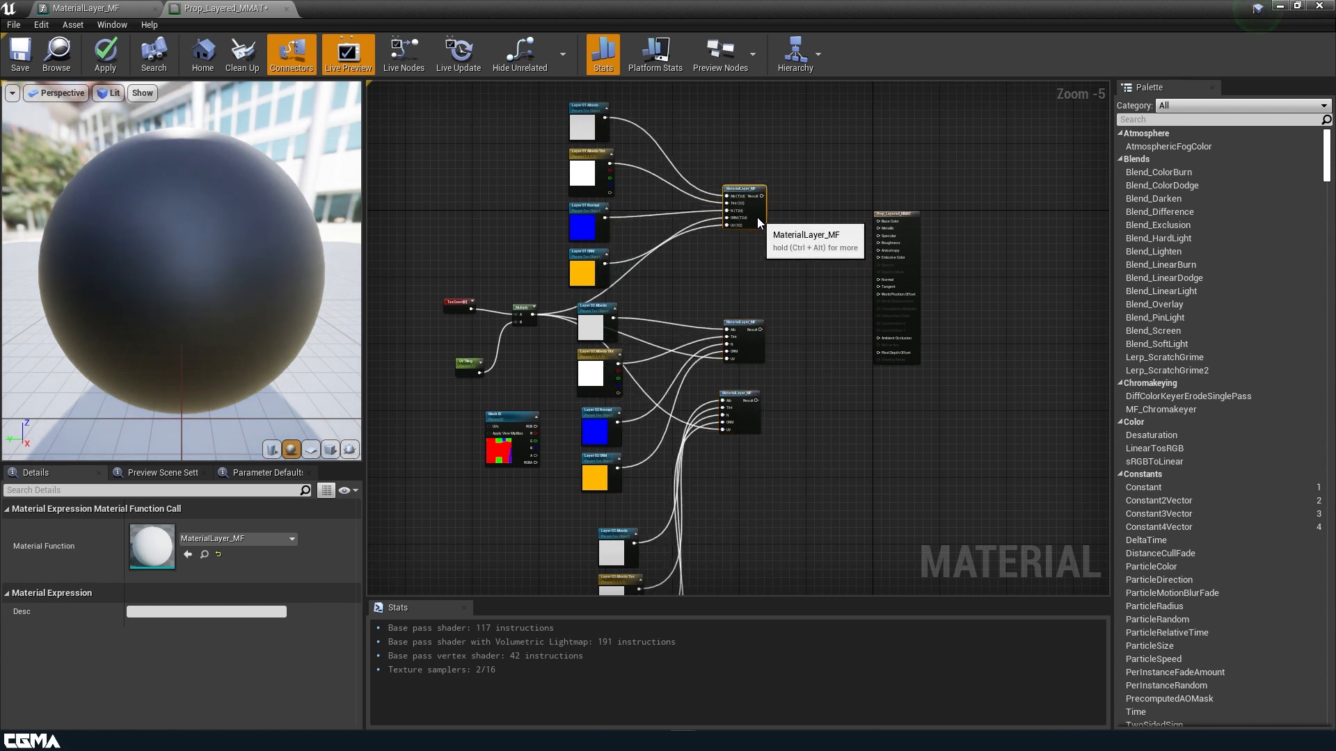
{"action": "right_click_drag", "start_coordinate": [809, 274], "coordinate": [780, 342]}
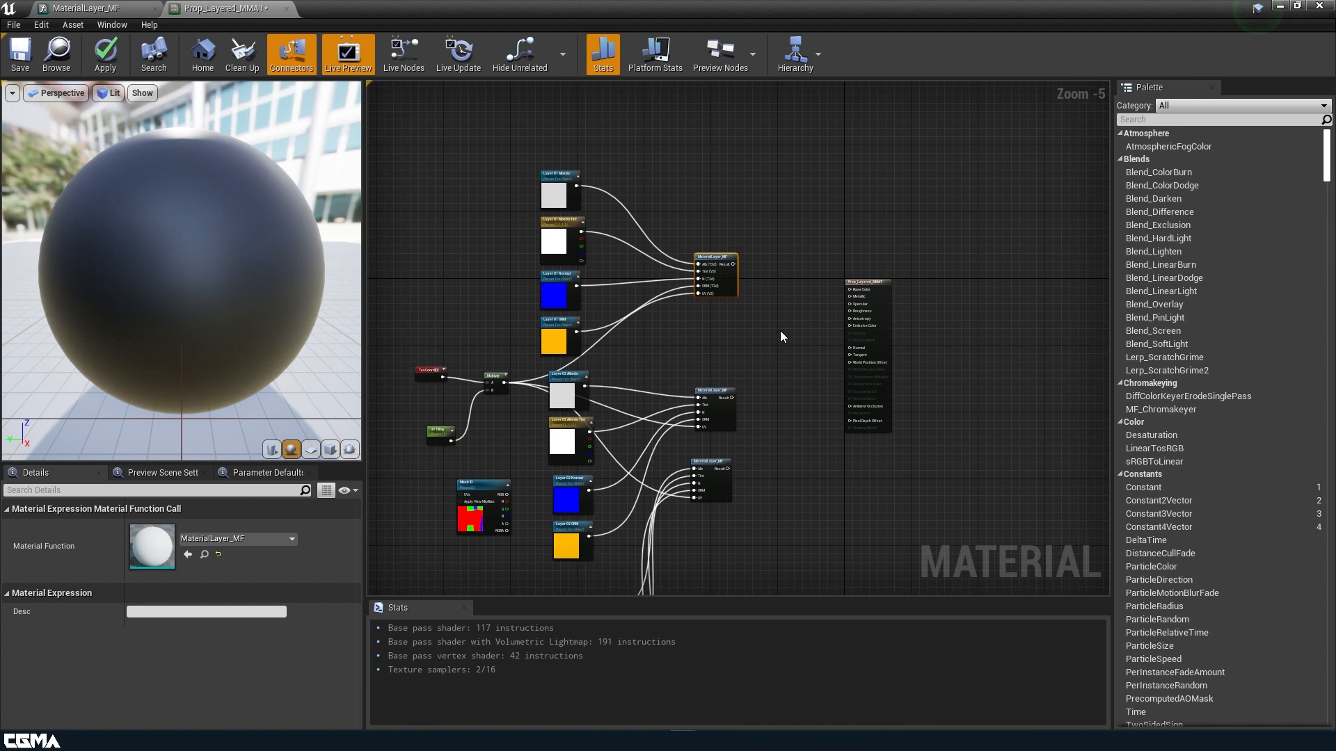
{"action": "right_click", "coordinate": [763, 315]}
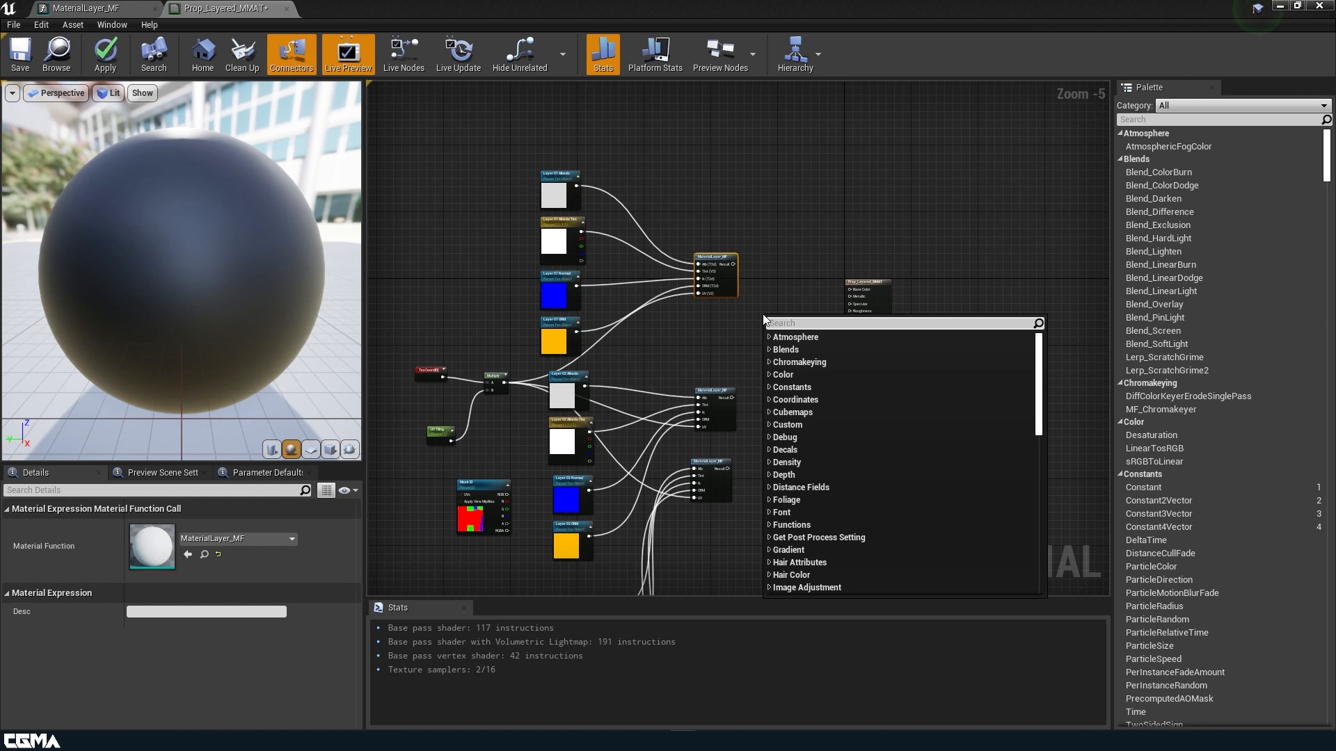
Search the node list for 'materiall' and place a MatLayerBlend_Standard node in the graph.
{"action": "type", "text": "mat"}
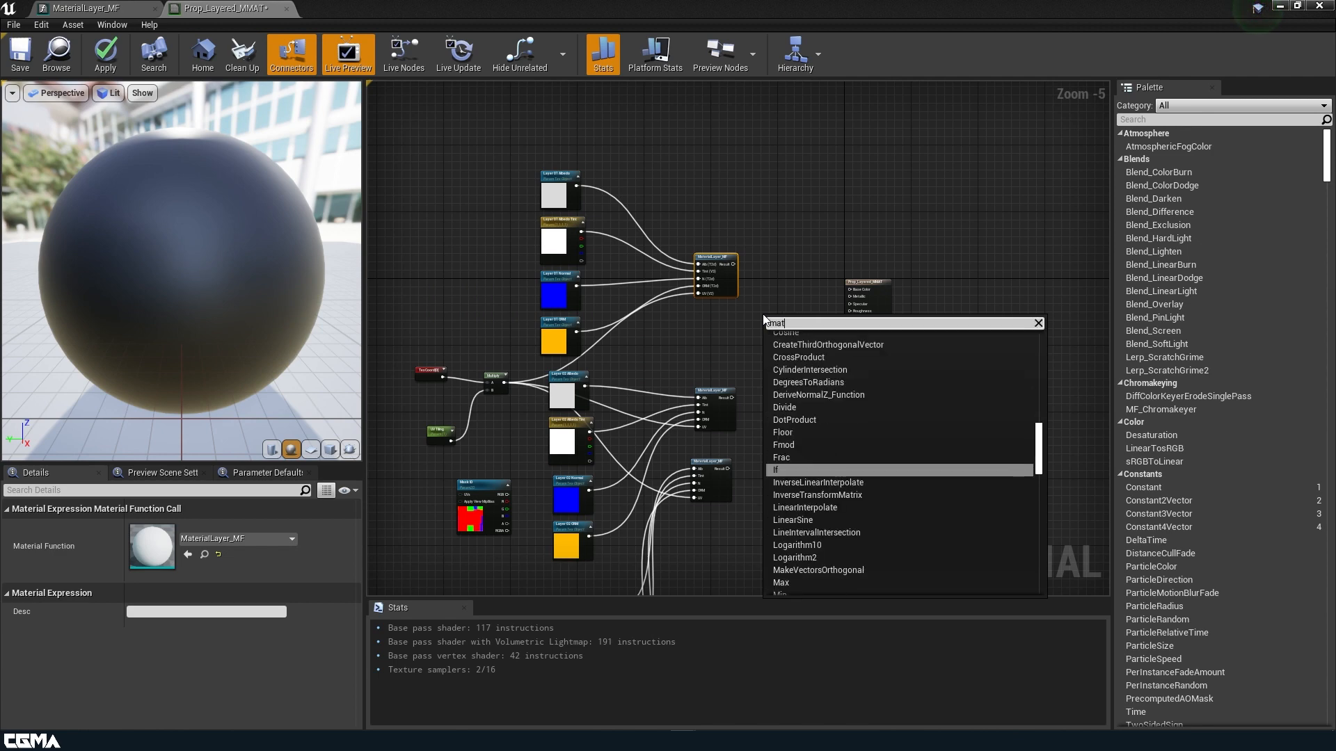
{"action": "type", "text": "b"}
{"action": "type", "text": "l"}
{"action": "key", "text": "BackSpace"}
{"action": "key", "text": "BackSpace"}
{"action": "type", "text": "eriallayer"}
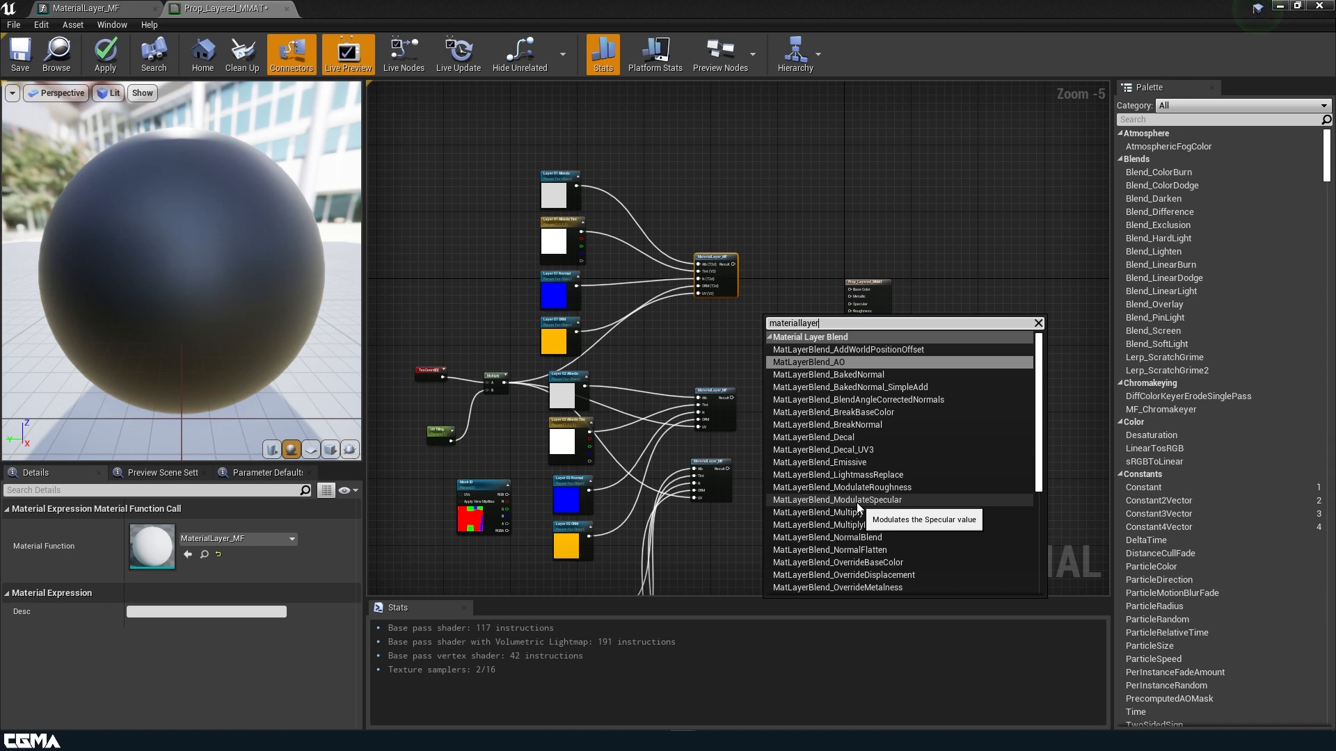
{"action": "scroll", "coordinate": [879, 503], "scroll_direction": "down", "scroll_amount": 2}
{"action": "scroll", "coordinate": [874, 496], "scroll_direction": "down", "scroll_amount": 5}
{"action": "left_click", "coordinate": [862, 535]}
{"action": "scroll", "coordinate": [755, 348], "scroll_direction": "up", "scroll_amount": 4}
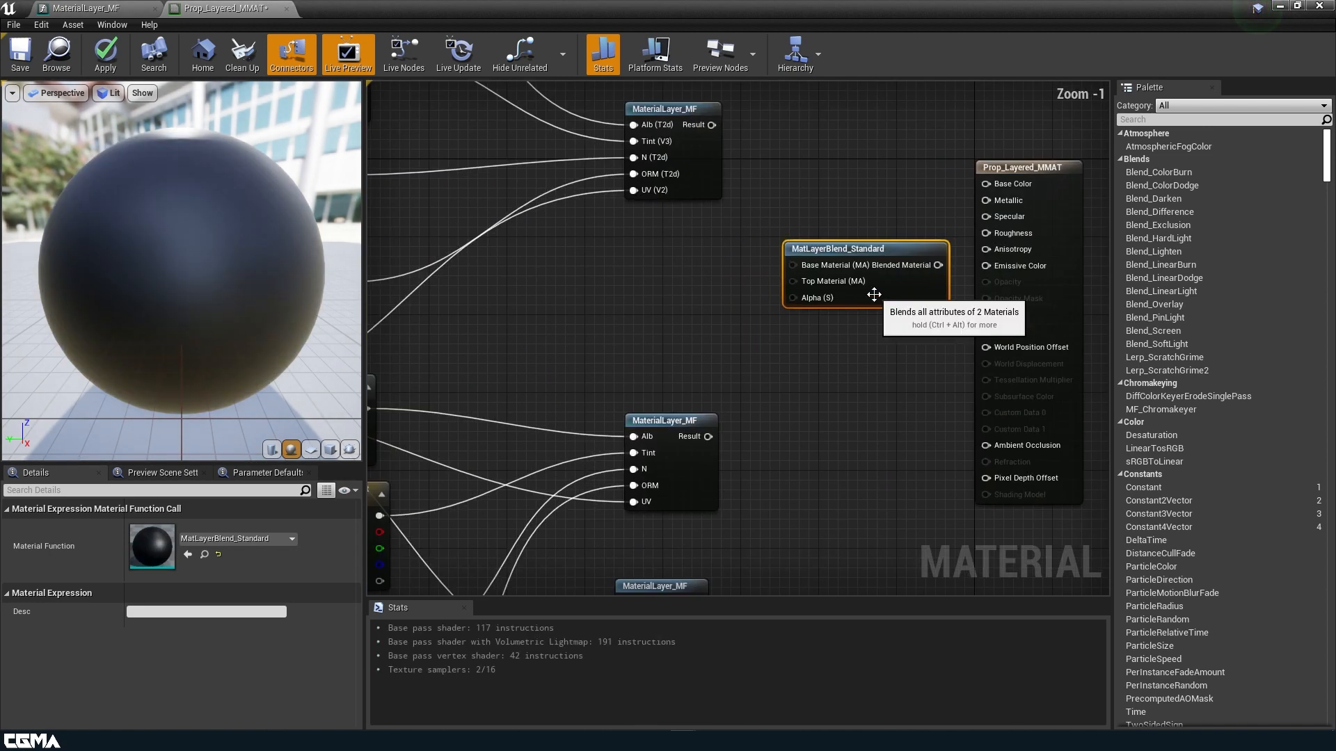
Wire the Mask ID red channel into the blend node's Alpha input.
{"action": "left_click_drag", "start_coordinate": [883, 295], "coordinate": [869, 291]}
{"action": "right_click_drag", "start_coordinate": [786, 335], "coordinate": [943, 285]}
{"action": "scroll", "coordinate": [921, 297], "scroll_direction": "down", "scroll_amount": 1}
{"action": "right_click_drag", "start_coordinate": [817, 292], "coordinate": [879, 245]}
{"action": "scroll", "coordinate": [812, 257], "scroll_direction": "down", "scroll_amount": 2}
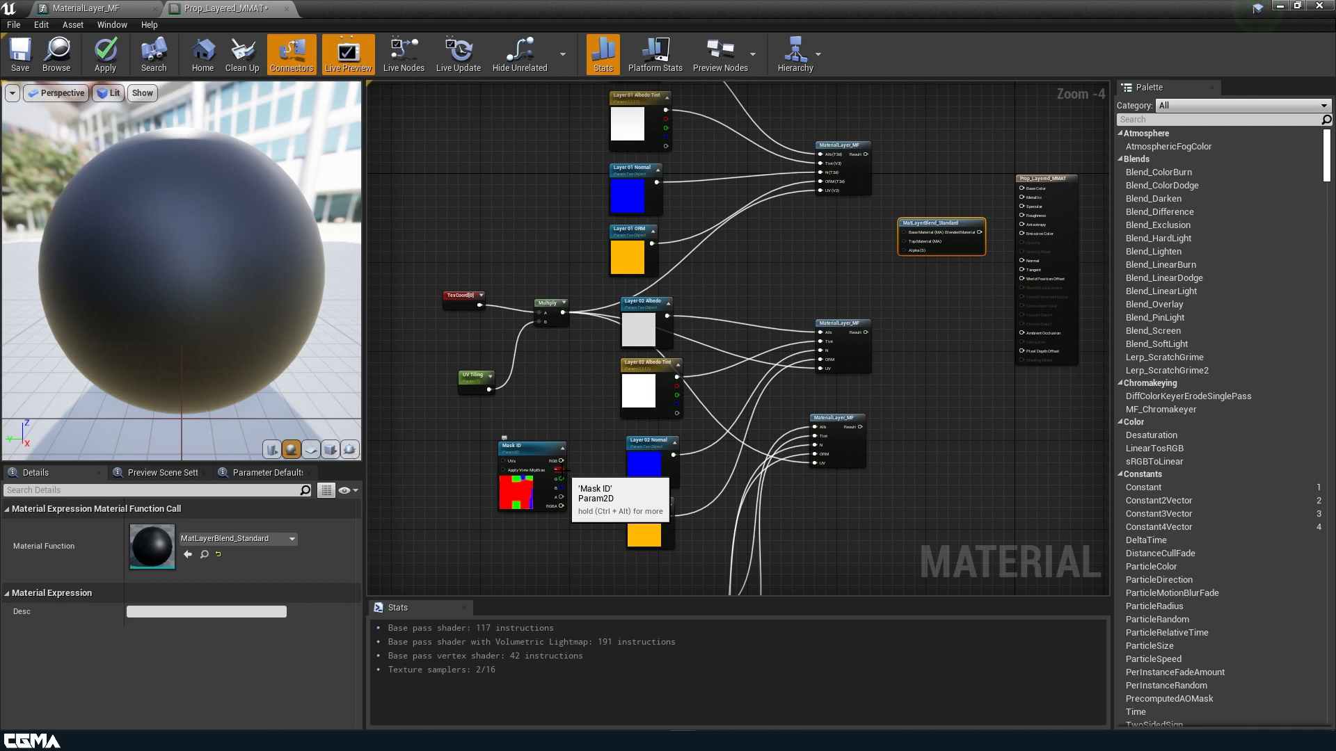
{"action": "left_click_drag", "start_coordinate": [561, 469], "coordinate": [907, 252]}
{"action": "scroll", "coordinate": [807, 246], "scroll_direction": "up", "scroll_amount": 2}
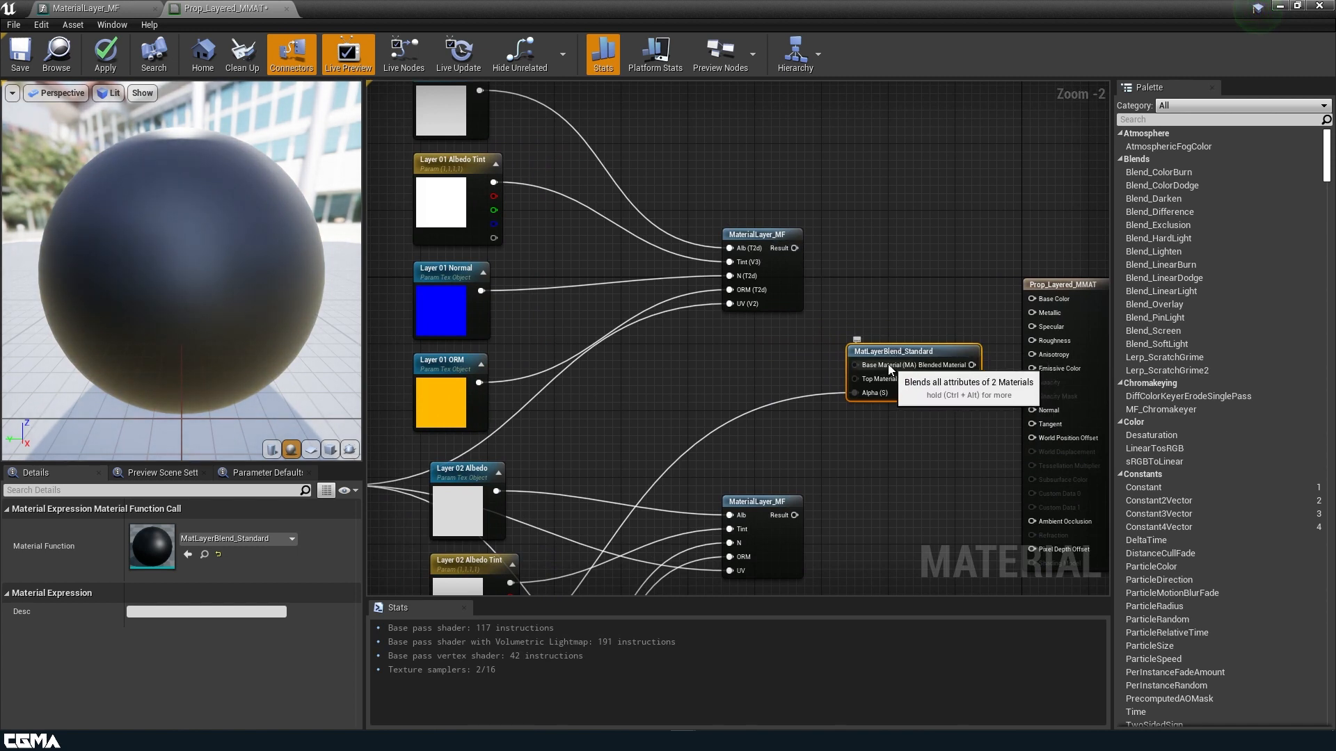
Connect the layer 01 result to Top Material and the layer 02 result to Base Material.
{"action": "left_click_drag", "start_coordinate": [794, 248], "coordinate": [855, 379]}
{"action": "scroll", "coordinate": [761, 382], "scroll_direction": "down", "scroll_amount": 2}
{"action": "right_click_drag", "start_coordinate": [761, 381], "coordinate": [872, 292]}
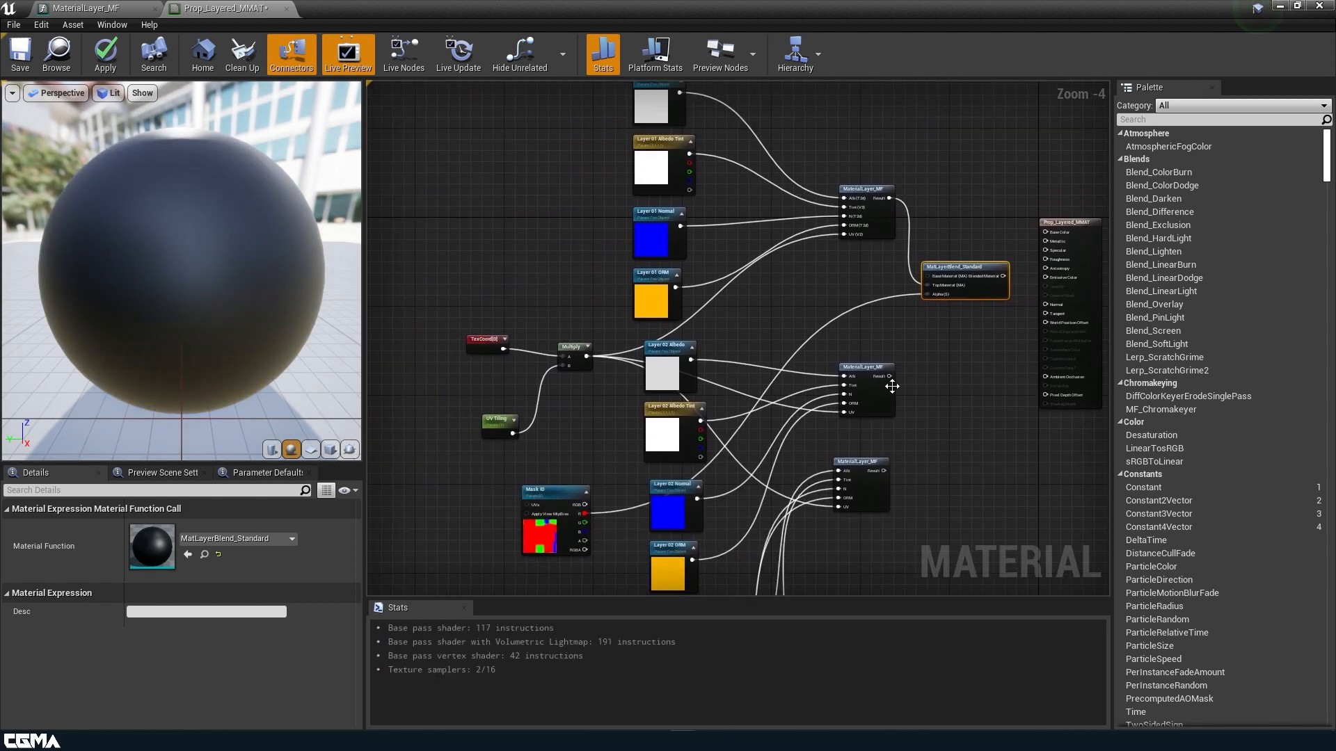
{"action": "left_click_drag", "start_coordinate": [890, 376], "coordinate": [929, 277]}
{"action": "right_click_drag", "start_coordinate": [958, 391], "coordinate": [751, 323]}
{"action": "left_click_drag", "start_coordinate": [891, 295], "coordinate": [1122, 317]}
{"action": "left_click", "coordinate": [714, 219]}
Duplicate the blend node and wire the Mask ID blue channel into its Alpha.
{"action": "key", "text": "ctrl+c"}
{"action": "key", "text": "ctrl+v"}
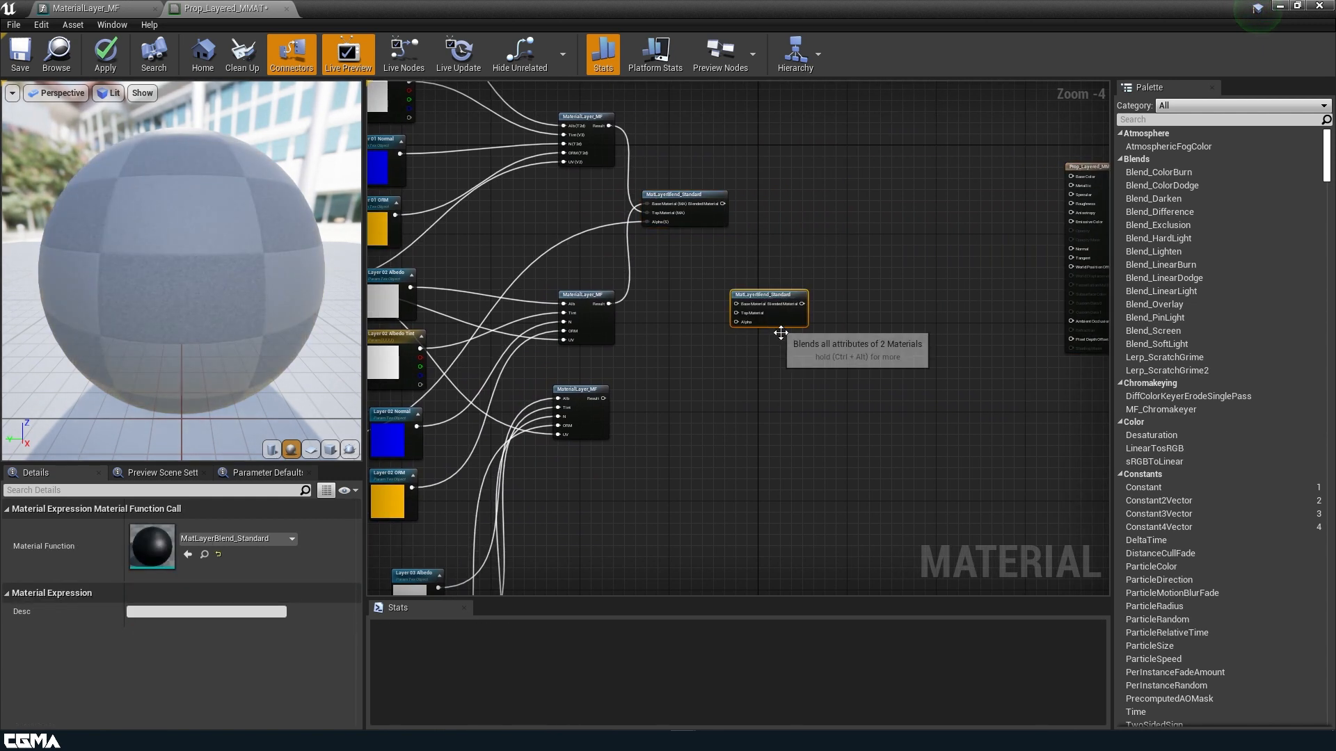
{"action": "left_click_drag", "start_coordinate": [795, 323], "coordinate": [830, 316]}
{"action": "right_click_drag", "start_coordinate": [746, 359], "coordinate": [923, 382]}
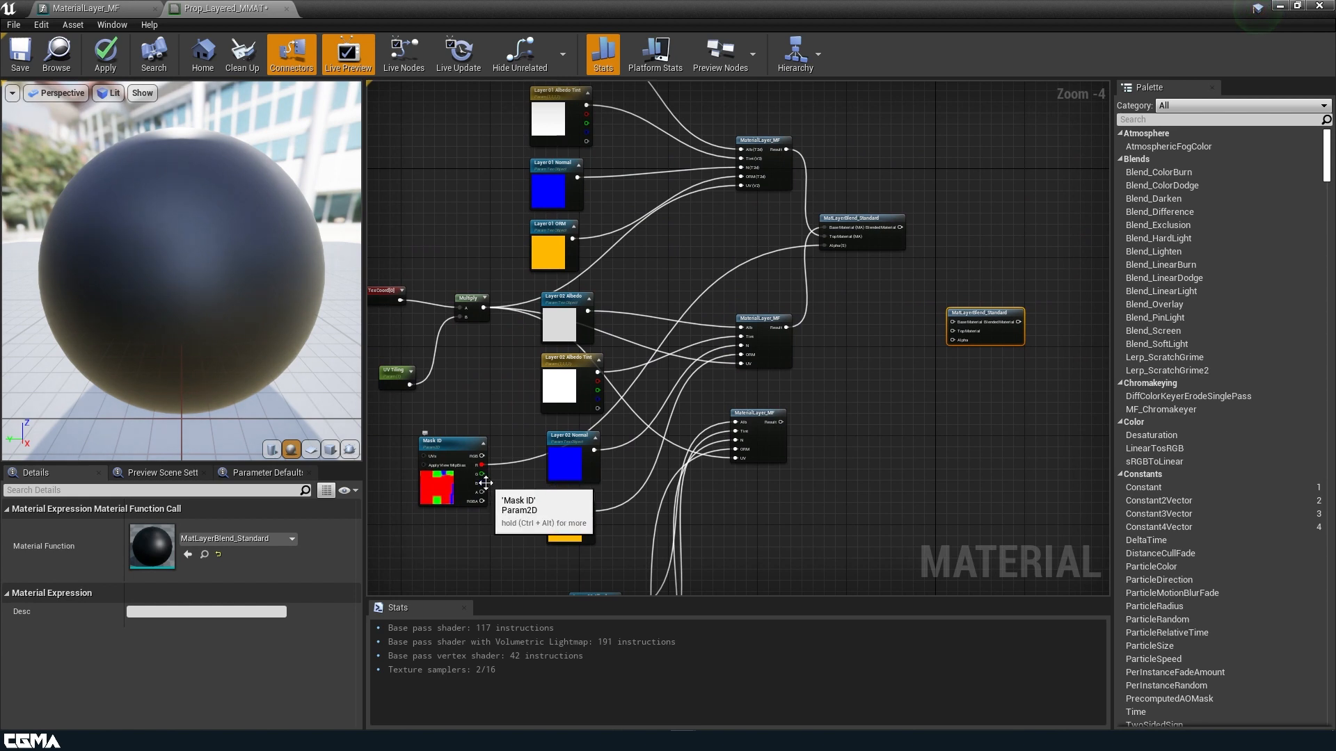
{"action": "left_click_drag", "start_coordinate": [483, 486], "coordinate": [951, 339]}
{"action": "right_click_drag", "start_coordinate": [896, 391], "coordinate": [861, 404]}
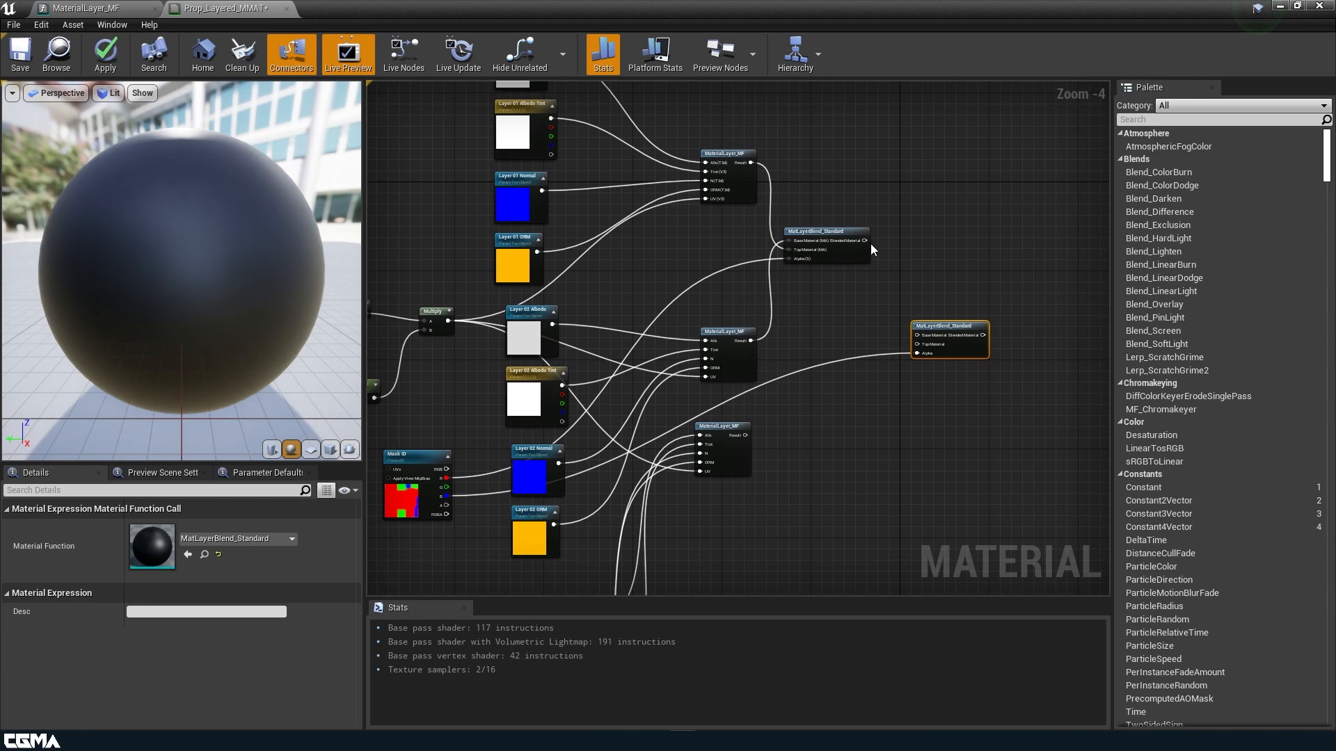
Feed the first blend into the new Base Material and the layer 03 result into Top Material.
{"action": "left_click_drag", "start_coordinate": [865, 240], "coordinate": [920, 335]}
{"action": "right_click_drag", "start_coordinate": [824, 439], "coordinate": [819, 352]}
{"action": "left_click_drag", "start_coordinate": [750, 348], "coordinate": [922, 263]}
{"action": "right_click_drag", "start_coordinate": [896, 299], "coordinate": [737, 376]}
{"action": "scroll", "coordinate": [751, 382], "scroll_direction": "down", "scroll_amount": 1}
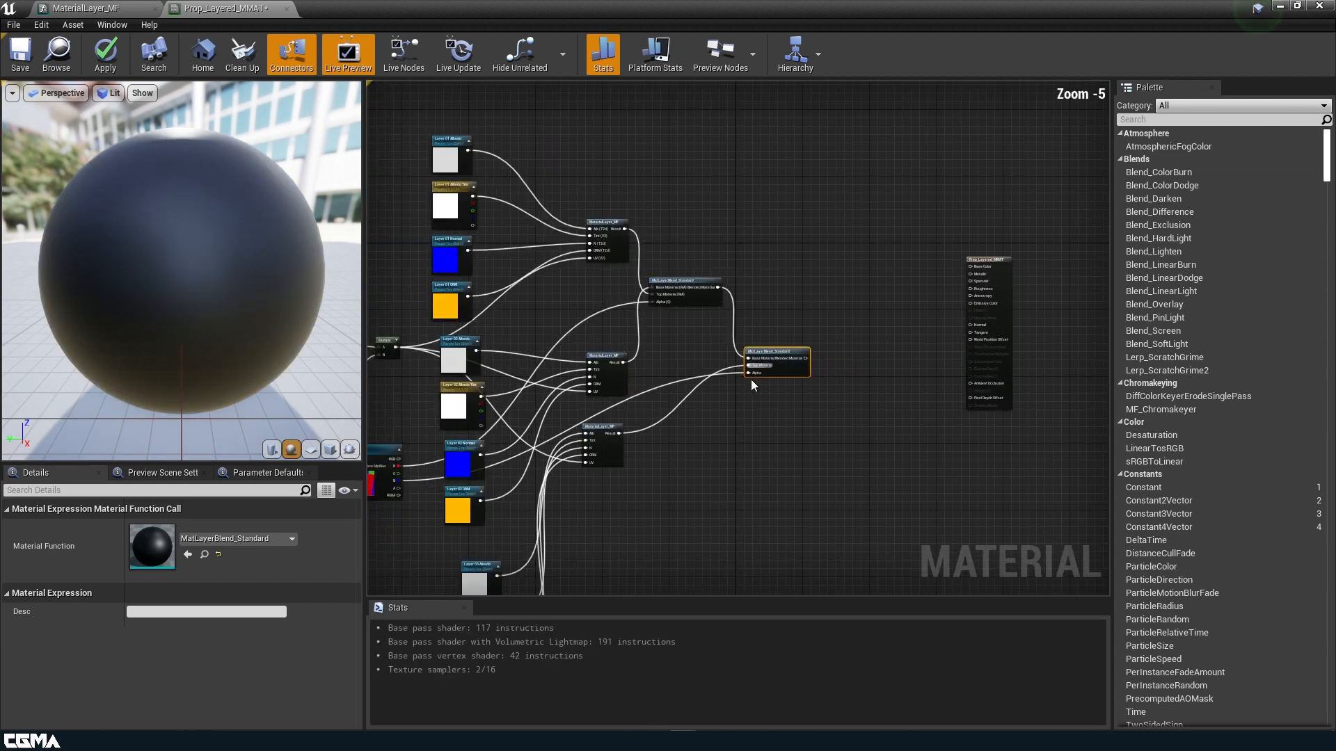
{"action": "right_click_drag", "start_coordinate": [835, 420], "coordinate": [859, 336]}
{"action": "left_click", "coordinate": [1001, 259]}
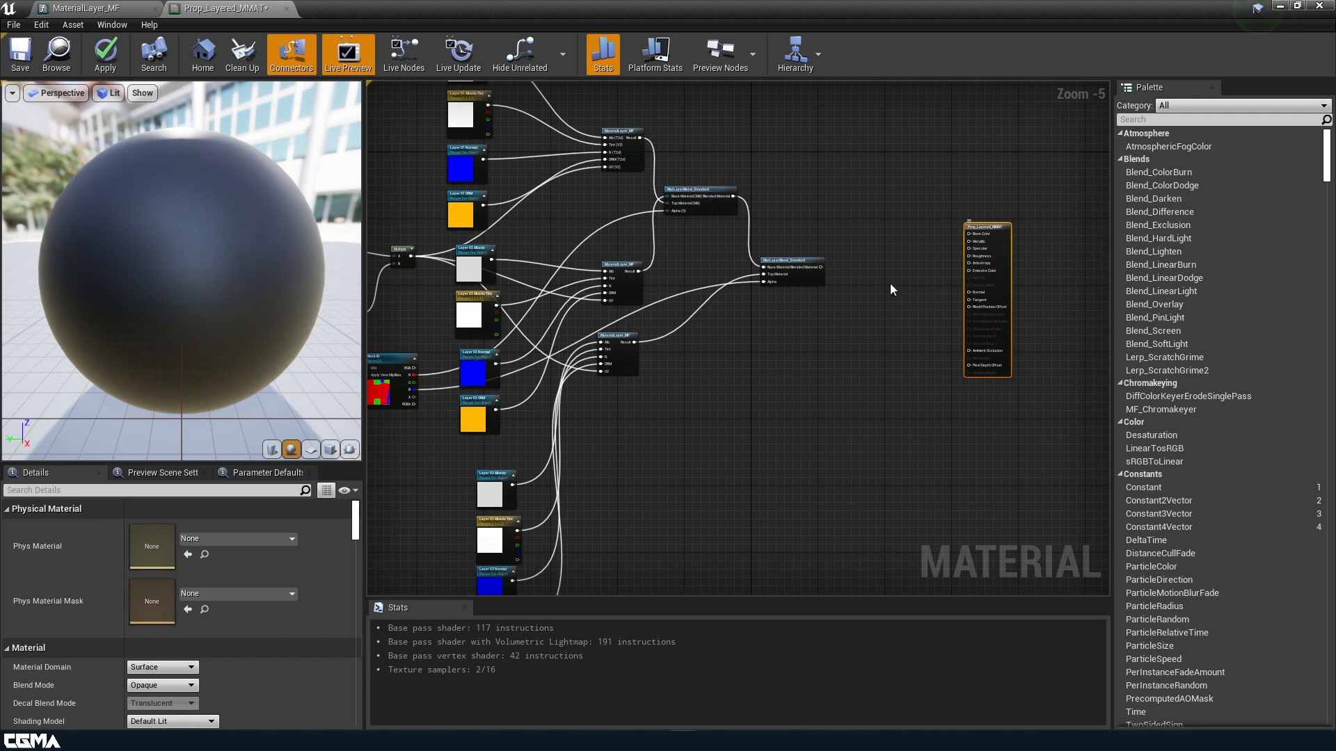
Enable Use Material Attributes on the output and connect the final blend's Blended Material to it.
{"action": "scroll", "coordinate": [857, 311], "scroll_direction": "up", "scroll_amount": 2}
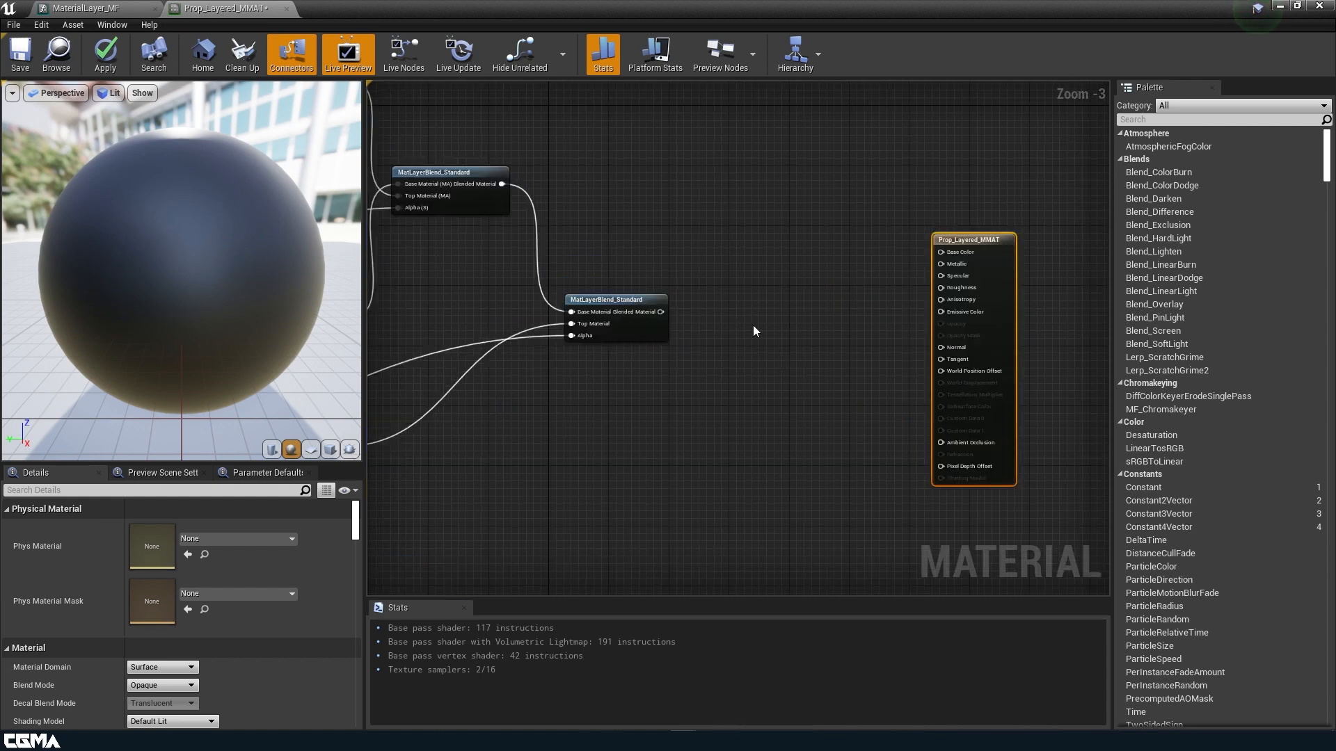
{"action": "left_click_drag", "start_coordinate": [1004, 292], "coordinate": [967, 277]}
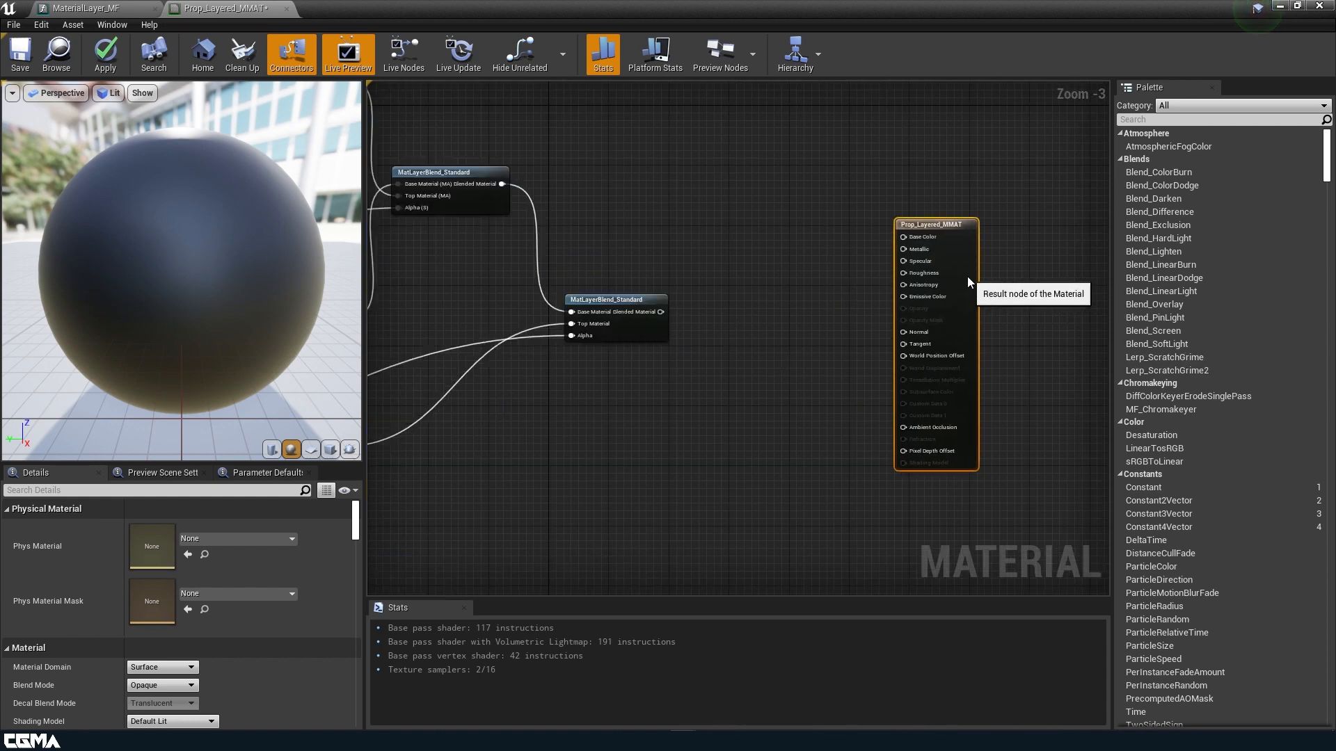
{"action": "scroll", "coordinate": [185, 549], "scroll_direction": "down", "scroll_amount": 4}
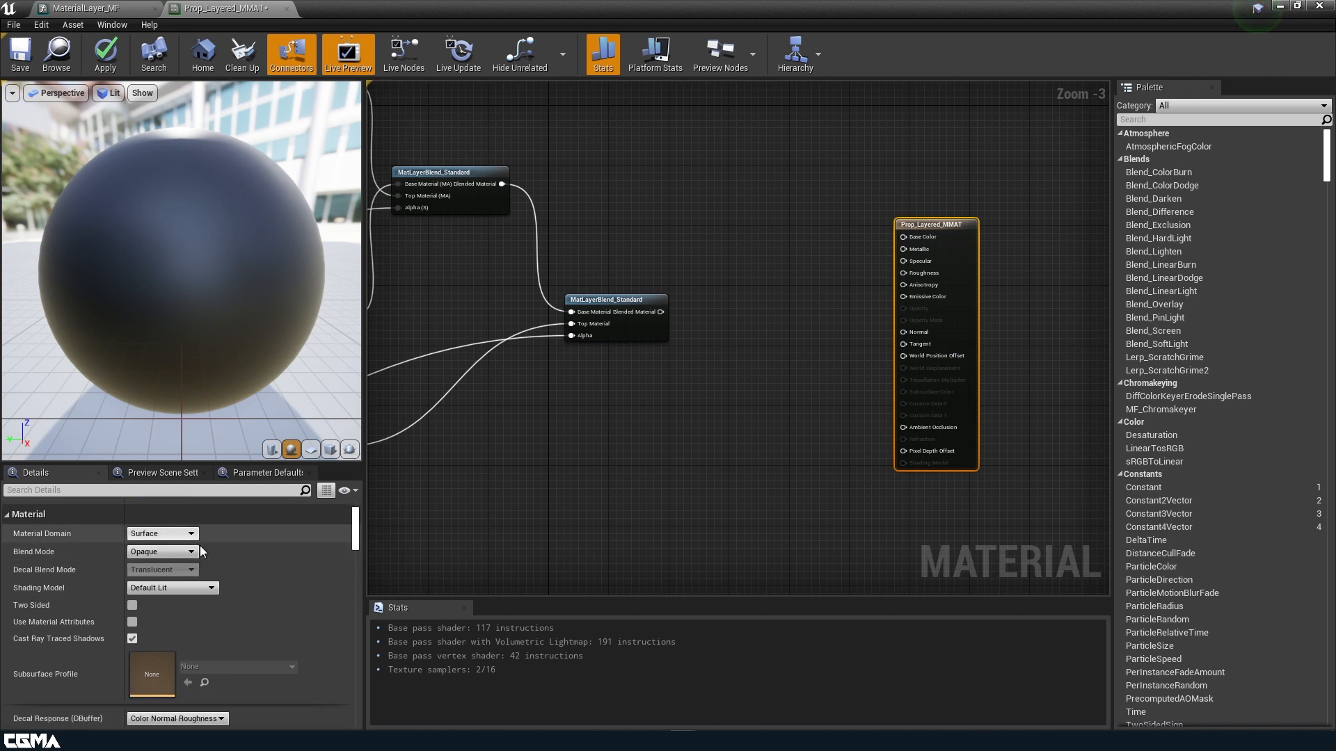
{"action": "left_click", "coordinate": [133, 622]}
{"action": "left_click_drag", "start_coordinate": [972, 232], "coordinate": [903, 304]}
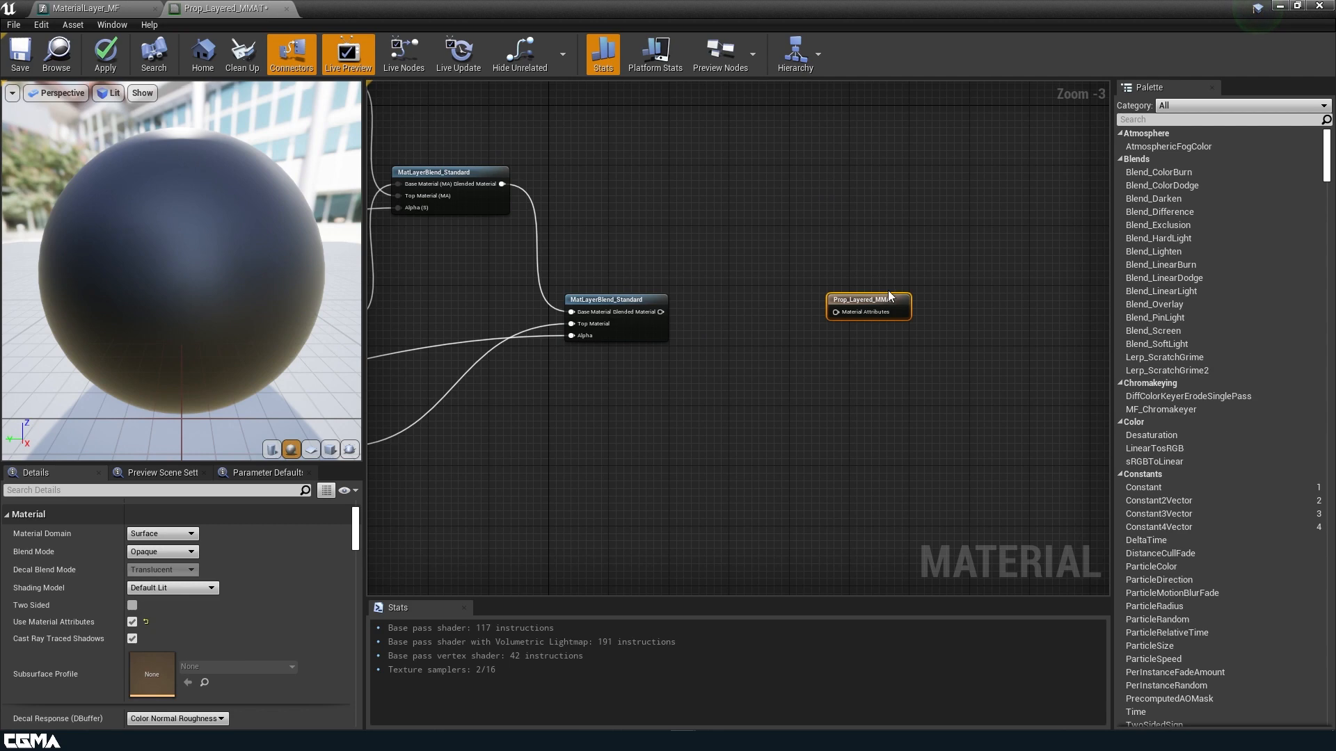
{"action": "scroll", "coordinate": [816, 324], "scroll_direction": "up", "scroll_amount": 2}
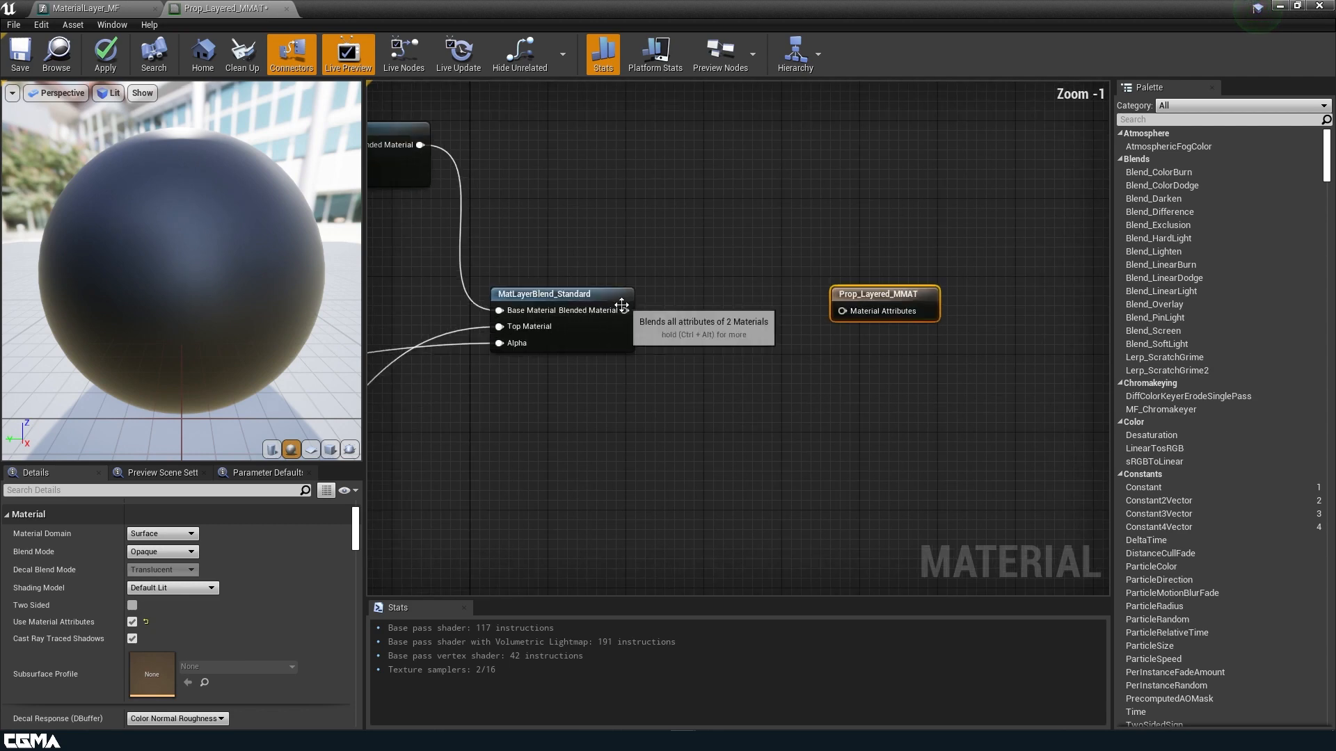
{"action": "left_click_drag", "start_coordinate": [624, 311], "coordinate": [842, 313]}
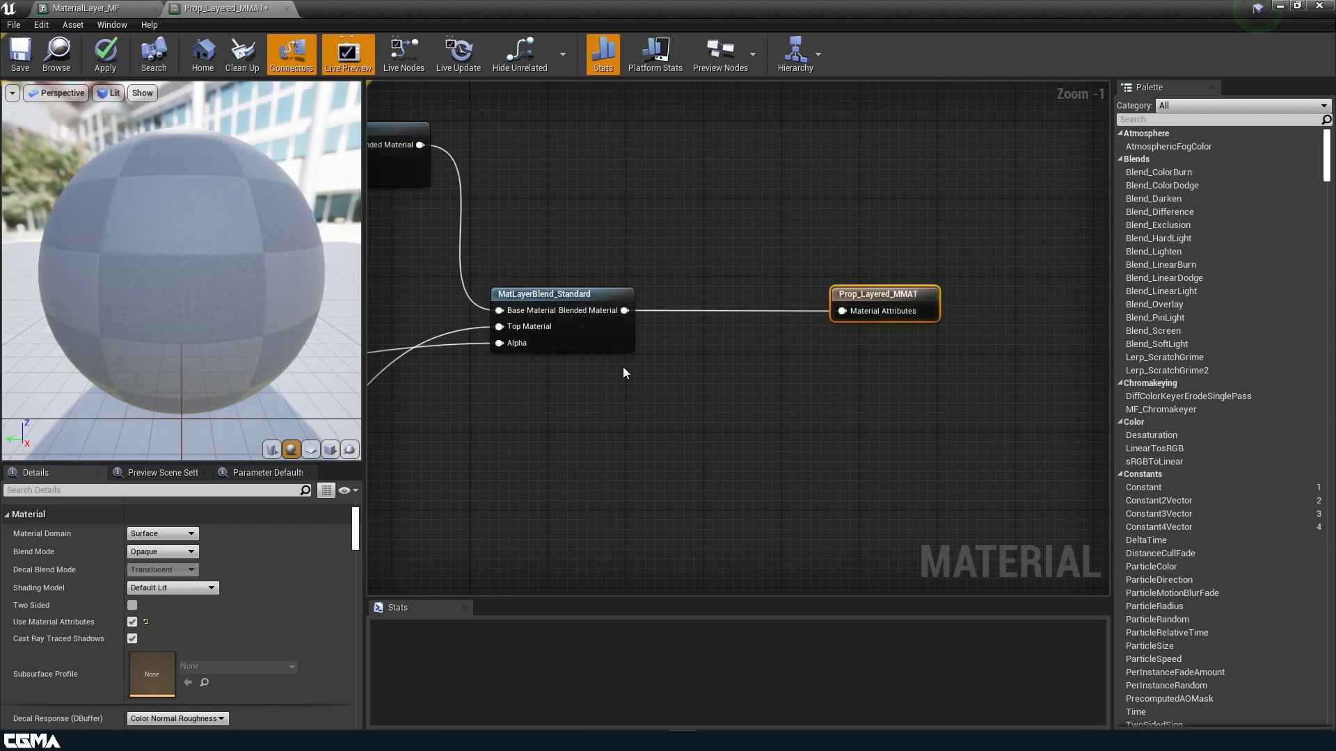
Apply and save Prop_Layered_MMAT, then minimize the Material Editor.
{"action": "left_click", "coordinate": [105, 57]}
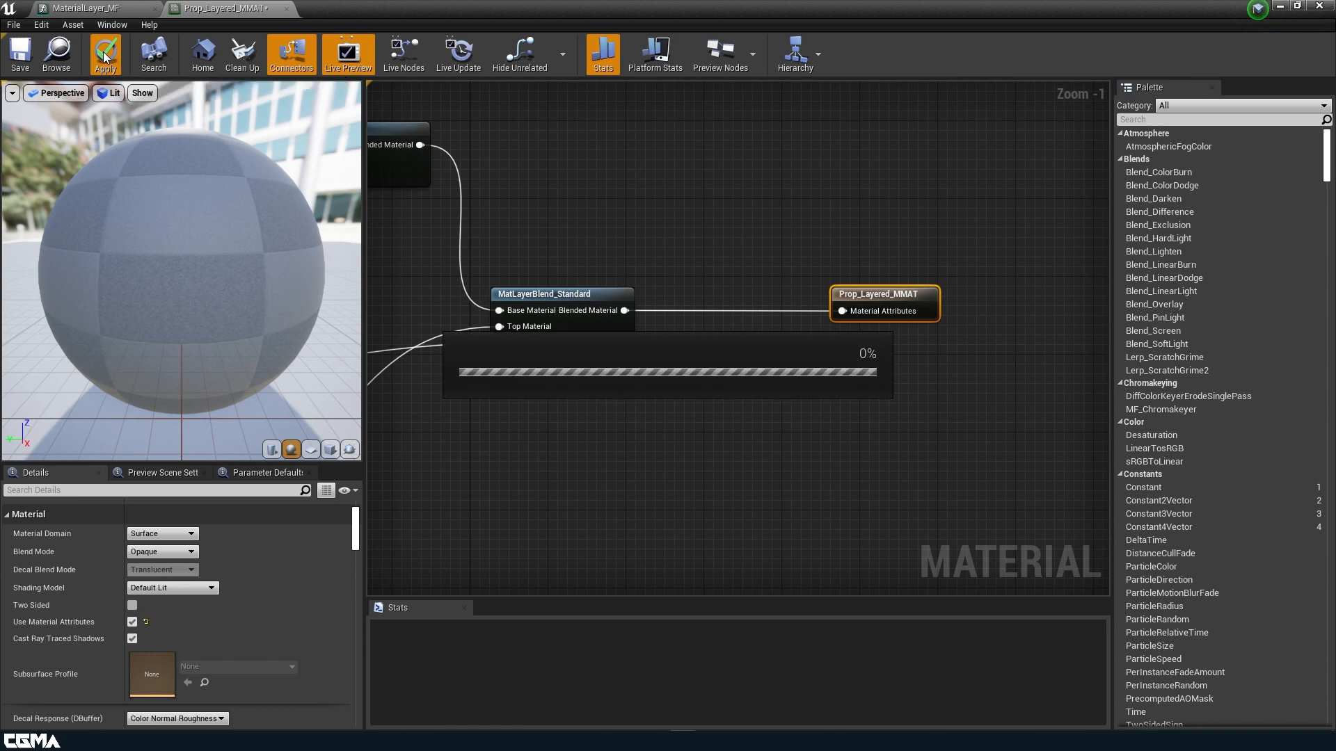
{"action": "left_click", "coordinate": [27, 61]}
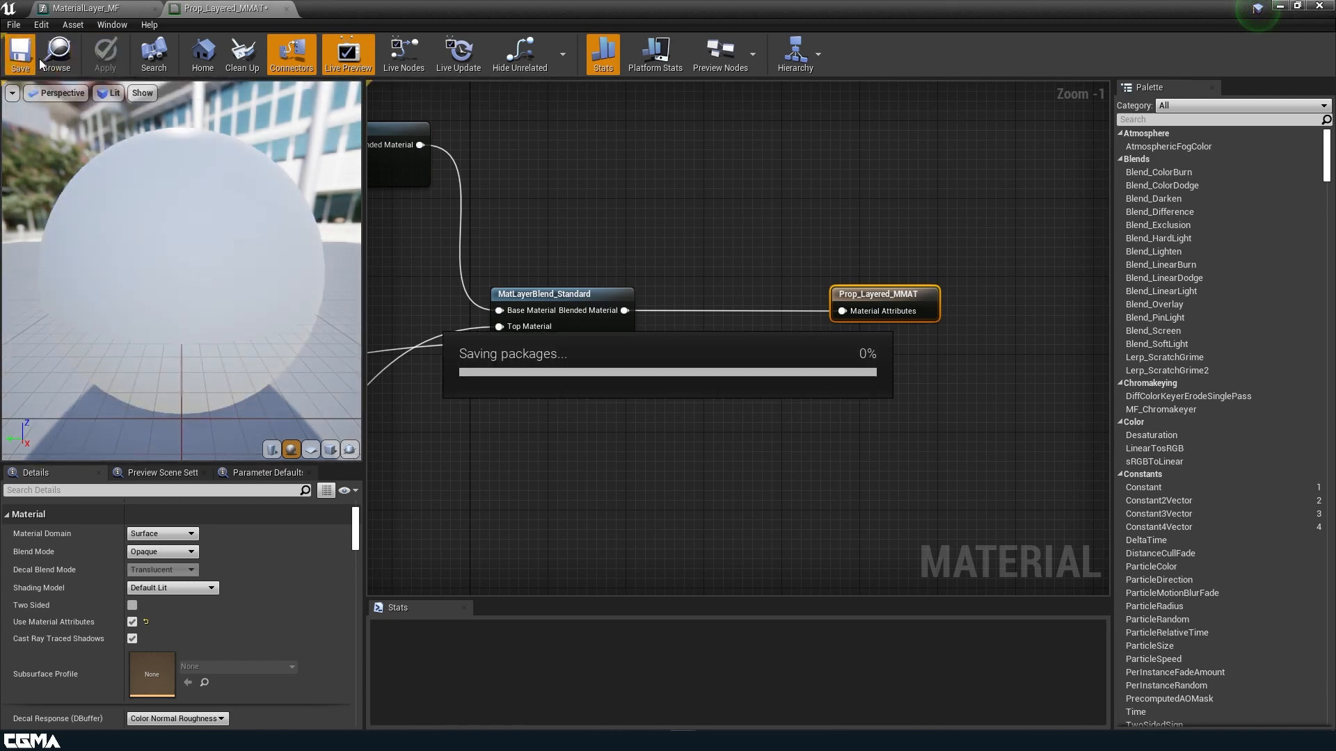
{"action": "left_click", "coordinate": [1278, 6]}
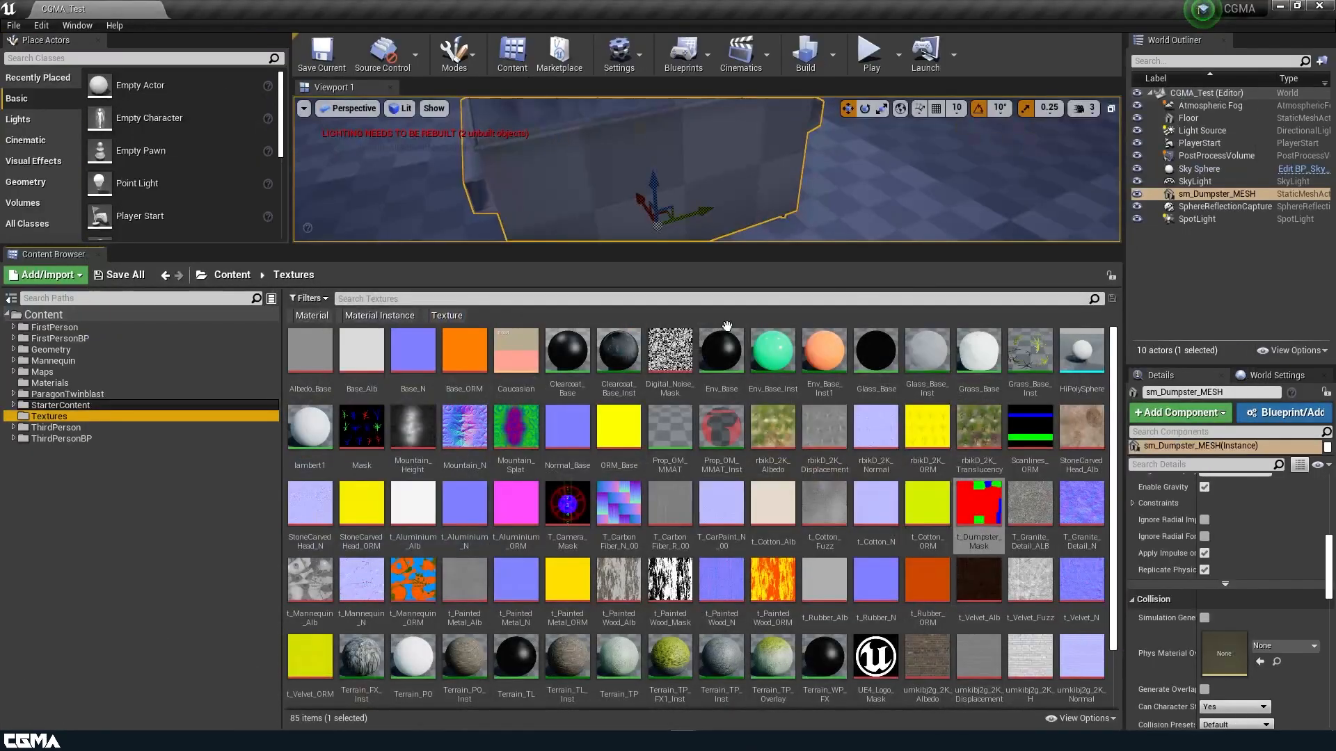
Drag Dumpster_IMAT from the Materials folder onto the dumpster mesh in the viewport.
{"action": "left_click", "coordinate": [63, 383]}
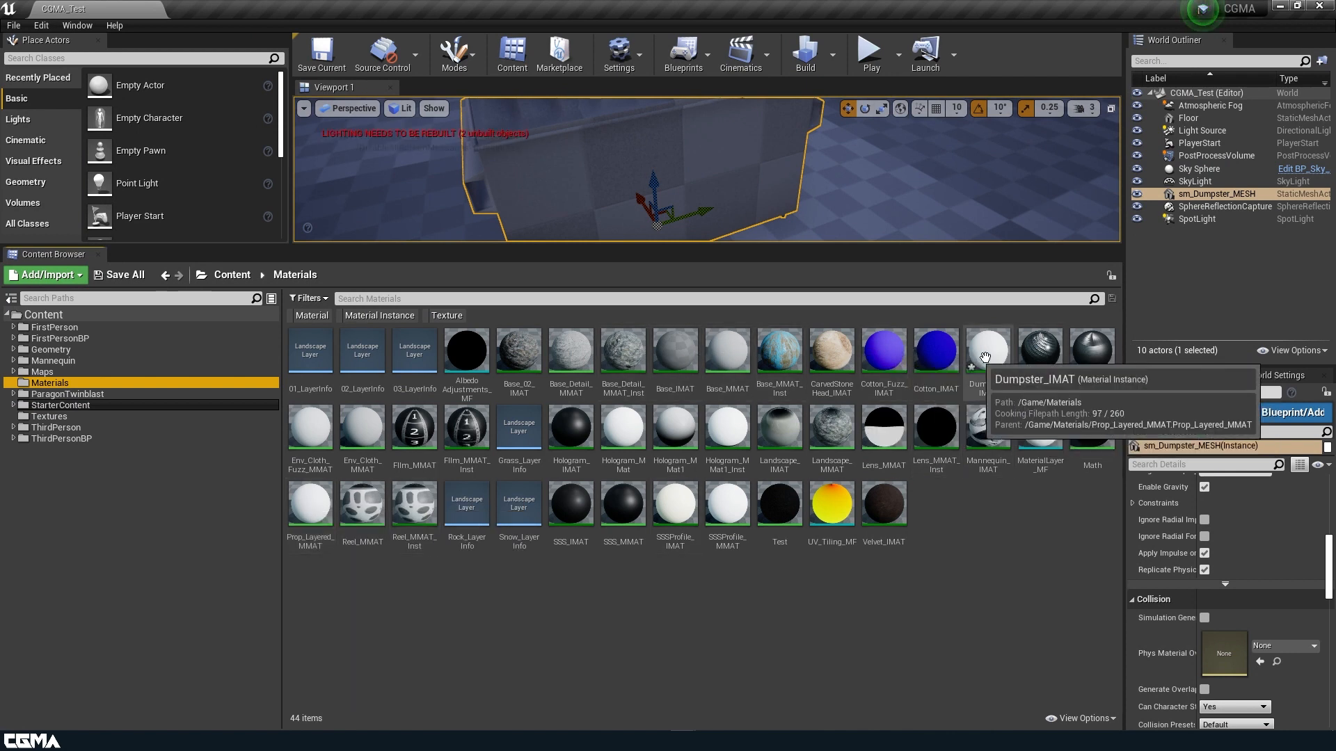
{"action": "left_click_drag", "start_coordinate": [985, 357], "coordinate": [604, 165]}
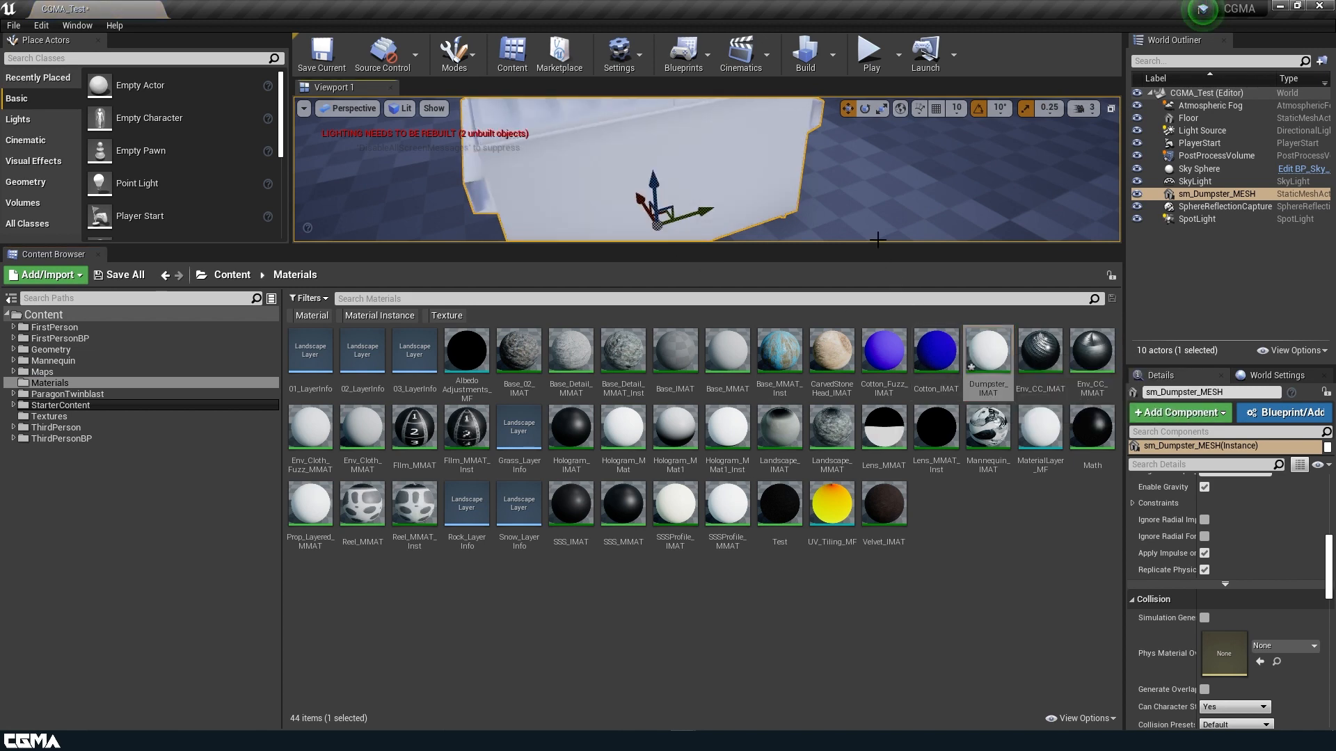
{"action": "left_click_drag", "start_coordinate": [877, 244], "coordinate": [877, 501]}
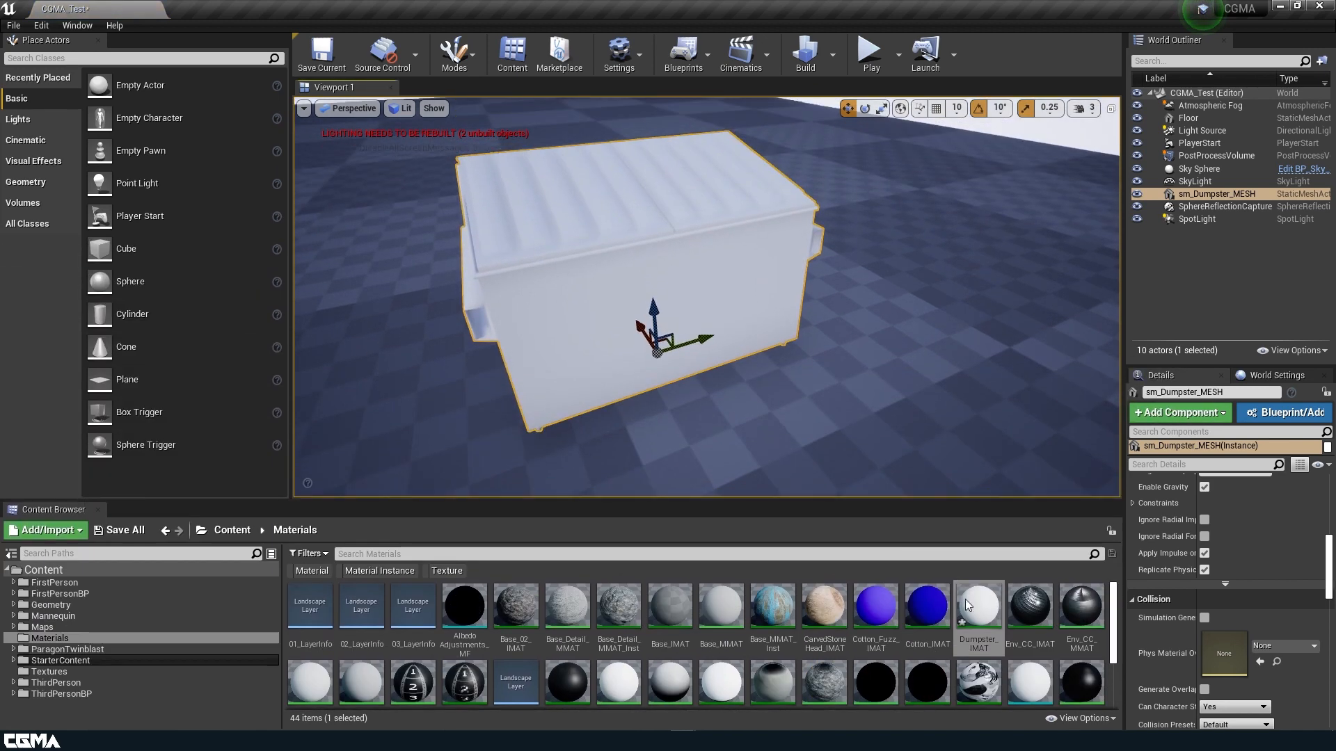
Open Dumpster_IMAT in a resized instance editor window.
{"action": "double_click", "coordinate": [966, 599]}
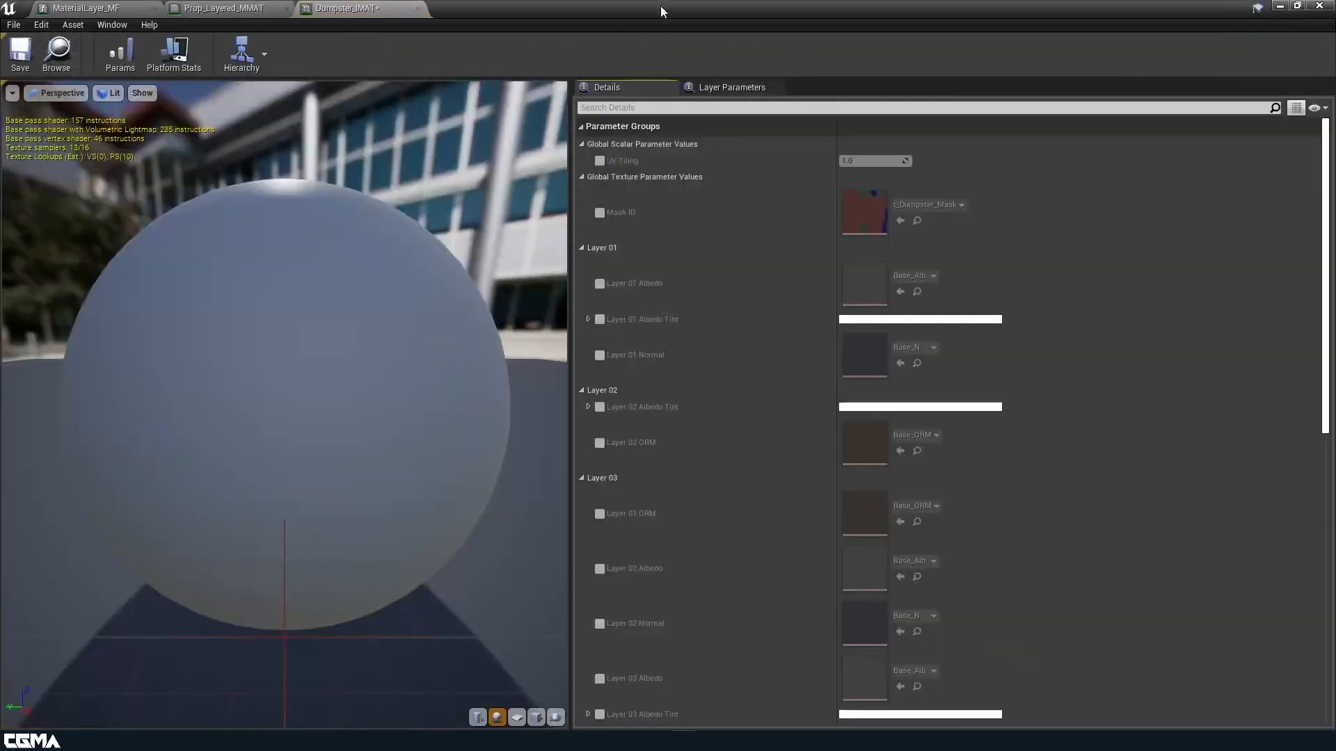
{"action": "left_click_drag", "start_coordinate": [661, 6], "coordinate": [1012, 199]}
{"action": "scroll", "coordinate": [991, 361], "scroll_direction": "down", "scroll_amount": 2}
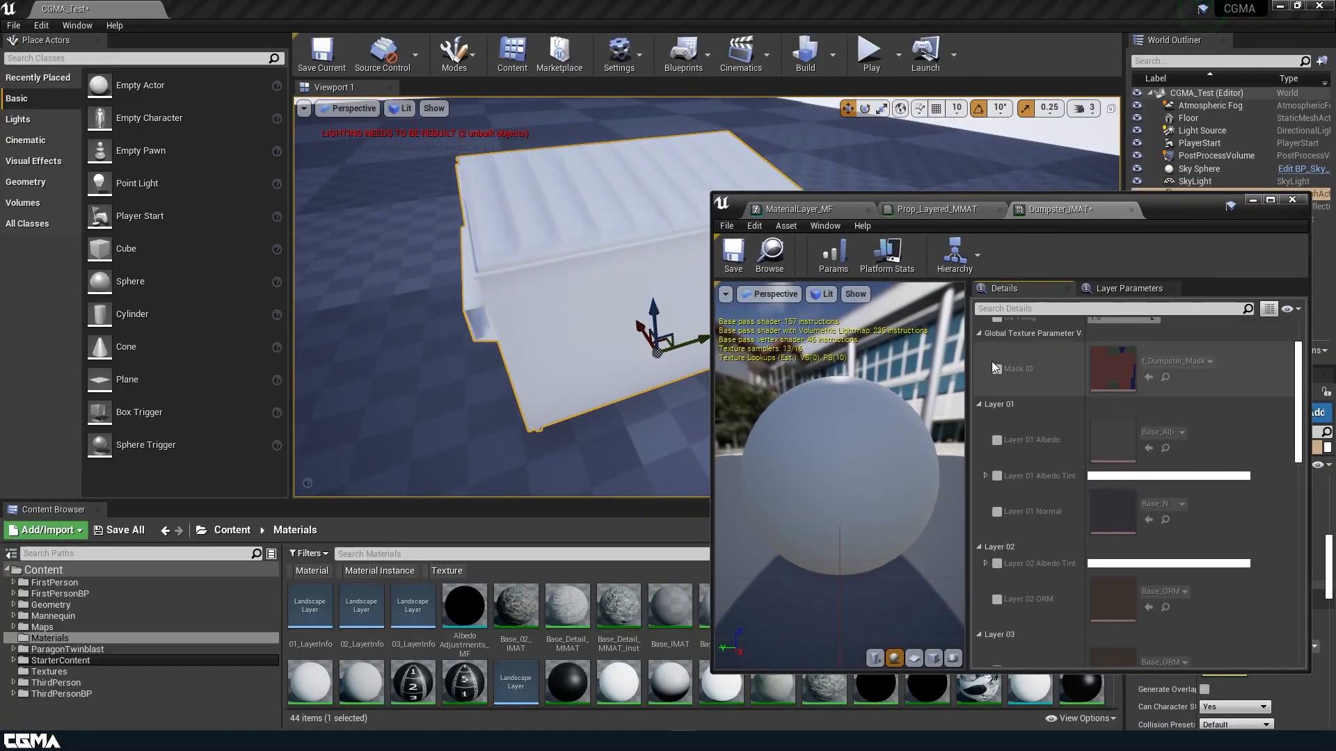
Enable Mask ID, Layer 01 Albedo and Albedo Tint, setting the tint to saturated green.
{"action": "left_click", "coordinate": [996, 368]}
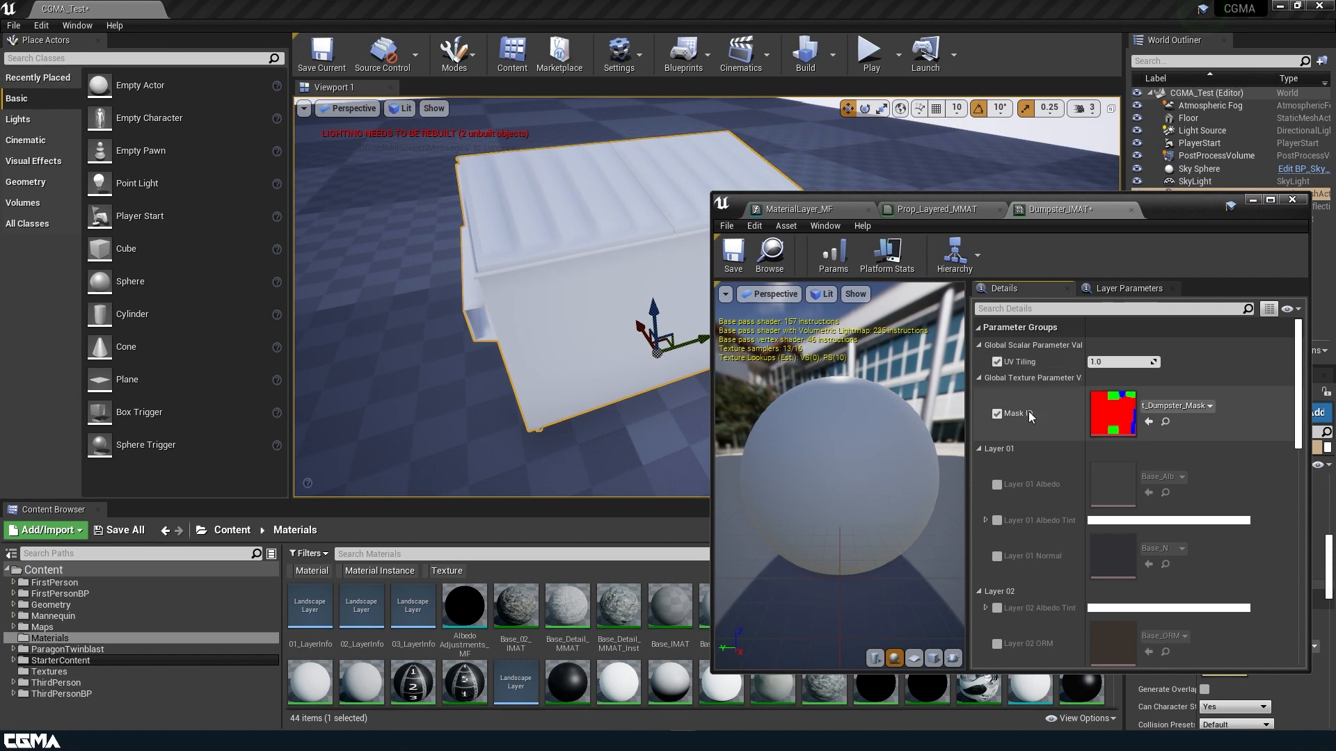
{"action": "left_click", "coordinate": [996, 485]}
{"action": "left_click", "coordinate": [997, 521]}
{"action": "left_click", "coordinate": [1128, 522]}
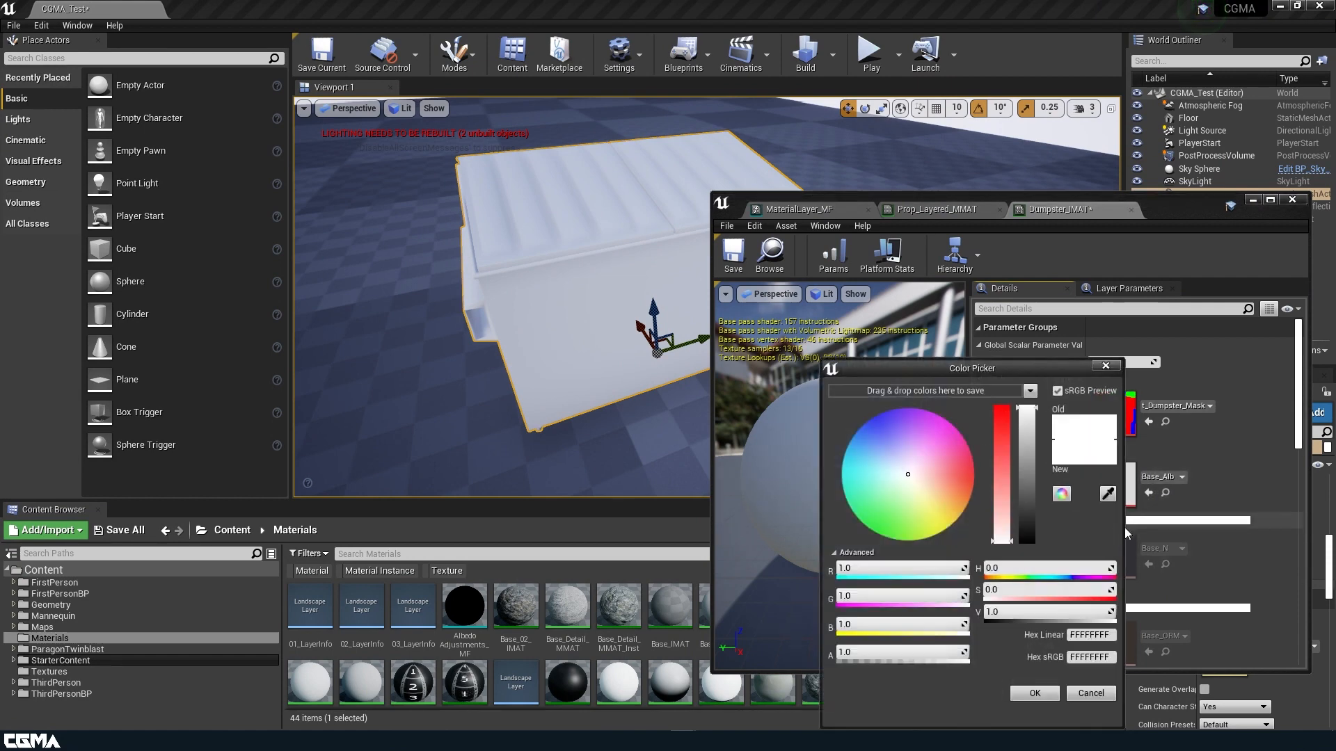
{"action": "left_click", "coordinate": [874, 520]}
{"action": "left_click_drag", "start_coordinate": [1027, 410], "coordinate": [1022, 513]}
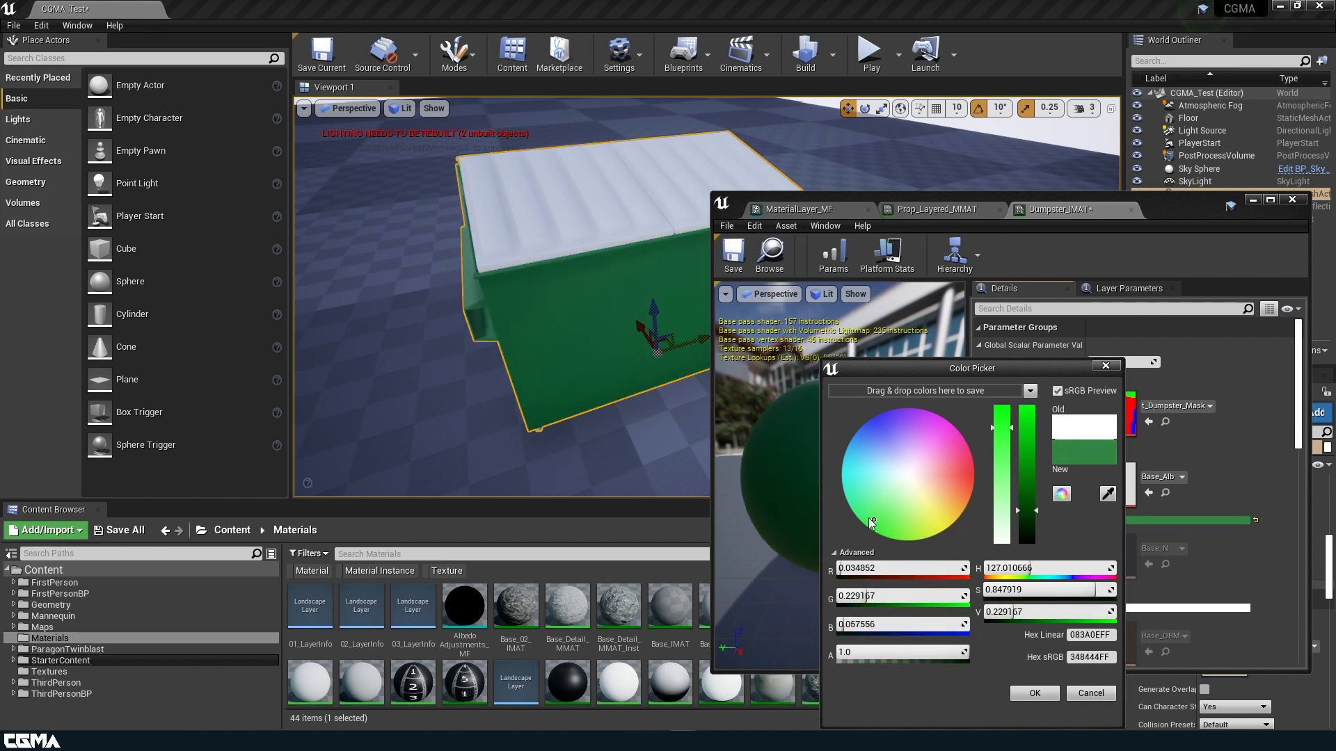
{"action": "left_click_drag", "start_coordinate": [873, 534], "coordinate": [866, 533]}
{"action": "left_click", "coordinate": [1025, 512]}
{"action": "left_click", "coordinate": [1035, 693]}
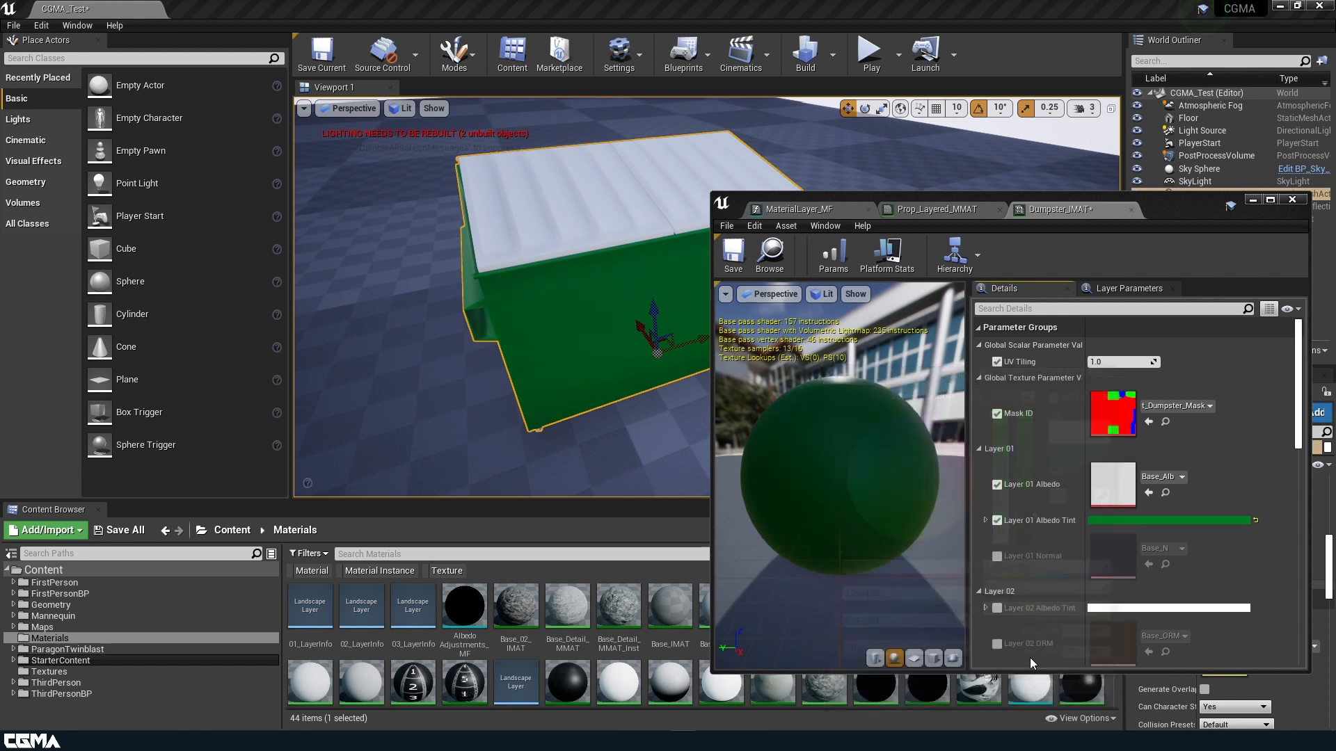
Enable Layer 01 Normal and switch to the Prop_Layered_MMAT graph.
{"action": "scroll", "coordinate": [1016, 528], "scroll_direction": "down", "scroll_amount": 2}
{"action": "left_click", "coordinate": [997, 512]}
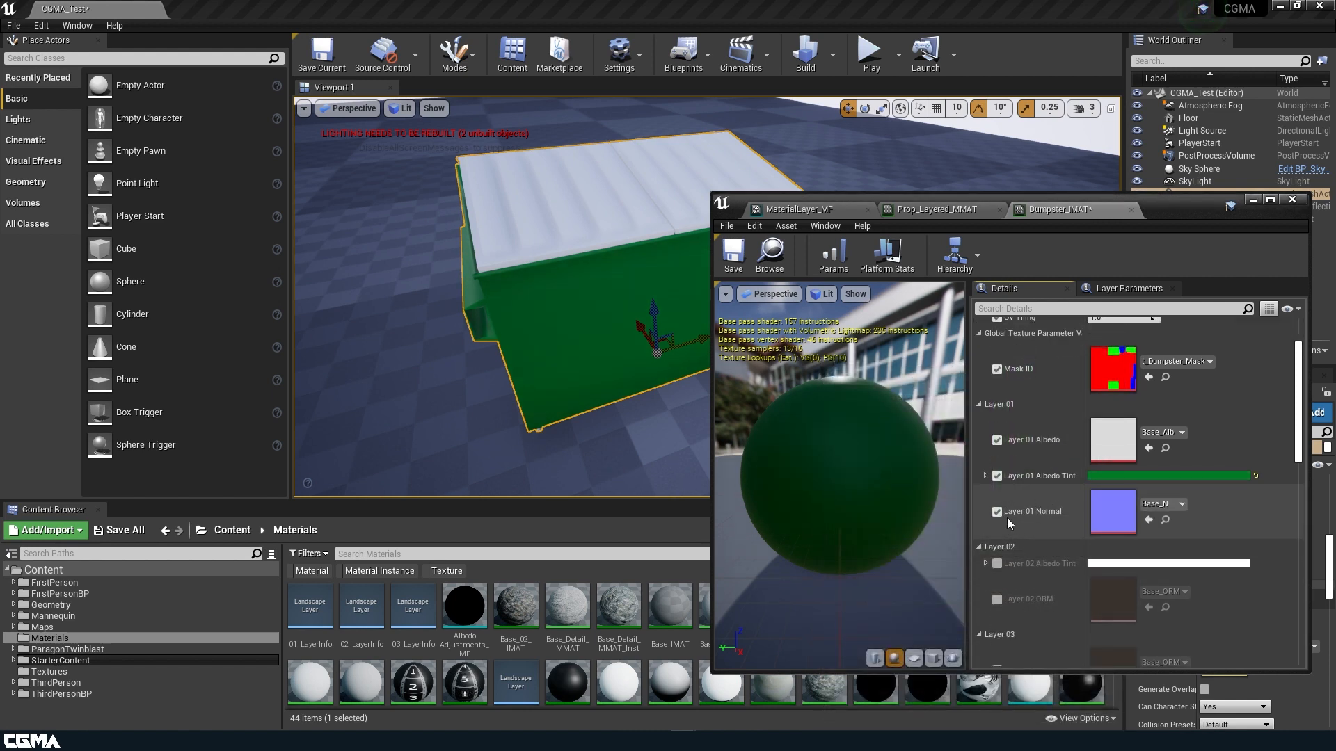
{"action": "scroll", "coordinate": [1007, 518], "scroll_direction": "down", "scroll_amount": 2}
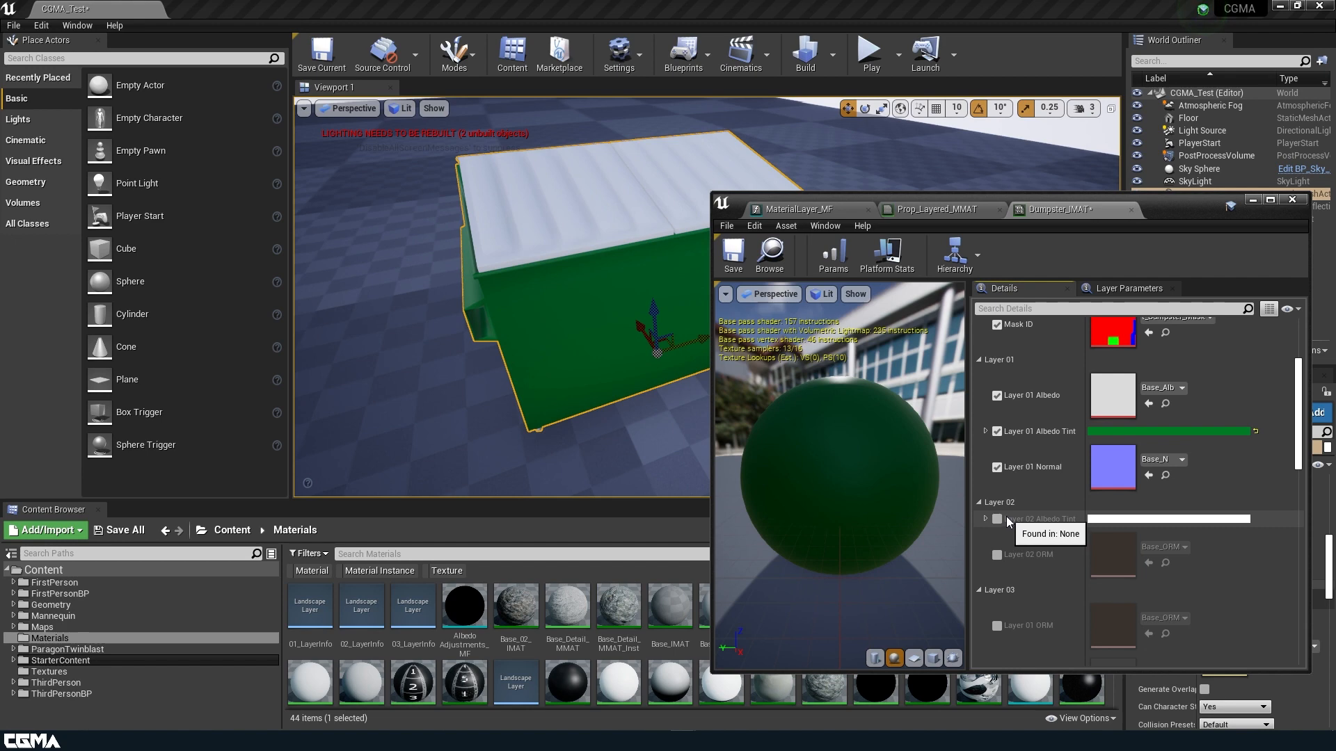
{"action": "scroll", "coordinate": [1006, 516], "scroll_direction": "up", "scroll_amount": 3}
{"action": "scroll", "coordinate": [1027, 501], "scroll_direction": "down", "scroll_amount": 7}
{"action": "scroll", "coordinate": [1029, 501], "scroll_direction": "down", "scroll_amount": 6}
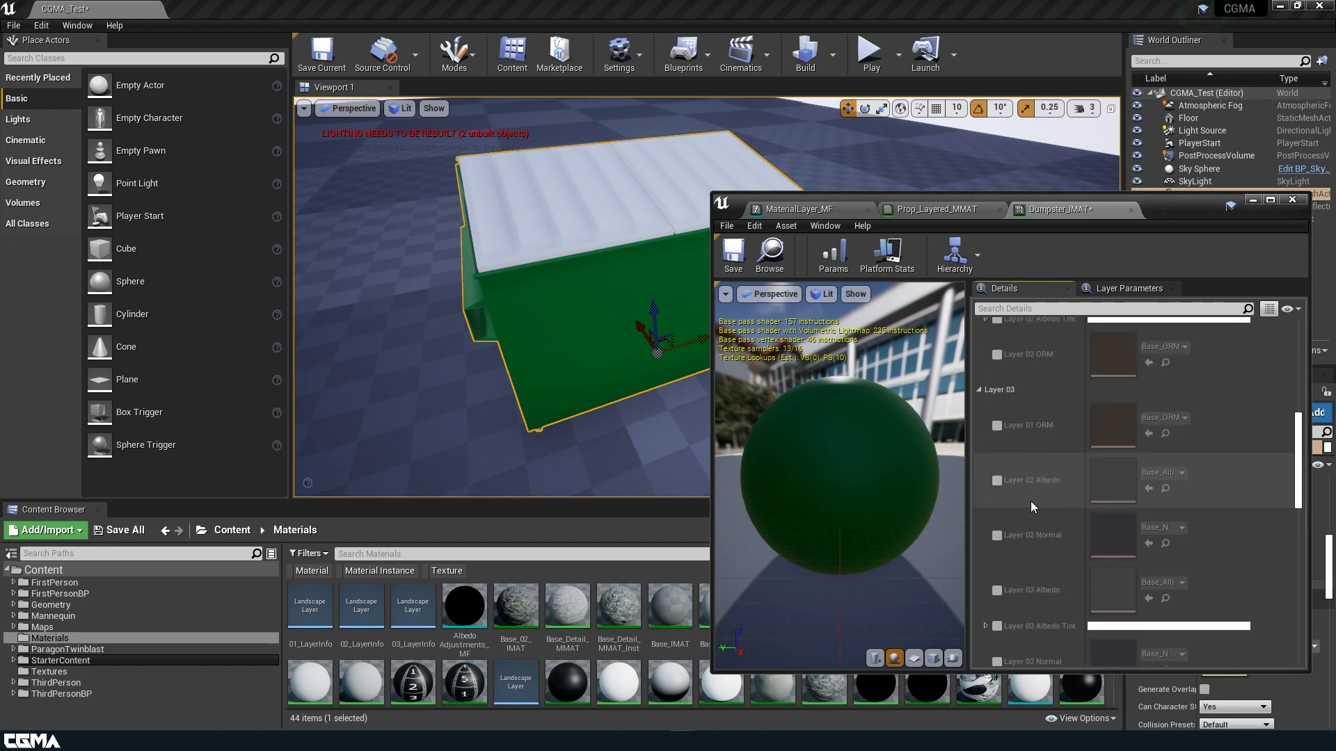
{"action": "left_click", "coordinate": [812, 202]}
{"action": "left_click", "coordinate": [917, 210]}
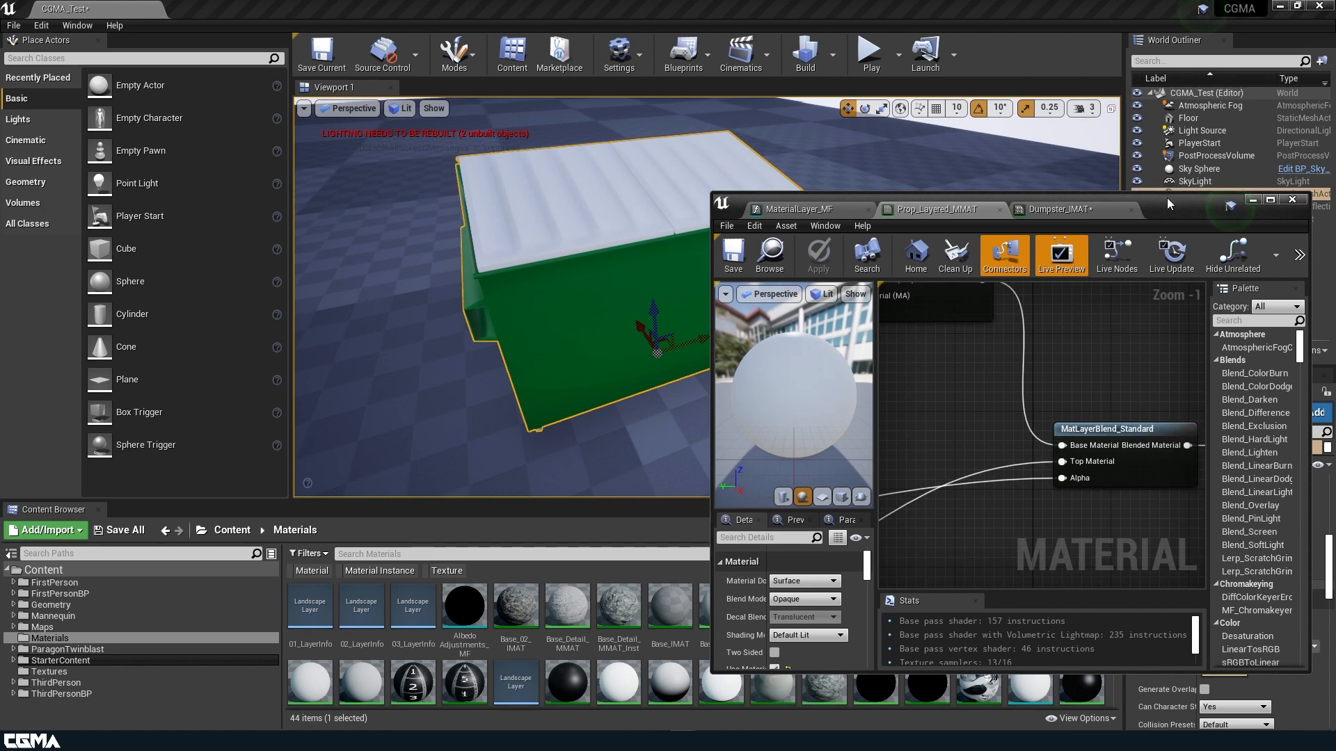
Move the Layer 01 ORM parameter into the Layer 01 group.
{"action": "double_click", "coordinate": [1167, 199]}
{"action": "right_click_drag", "start_coordinate": [737, 316], "coordinate": [1084, 218]}
{"action": "scroll", "coordinate": [706, 337], "scroll_direction": "down", "scroll_amount": 2}
{"action": "right_click_drag", "start_coordinate": [571, 311], "coordinate": [766, 475]}
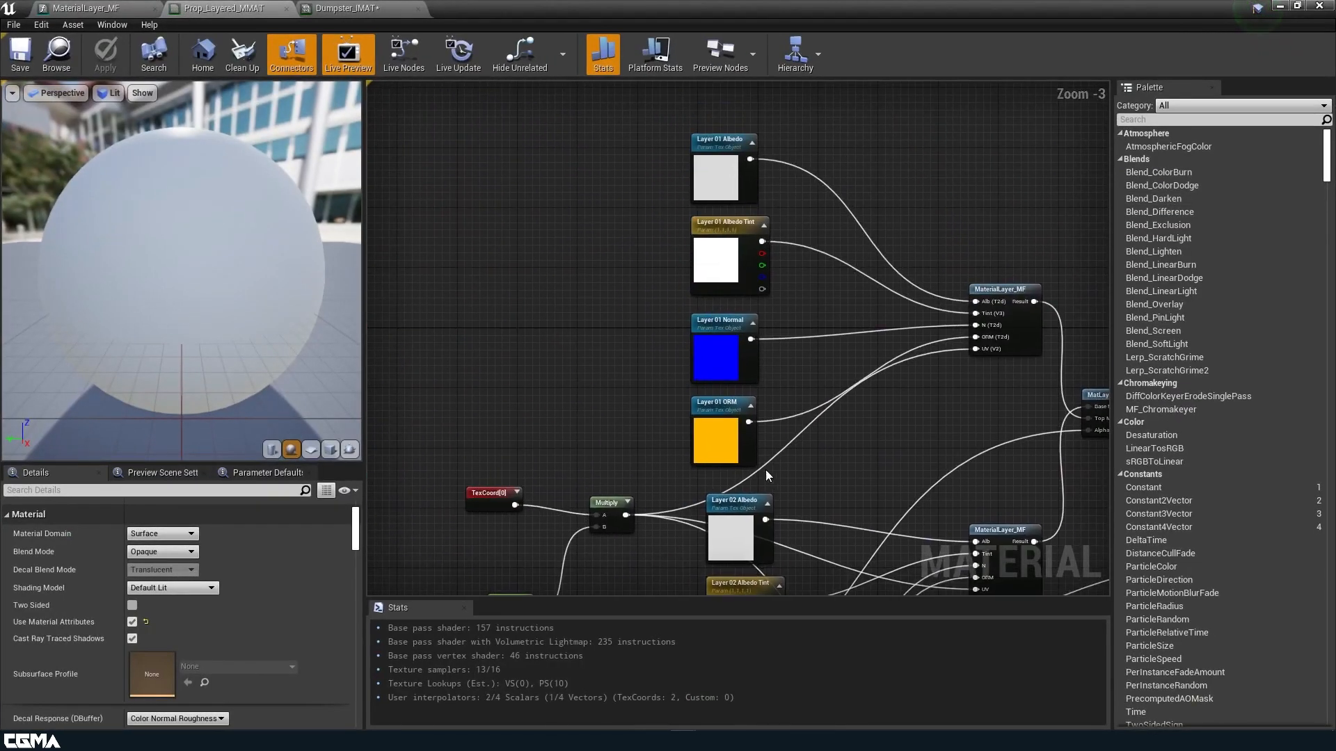
{"action": "left_click", "coordinate": [718, 436]}
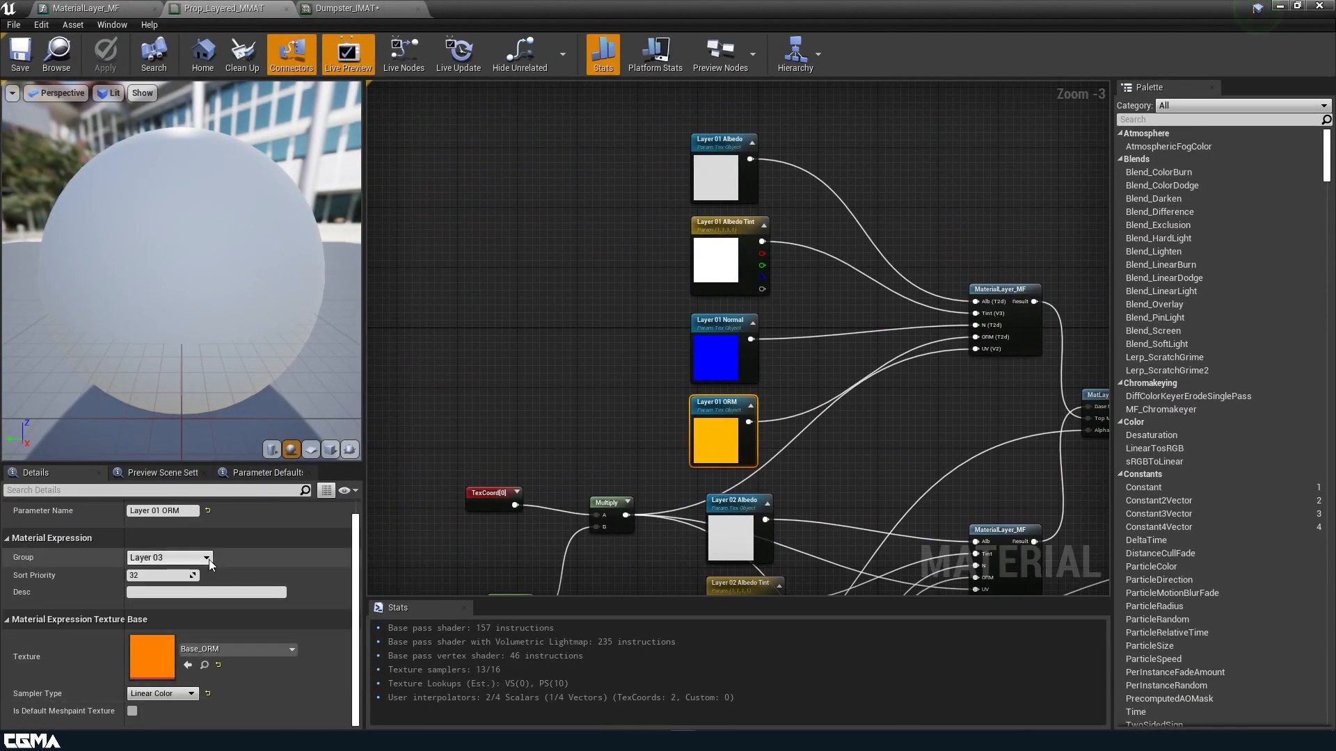
{"action": "left_click", "coordinate": [205, 558]}
{"action": "left_click", "coordinate": [182, 576]}
Move Layer 02 Normal and Layer 02 Albedo into the Layer 02 group.
{"action": "left_click", "coordinate": [715, 375]}
{"action": "right_click_drag", "start_coordinate": [850, 478], "coordinate": [833, 179]}
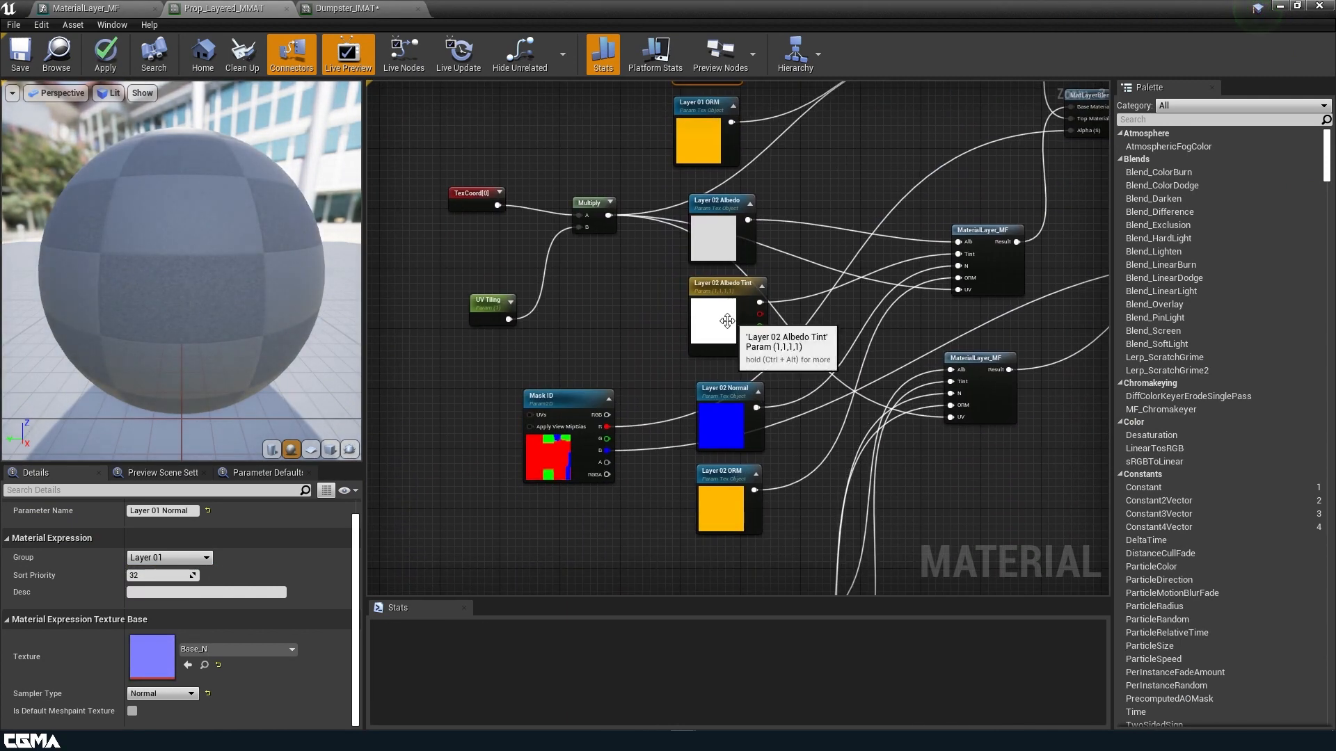
{"action": "left_click", "coordinate": [722, 513]}
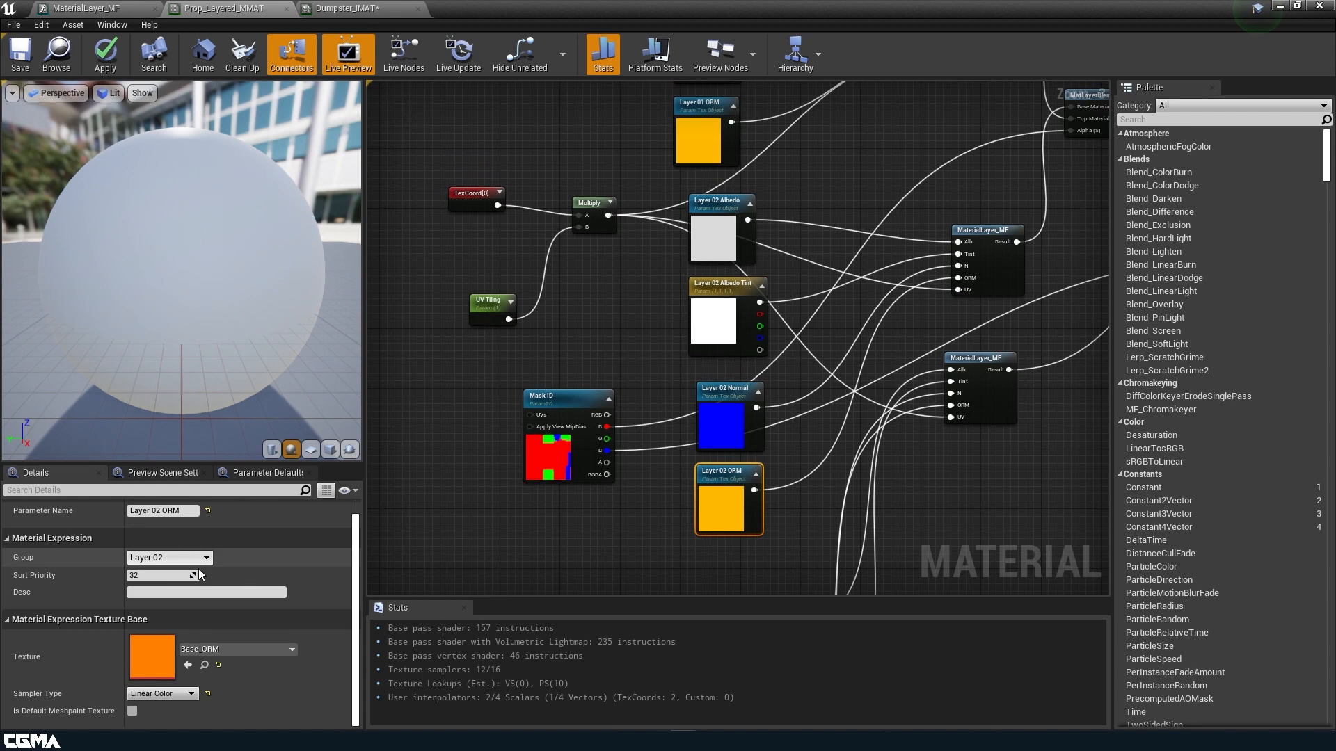
{"action": "left_click", "coordinate": [722, 417]}
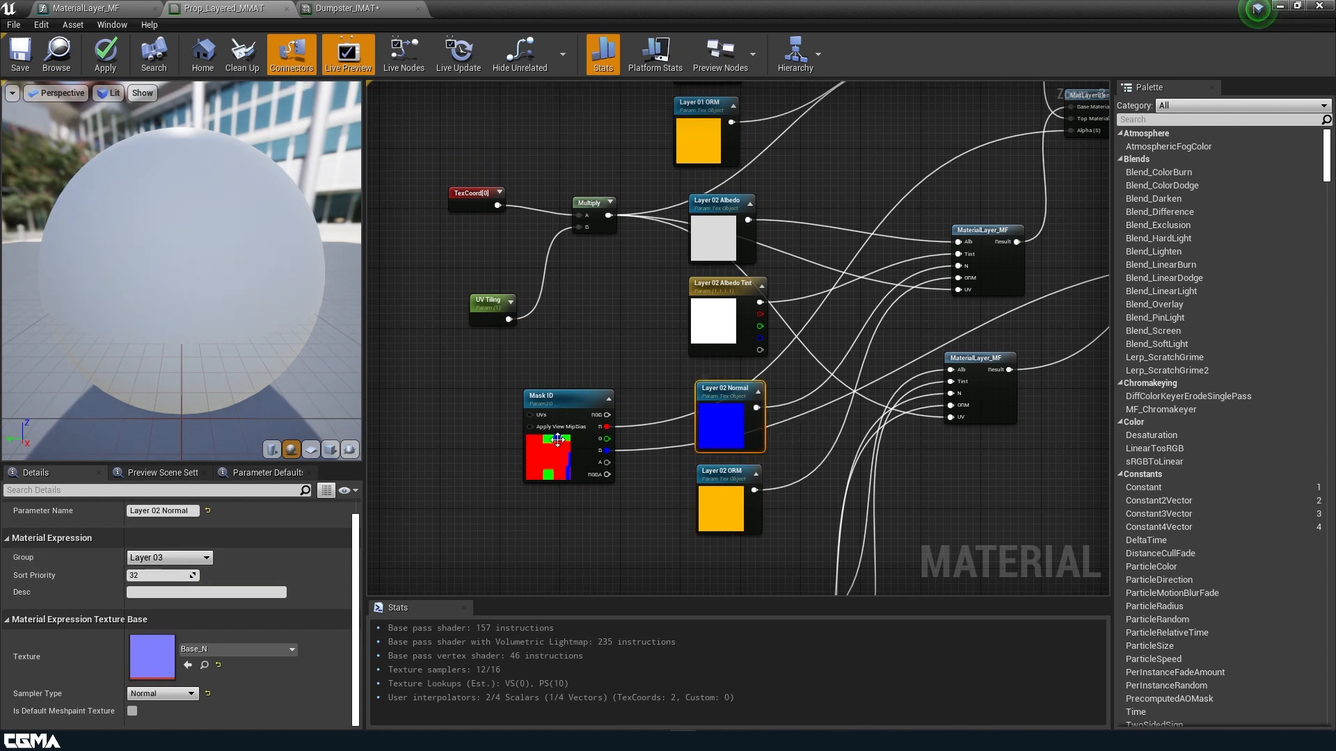
{"action": "left_click", "coordinate": [206, 559]}
{"action": "left_click", "coordinate": [184, 580]}
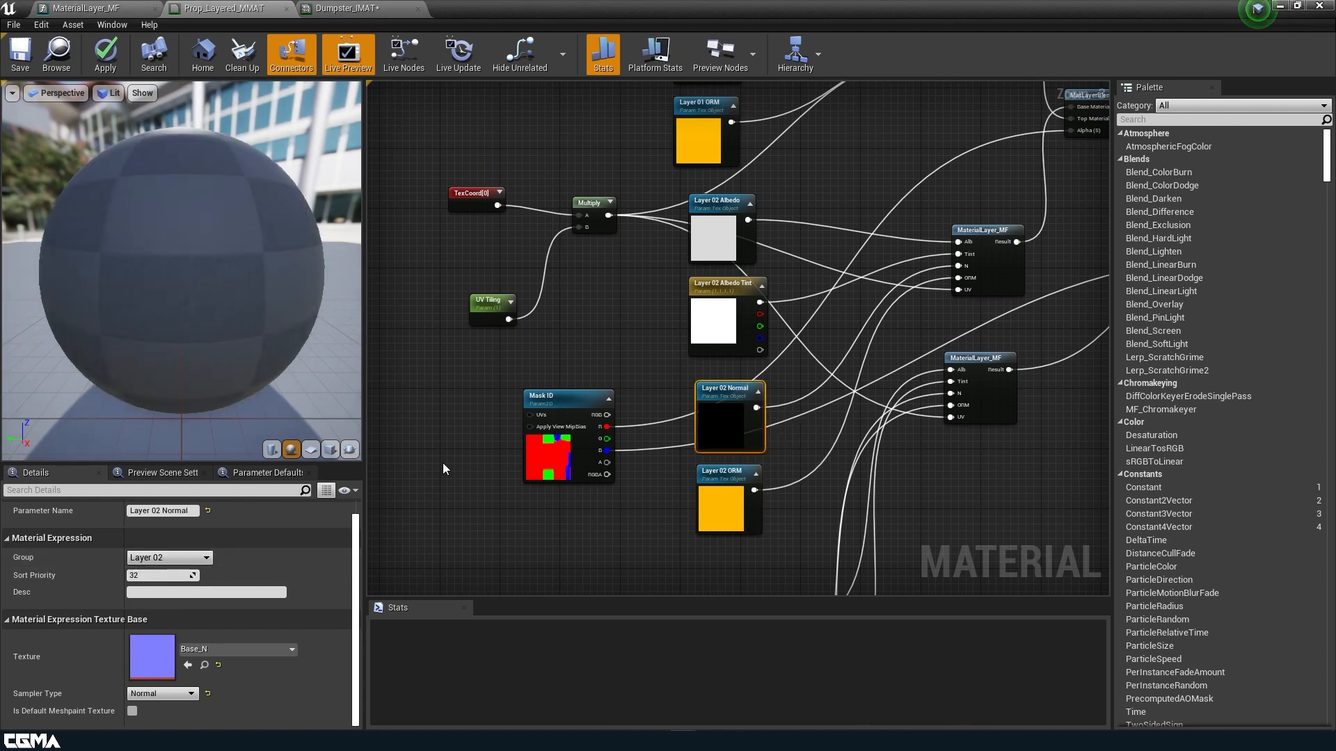
{"action": "left_click", "coordinate": [712, 331]}
{"action": "left_click", "coordinate": [713, 240]}
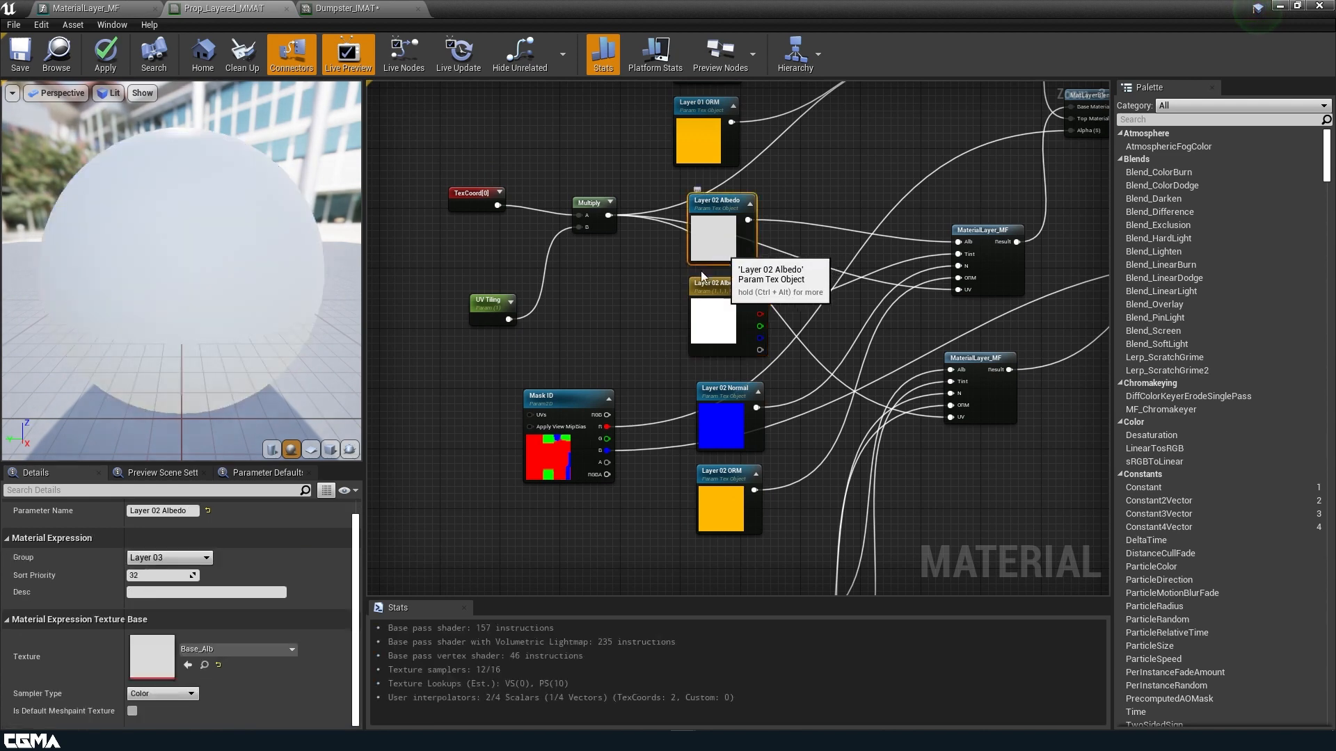
{"action": "left_click", "coordinate": [206, 557]}
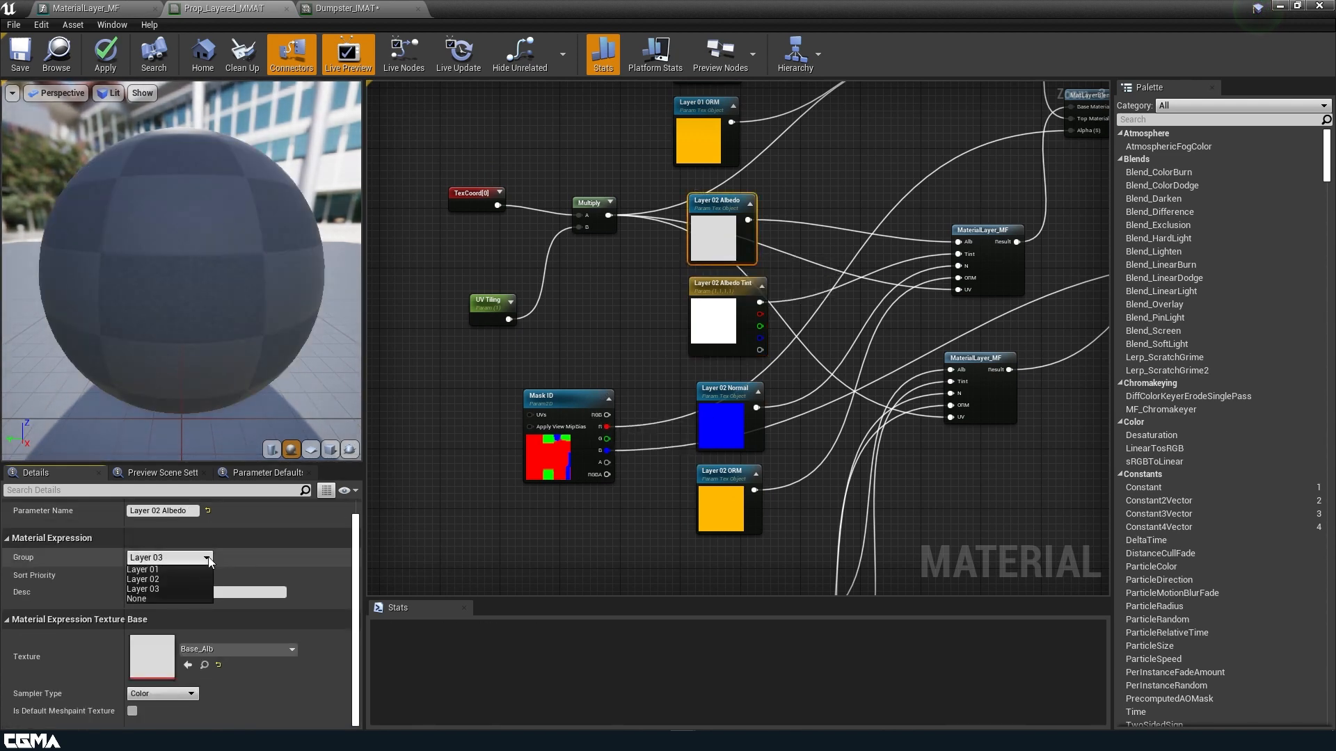
{"action": "left_click", "coordinate": [195, 580]}
Verify the Layer 03 parameter groups, apply the master material, and return to Dumpster_IMAT.
{"action": "right_click_drag", "start_coordinate": [587, 557], "coordinate": [630, 245]}
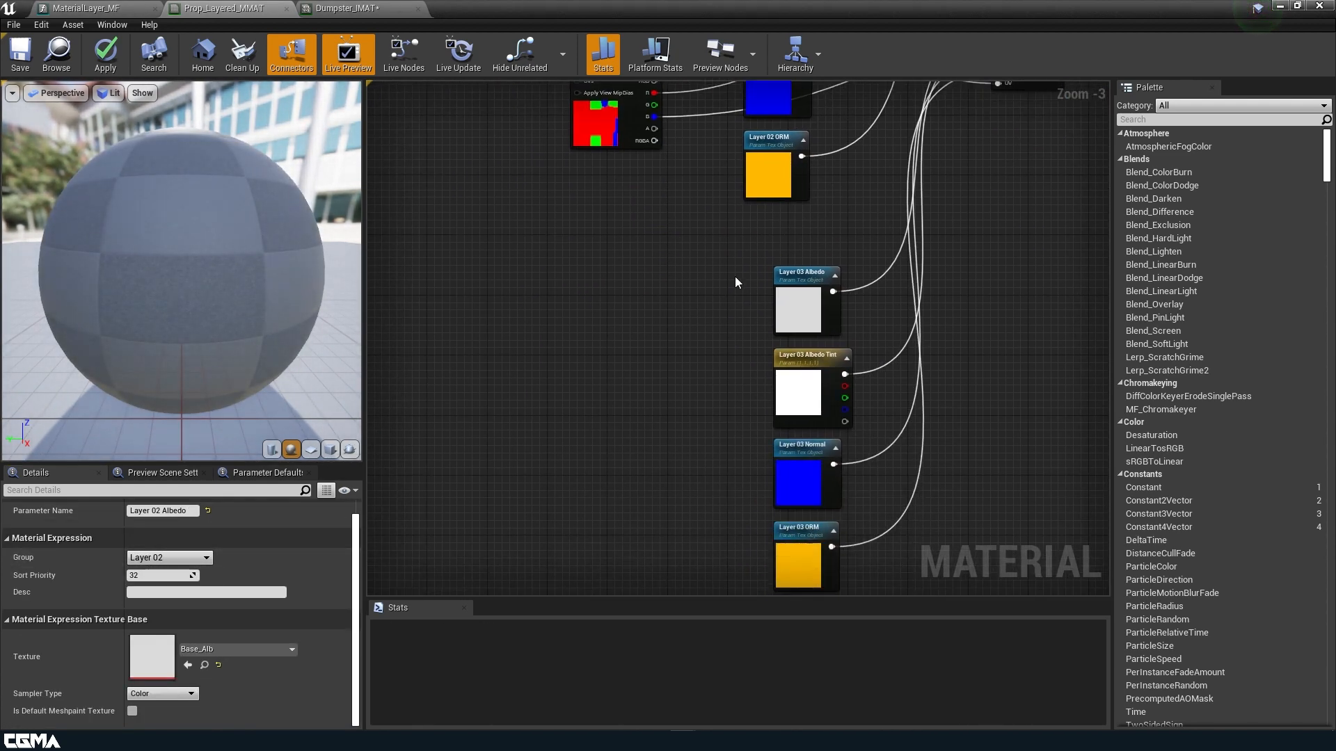
{"action": "left_click", "coordinate": [793, 299]}
{"action": "right_click_drag", "start_coordinate": [793, 299], "coordinate": [679, 135]}
{"action": "left_click", "coordinate": [685, 222]}
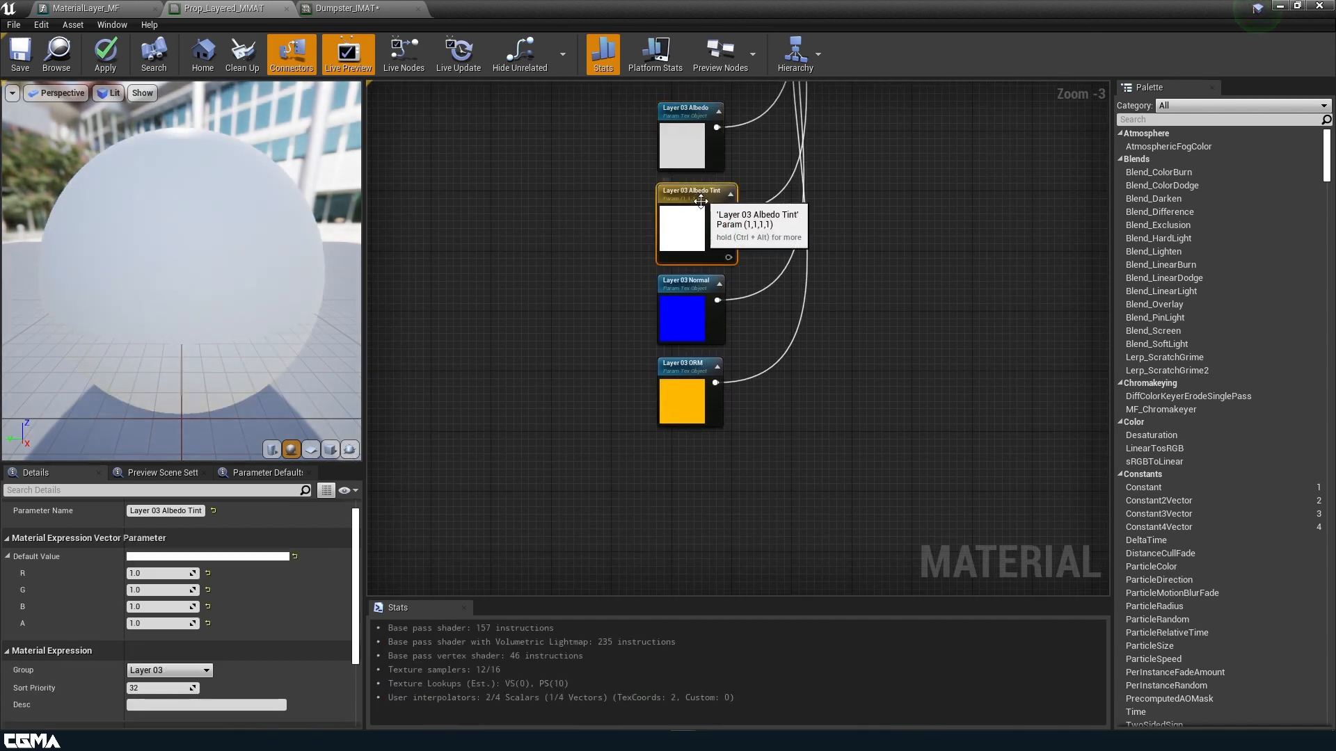
{"action": "left_click", "coordinate": [687, 344]}
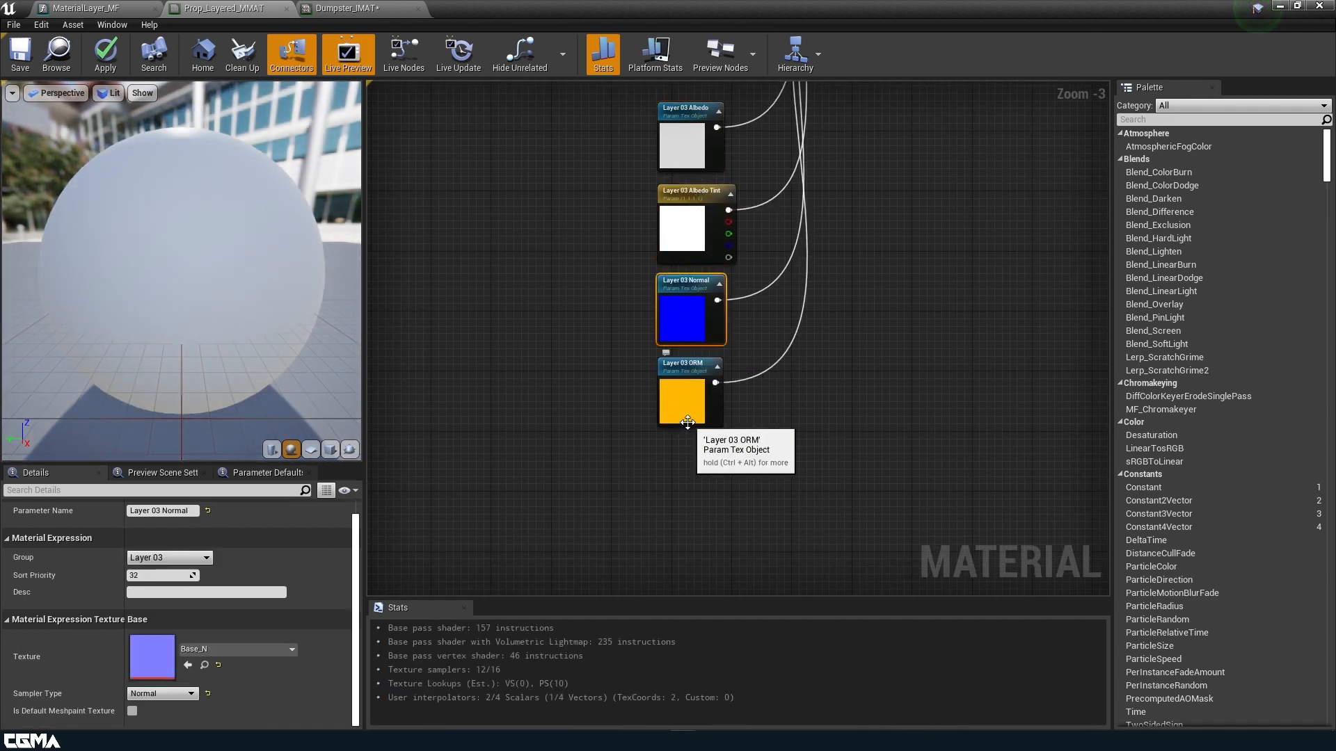
{"action": "left_click", "coordinate": [689, 419]}
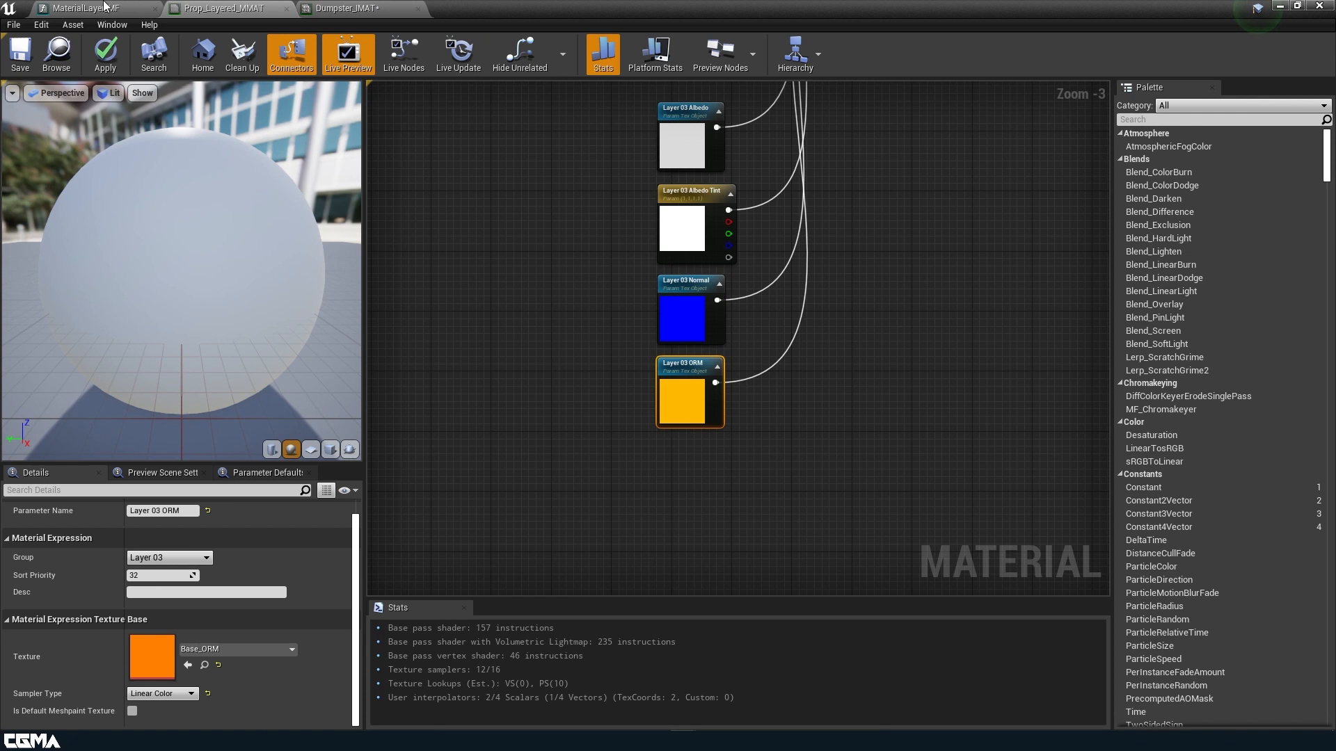
{"action": "left_click", "coordinate": [108, 59]}
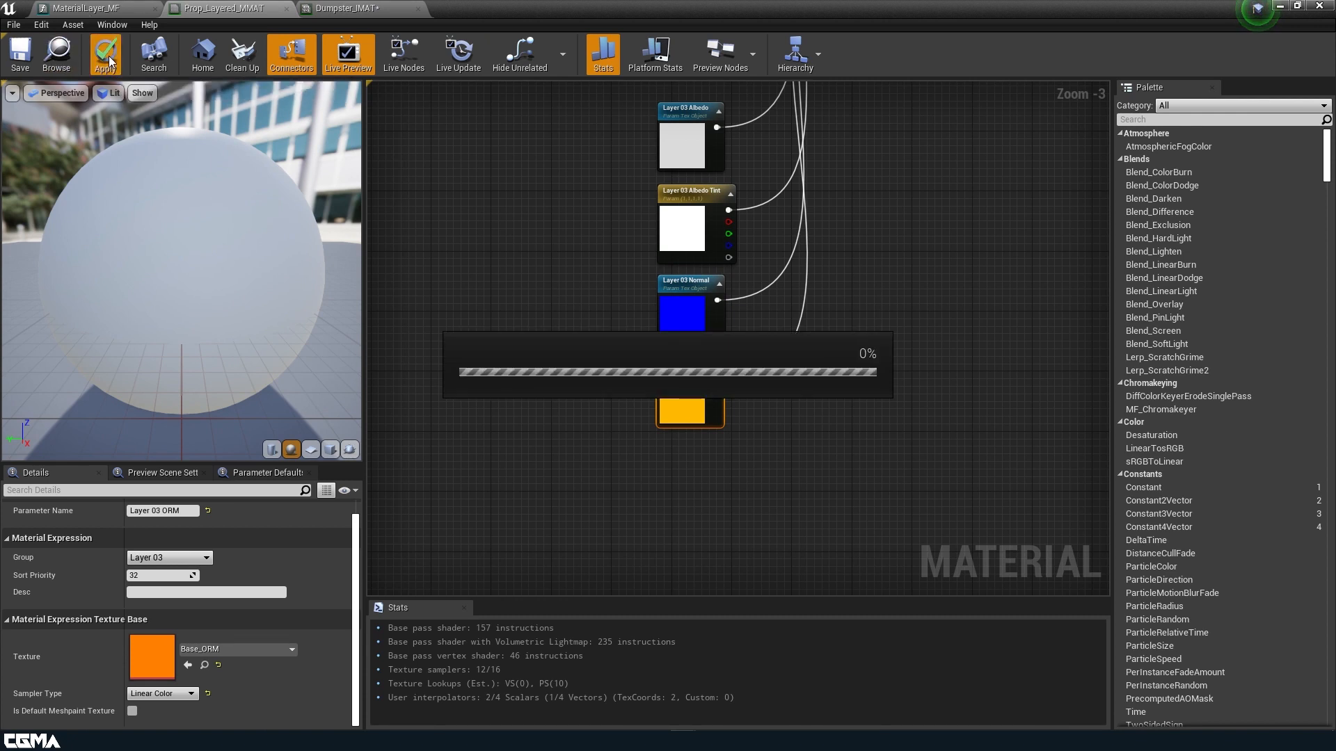
{"action": "left_click", "coordinate": [348, 8]}
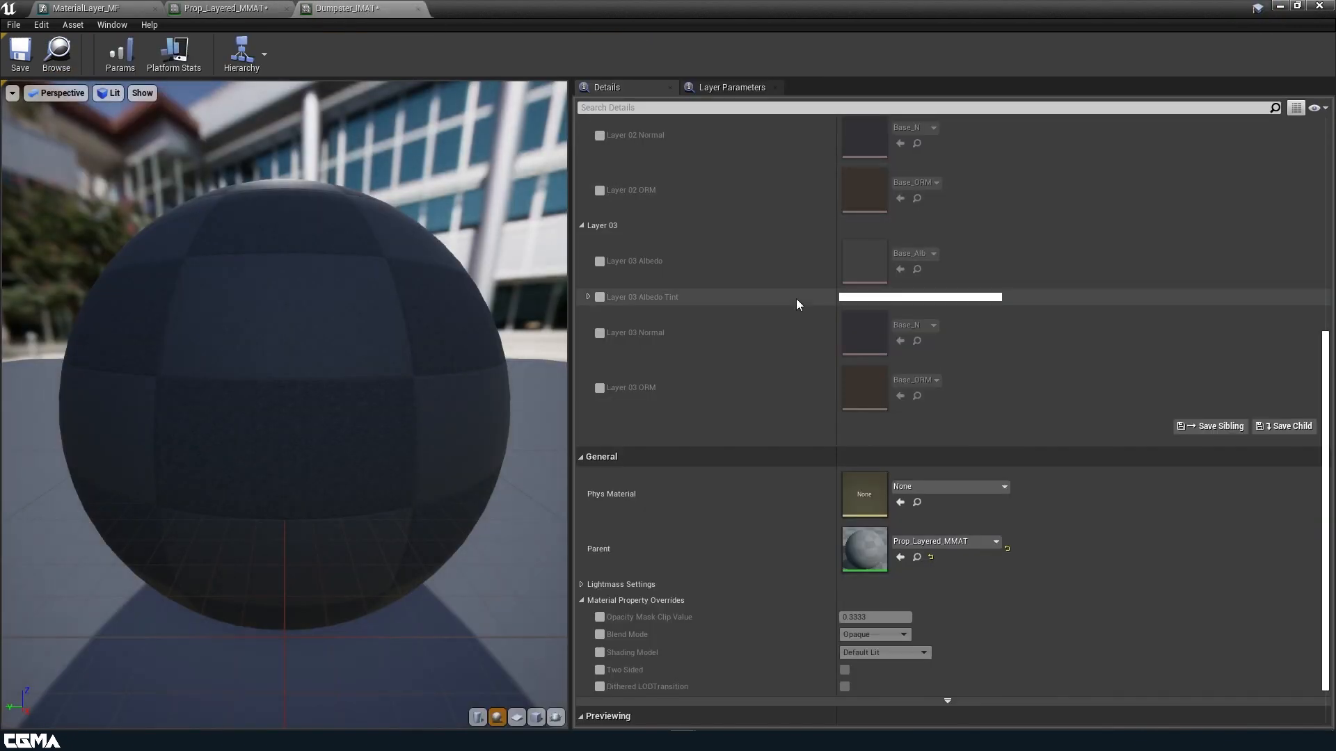
Enable all four Layer 03 parameters and tint Layer 03 mid grey.
{"action": "left_click", "coordinate": [599, 388]}
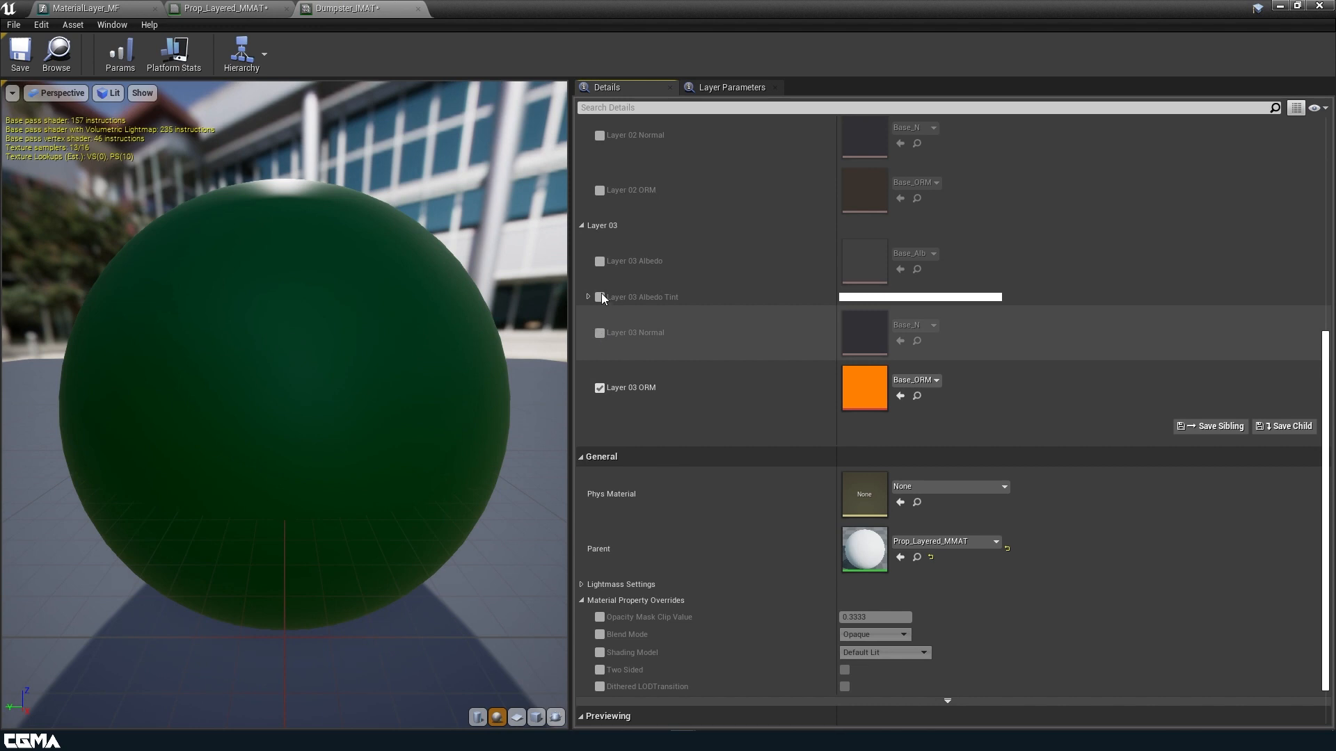
{"action": "left_click", "coordinate": [599, 333]}
{"action": "left_click", "coordinate": [599, 297]}
{"action": "left_click", "coordinate": [600, 261]}
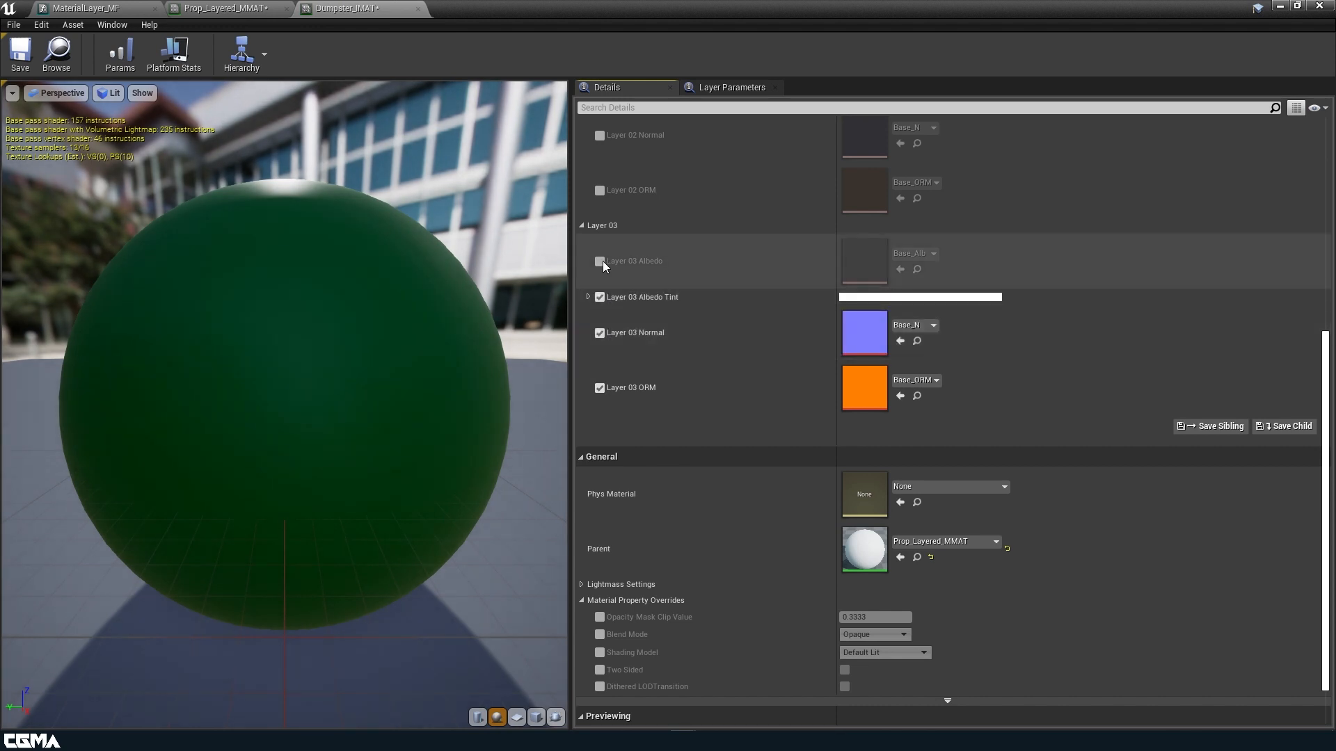
{"action": "left_click", "coordinate": [917, 298]}
{"action": "left_click_drag", "start_coordinate": [1124, 389], "coordinate": [1122, 433]}
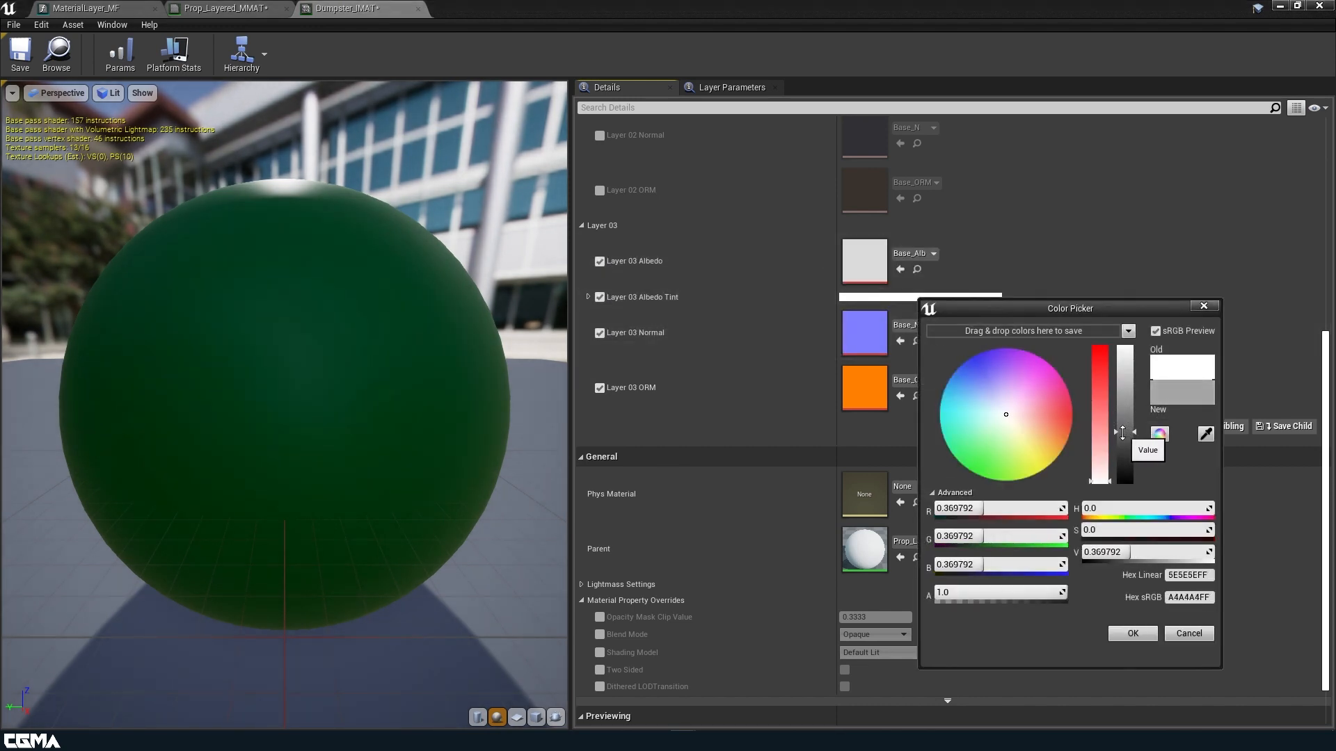
{"action": "left_click", "coordinate": [1152, 639]}
{"action": "scroll", "coordinate": [946, 341], "scroll_direction": "up", "scroll_amount": 5}
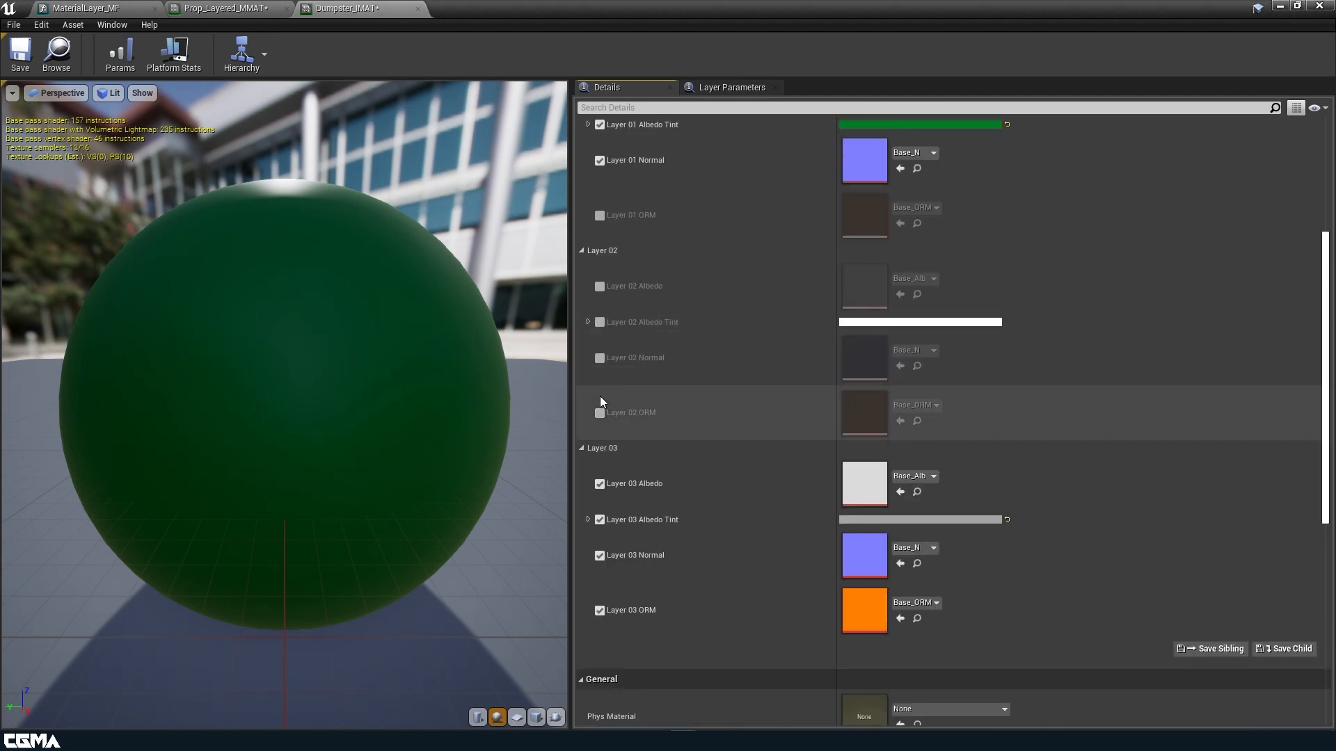
Enable all four Layer 02 parameters and tint Layer 02 almost black.
{"action": "left_click", "coordinate": [600, 414]}
{"action": "left_click", "coordinate": [601, 359]}
{"action": "left_click", "coordinate": [599, 285]}
{"action": "left_click", "coordinate": [599, 322]}
{"action": "left_click", "coordinate": [920, 324]}
{"action": "mouse_move", "coordinate": [1019, 440]}
{"action": "left_mouse_down"}
{"action": "mouse_move", "coordinate": [1014, 495]}
{"action": "mouse_move", "coordinate": [992, 415]}
{"action": "left_mouse_up"}
{"action": "left_click_drag", "start_coordinate": [1125, 450], "coordinate": [1122, 507]}
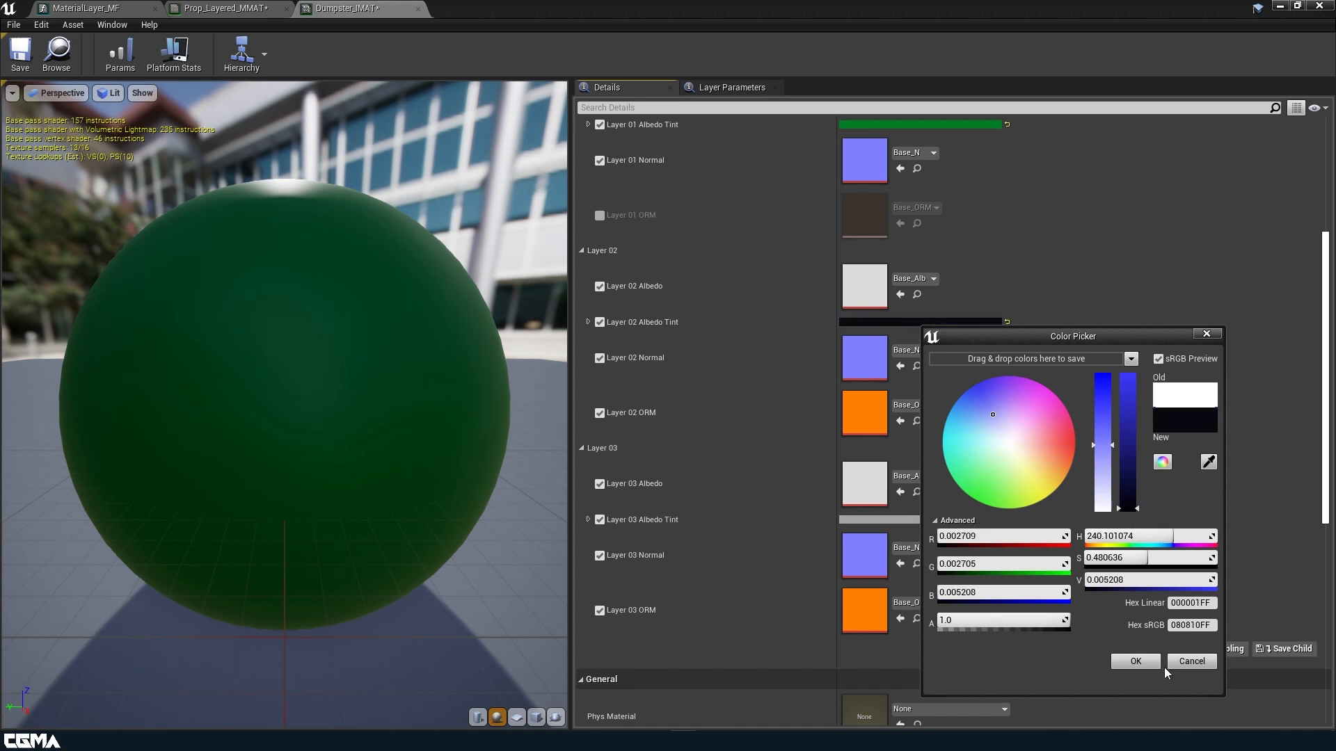
{"action": "left_click", "coordinate": [1135, 660]}
{"action": "scroll", "coordinate": [938, 320], "scroll_direction": "up", "scroll_amount": 3}
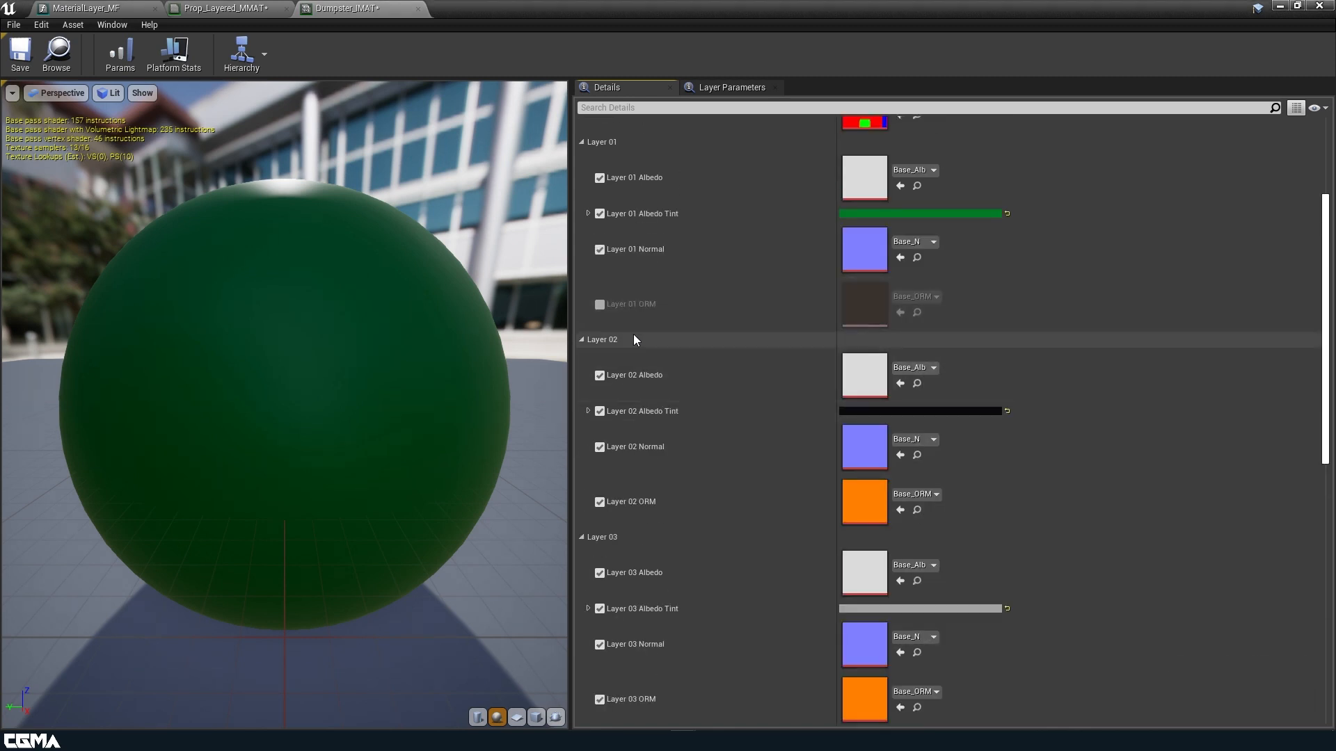
Enable Layer 01 ORM and assign t_PaintedMetal_Alb and t_PaintedMetal_N to Layer 01.
{"action": "left_click", "coordinate": [599, 304]}
{"action": "scroll", "coordinate": [869, 221], "scroll_direction": "up", "scroll_amount": 3}
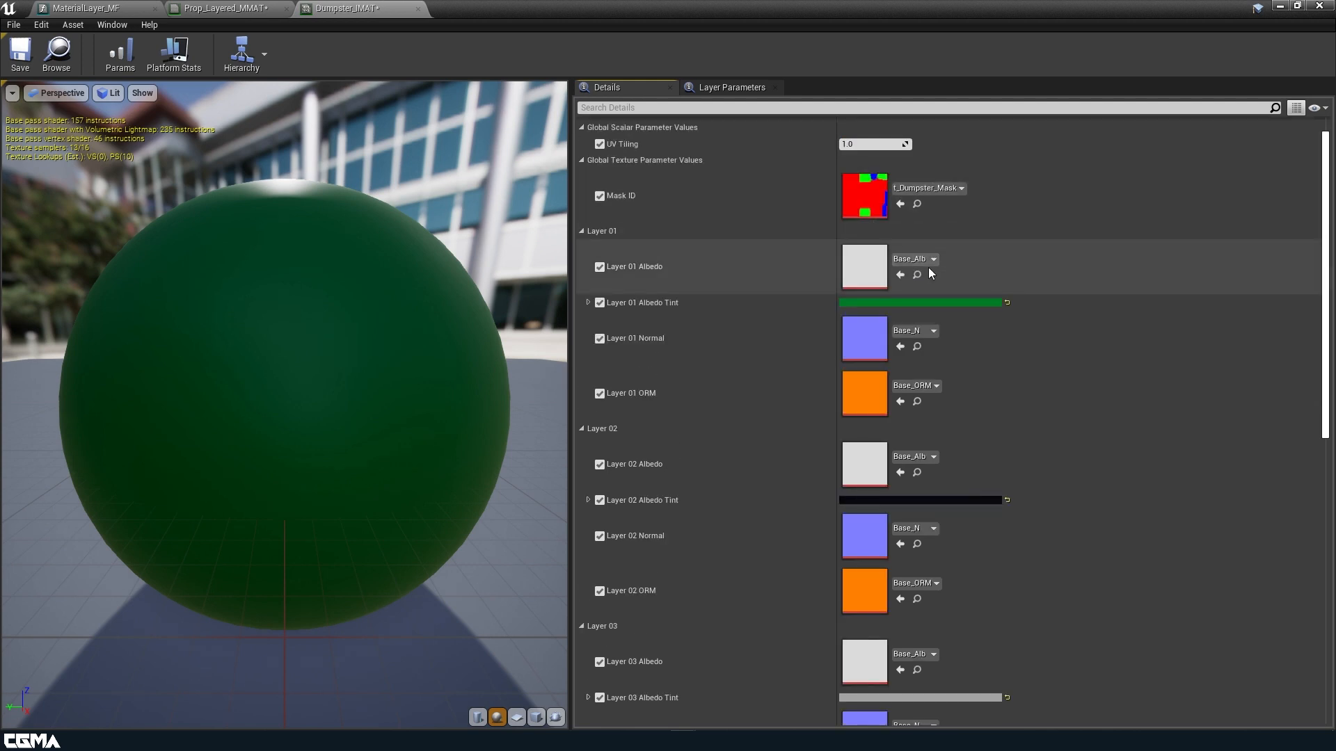
{"action": "left_click", "coordinate": [924, 259]}
{"action": "type", "text": "pain"}
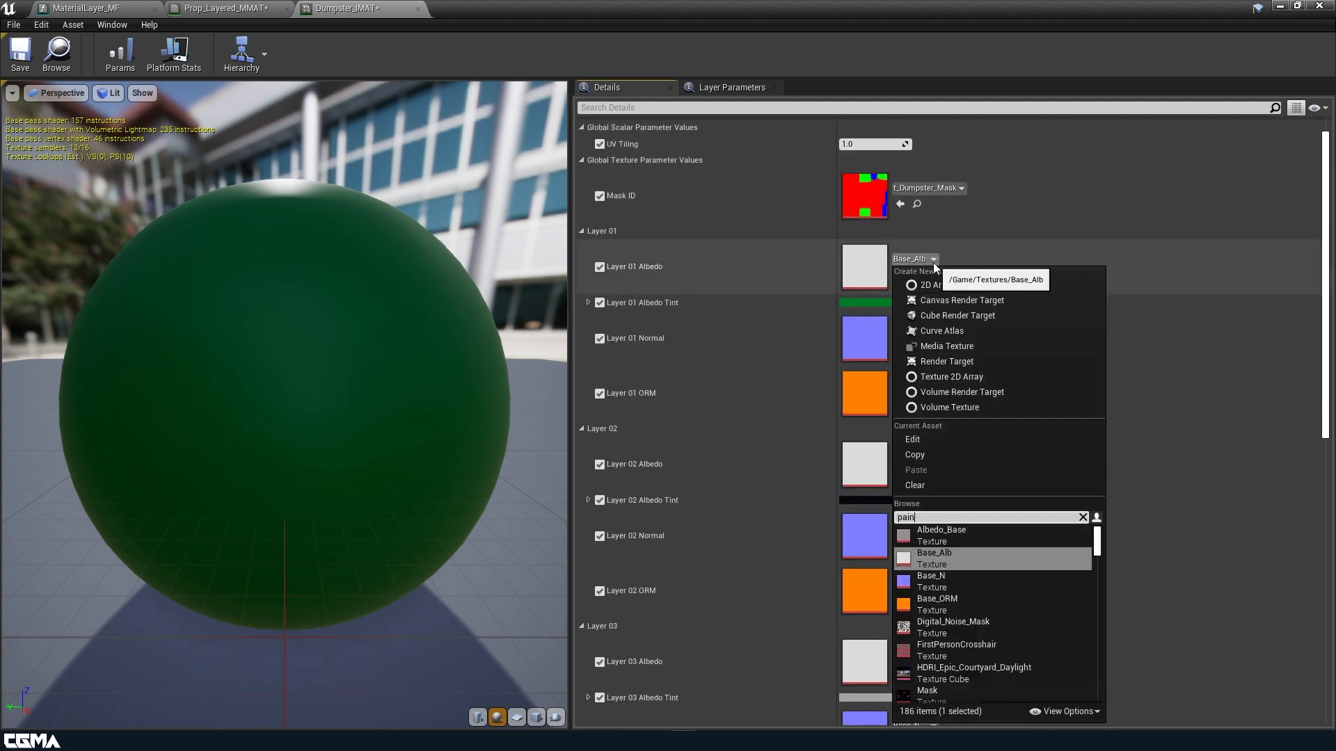
{"action": "type", "text": "ted"}
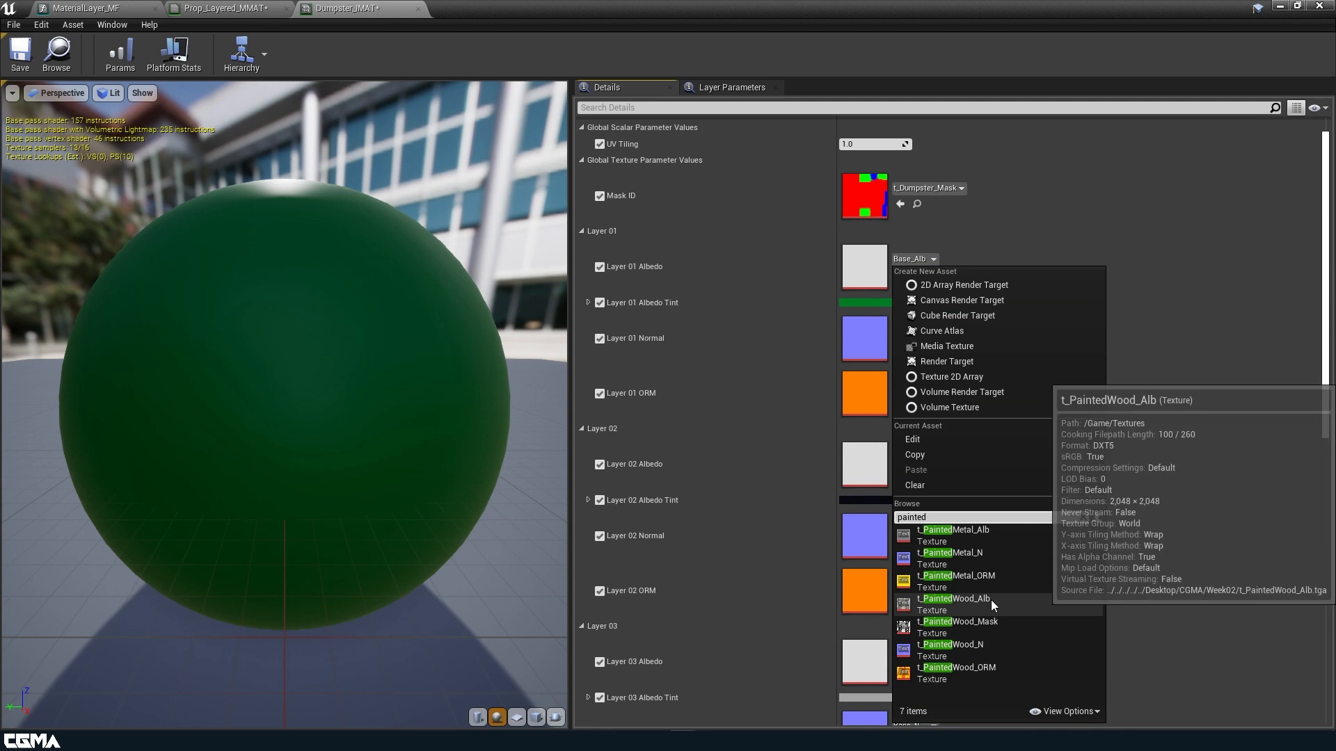
{"action": "left_click", "coordinate": [990, 535]}
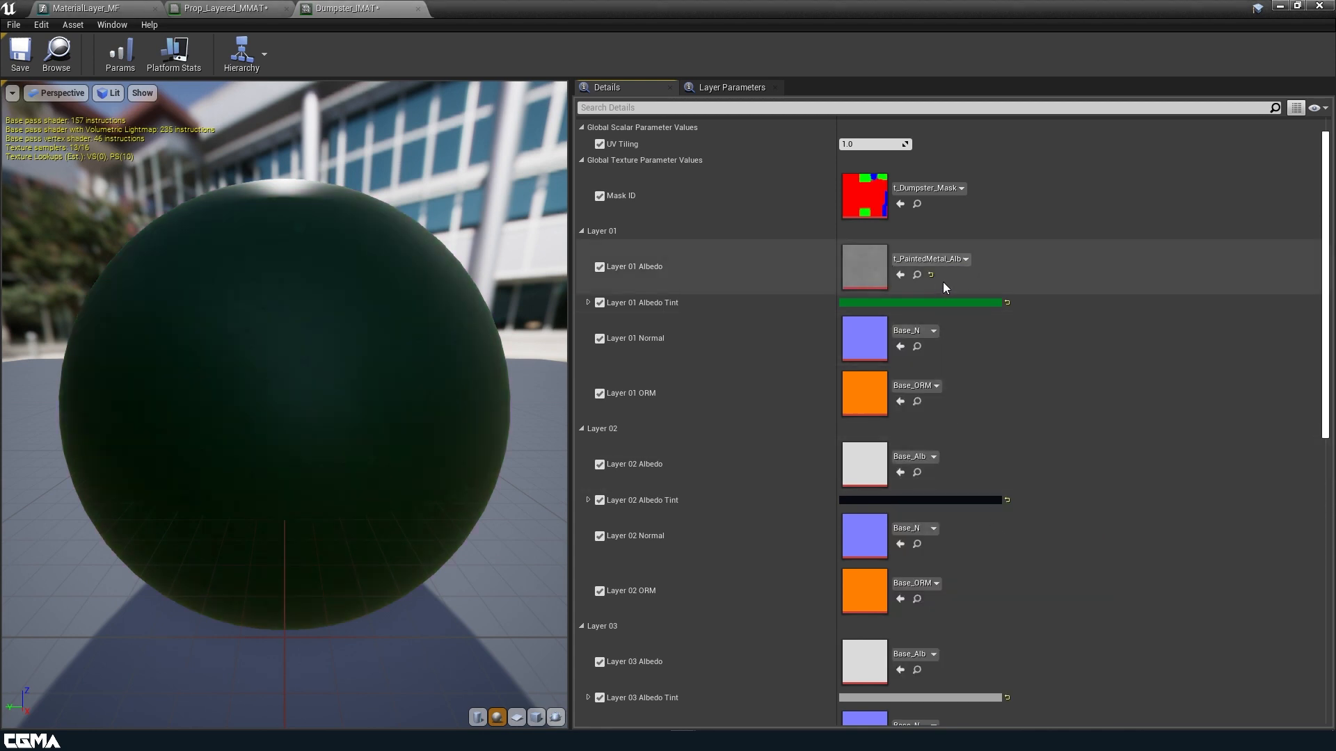
{"action": "left_click", "coordinate": [929, 333]}
{"action": "type", "text": "paint"}
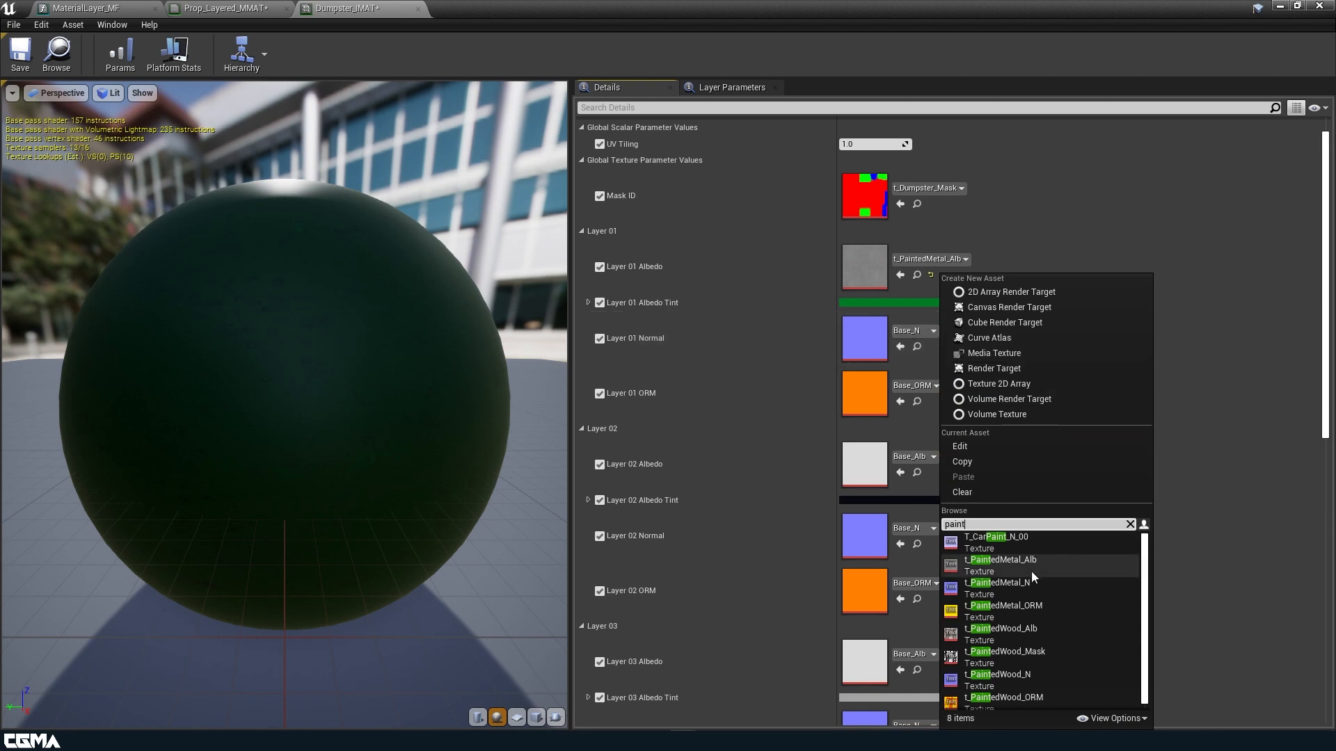
{"action": "left_click", "coordinate": [1021, 586]}
Set Layer 01 ORM to t_PaintedMetal_ORM and save Dumpster_IMAT.
{"action": "left_click", "coordinate": [931, 386]}
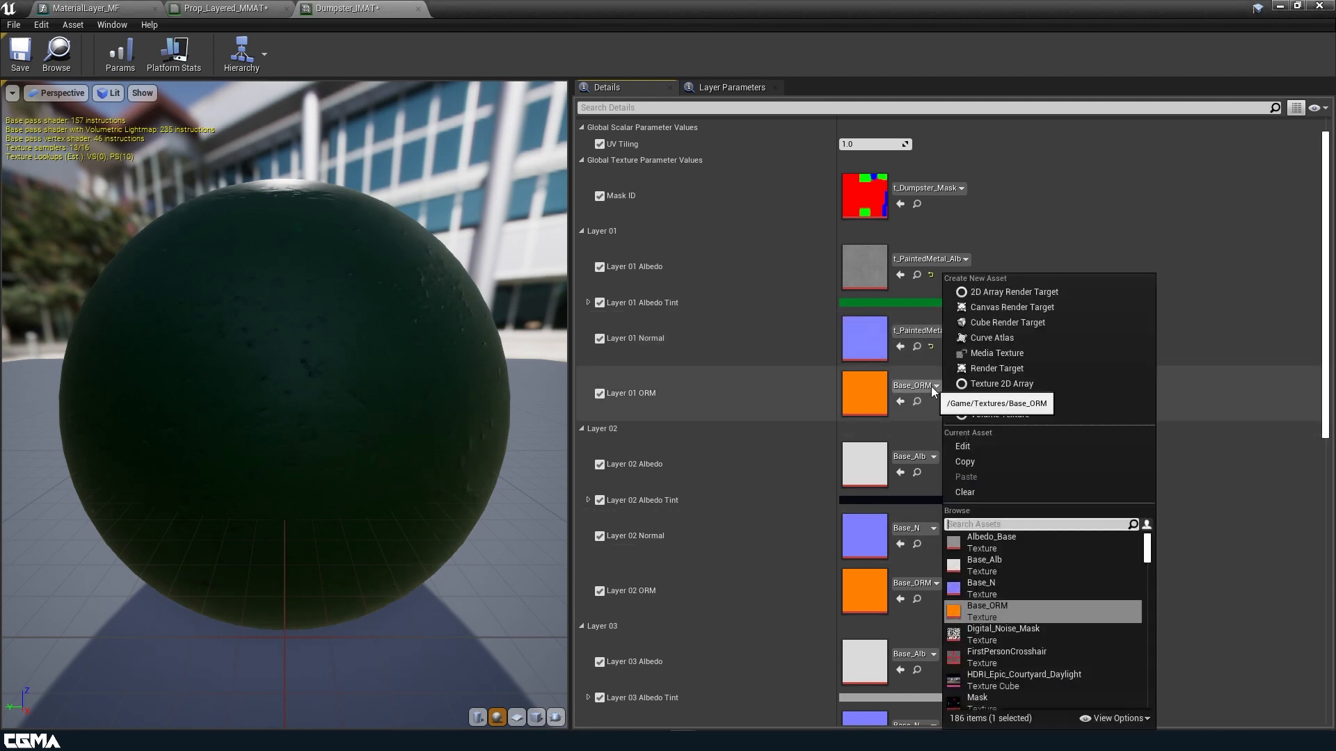
{"action": "type", "text": "painted"}
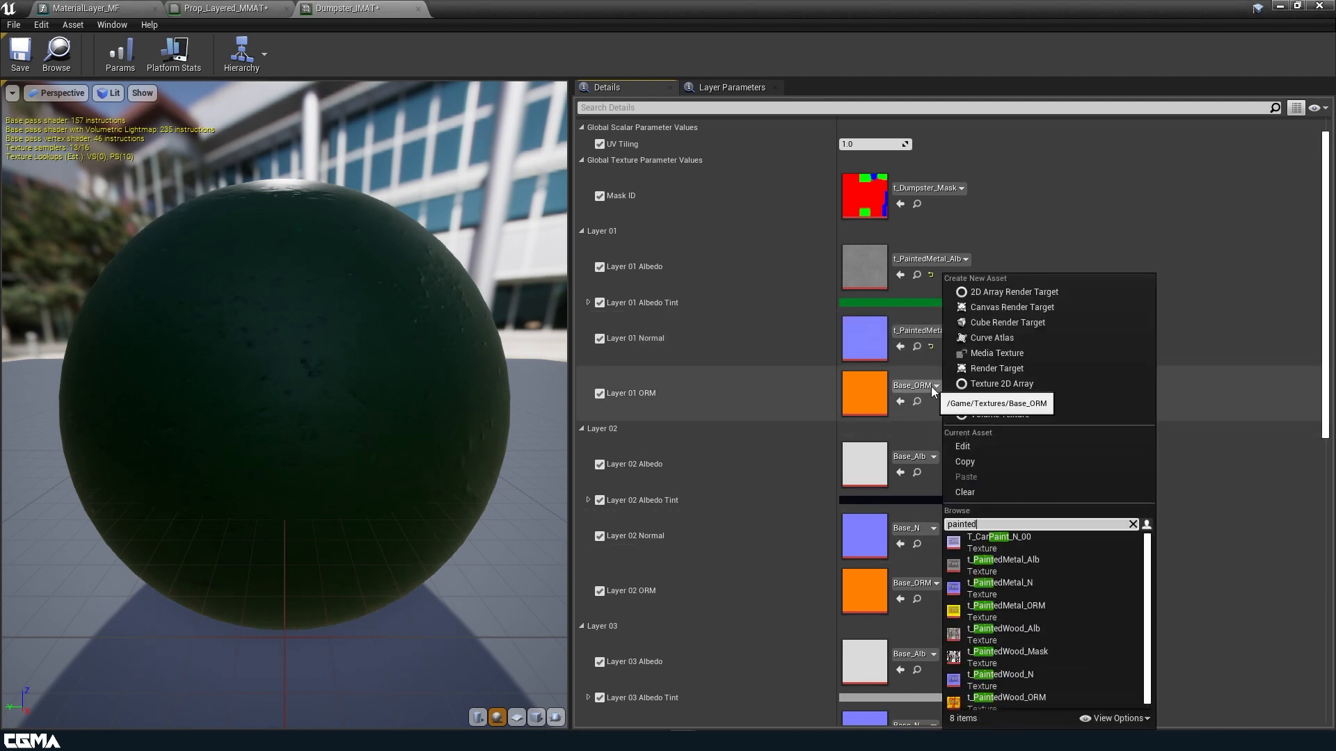
{"action": "left_click", "coordinate": [1033, 587]}
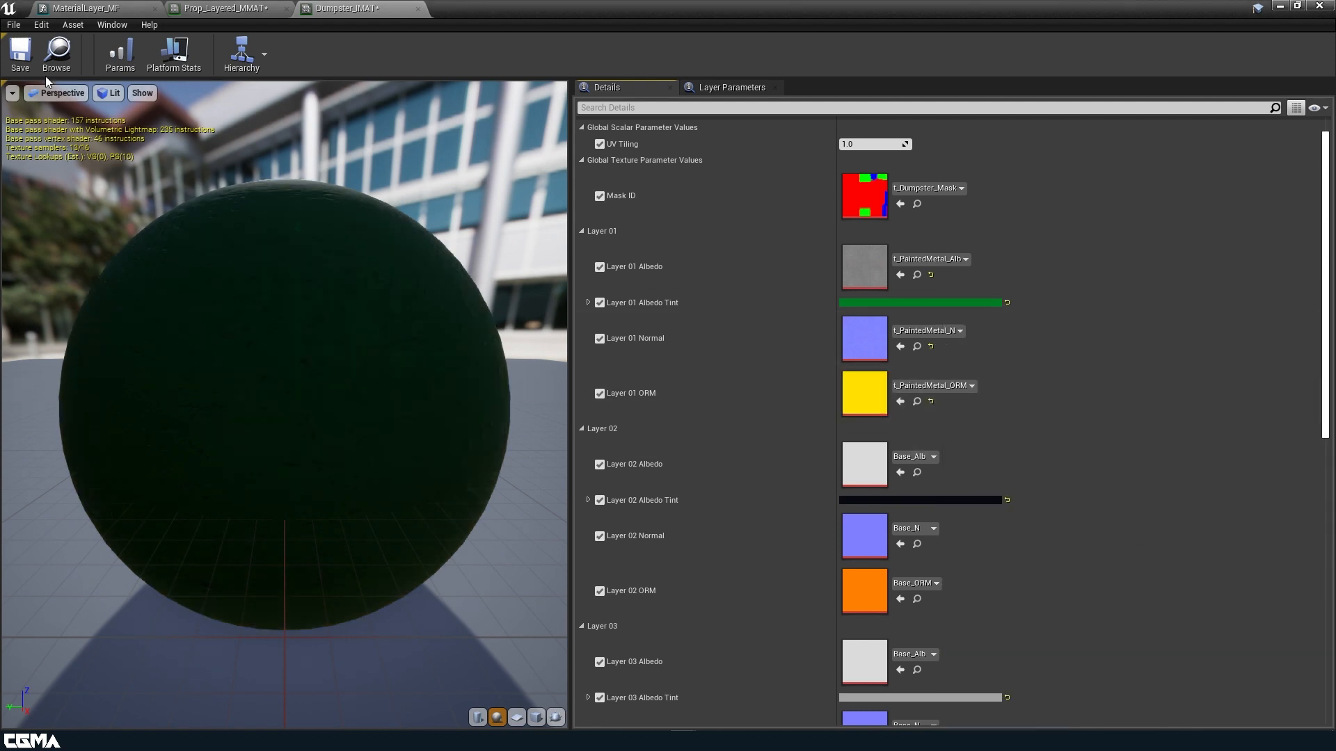
{"action": "left_click", "coordinate": [30, 64]}
Assign t_Rubber_Alb, t_Rubber_N and t_Rubber_ORM to Layer 02's albedo, normal and ORM slots.
{"action": "scroll", "coordinate": [696, 288], "scroll_direction": "down", "scroll_amount": 3}
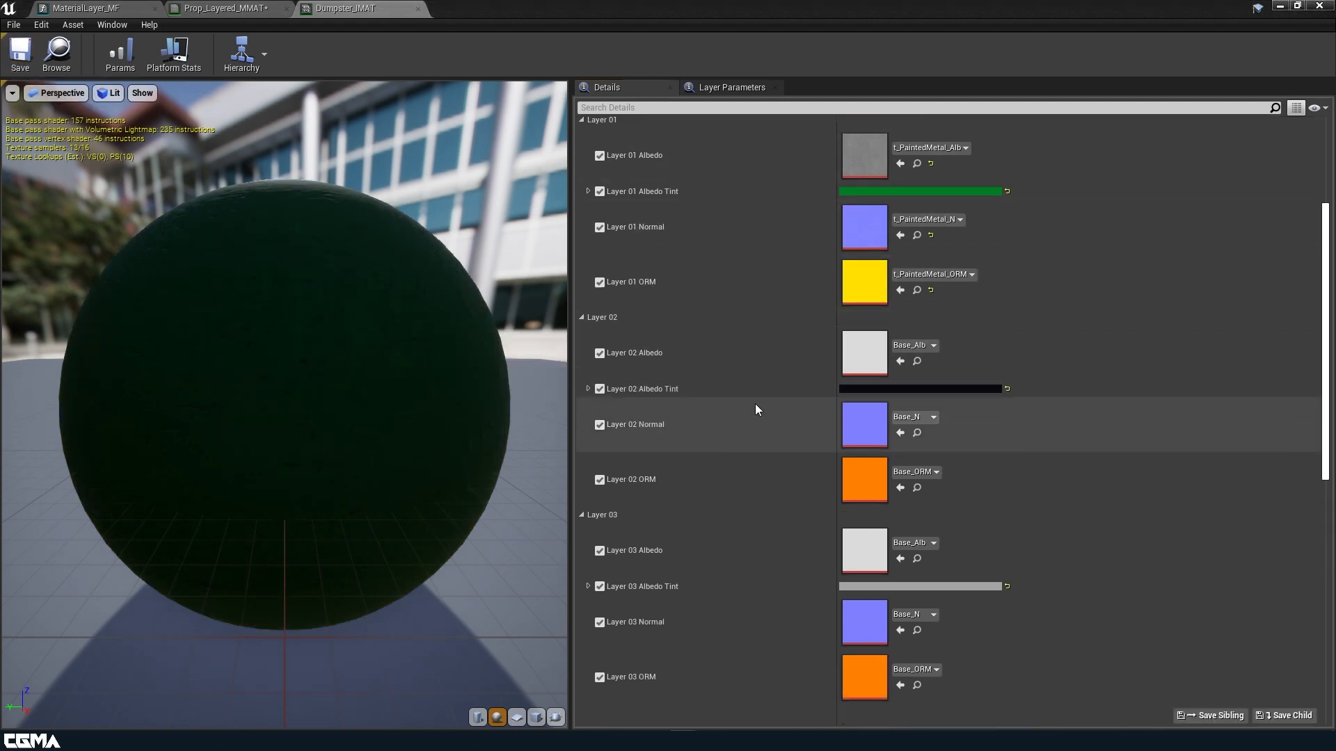
{"action": "left_click", "coordinate": [926, 345]}
{"action": "type", "text": "painted"}
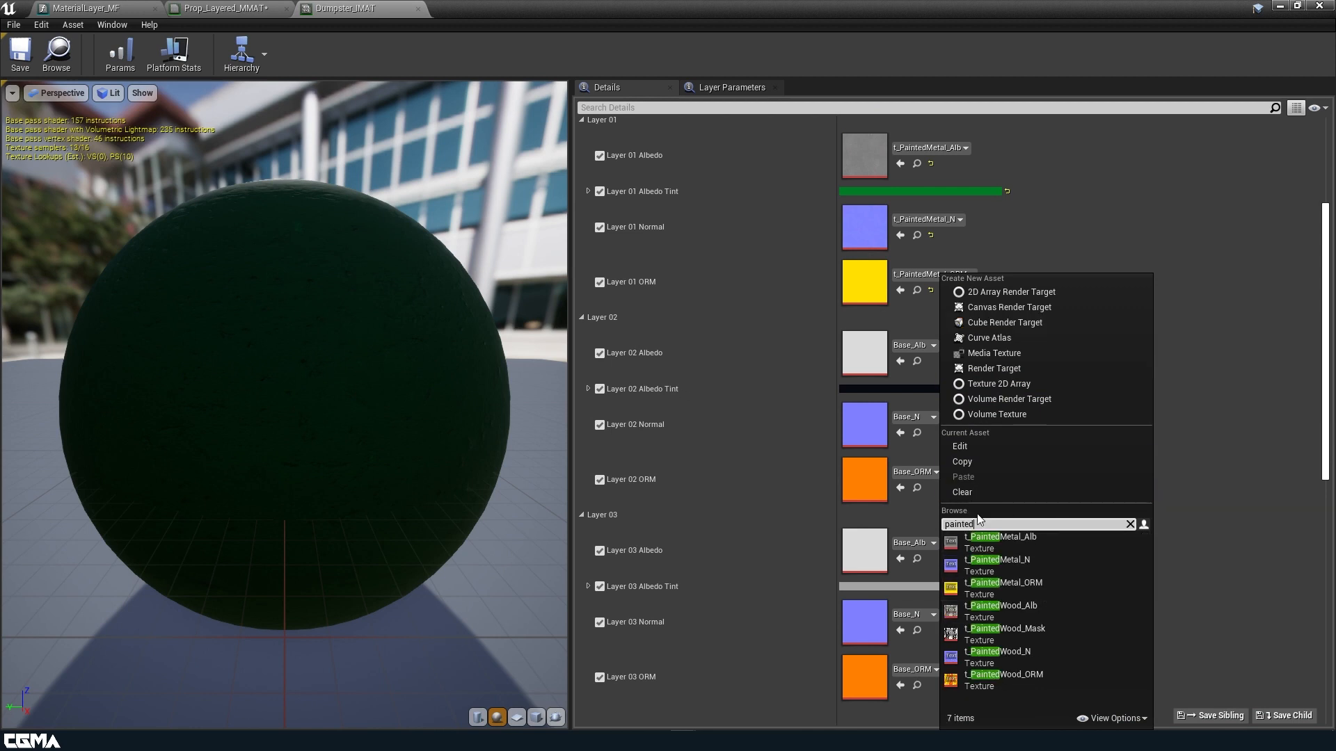
{"action": "key", "text": "BackSpace"}
{"action": "key", "text": "BackSpace"}
{"action": "key", "text": "BackSpace"}
{"action": "key", "text": "BackSpace"}
{"action": "key", "text": "BackSpace"}
{"action": "key", "text": "BackSpace"}
{"action": "key", "text": "BackSpace"}
{"action": "type", "text": "rubber"}
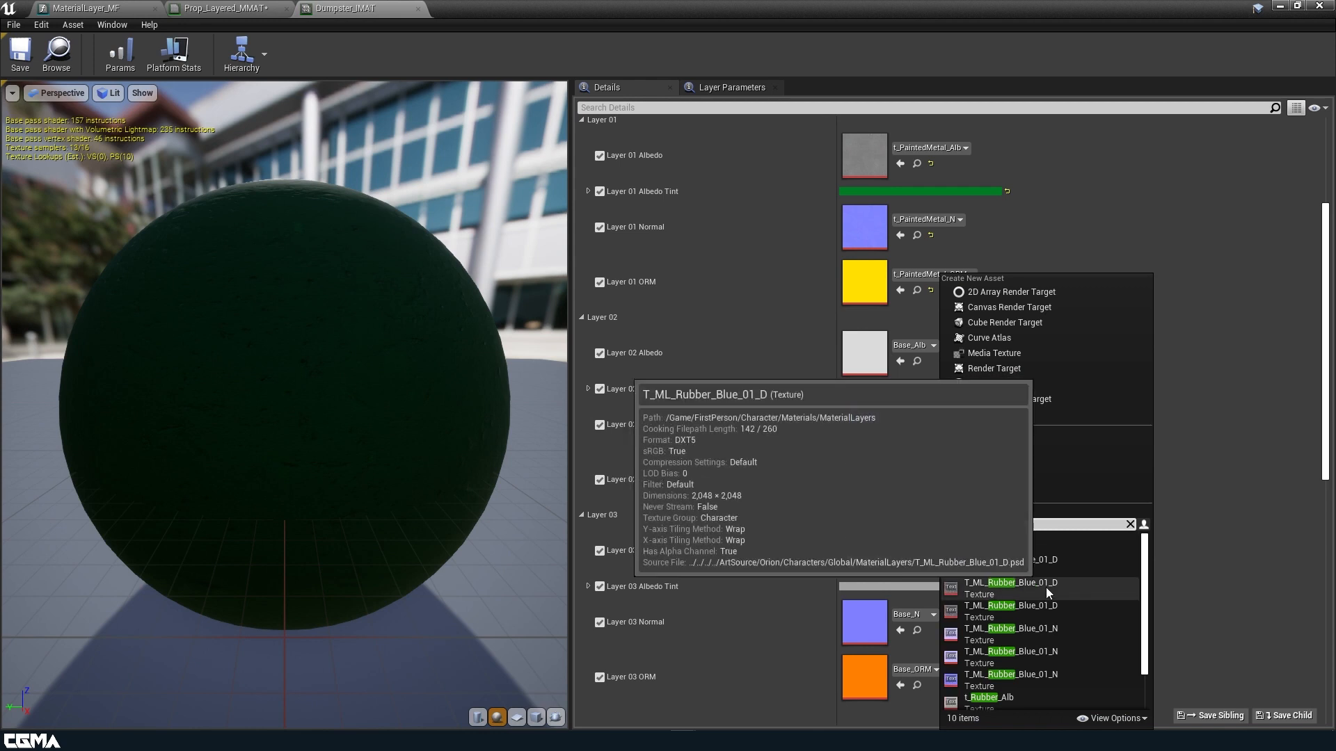
{"action": "scroll", "coordinate": [1046, 626], "scroll_direction": "down", "scroll_amount": 1}
{"action": "left_click", "coordinate": [1022, 649]}
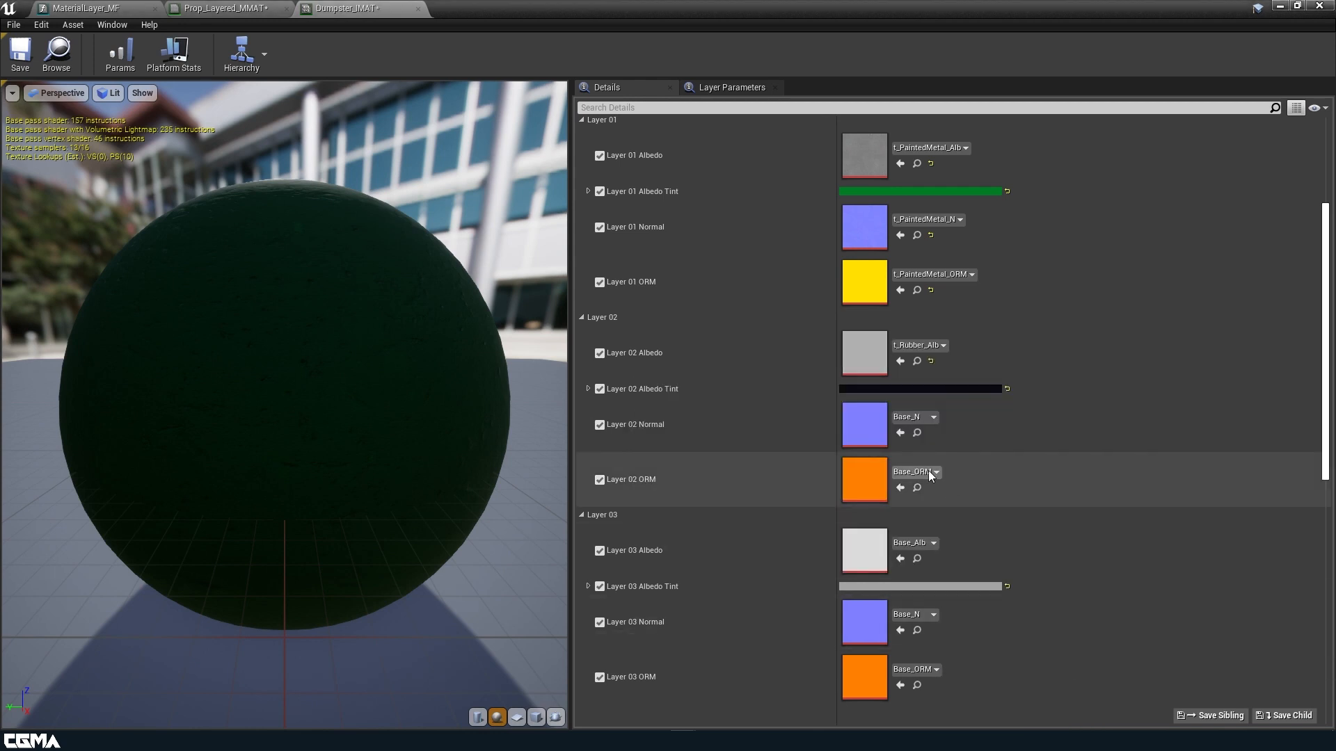
{"action": "left_click", "coordinate": [923, 418]}
{"action": "type", "text": "rubber"}
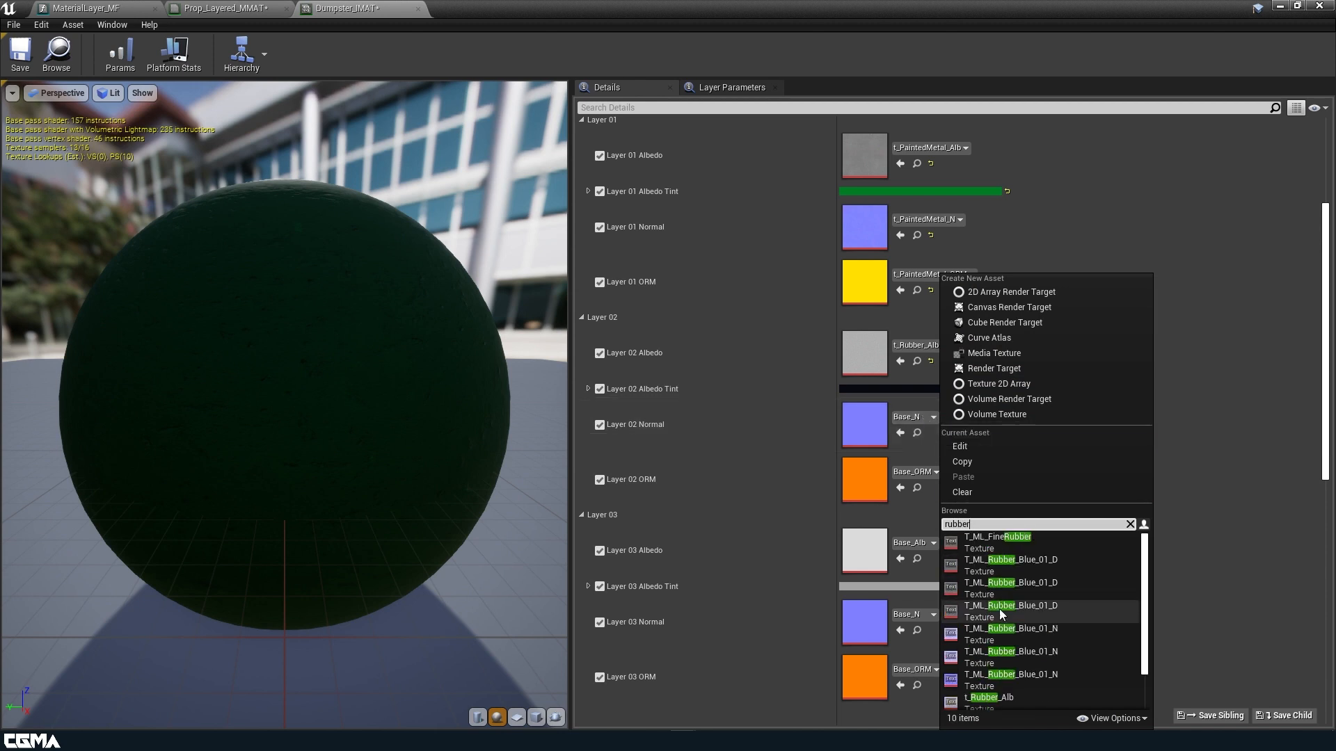
{"action": "scroll", "coordinate": [999, 608], "scroll_direction": "down", "scroll_amount": 3}
{"action": "left_click", "coordinate": [1008, 668]}
{"action": "left_click", "coordinate": [935, 474]}
{"action": "type", "text": "rubber"}
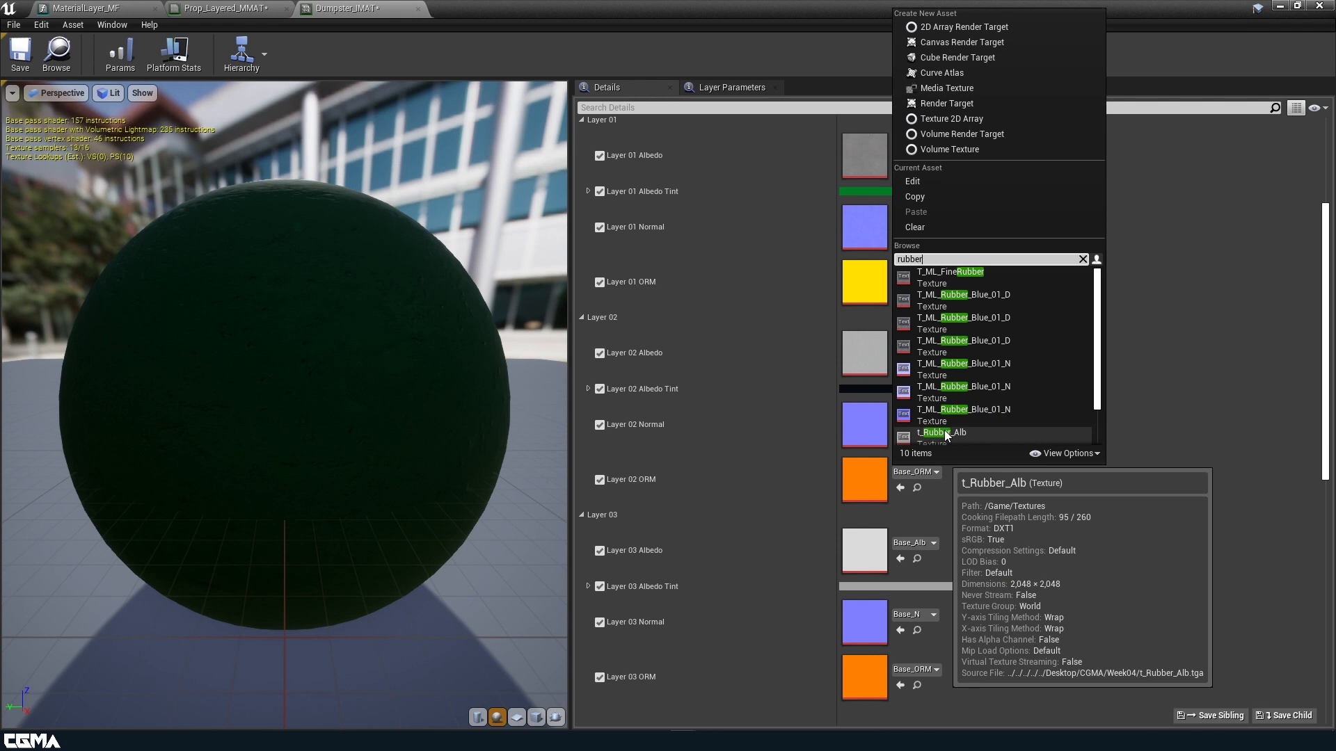
{"action": "scroll", "coordinate": [963, 412], "scroll_direction": "down", "scroll_amount": 2}
{"action": "left_click", "coordinate": [968, 433]}
Assign t_Aluminium_Alb, _N and _ORM to Layer 03, then save the material instance.
{"action": "scroll", "coordinate": [967, 436], "scroll_direction": "down", "scroll_amount": 3}
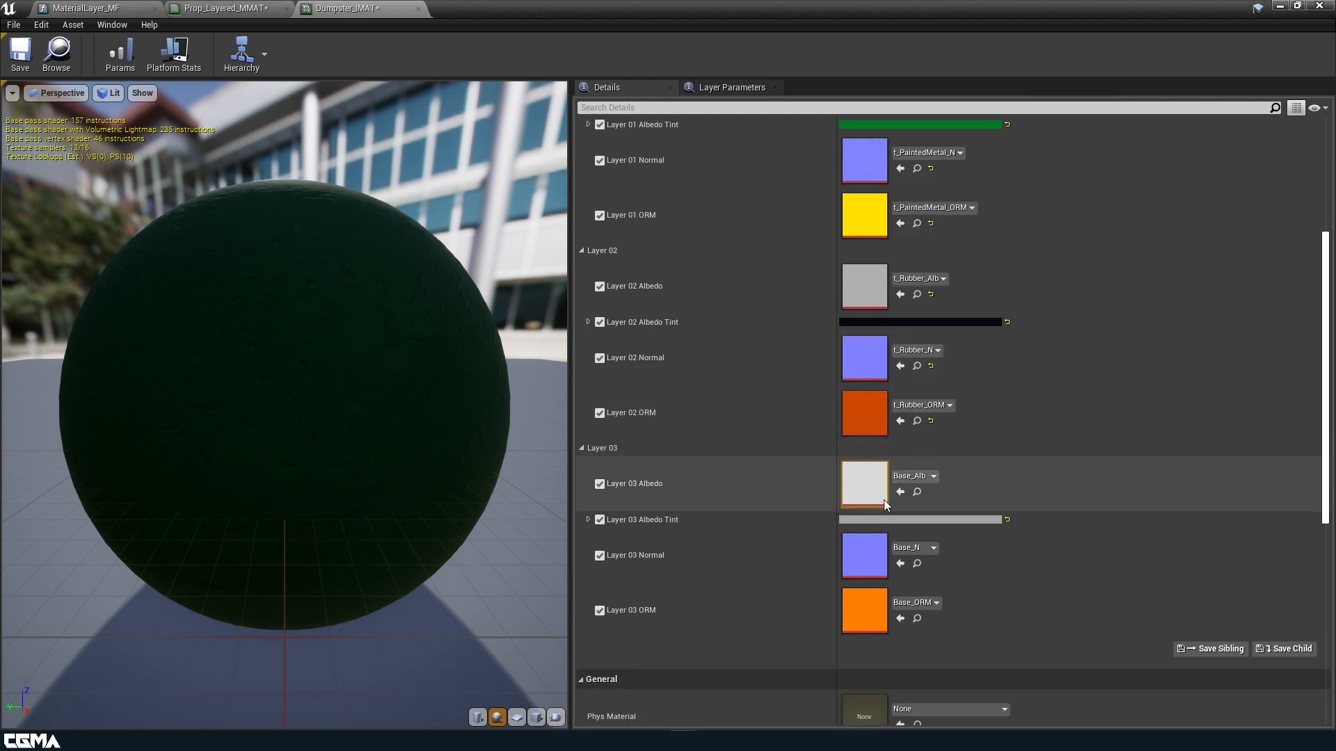
{"action": "left_click", "coordinate": [931, 388]}
{"action": "type", "text": "alum"}
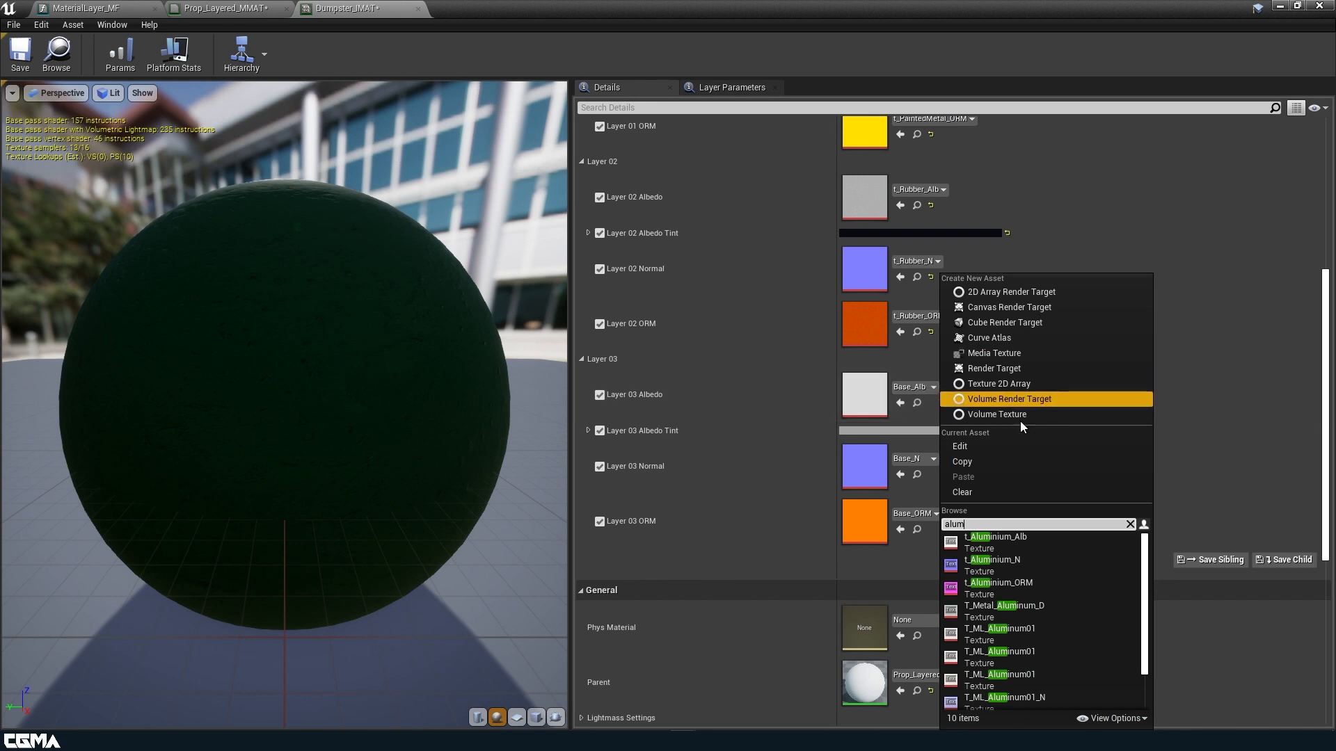
{"action": "left_click", "coordinate": [1038, 546]}
{"action": "left_click", "coordinate": [915, 462]}
{"action": "type", "text": "alum"}
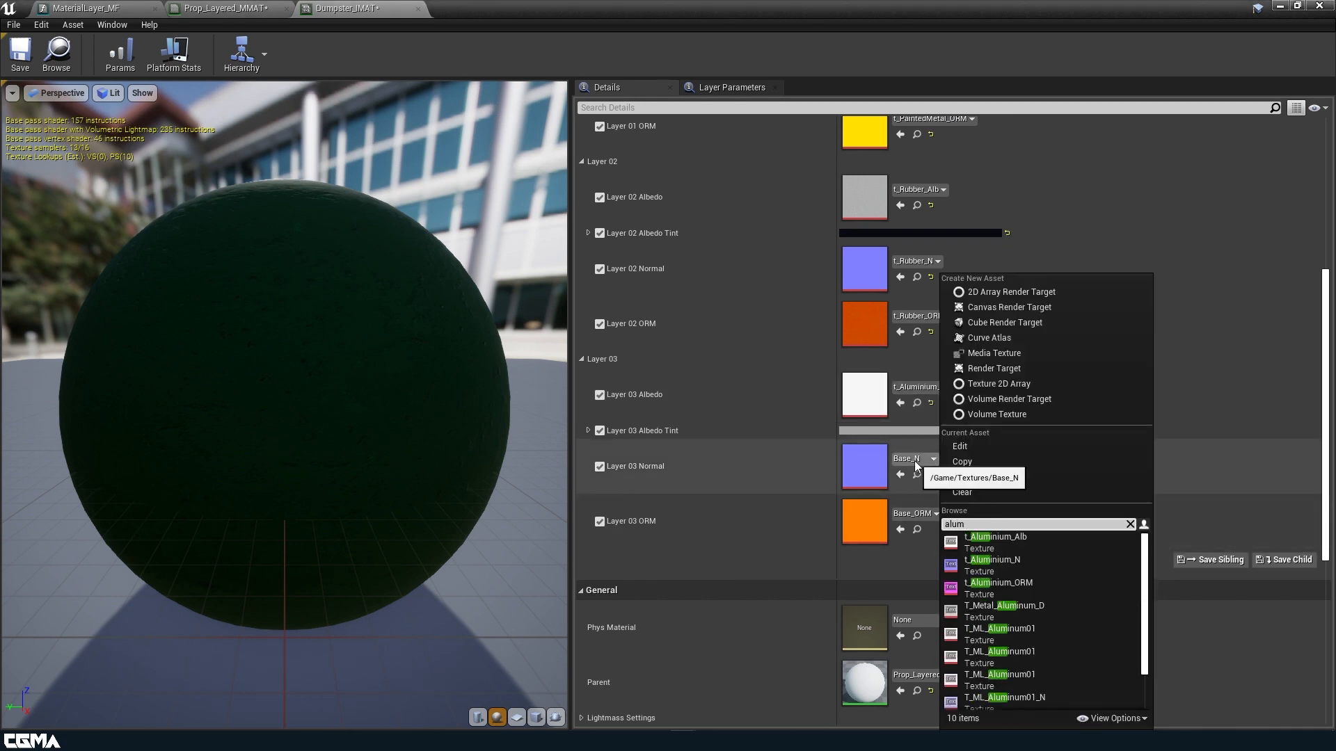
{"action": "left_click", "coordinate": [988, 562]}
{"action": "left_click", "coordinate": [937, 513]}
{"action": "type", "text": "alum"}
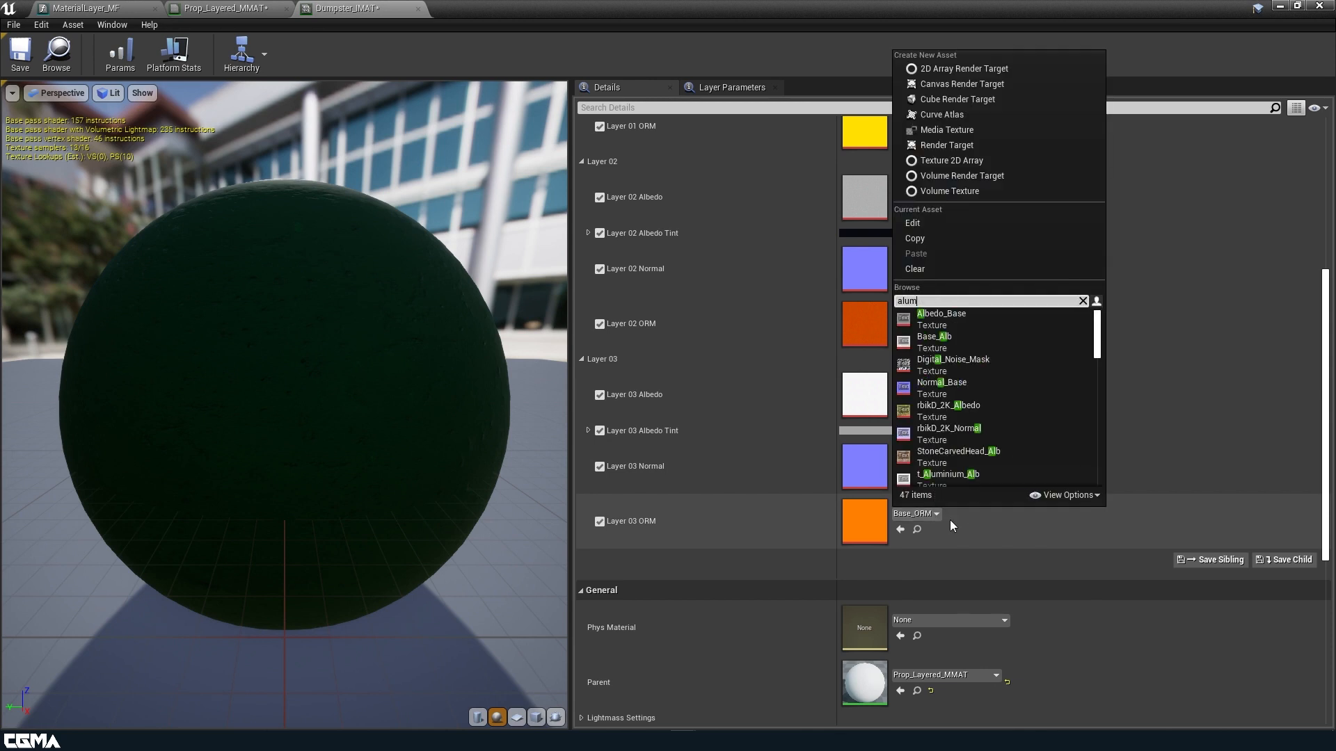
{"action": "left_click", "coordinate": [974, 365]}
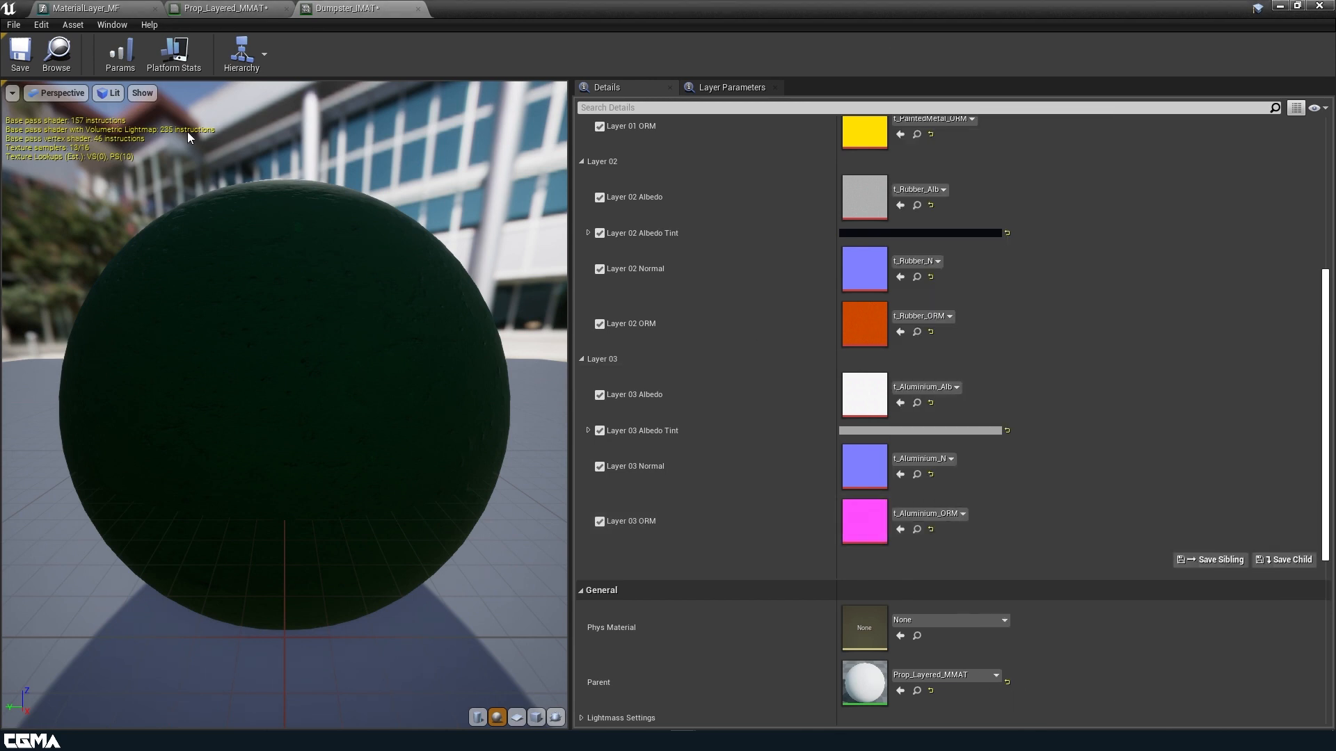
{"action": "left_click", "coordinate": [32, 60]}
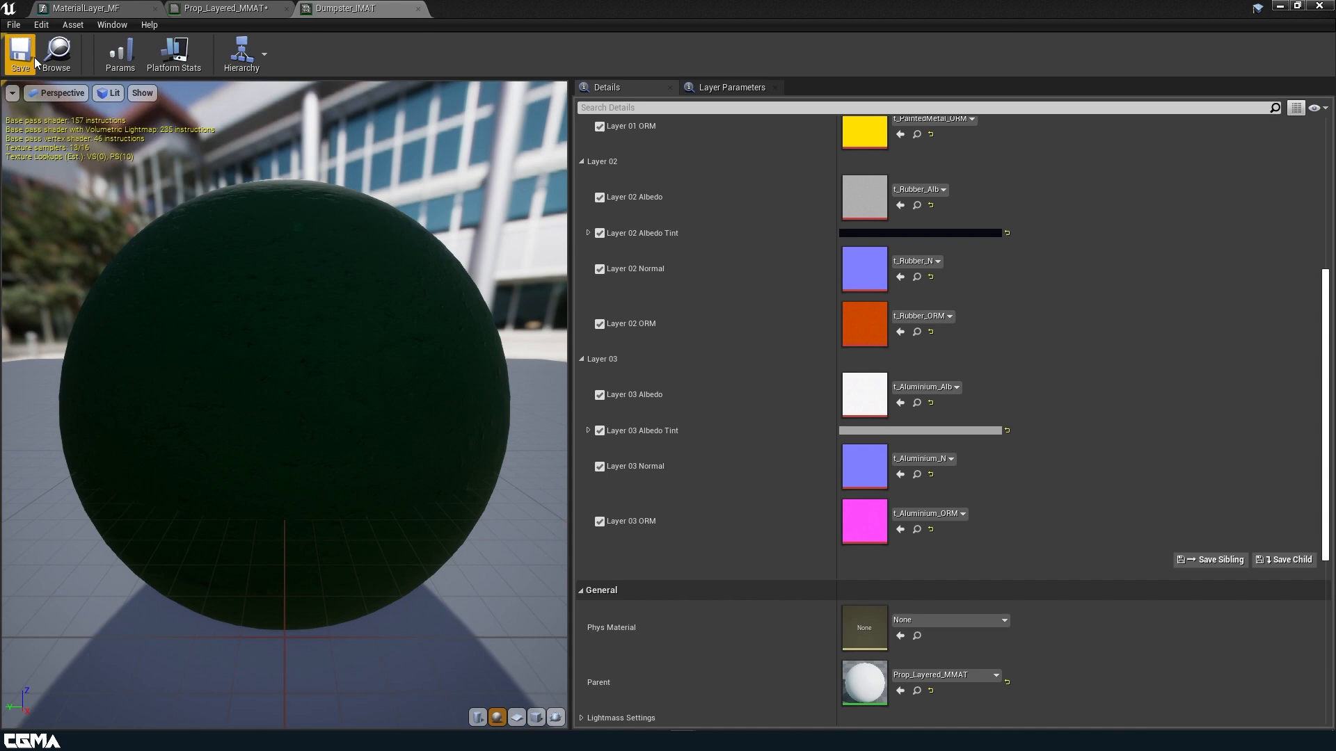
Check the Prop_Layered_MMAT and MaterialLayer_MF graphs, then return to the level around the dumpster.
{"action": "left_click", "coordinate": [186, 8]}
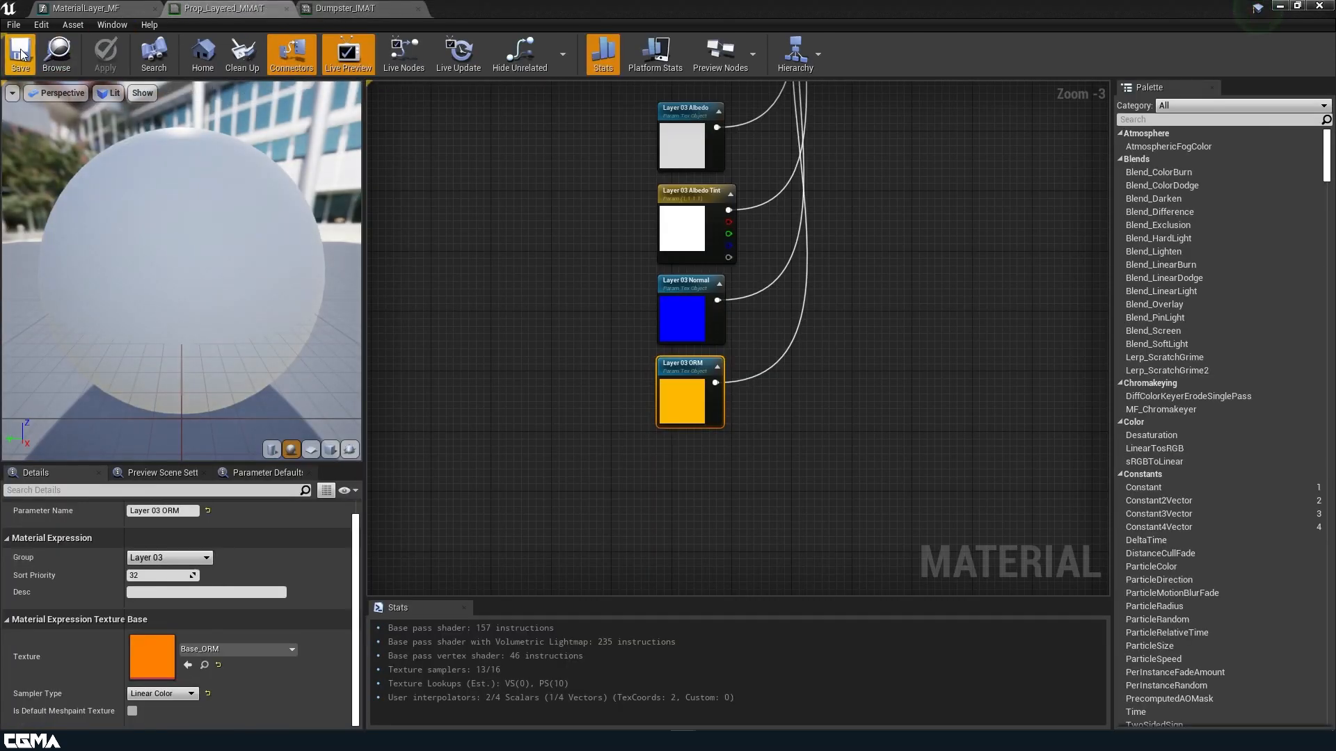
{"action": "left_click", "coordinate": [118, 7]}
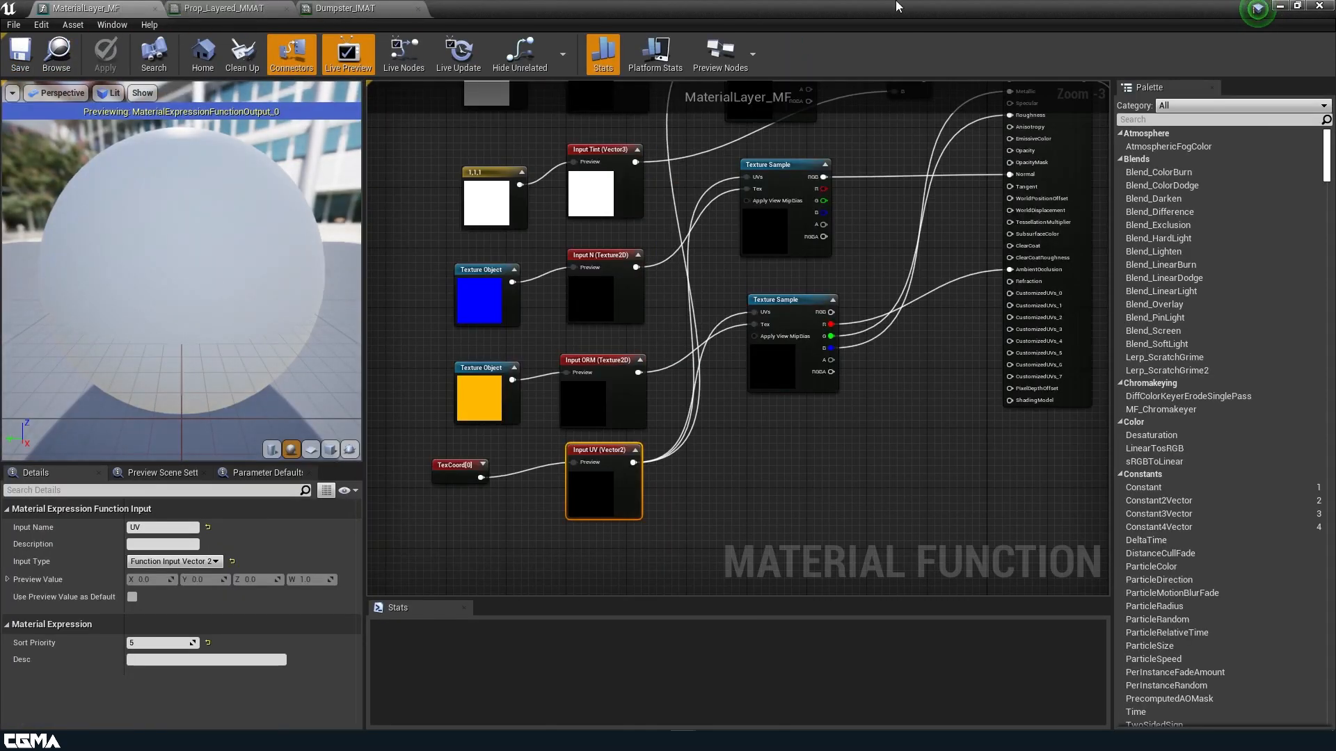
{"action": "left_click", "coordinate": [1279, 6]}
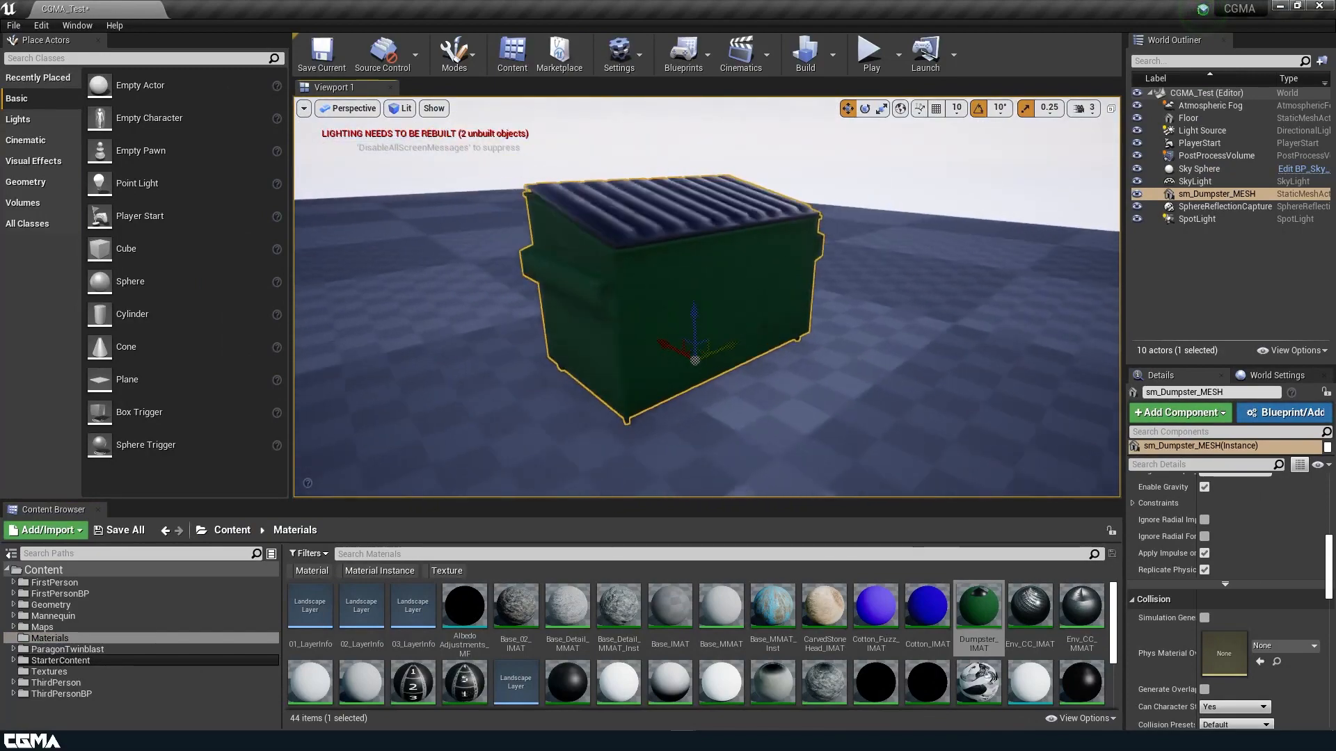
{"action": "right_click_drag", "start_coordinate": [1027, 440], "coordinate": [1050, 439]}
Set Dumpster_IMAT's UV Tiling to 3.0 and save it.
{"action": "double_click", "coordinate": [978, 629]}
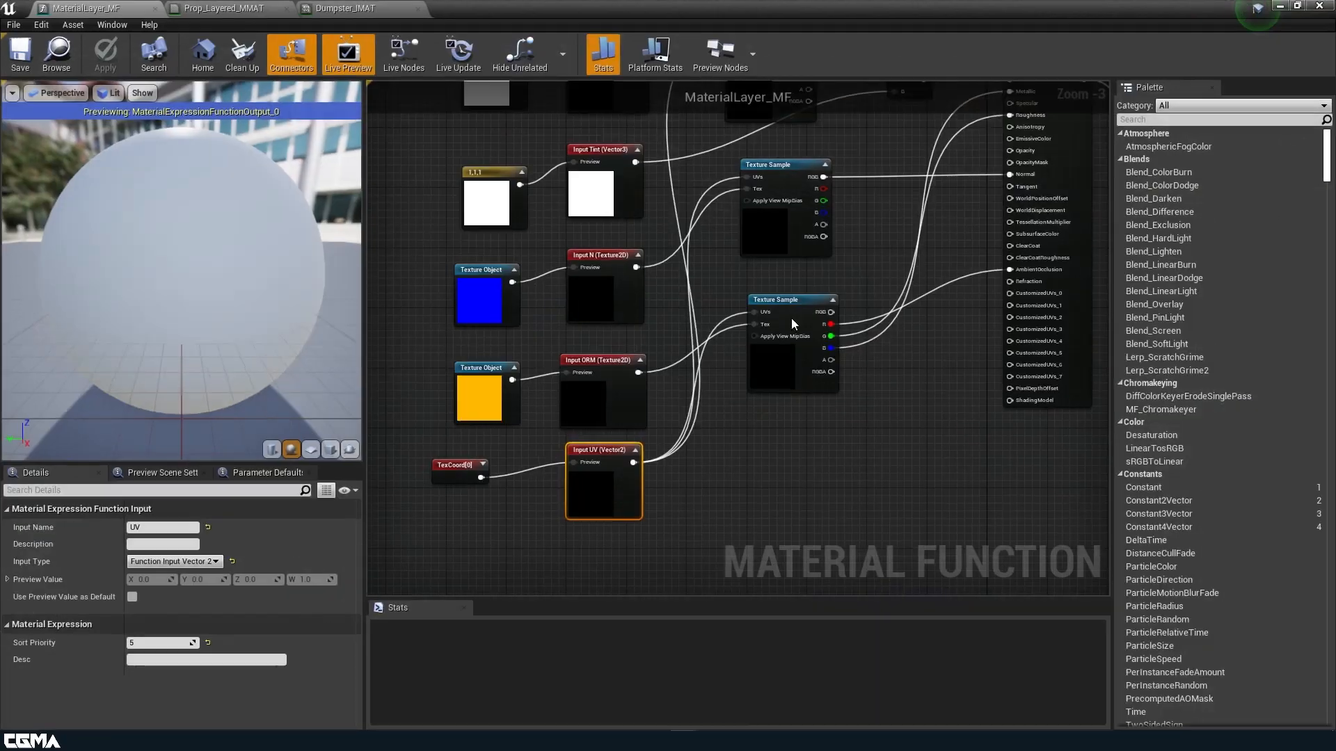
{"action": "scroll", "coordinate": [845, 230], "scroll_direction": "up", "scroll_amount": 5}
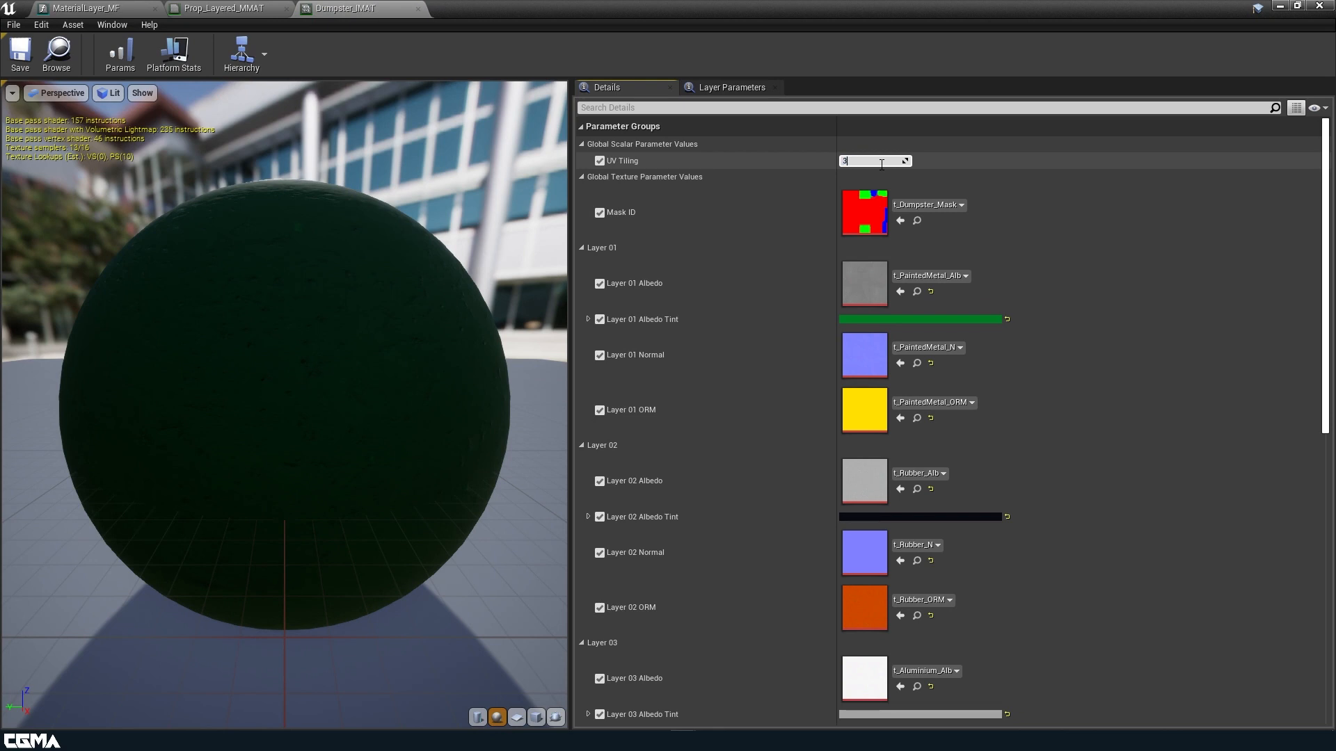
{"action": "left_click", "coordinate": [19, 60]}
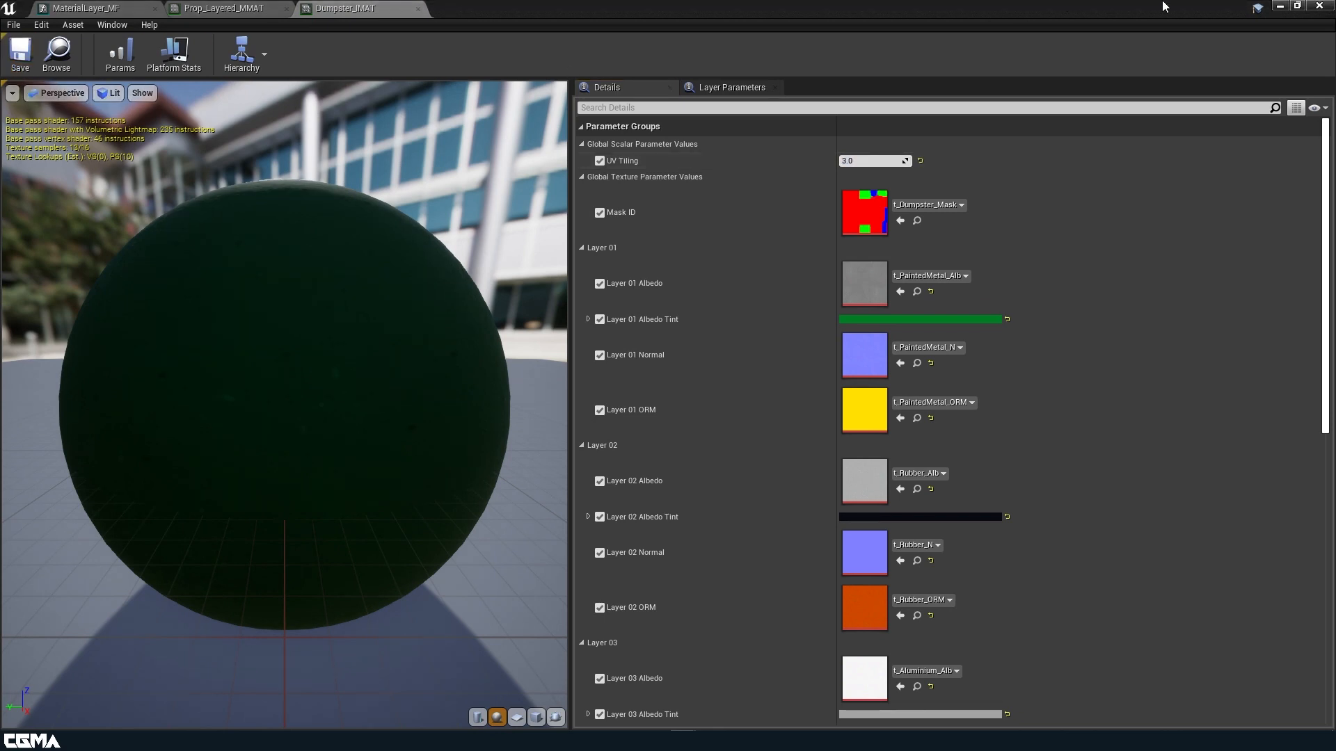
{"action": "left_click", "coordinate": [1280, 6]}
Orbit around the dumpster to inspect its green painted body and dark ribbed lid from several sides.
{"action": "left_click_drag", "start_coordinate": [907, 349], "coordinate": [835, 344], "text": "alt"}
{"action": "right_click_drag", "start_coordinate": [834, 345], "coordinate": [626, 330]}
{"action": "left_click_drag", "start_coordinate": [696, 313], "coordinate": [814, 313], "text": "alt"}
{"action": "right_click_drag", "start_coordinate": [696, 327], "coordinate": [787, 362]}
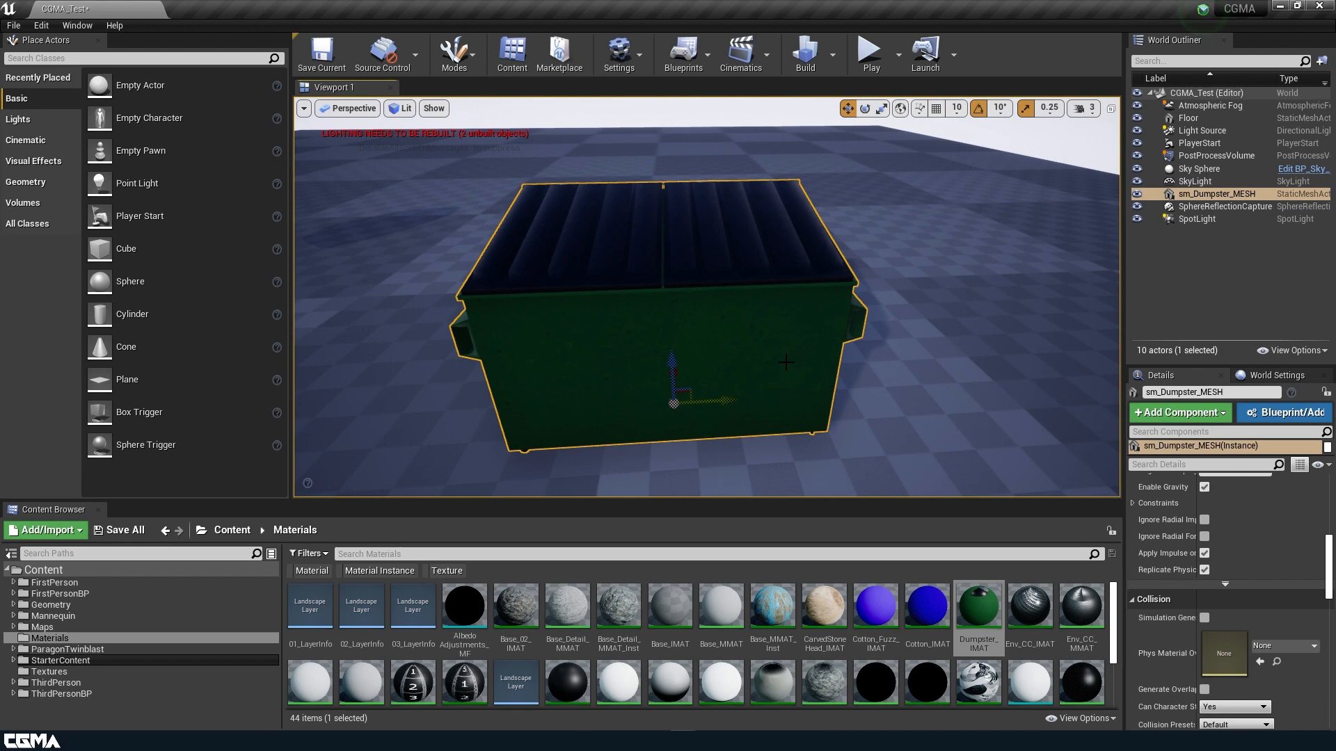
{"action": "right_click_drag", "start_coordinate": [471, 404], "coordinate": [539, 362]}
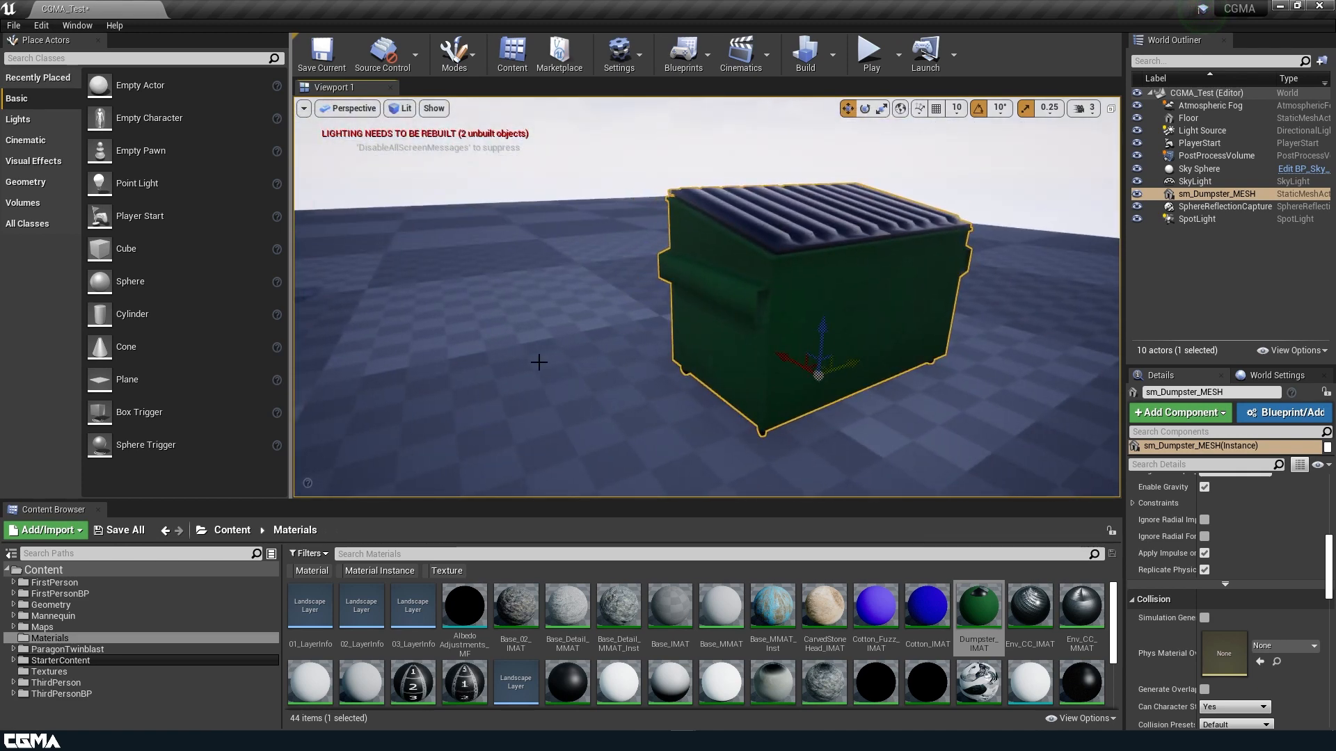